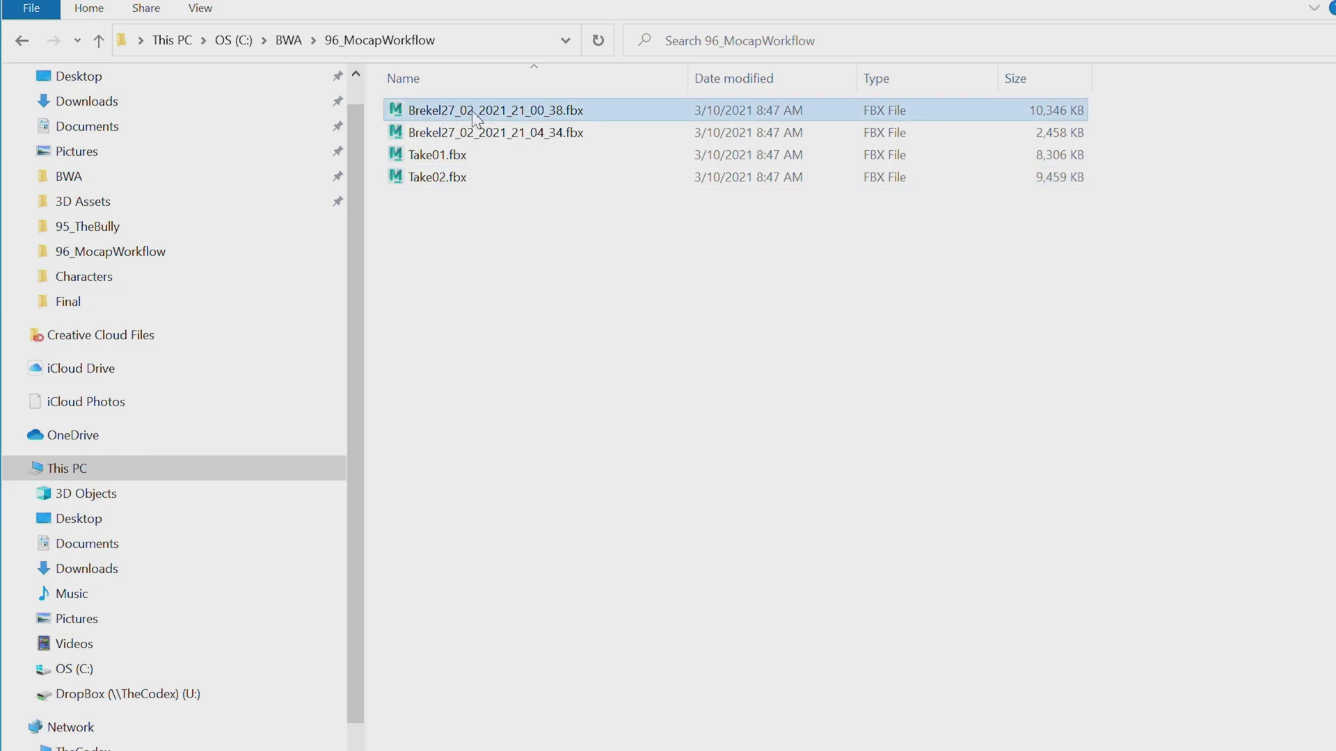
# Rename Brekel27_02_2021_21_00_38.fbx as Take03.fbx and Brekel27_02_2021_21_04_34.fbx as Take04.fbx
pyautogui.click(474, 113)
pyautogui.write('Take03')
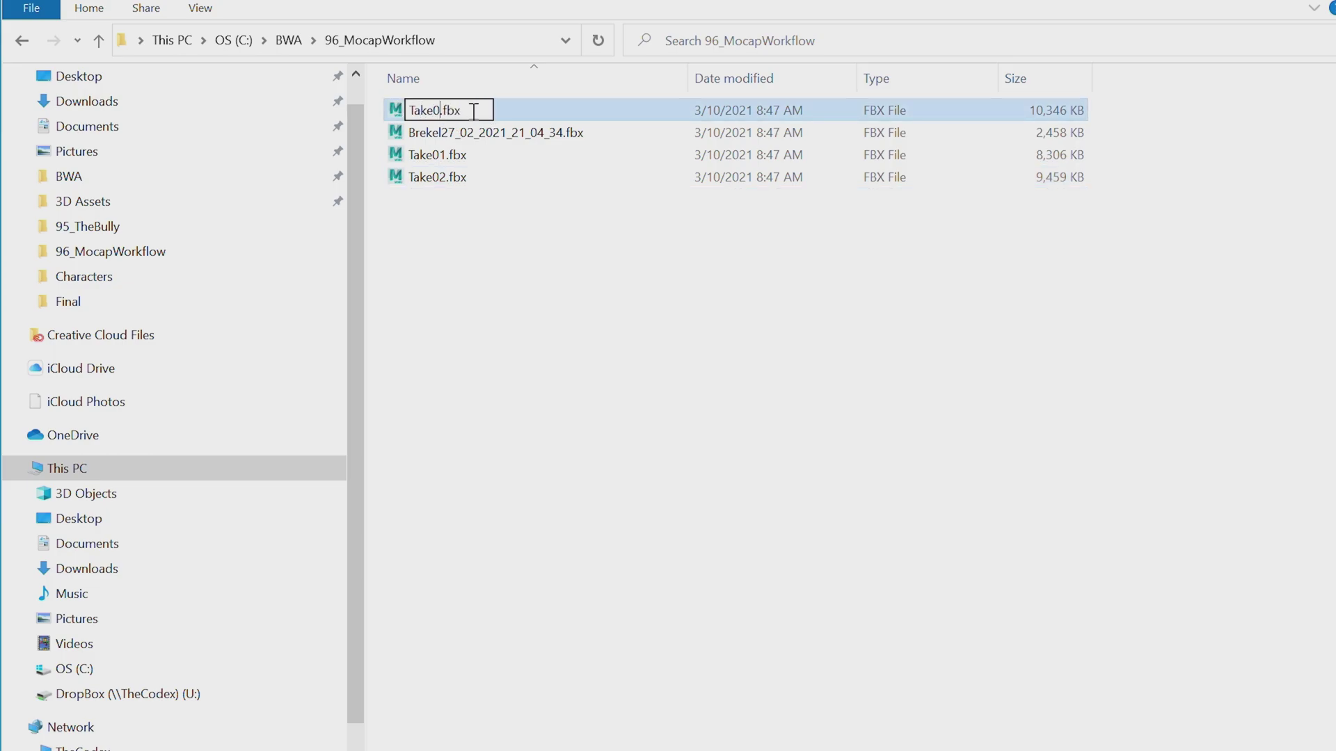
pyautogui.press('Return')
pyautogui.click(473, 115)
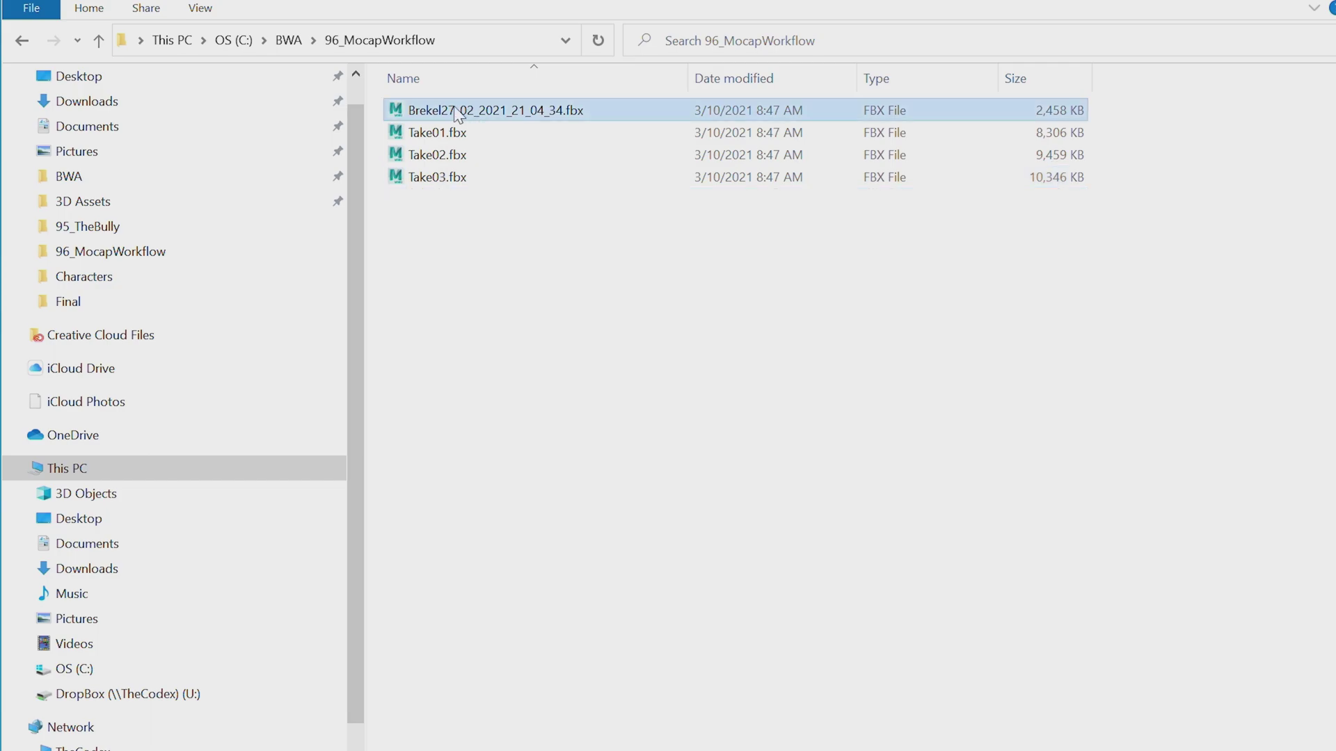
pyautogui.press('F2')
pyautogui.write('Take04')
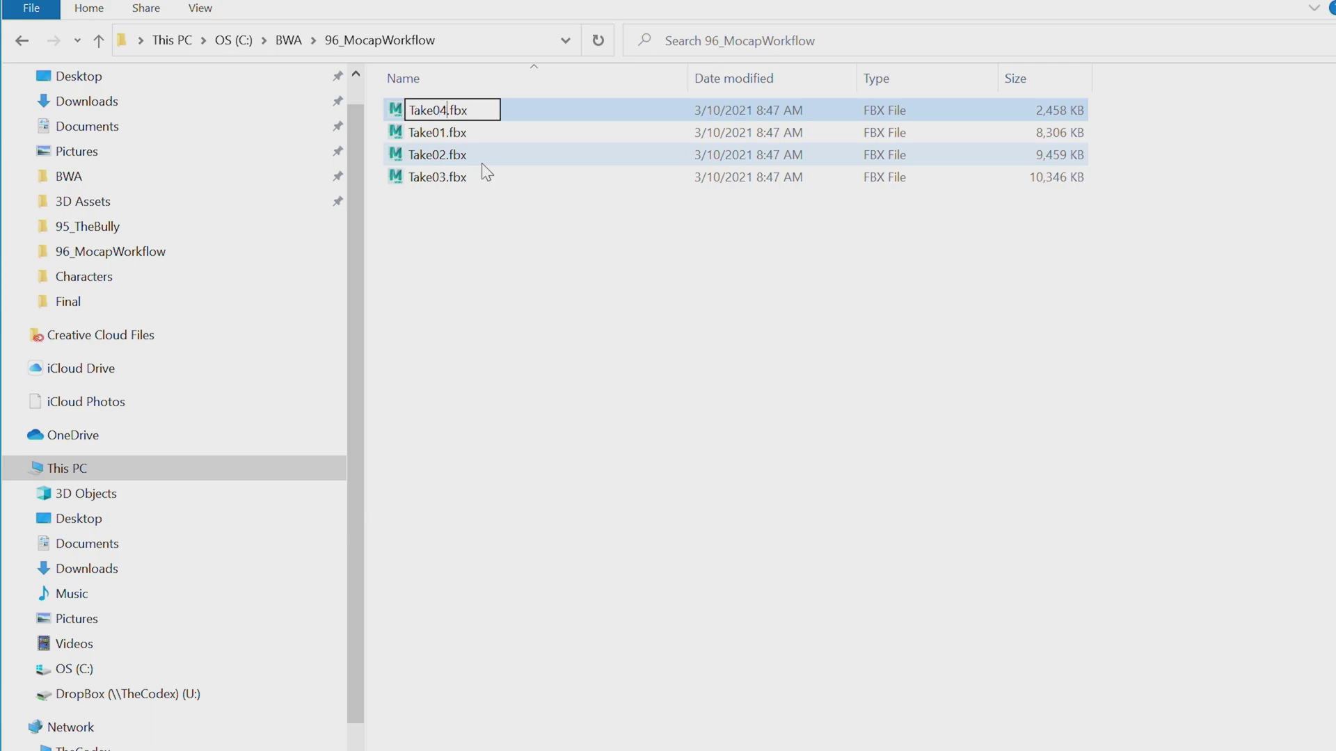
pyautogui.press('Return')
pyautogui.click(395, 111)
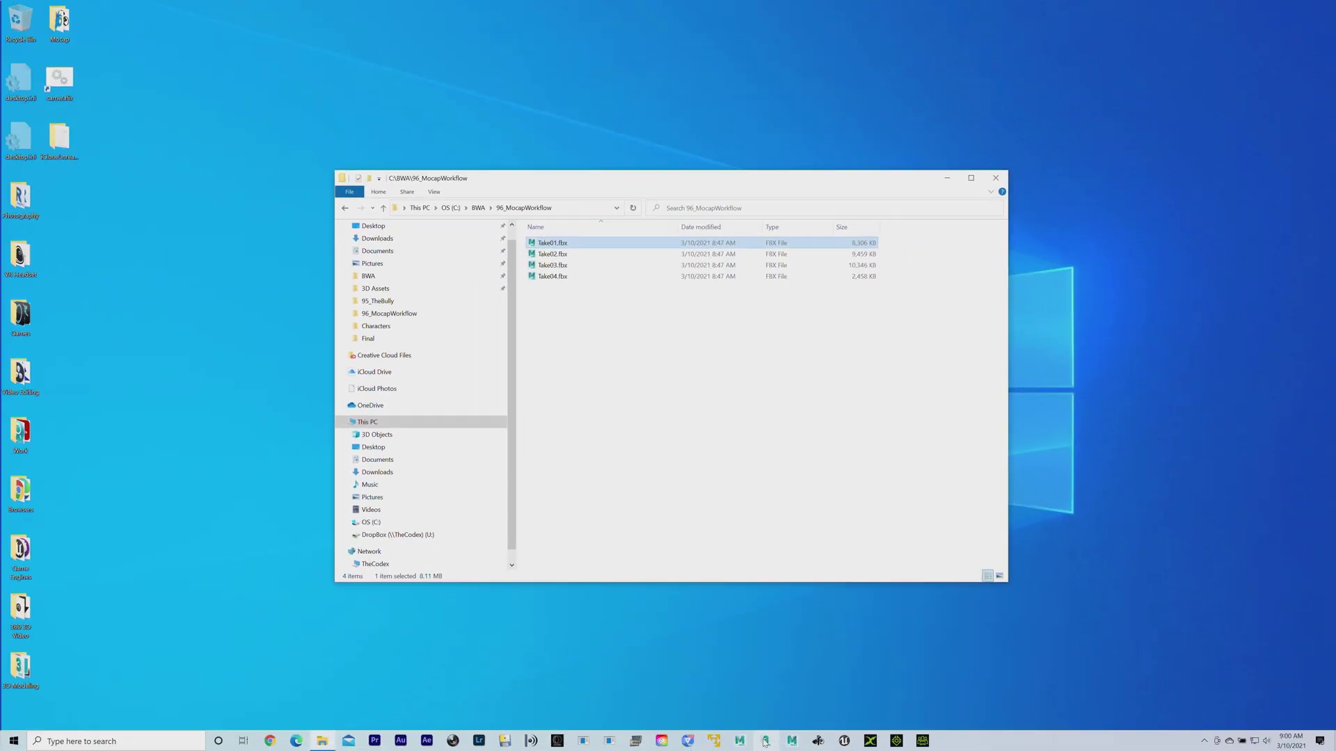
# Switch to MotionBuilder, open Take01.fbx from the 96_MocapWorkflow folder with the default open options, and play back the take
pyautogui.click(792, 741)
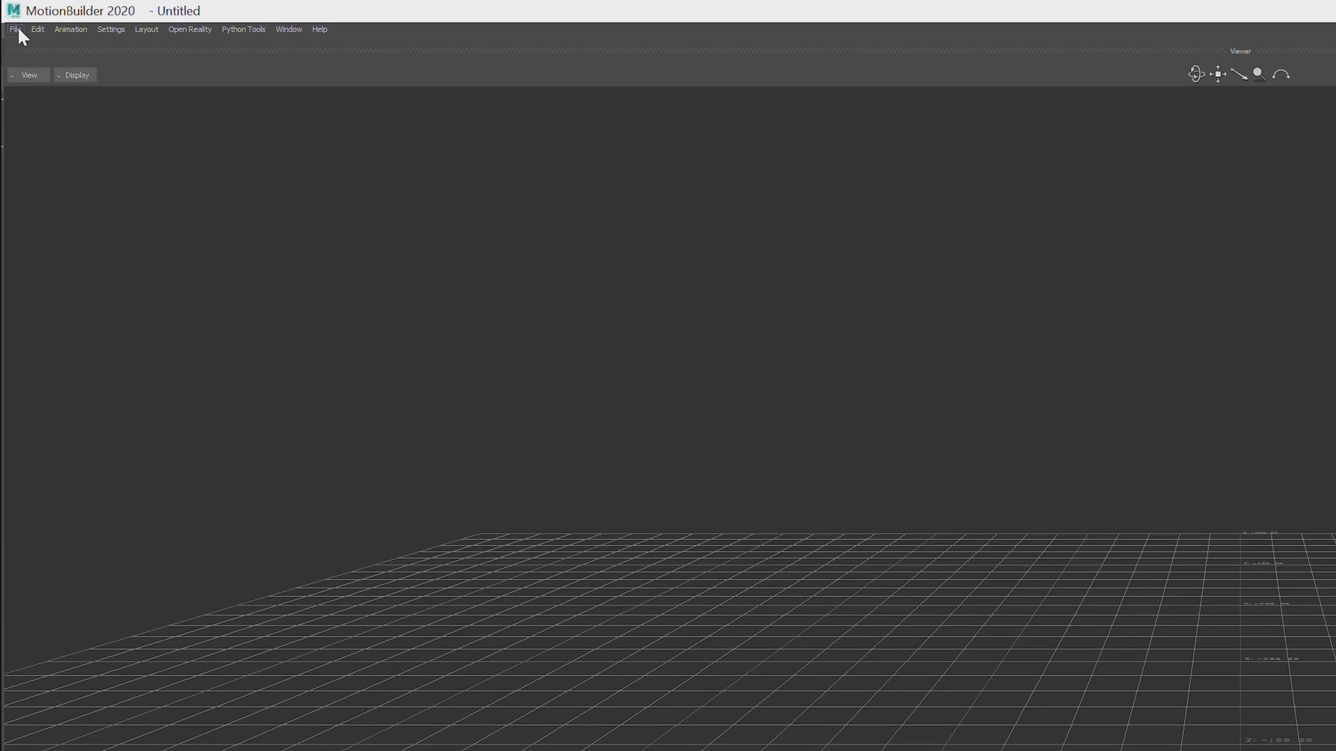
pyautogui.click(8, 15)
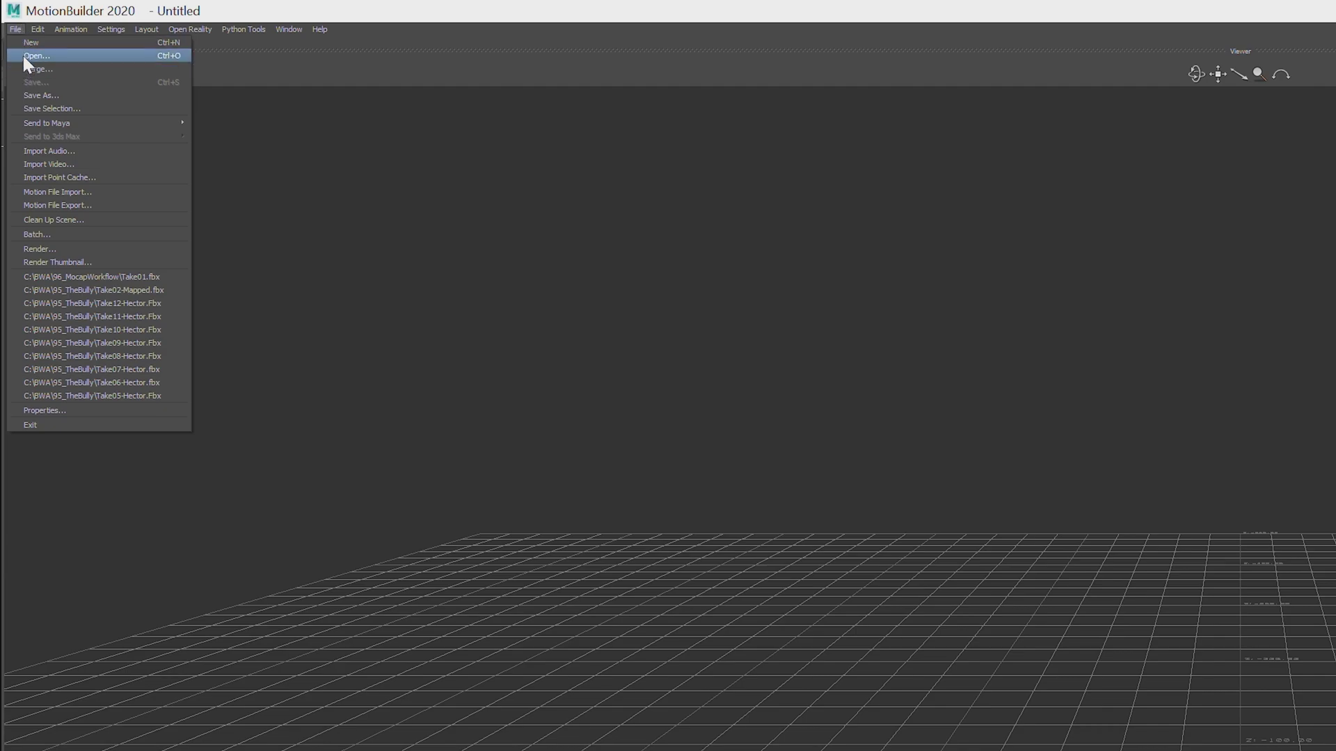
pyautogui.click(23, 56)
pyautogui.click(461, 98)
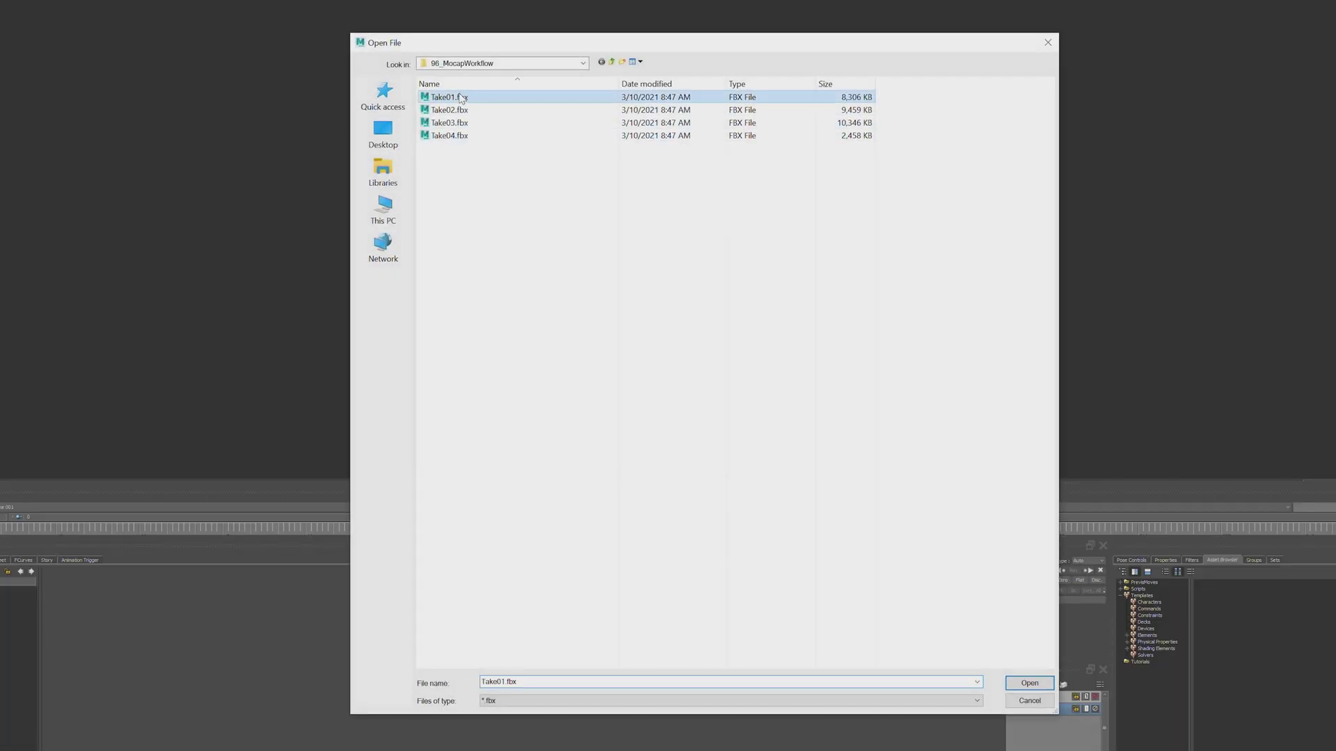
pyautogui.click(1029, 683)
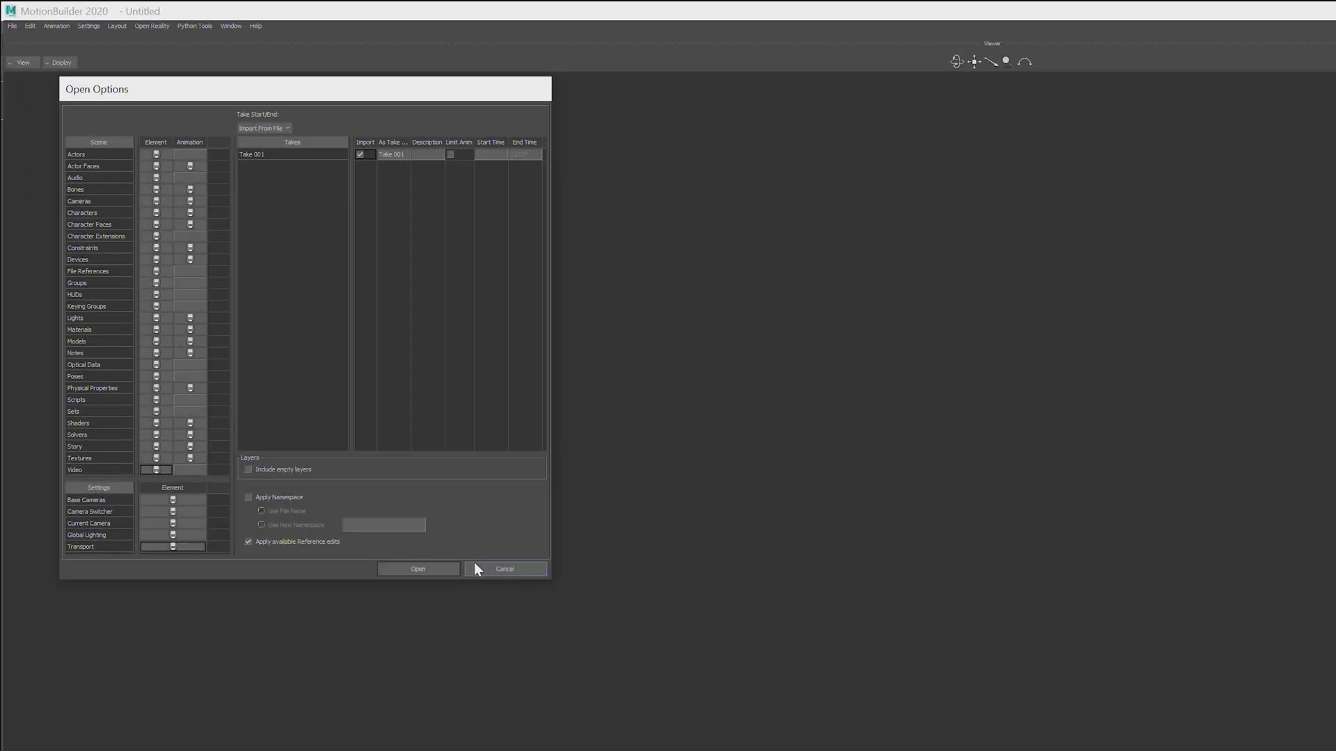
pyautogui.click(434, 570)
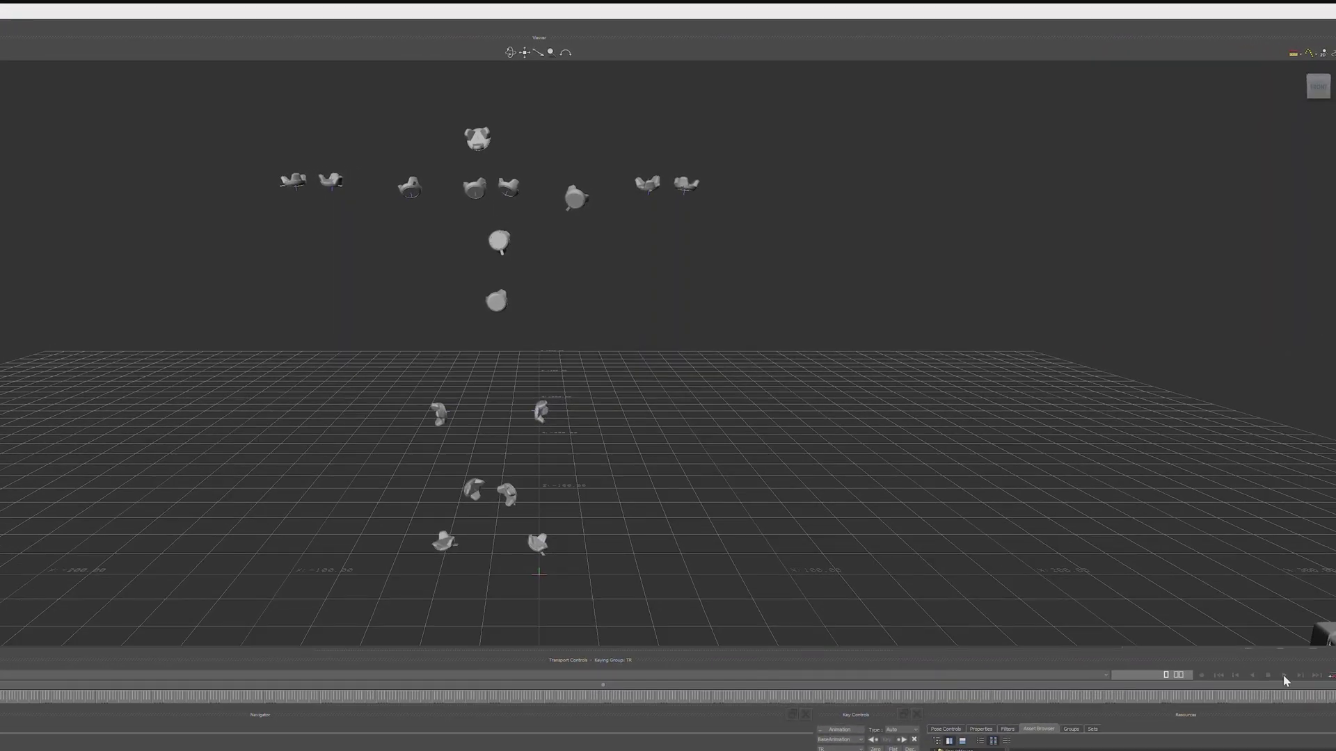
pyautogui.click(1284, 676)
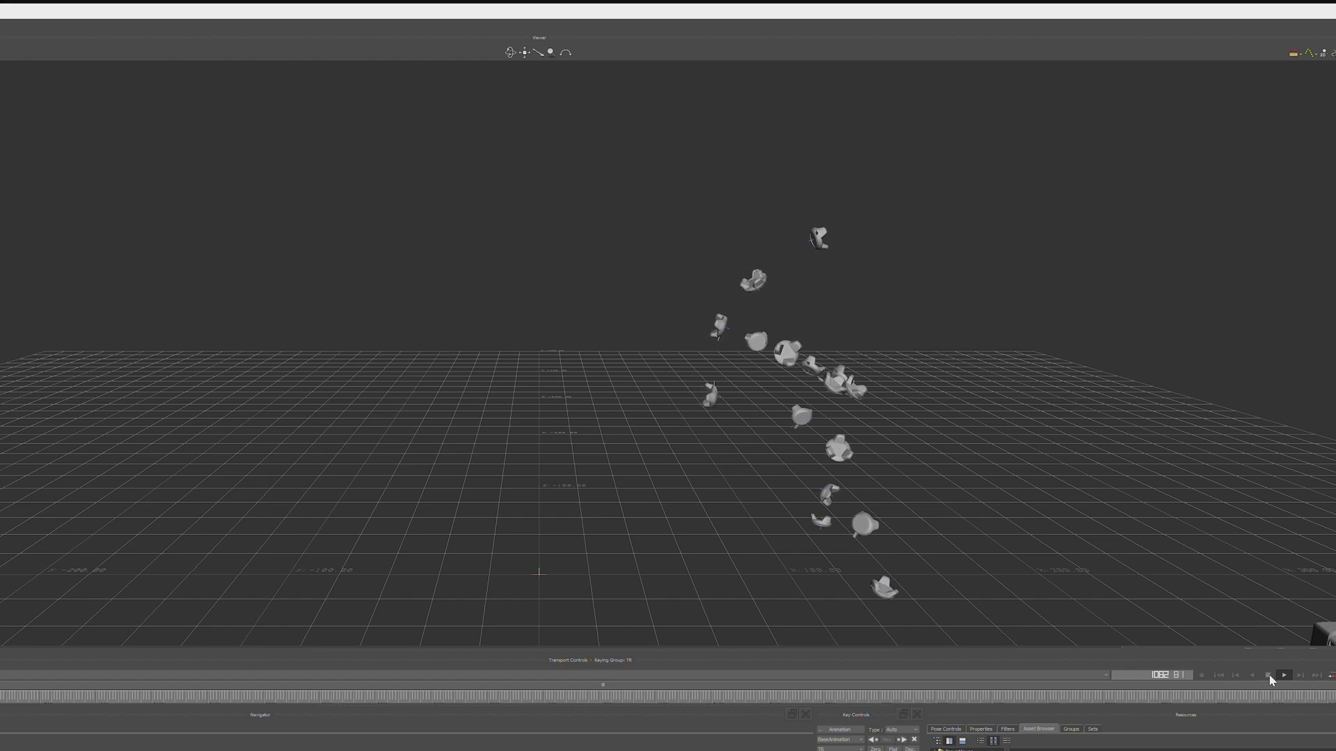
pyautogui.click(1269, 676)
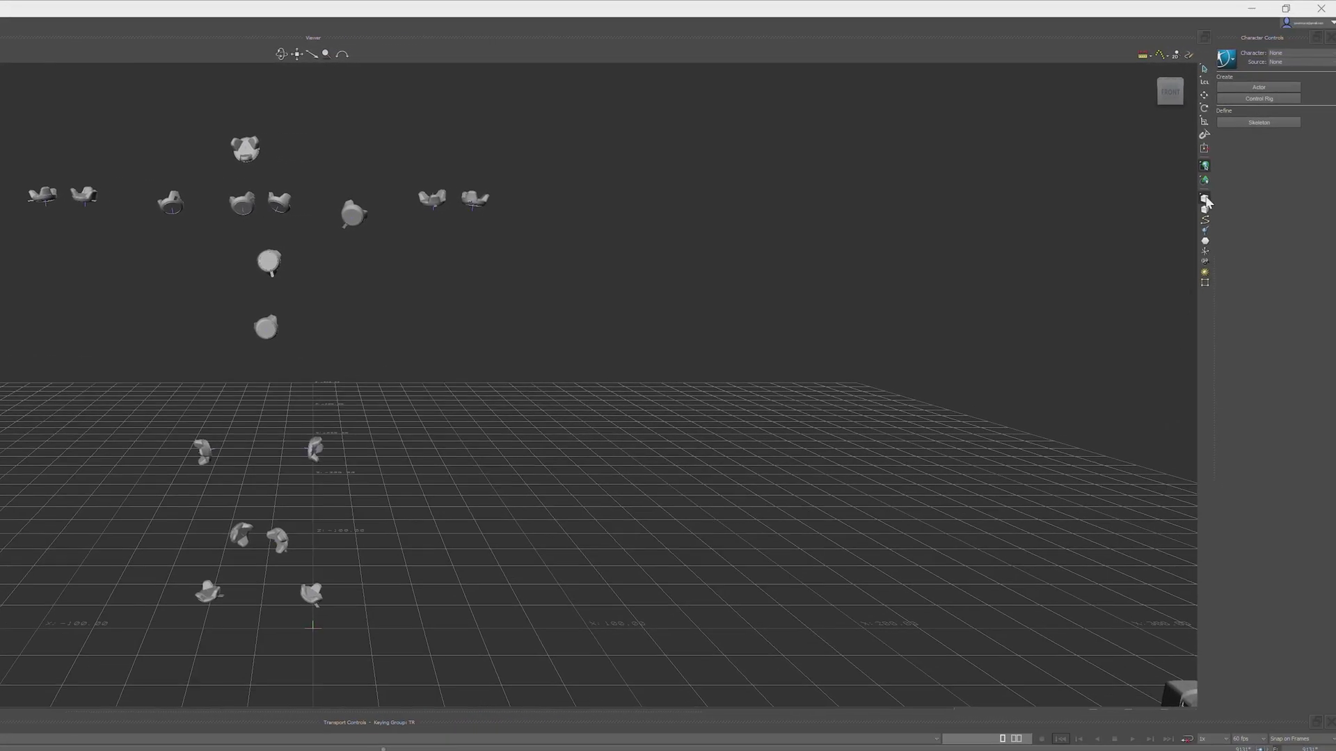
# Start a control rig and choose to define a new skeleton for the character
pyautogui.click(1250, 123)
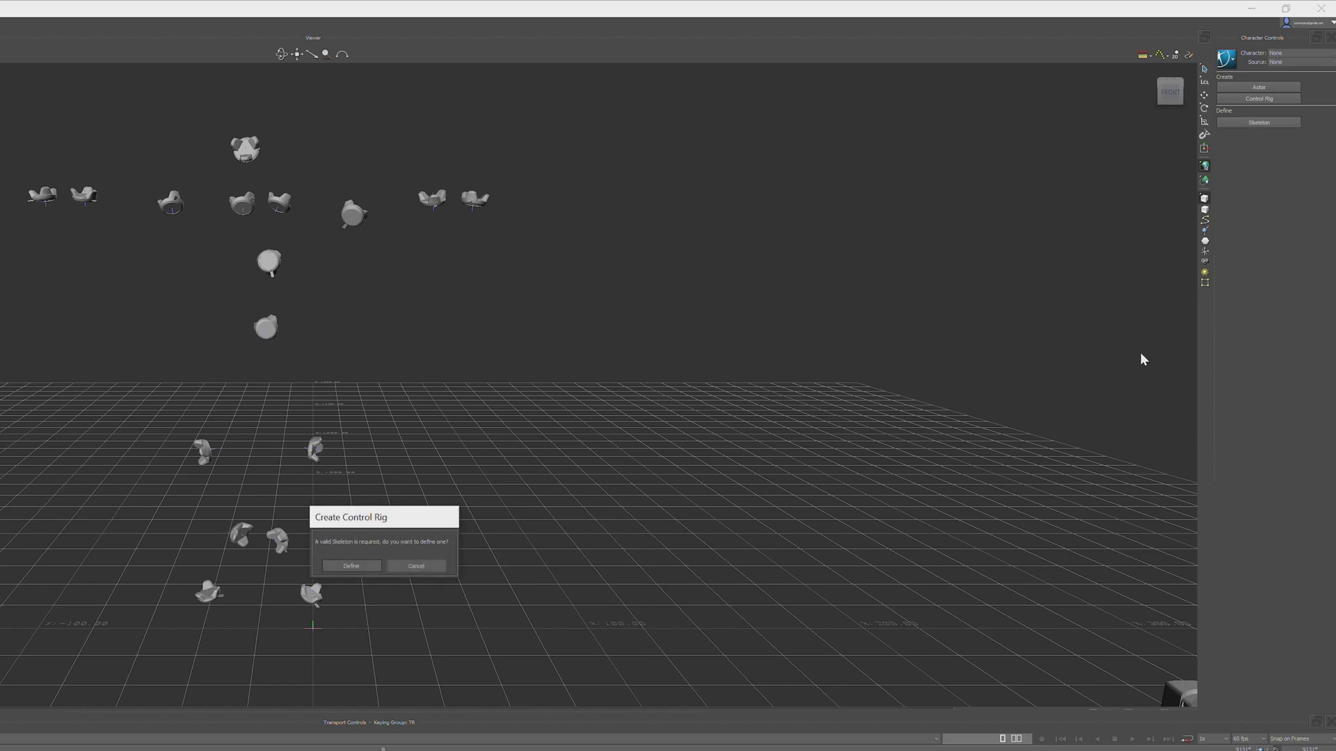
pyautogui.click(351, 565)
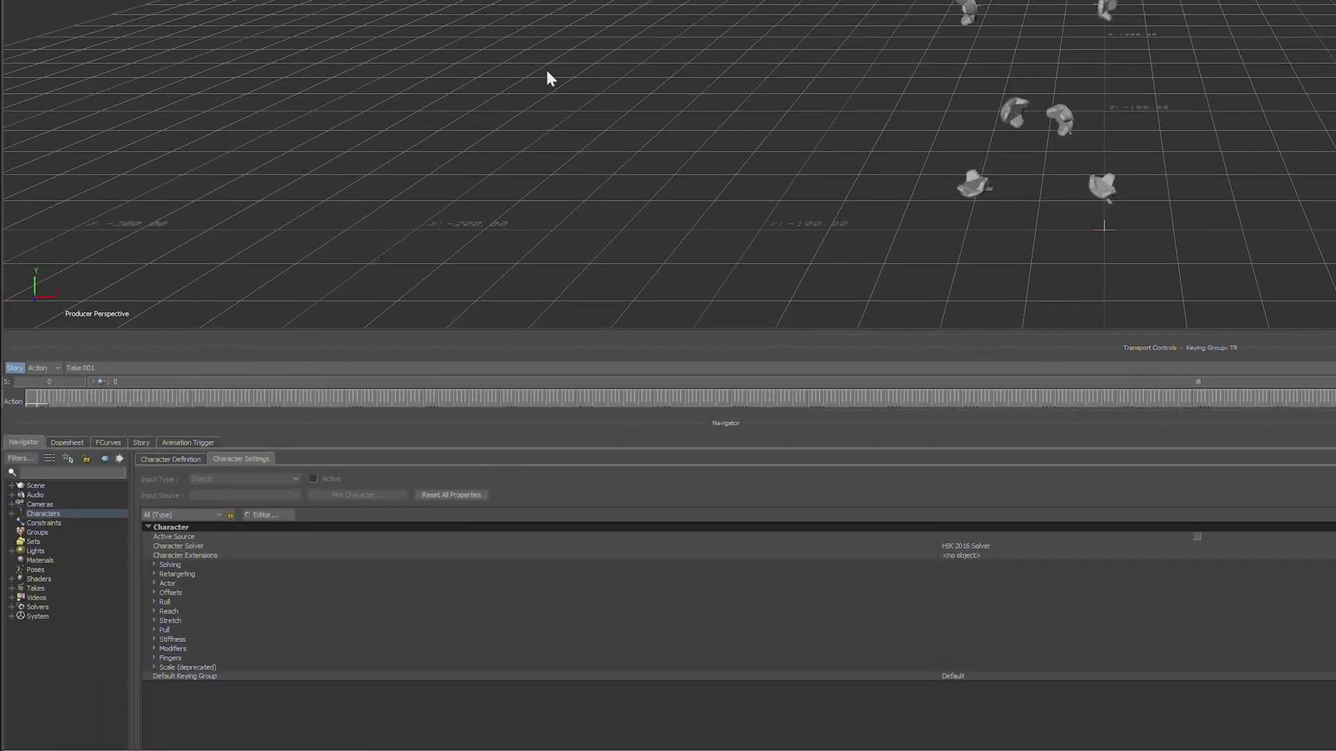
# Batch-rename the trackers under the scene's Reference node, from HMD_0 through Generic_Tracker_19, as a numbered series starting at T1
pyautogui.click(12, 486)
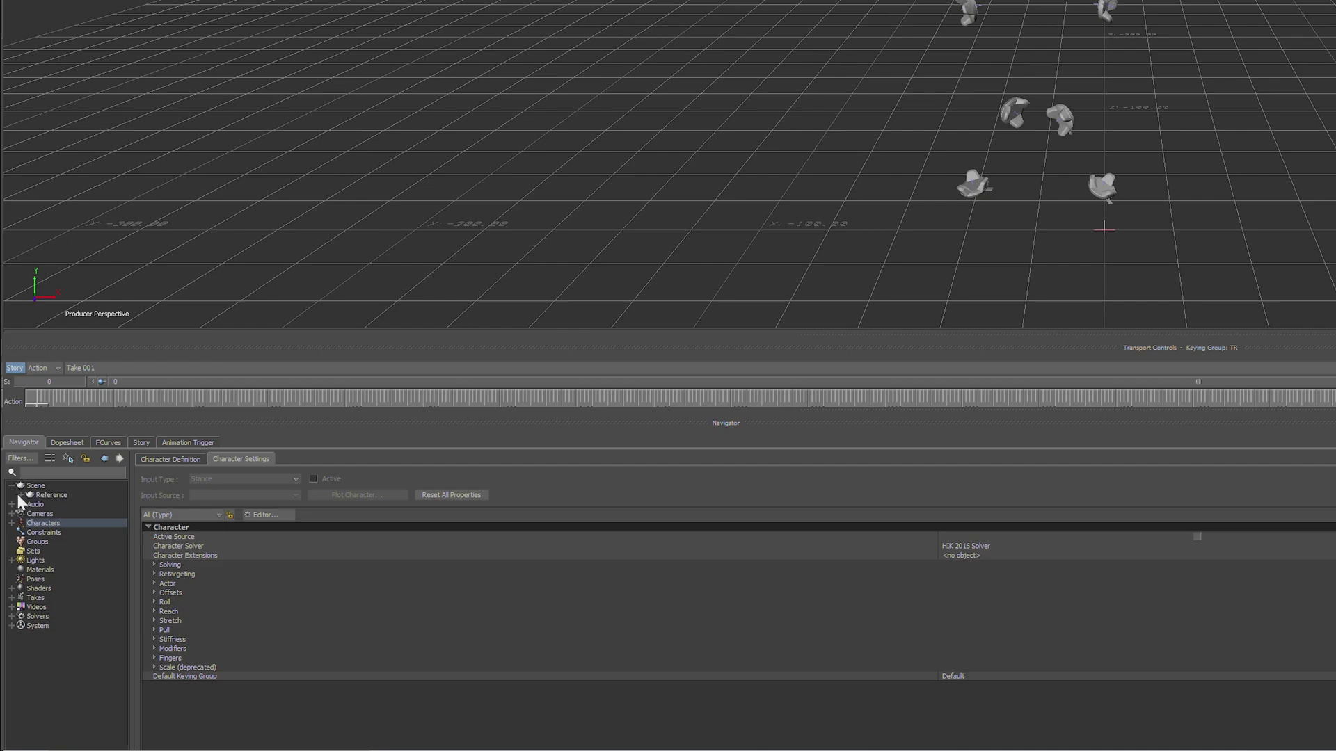
pyautogui.click(19, 495)
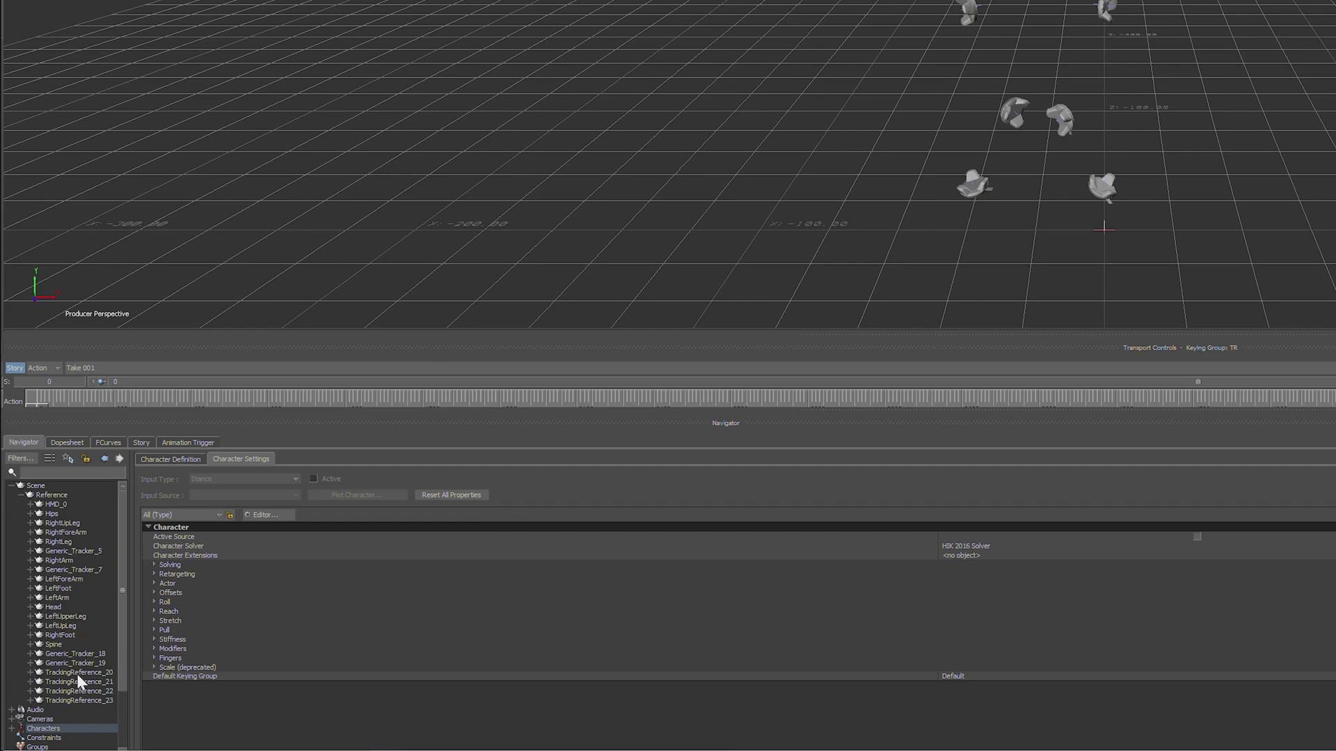
pyautogui.click(47, 504)
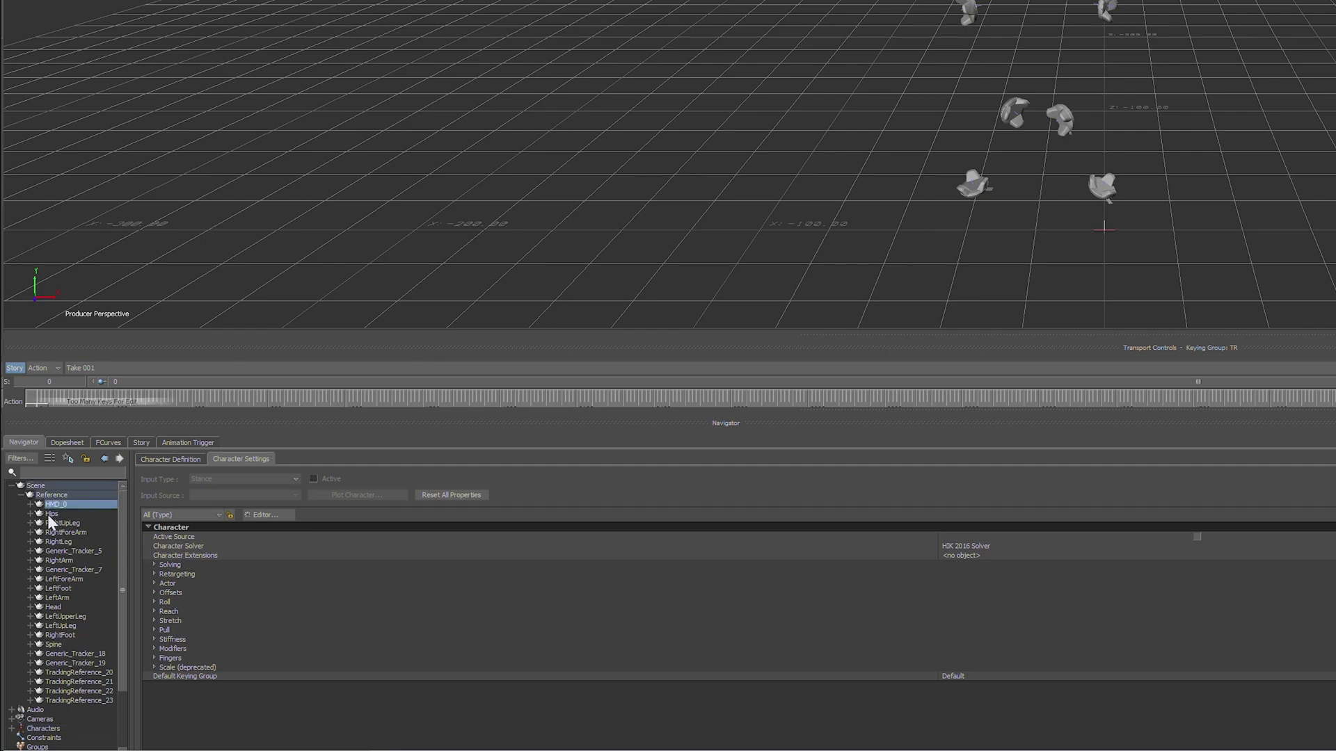
pyautogui.keyDown('shift'); pyautogui.click(62, 662); pyautogui.keyUp('shift')
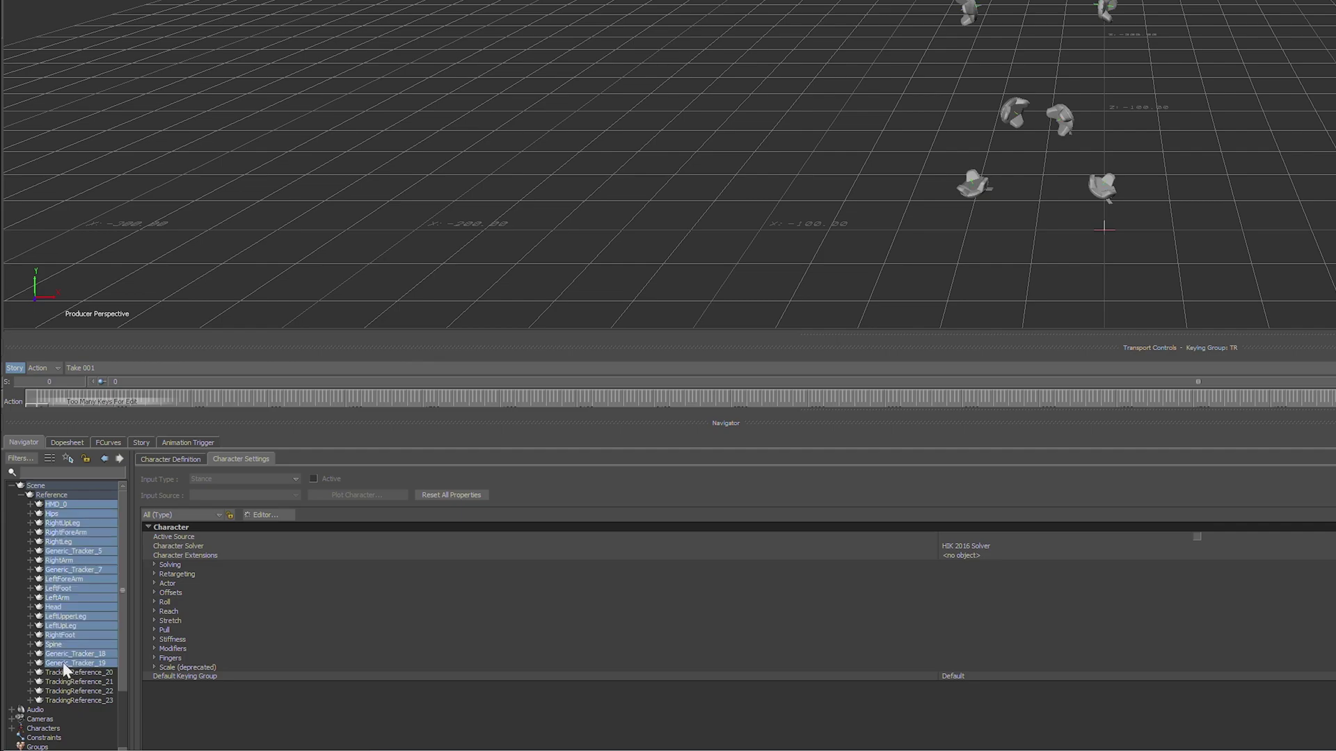
pyautogui.rightClick(53, 505)
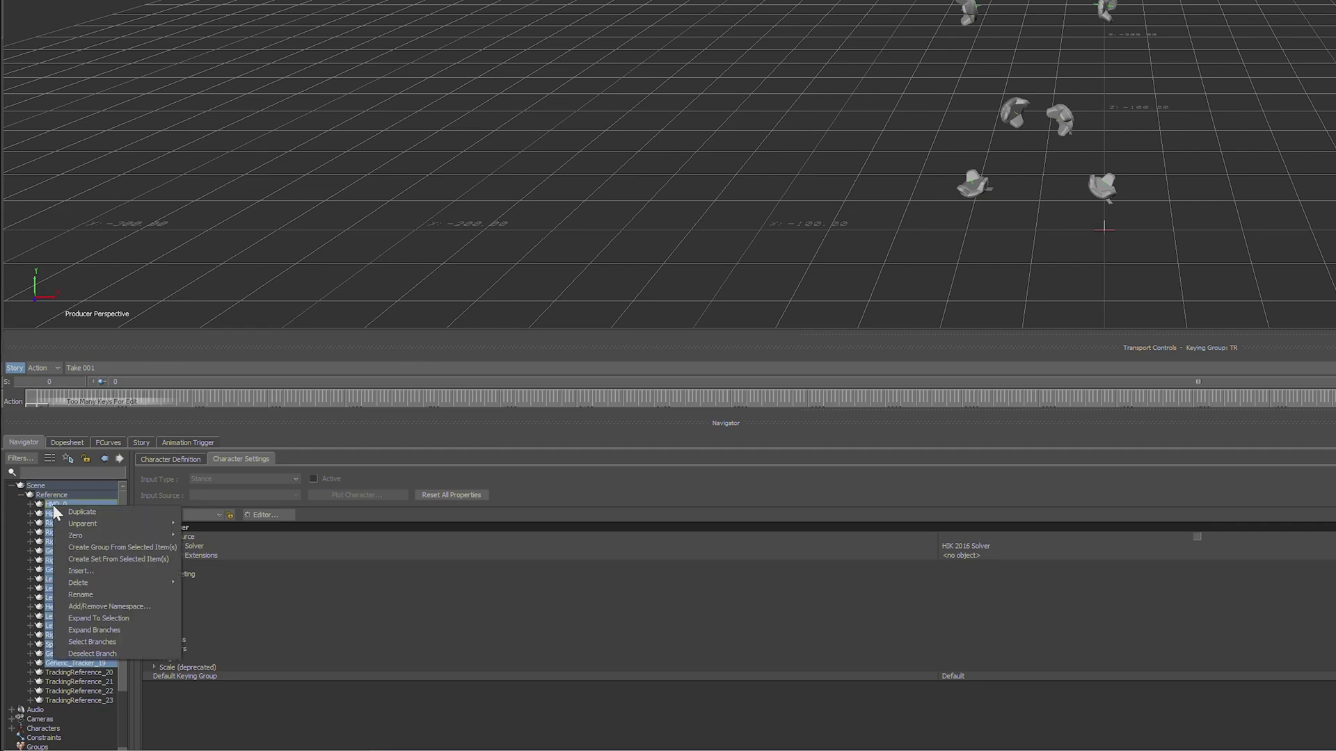
pyautogui.click(77, 595)
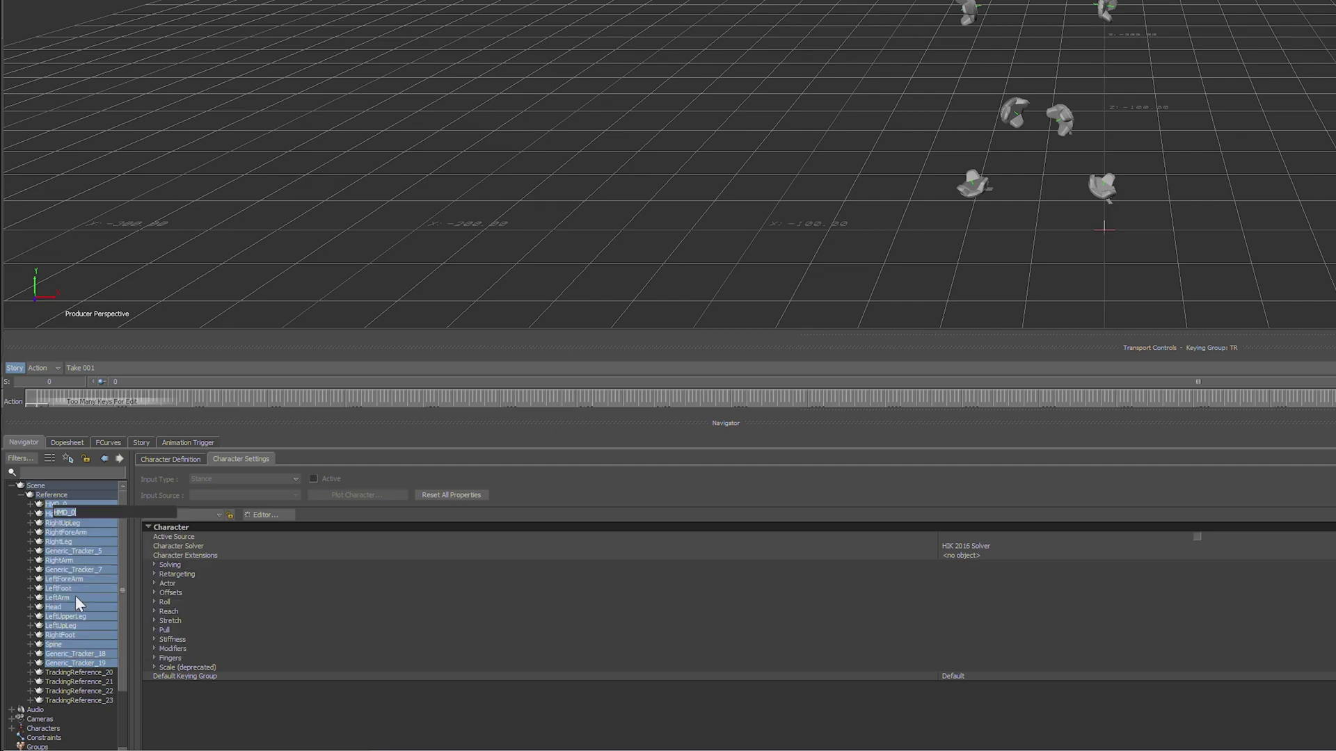
pyautogui.write('T1')
pyautogui.press('Return')
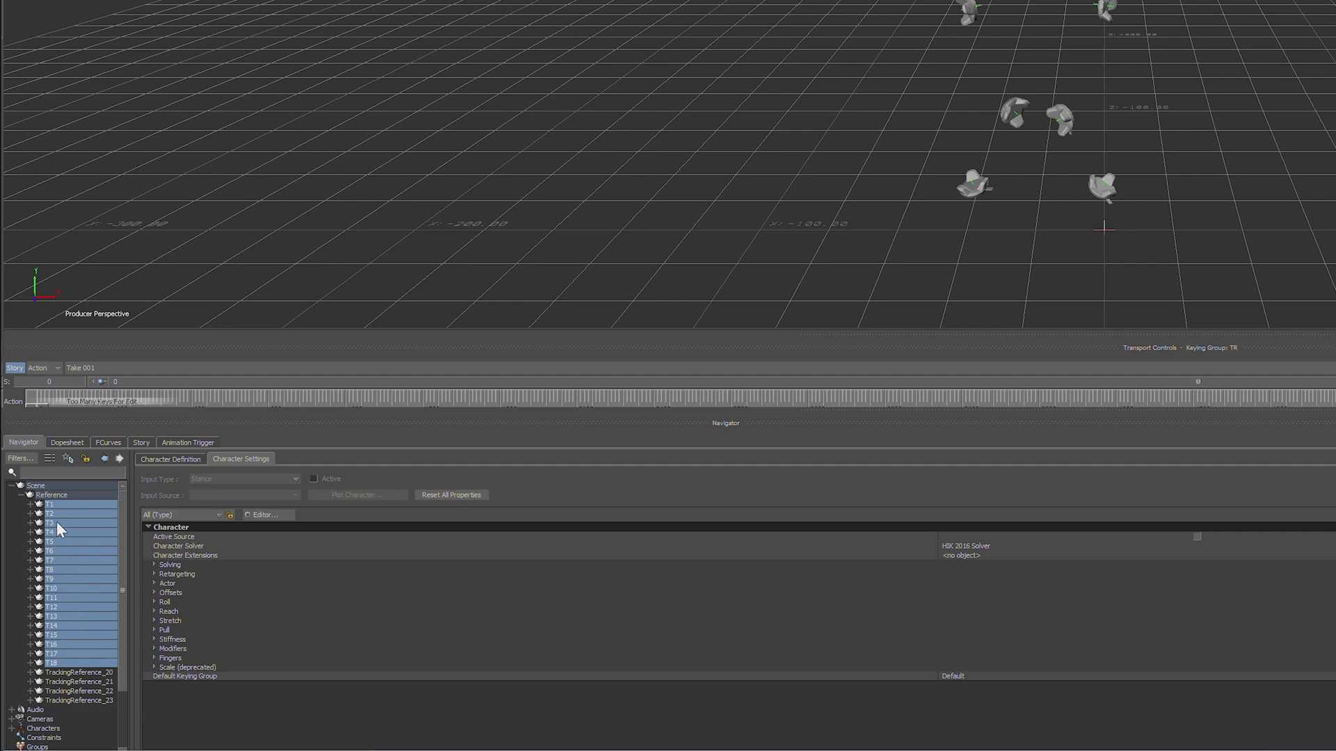
pyautogui.click(61, 672)
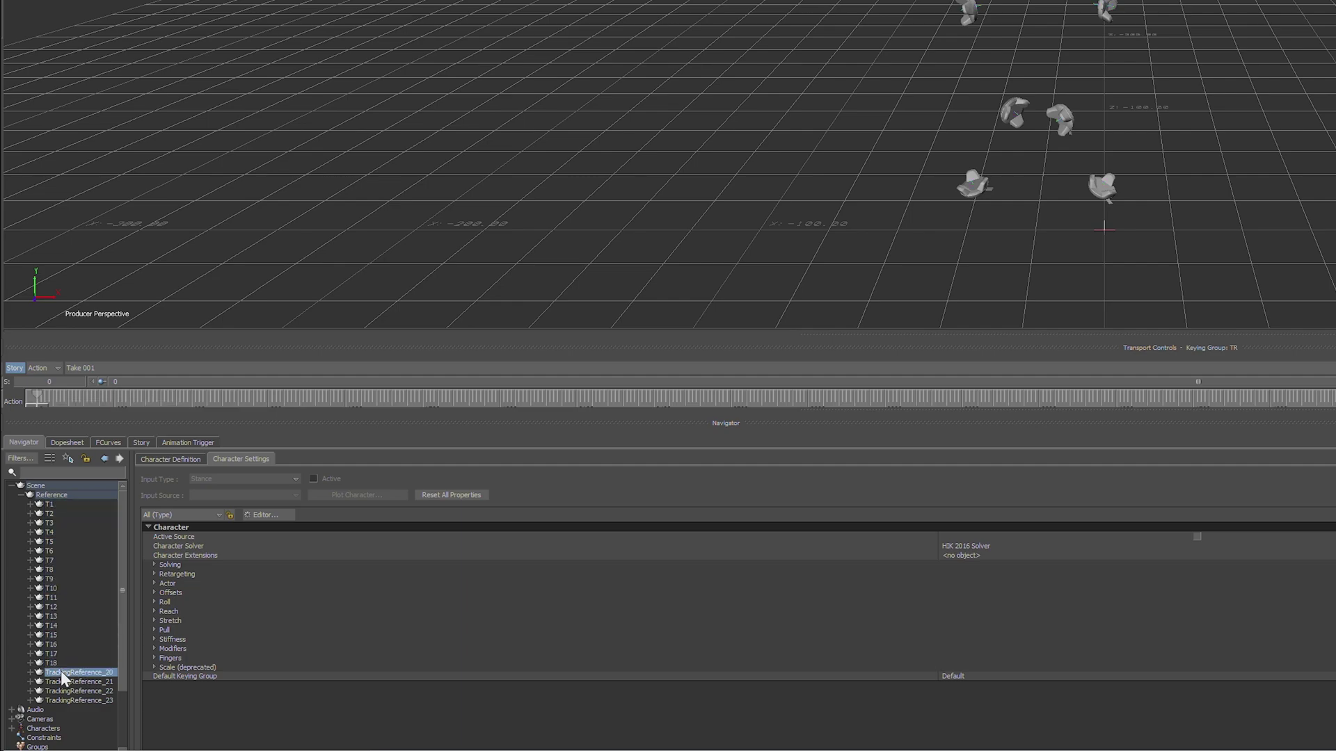
pyautogui.click(47, 505)
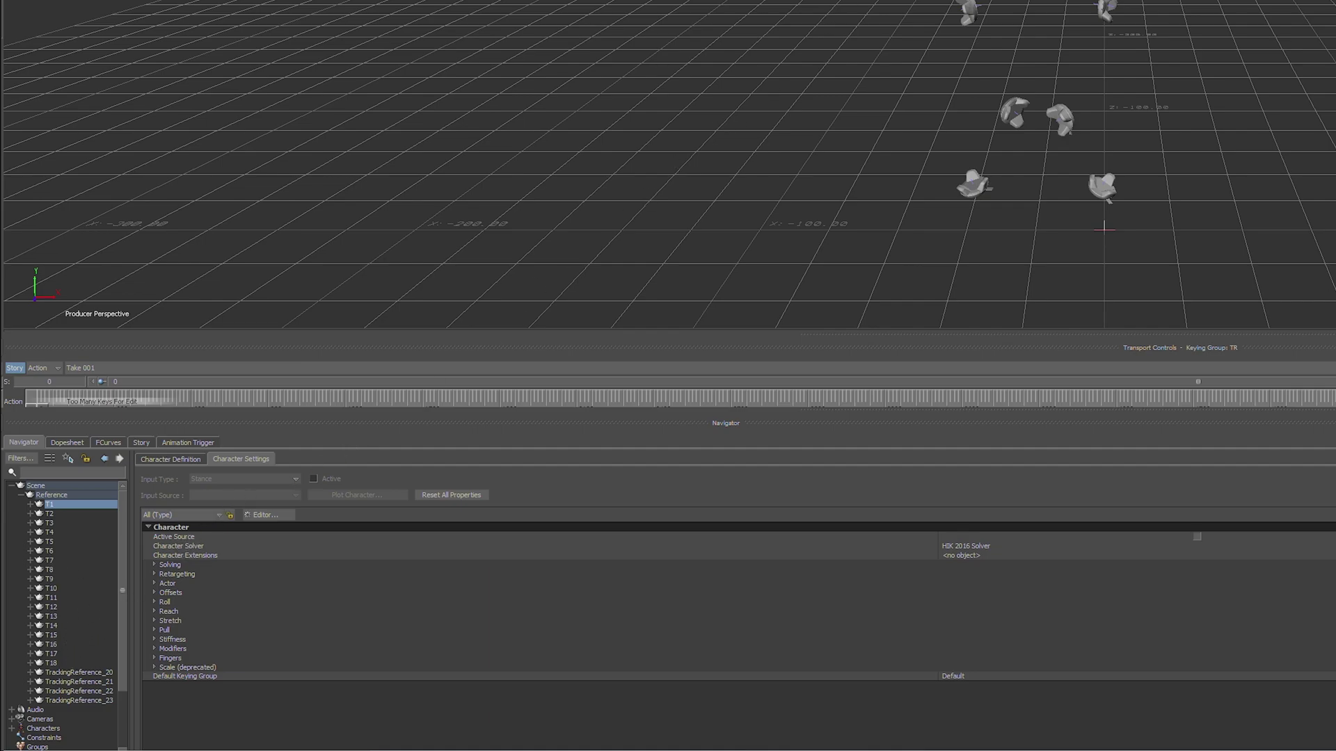
# Find the parent tracker of the left foot mesh, T10, and assign it to the character definition's LeftFoot bone
pyautogui.click(1091, 188)
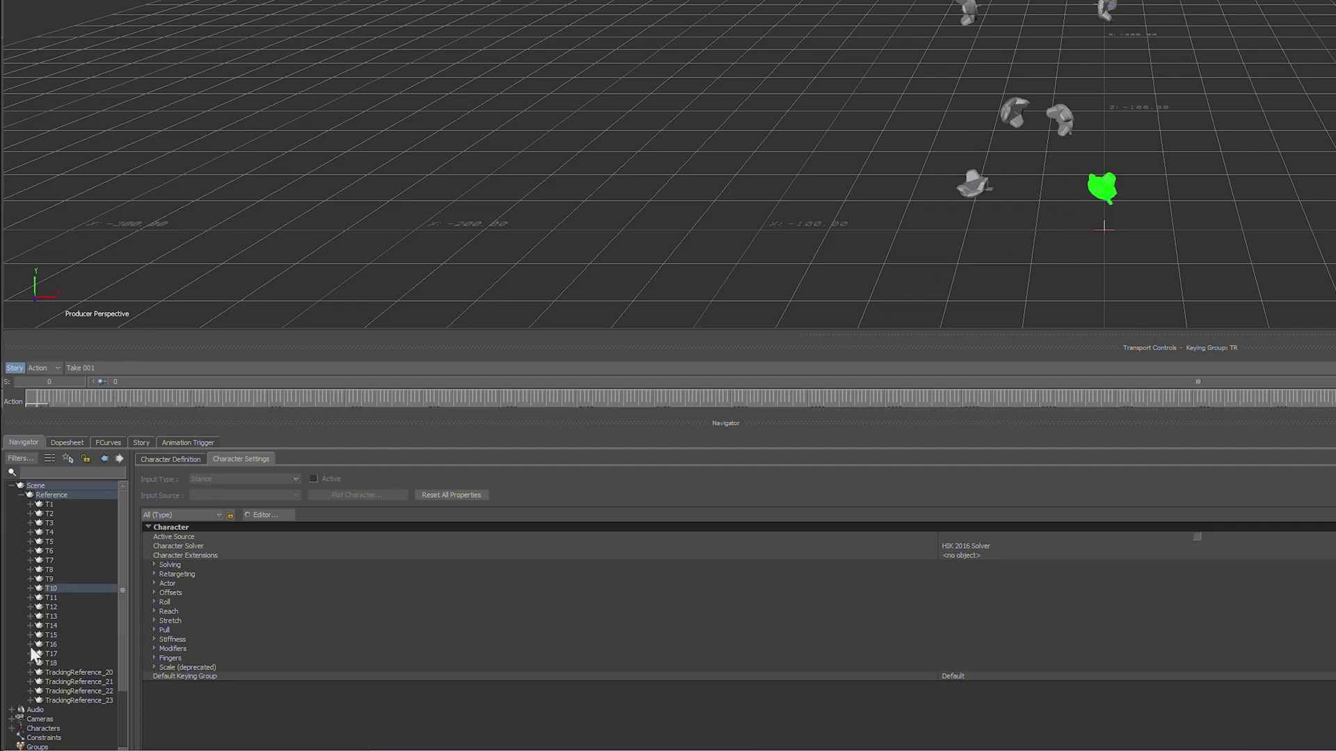
pyautogui.click(31, 589)
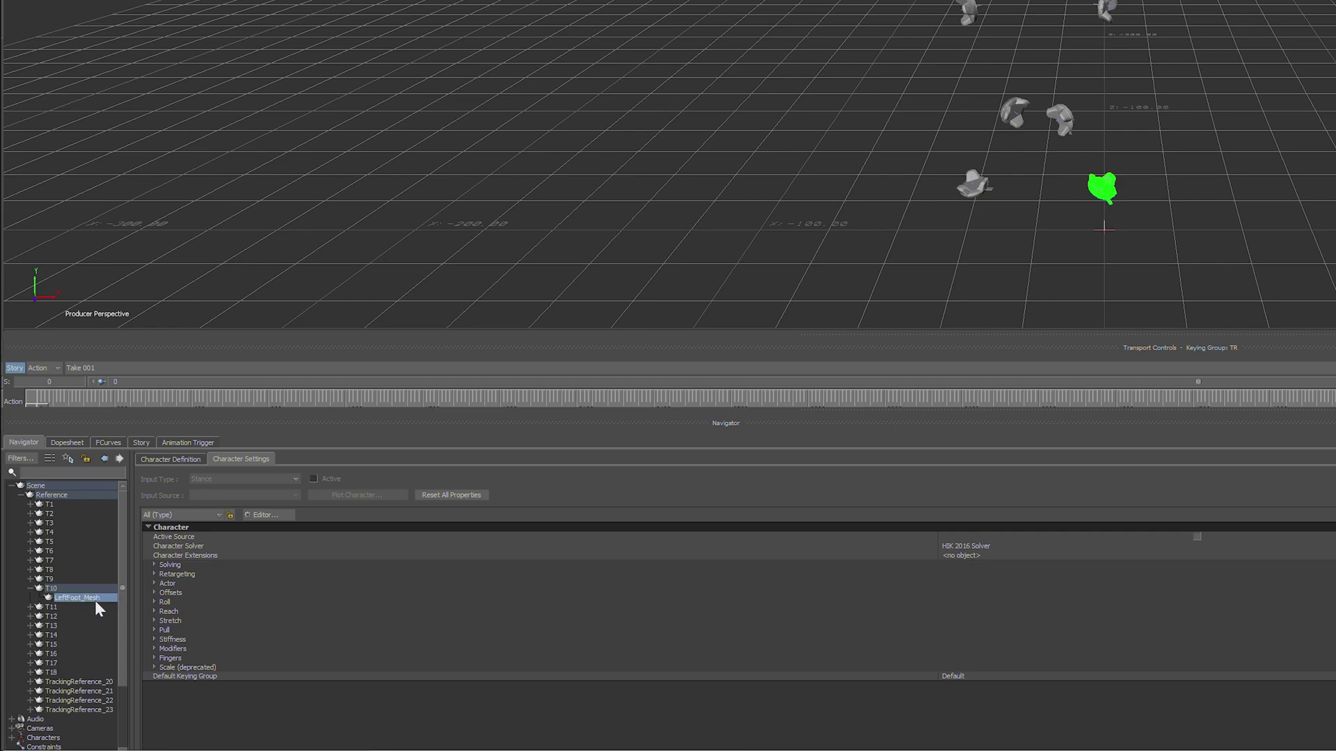
pyautogui.click(50, 589)
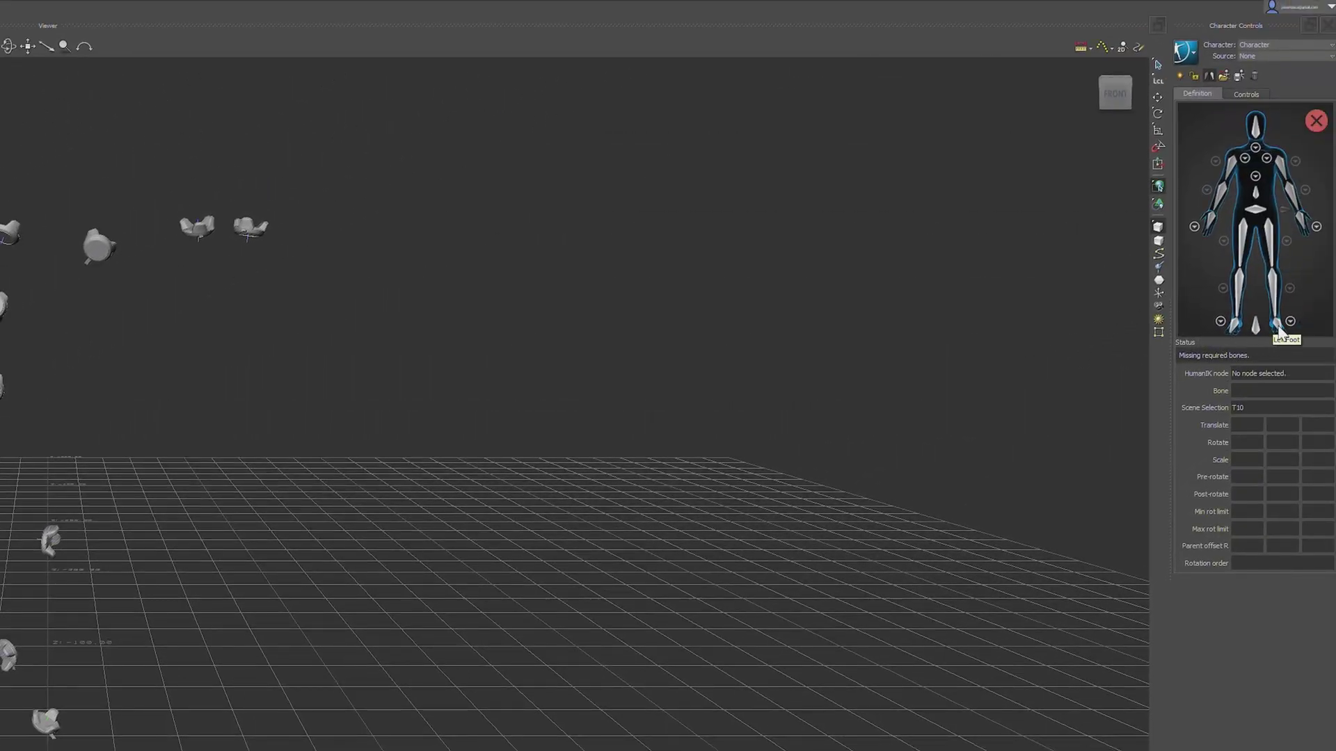
pyautogui.rightClick(1277, 327)
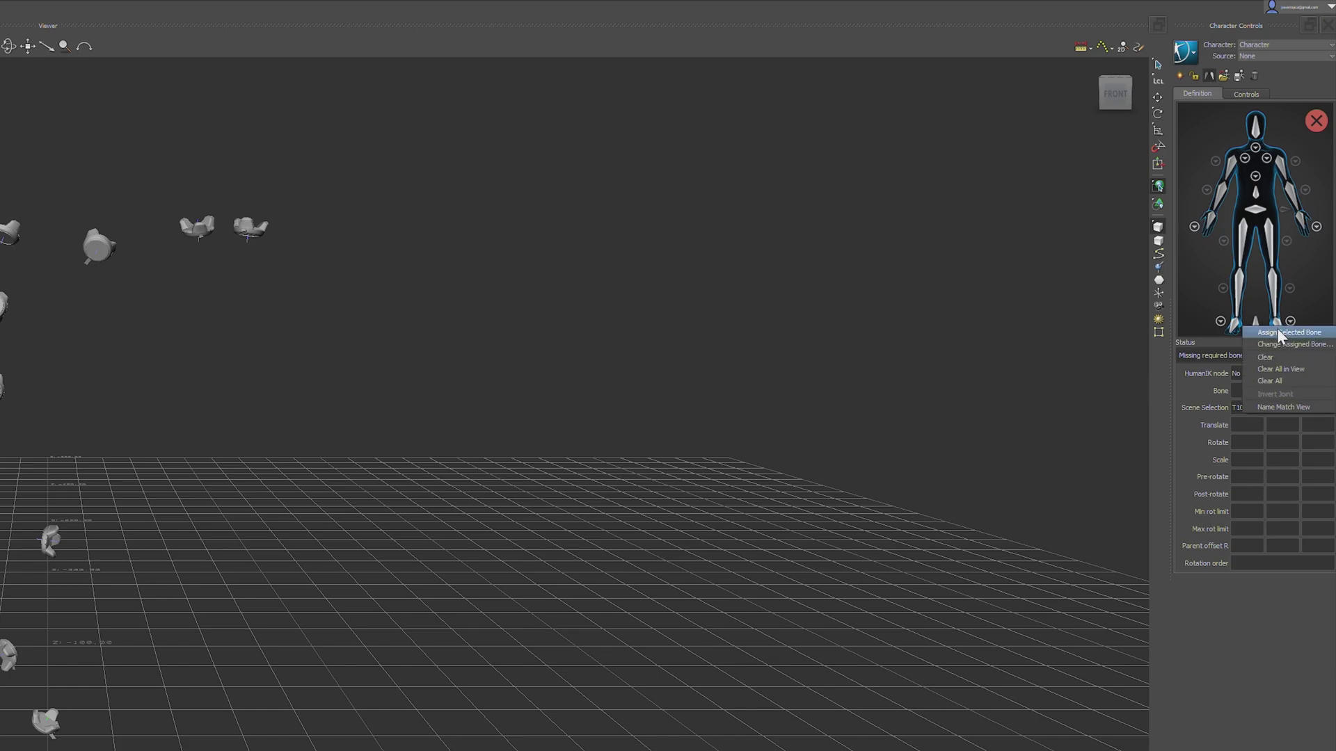
pyautogui.click(1277, 333)
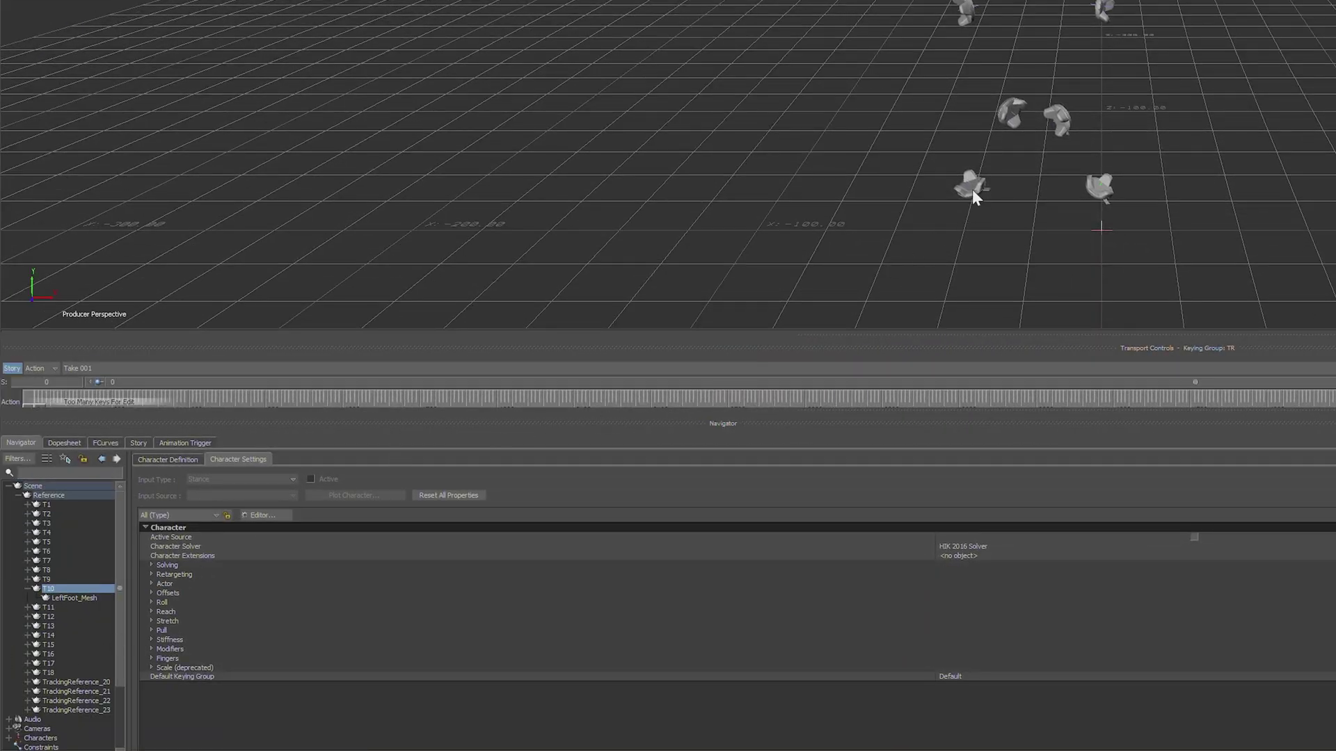
# Identify the right foot's tracker in the scene, T15, and assign it to the RightFoot bone of the character definition
pyautogui.click(971, 187)
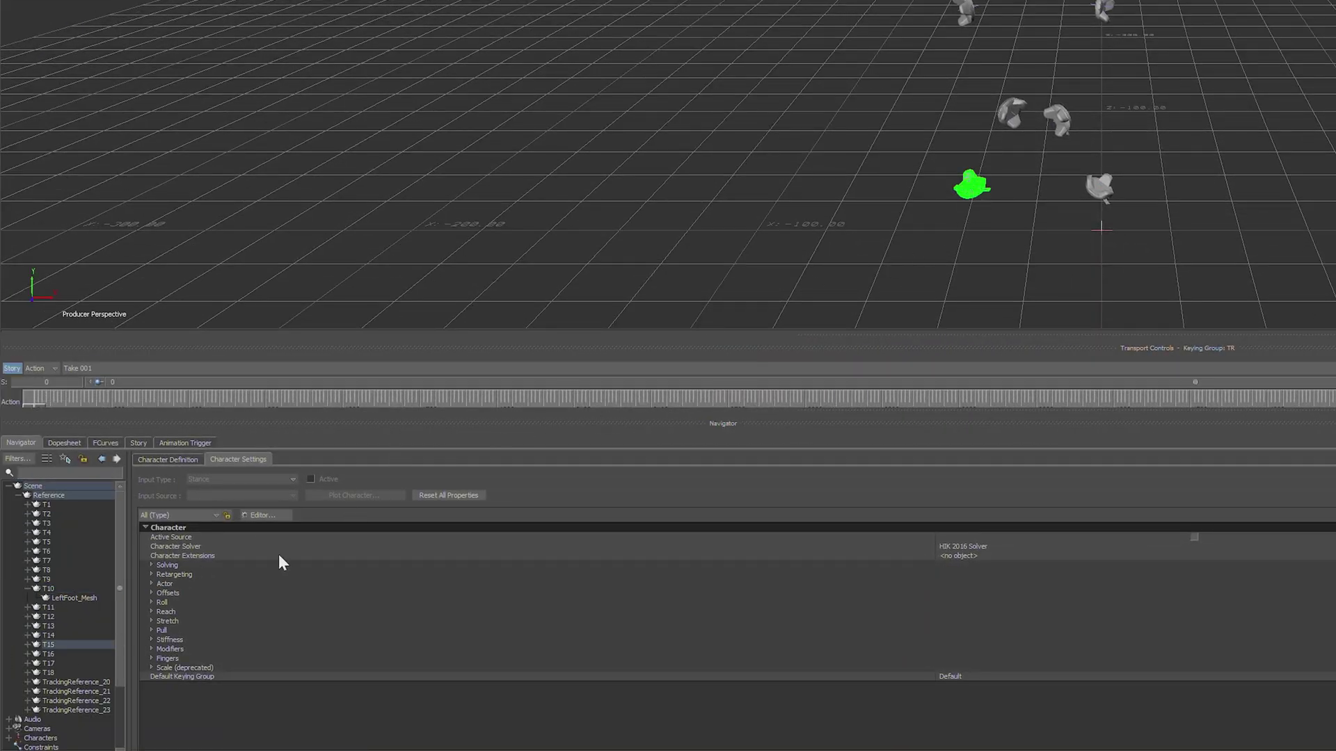
pyautogui.click(38, 646)
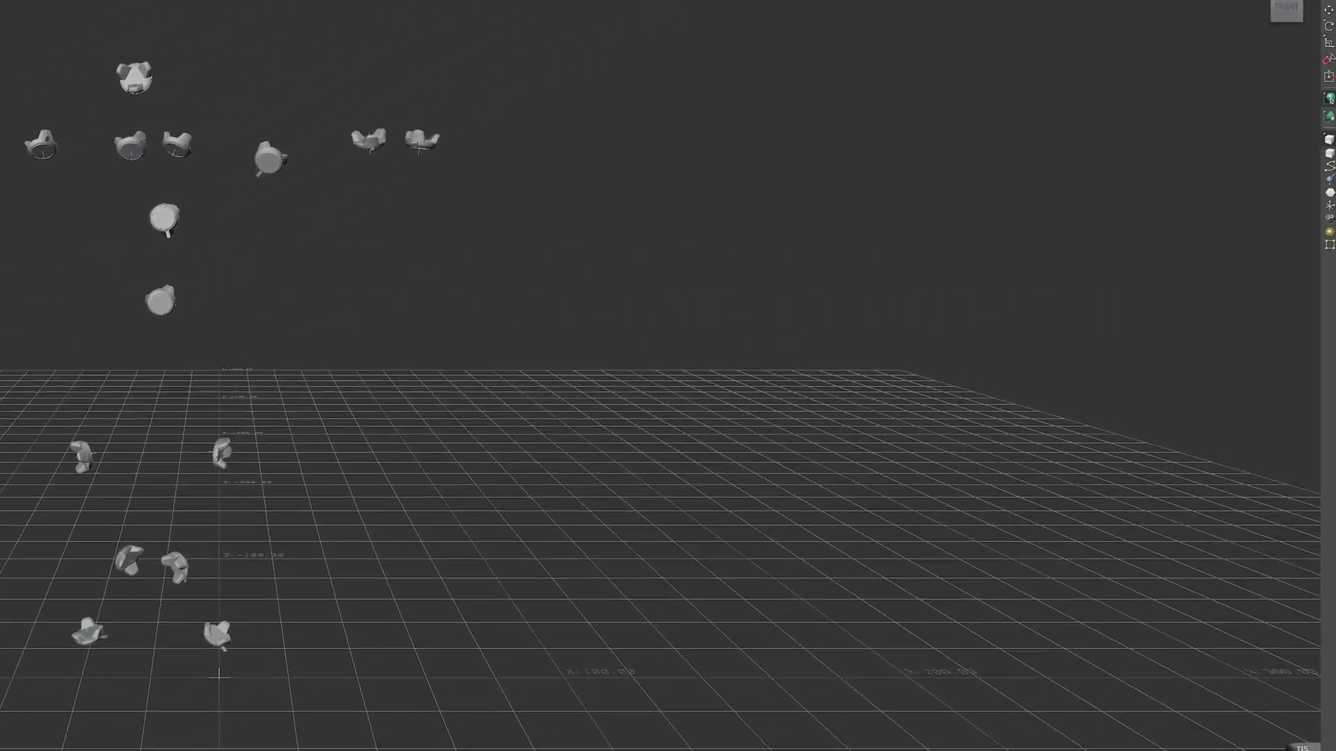
pyautogui.rightClick(1234, 325)
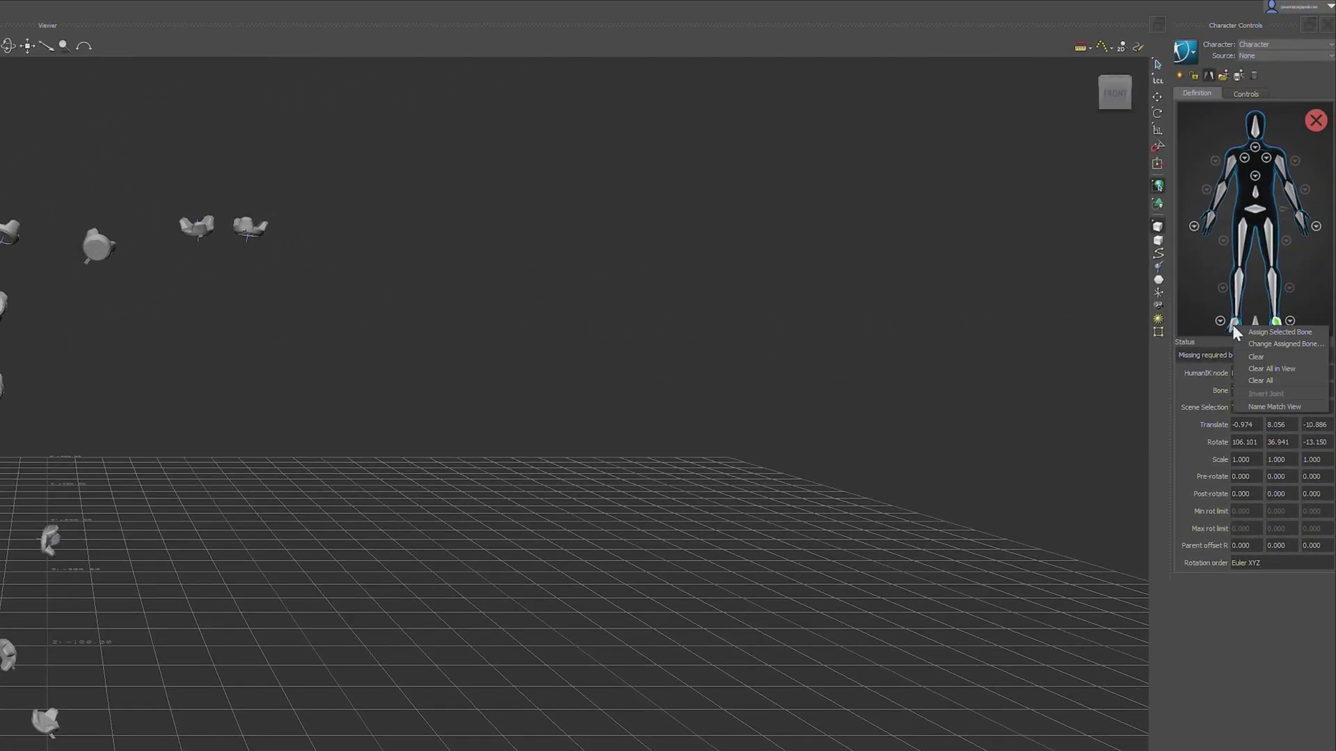
pyautogui.click(1242, 333)
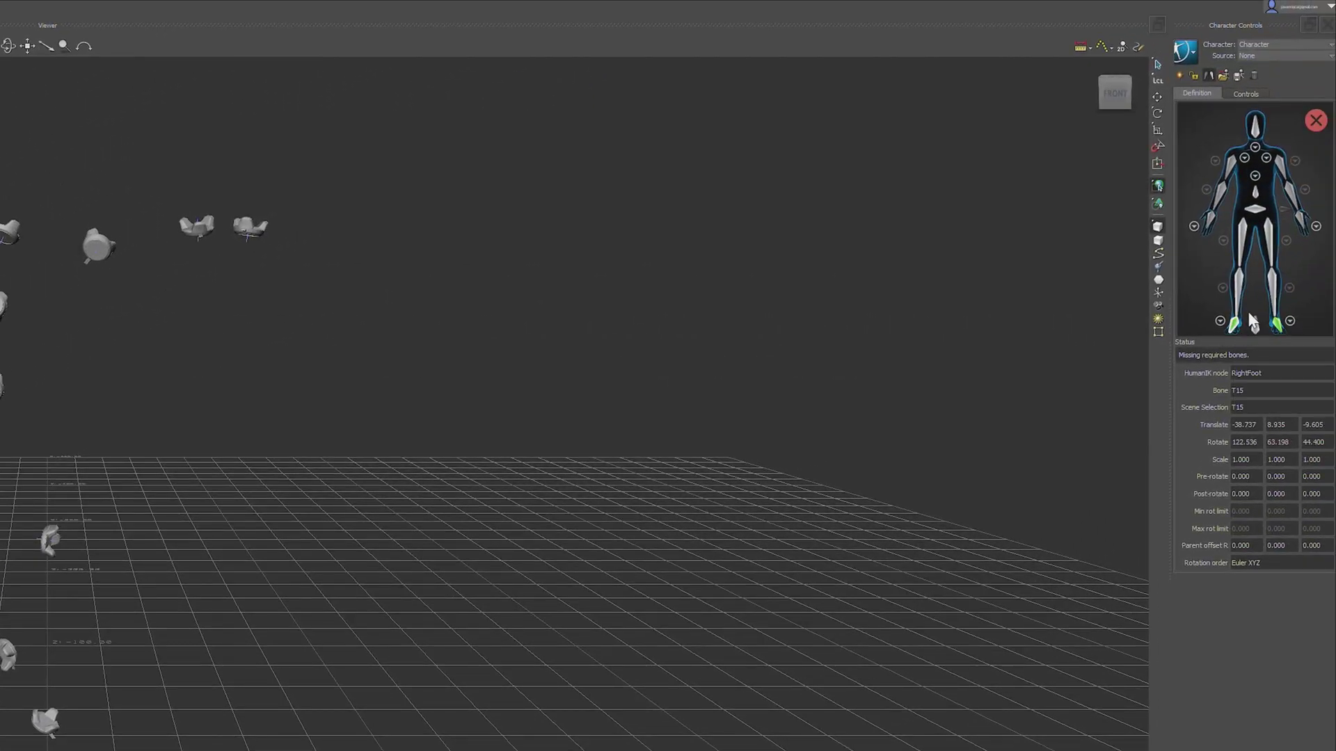
# Find the left lower leg's parent tracker, T14, and assign it to the LeftLeg bone of the character definition
pyautogui.click(1273, 284)
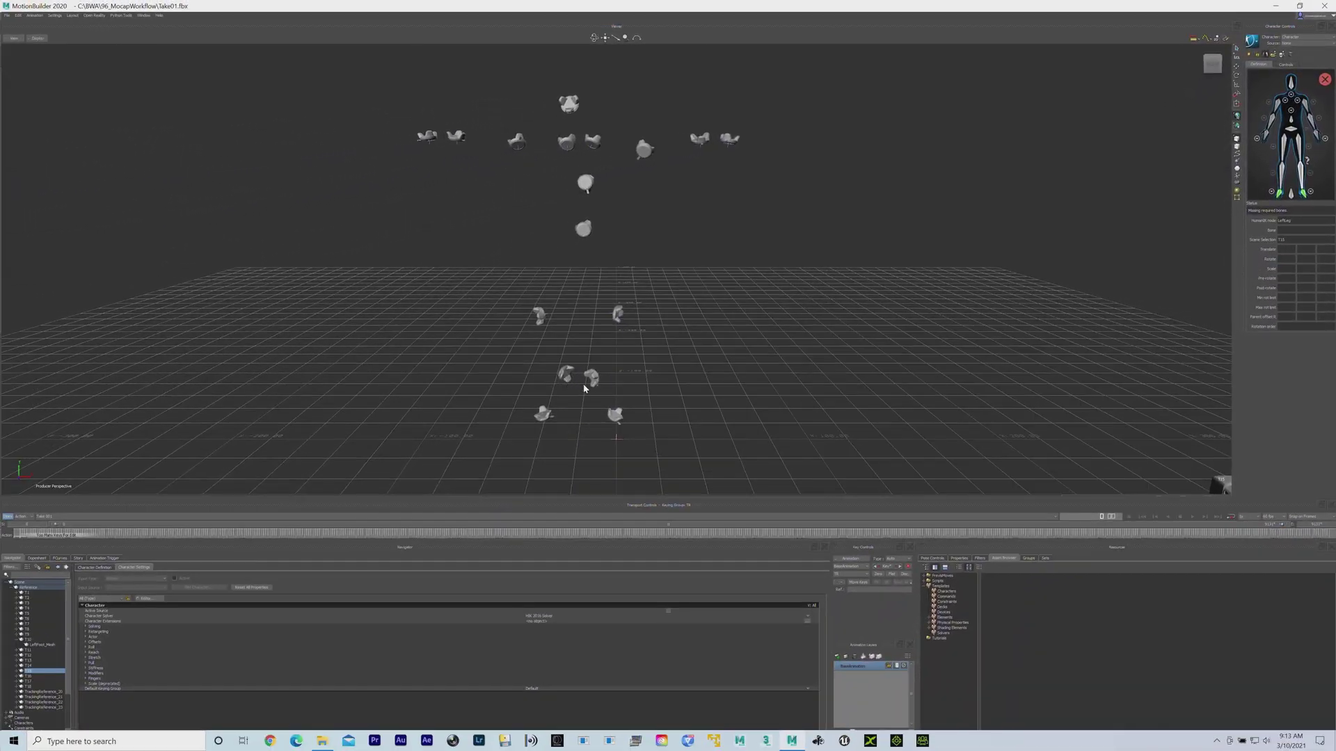
pyautogui.click(409, 471)
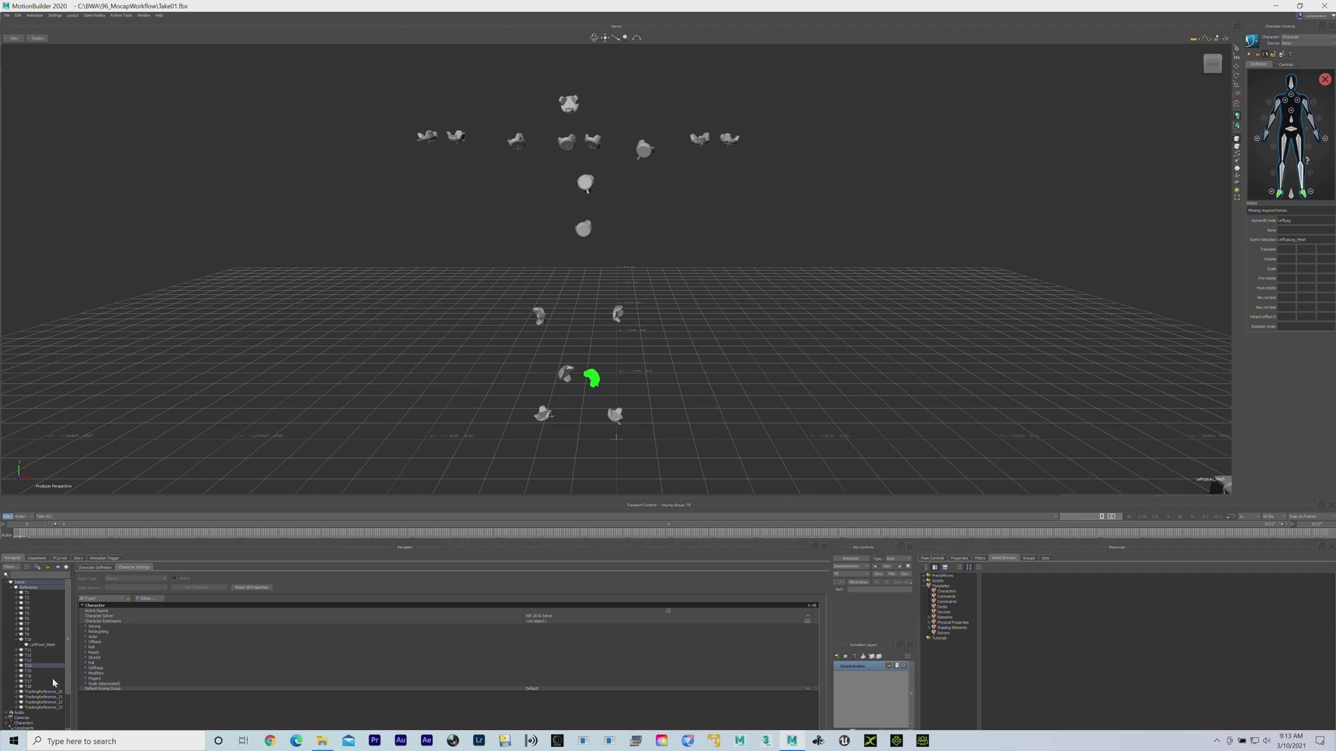
pyautogui.click(20, 667)
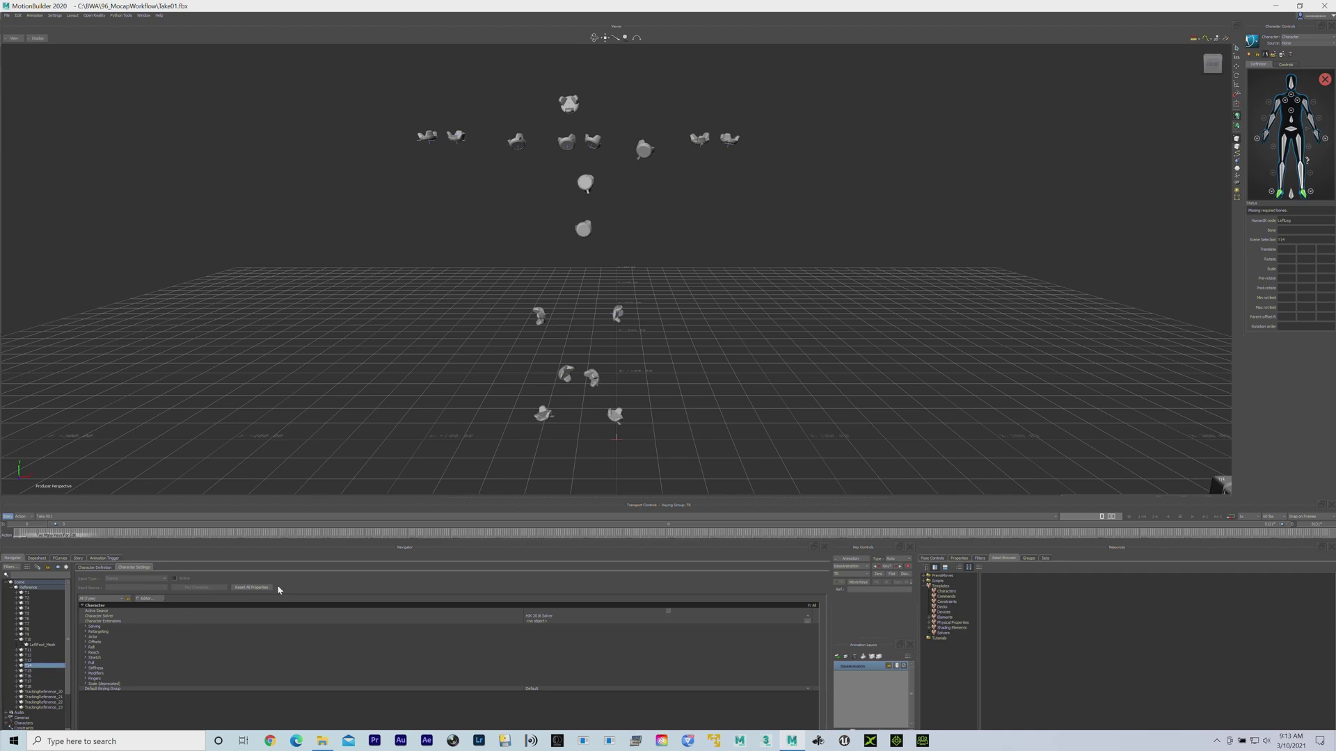
pyautogui.rightClick(1300, 172)
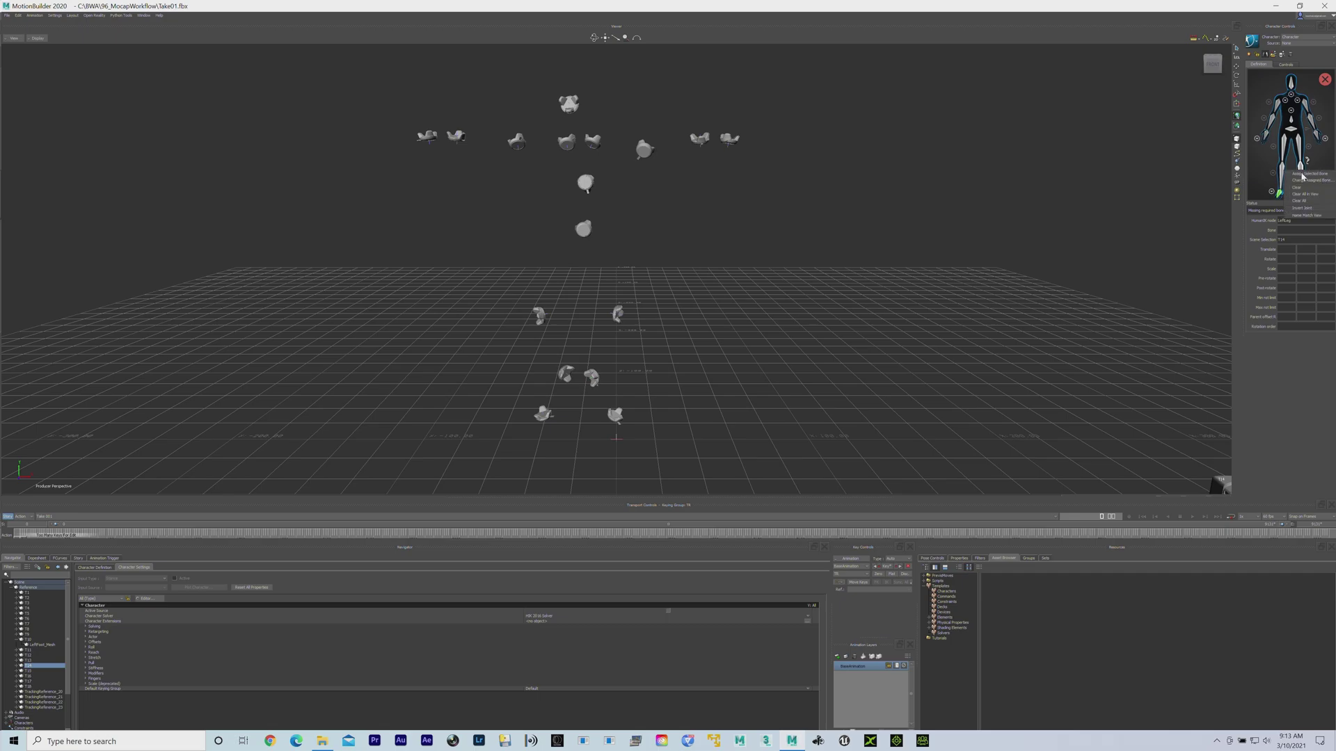
pyautogui.click(1305, 176)
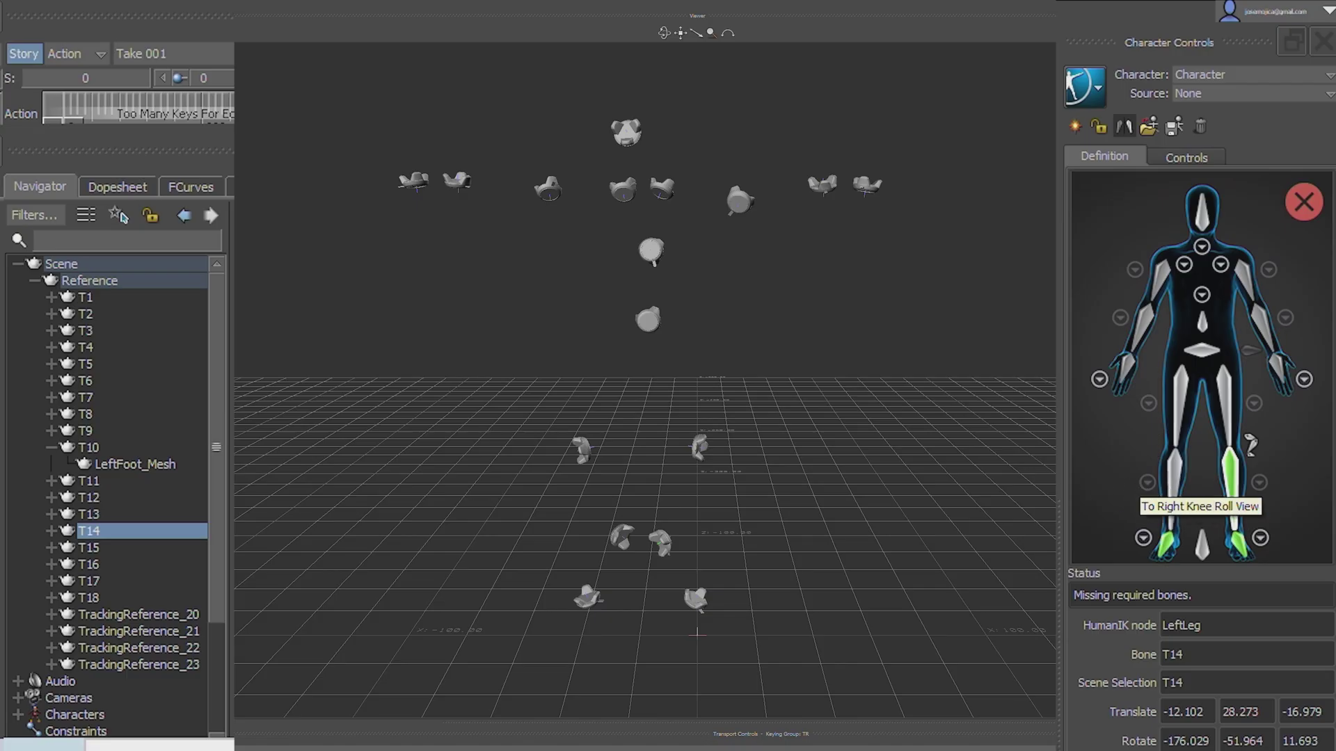
# Find the parent tracker of the right lower leg mesh, T5, and assign it to the RightLeg bone
pyautogui.click(615, 541)
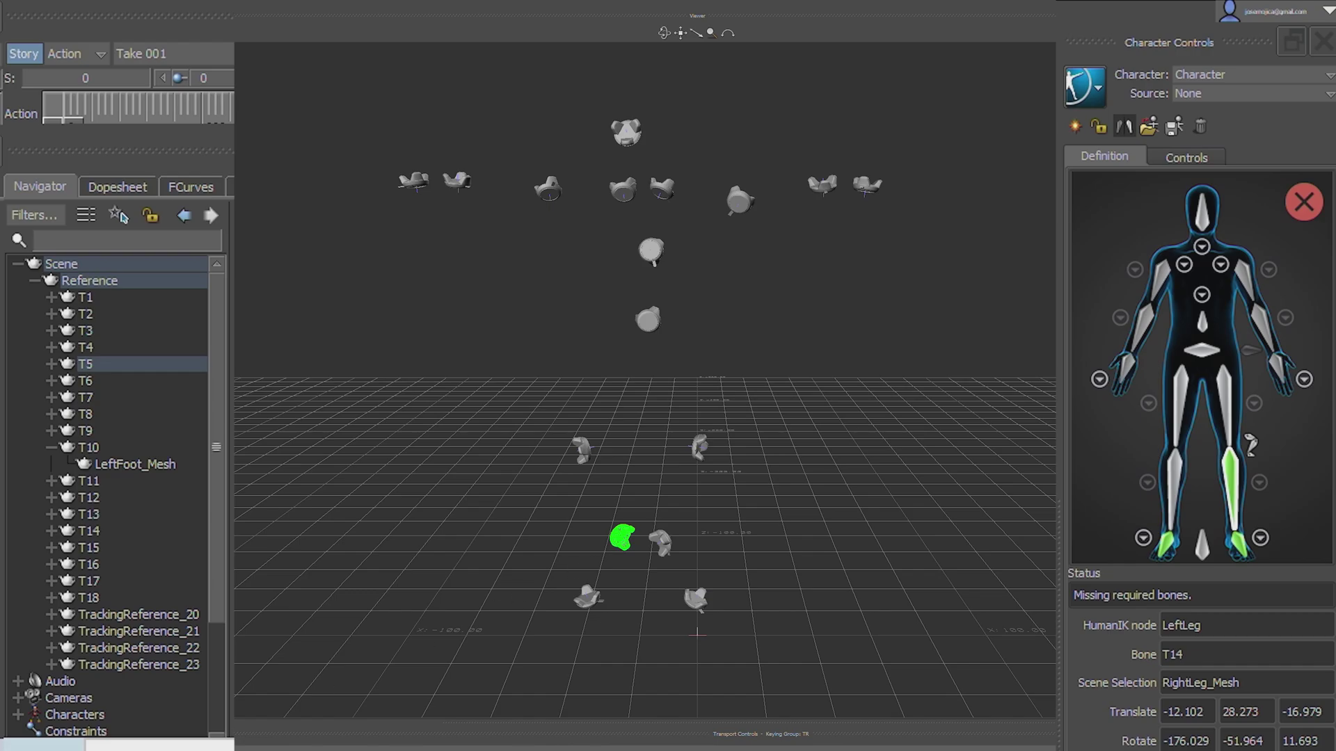
pyautogui.click(70, 361)
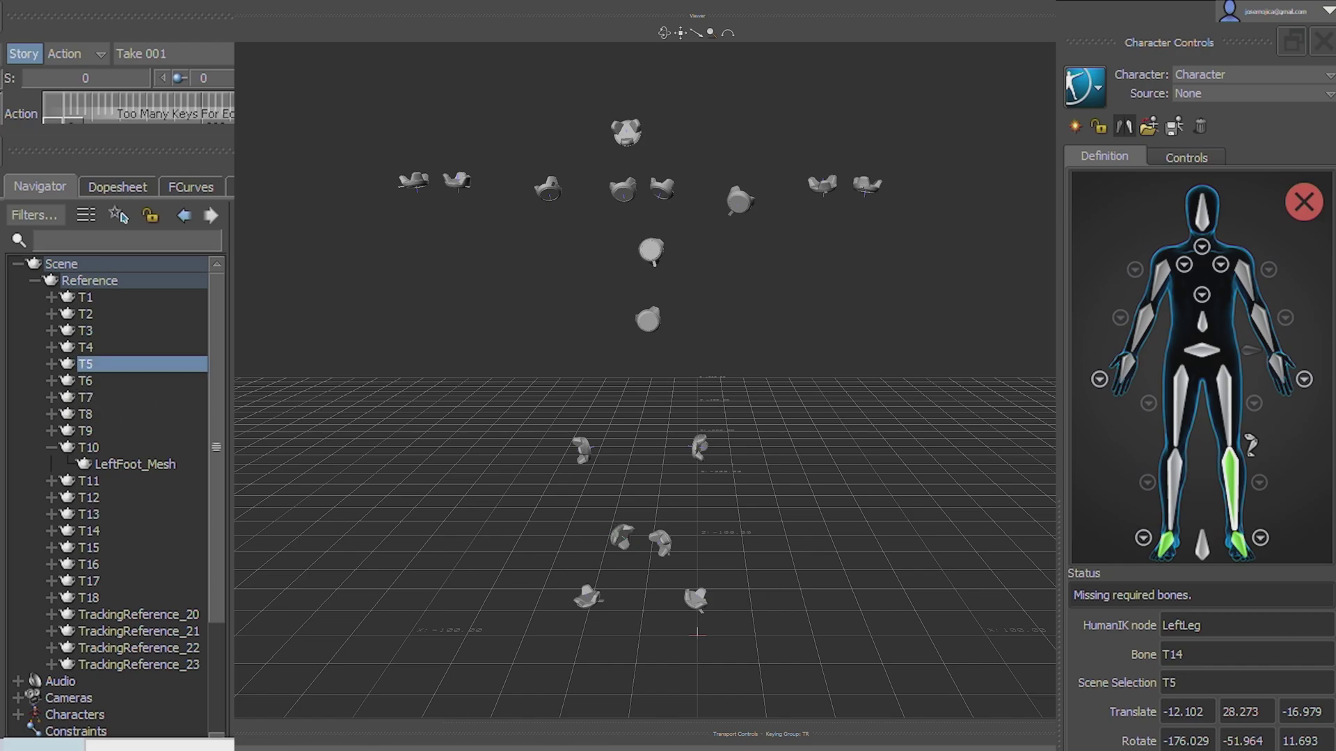
pyautogui.rightClick(1173, 474)
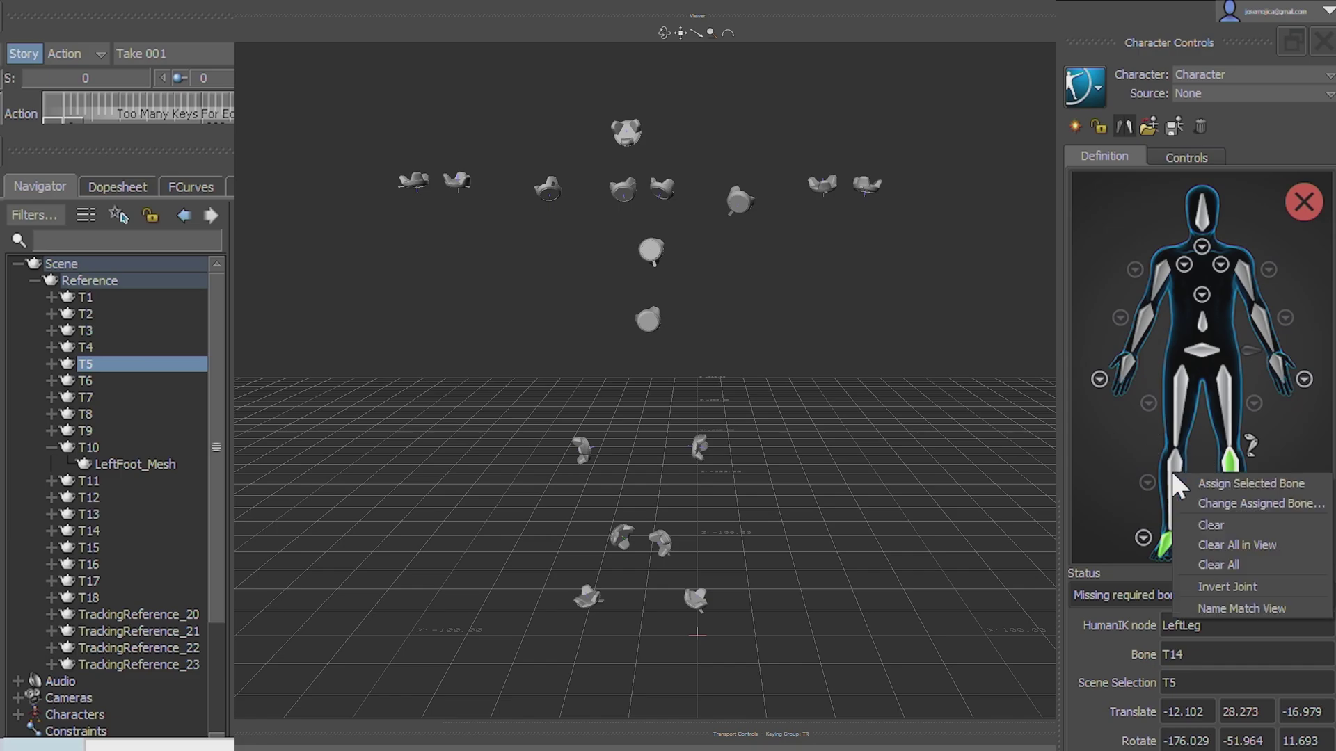
pyautogui.click(1183, 477)
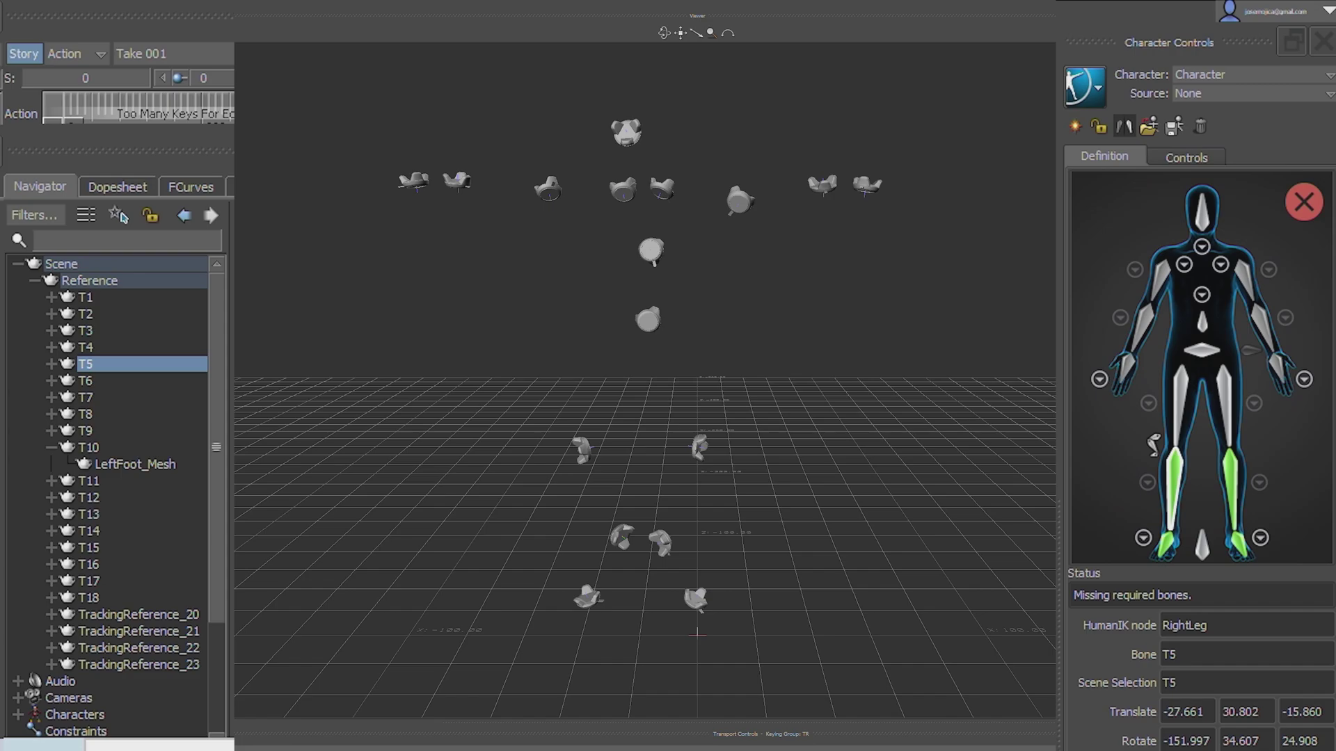
# Locate the left upper leg mesh's parent tracker, T13, and assign it to the LeftUpLeg bone
pyautogui.click(694, 454)
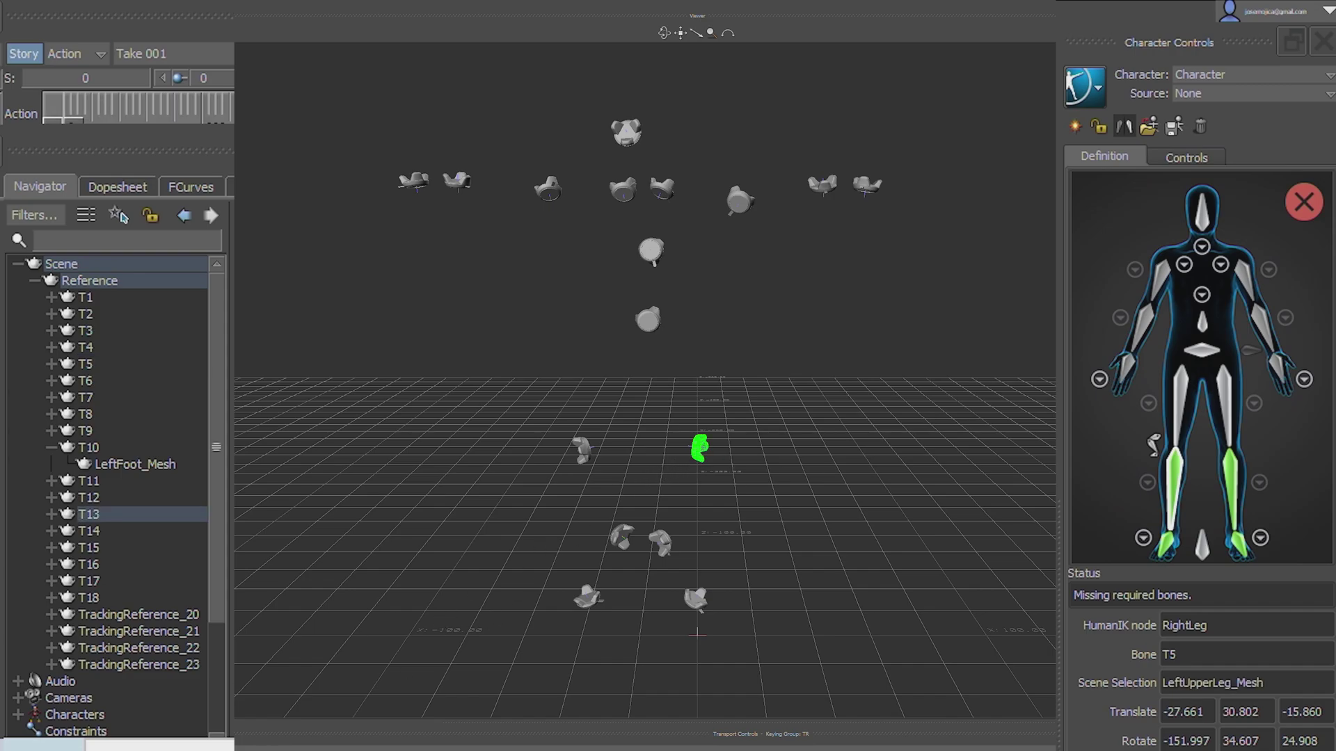
pyautogui.click(65, 515)
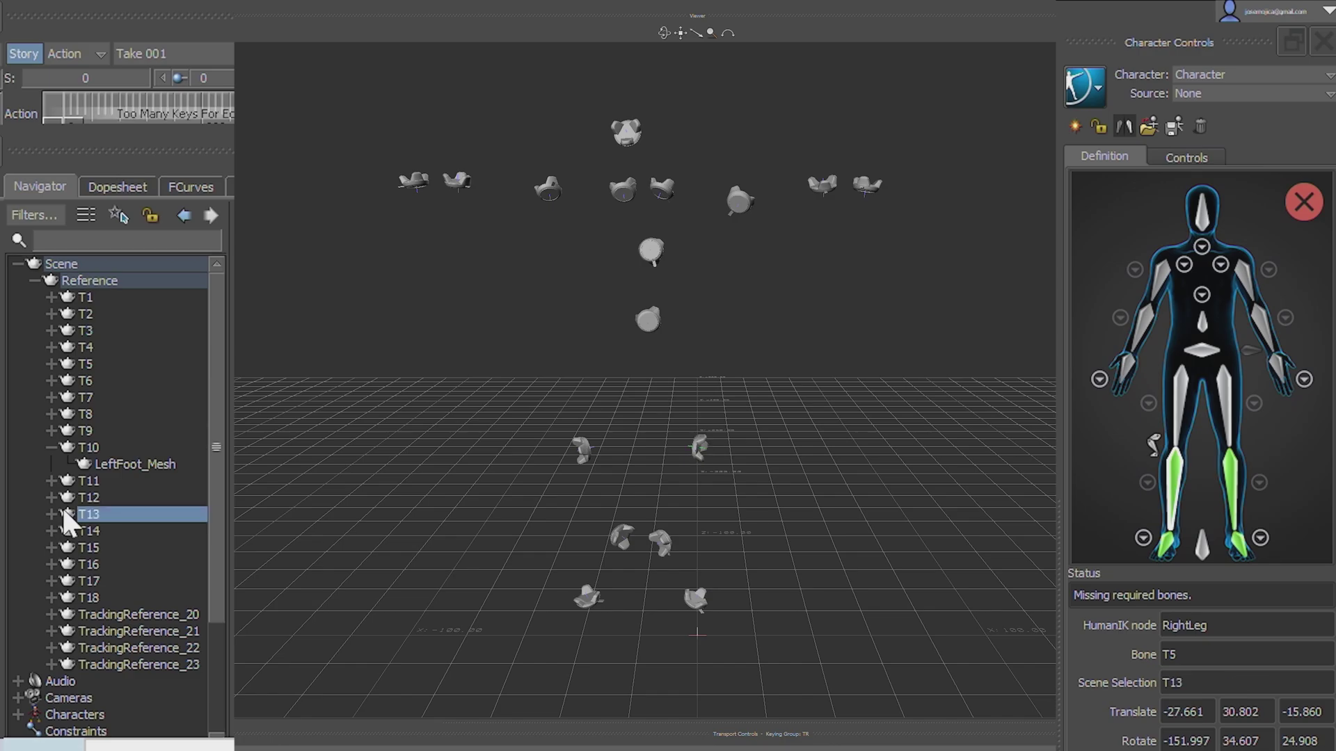
pyautogui.rightClick(1225, 387)
pyautogui.click(1245, 393)
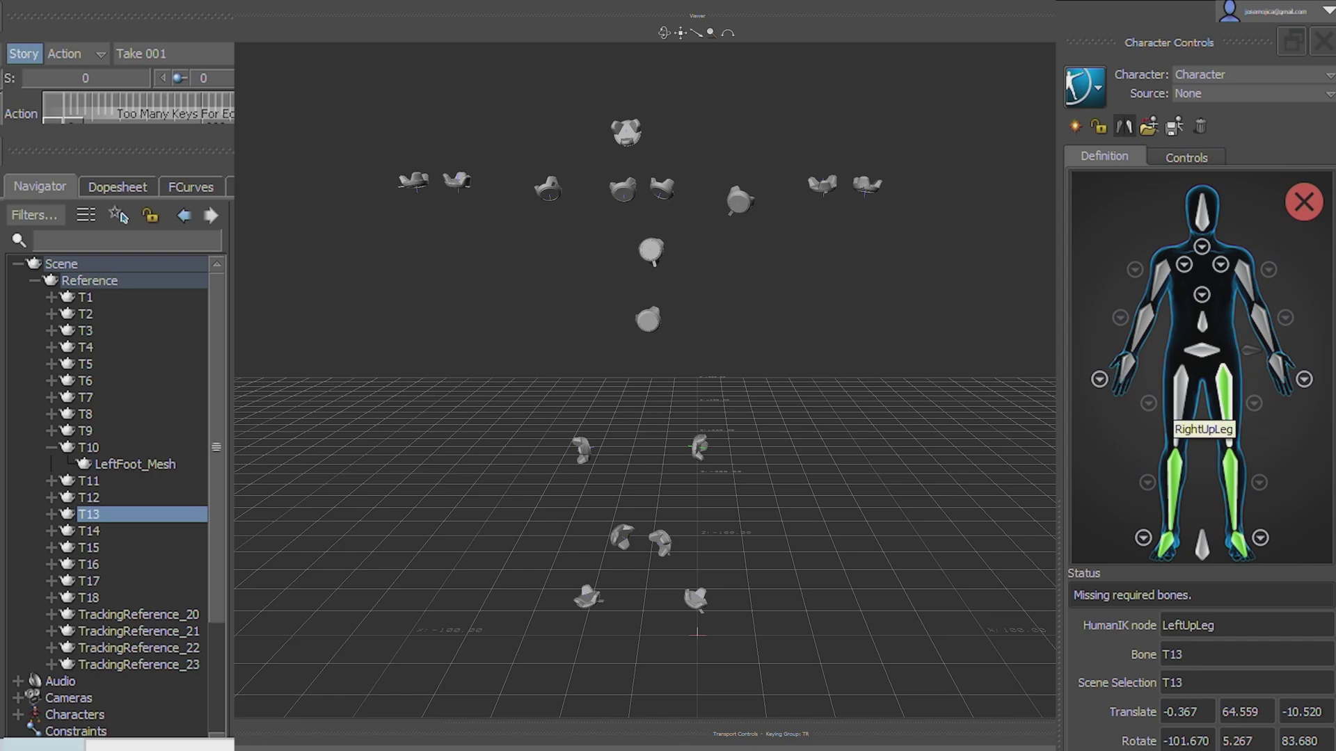
# Locate the right upper leg mesh's parent tracker, T3, expand its hierarchy, and assign it to the RightUpLeg bone
pyautogui.click(582, 460)
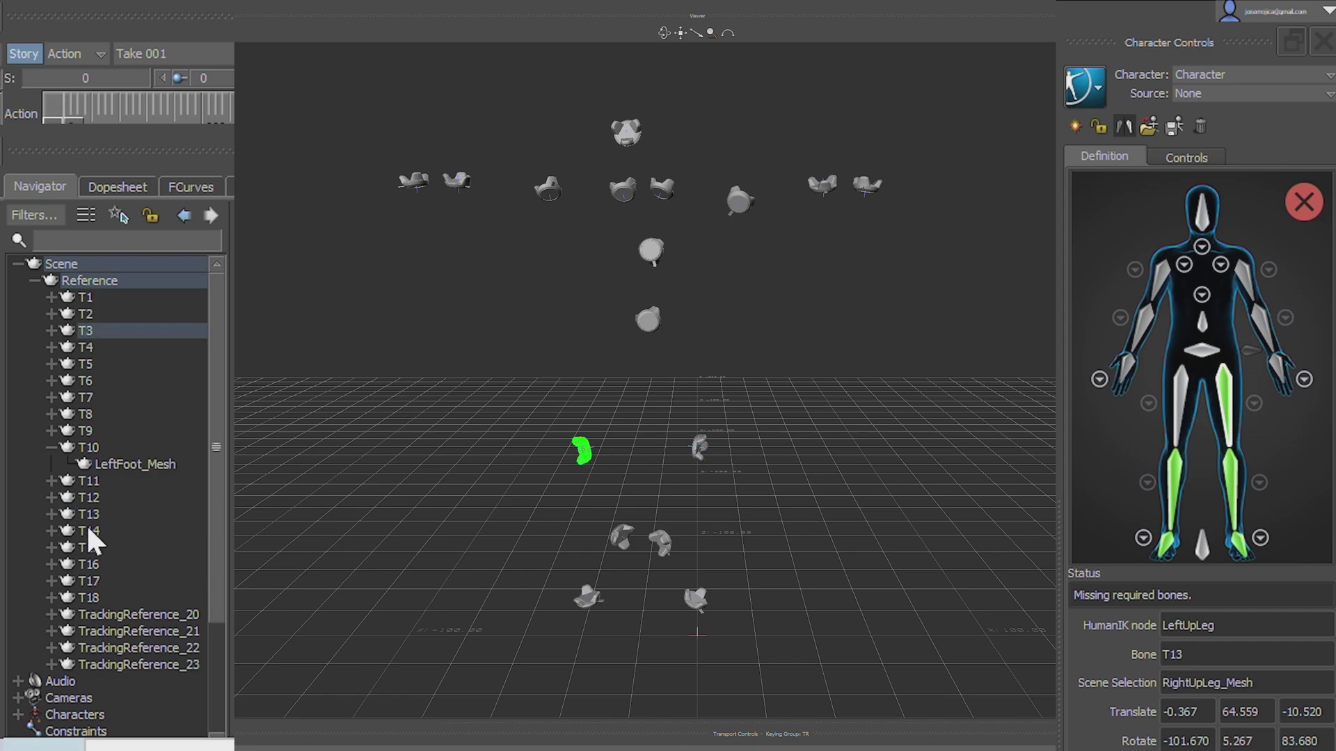
pyautogui.click(68, 332)
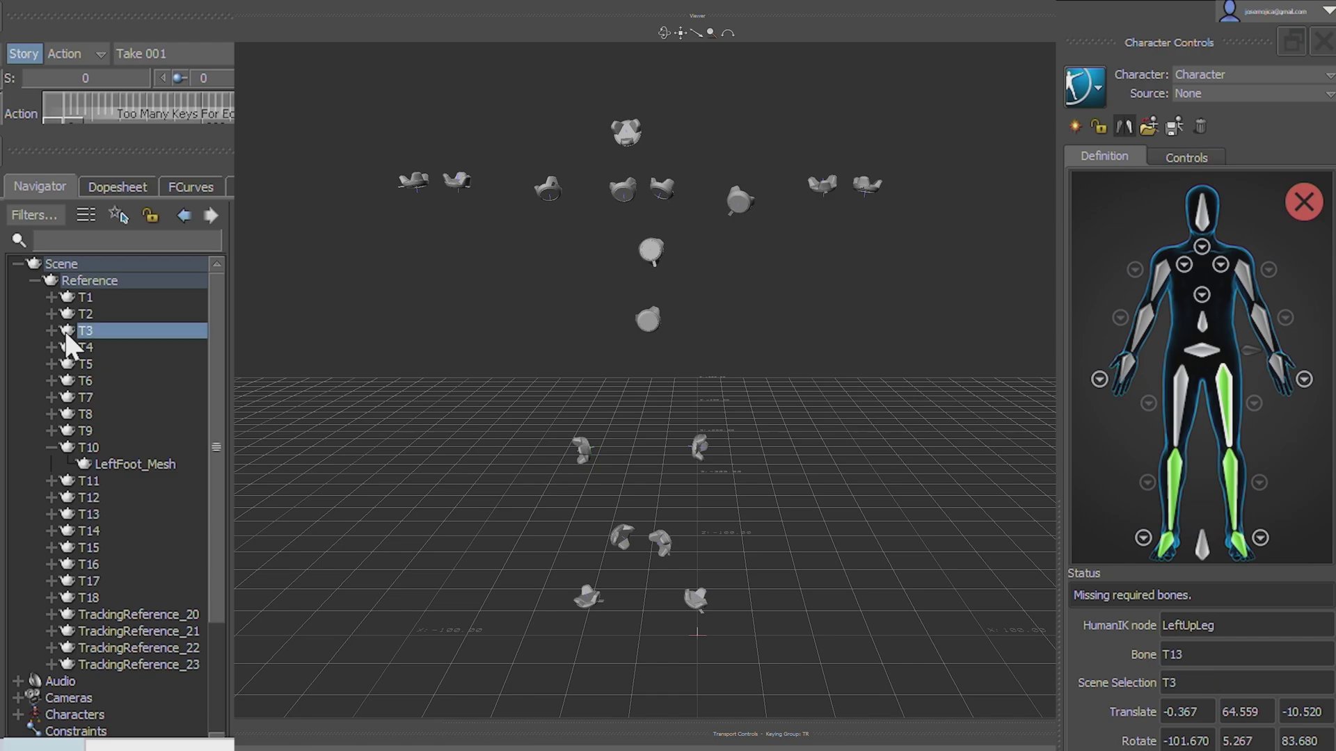
pyautogui.rightClick(67, 336)
pyautogui.click(139, 555)
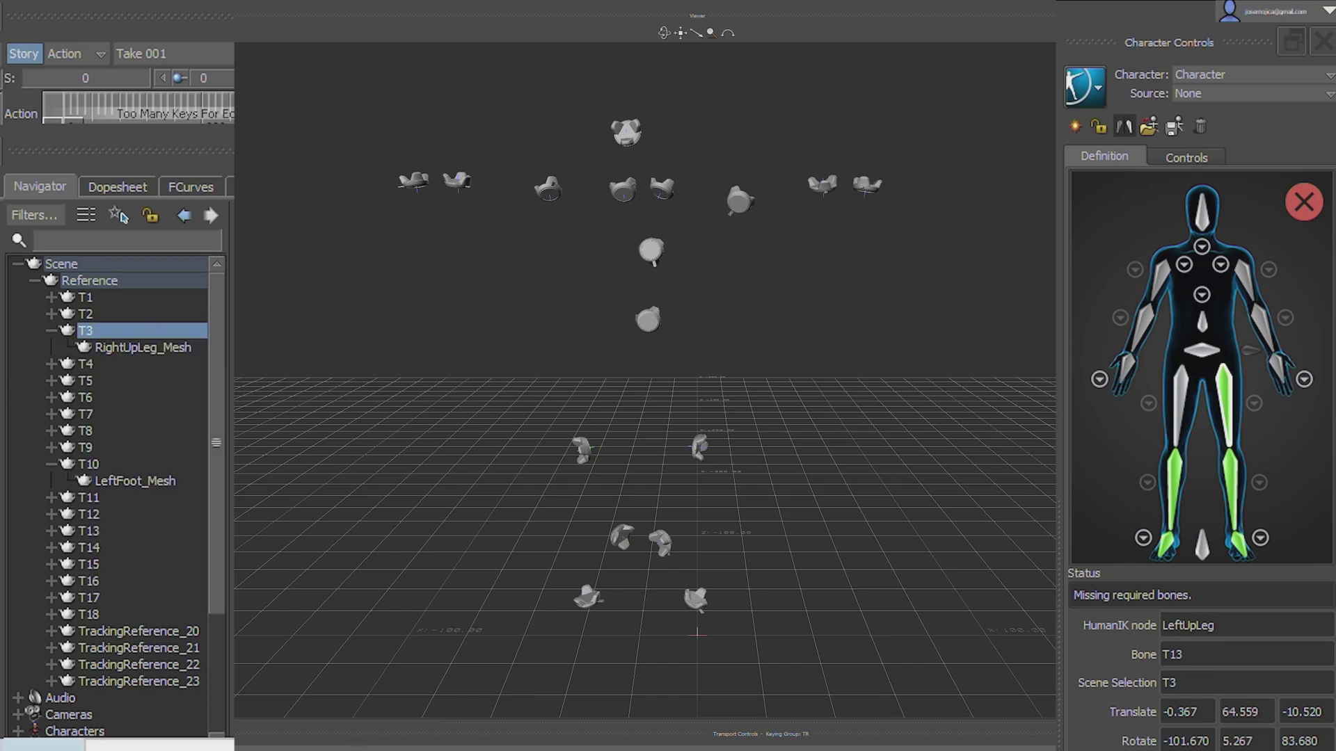
pyautogui.rightClick(1182, 386)
pyautogui.click(1191, 399)
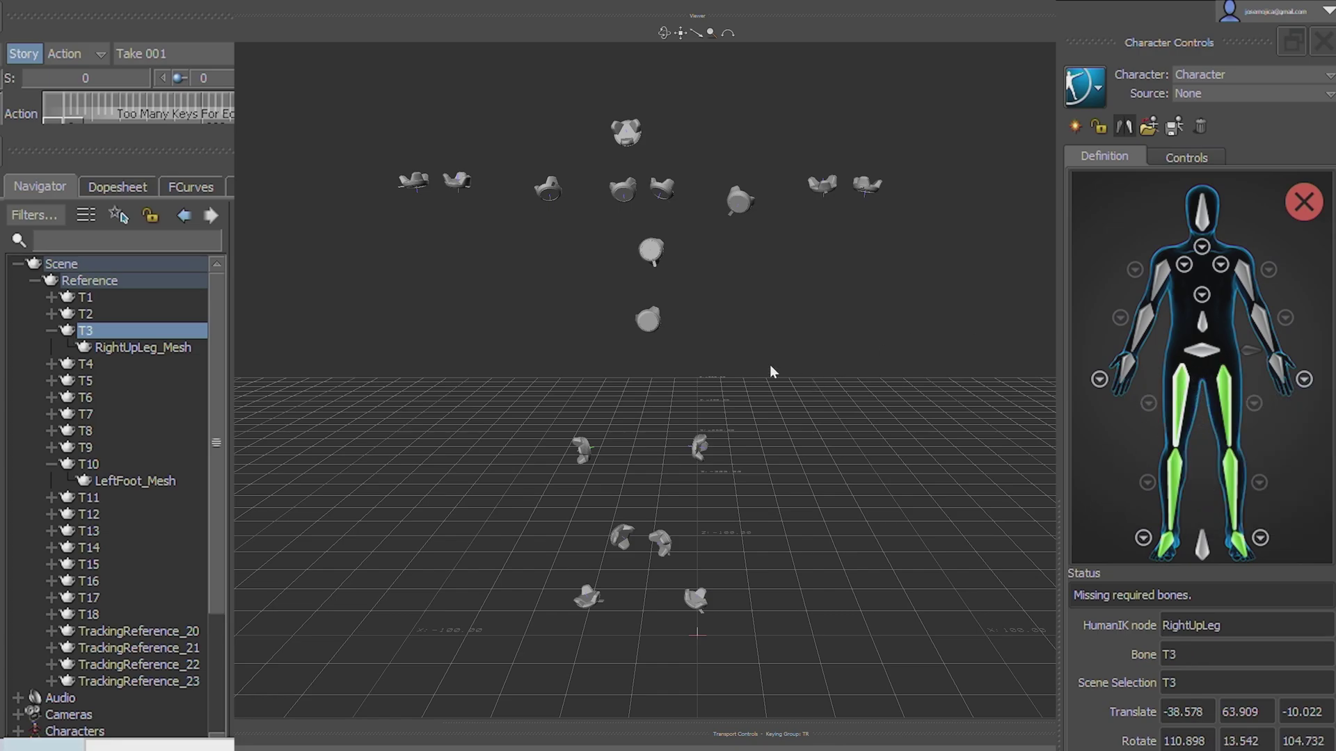
# Select the pelvis tracker, T2, and assign it to the Hips bone of the character definition
pyautogui.click(646, 327)
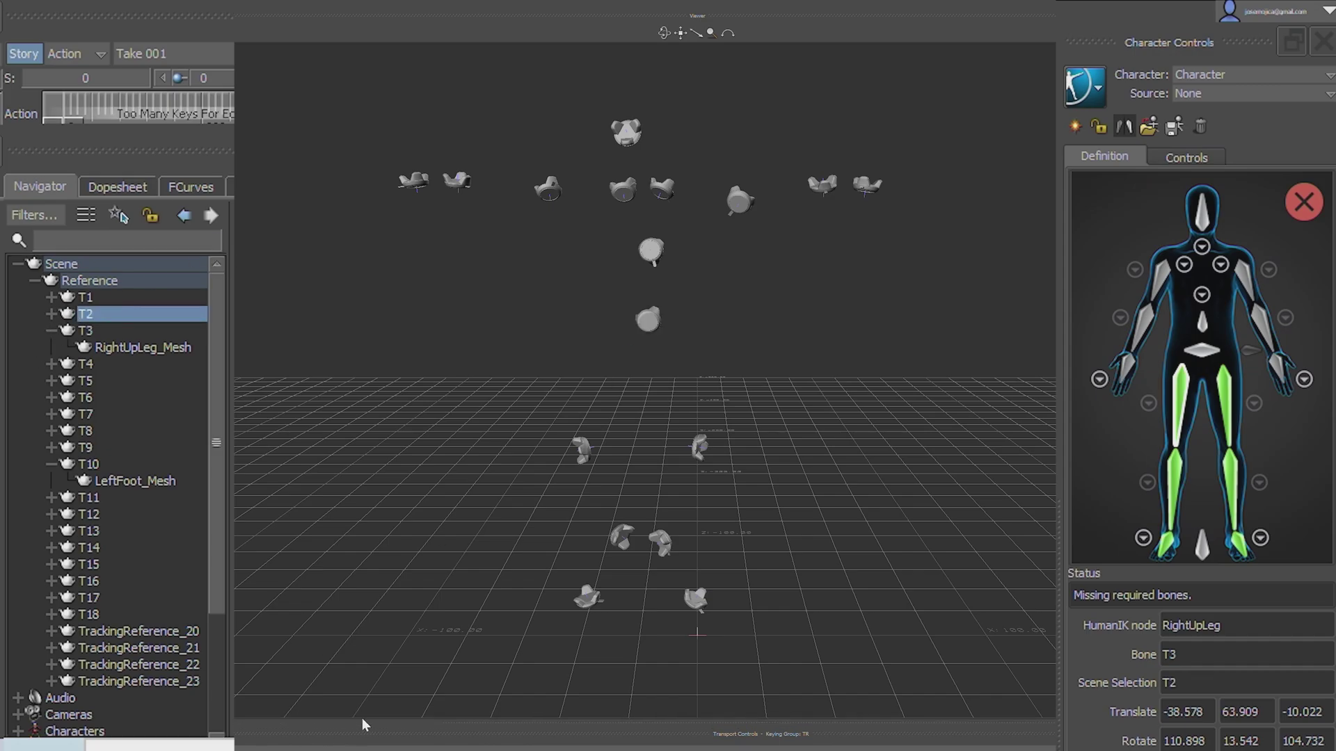
pyautogui.rightClick(1201, 352)
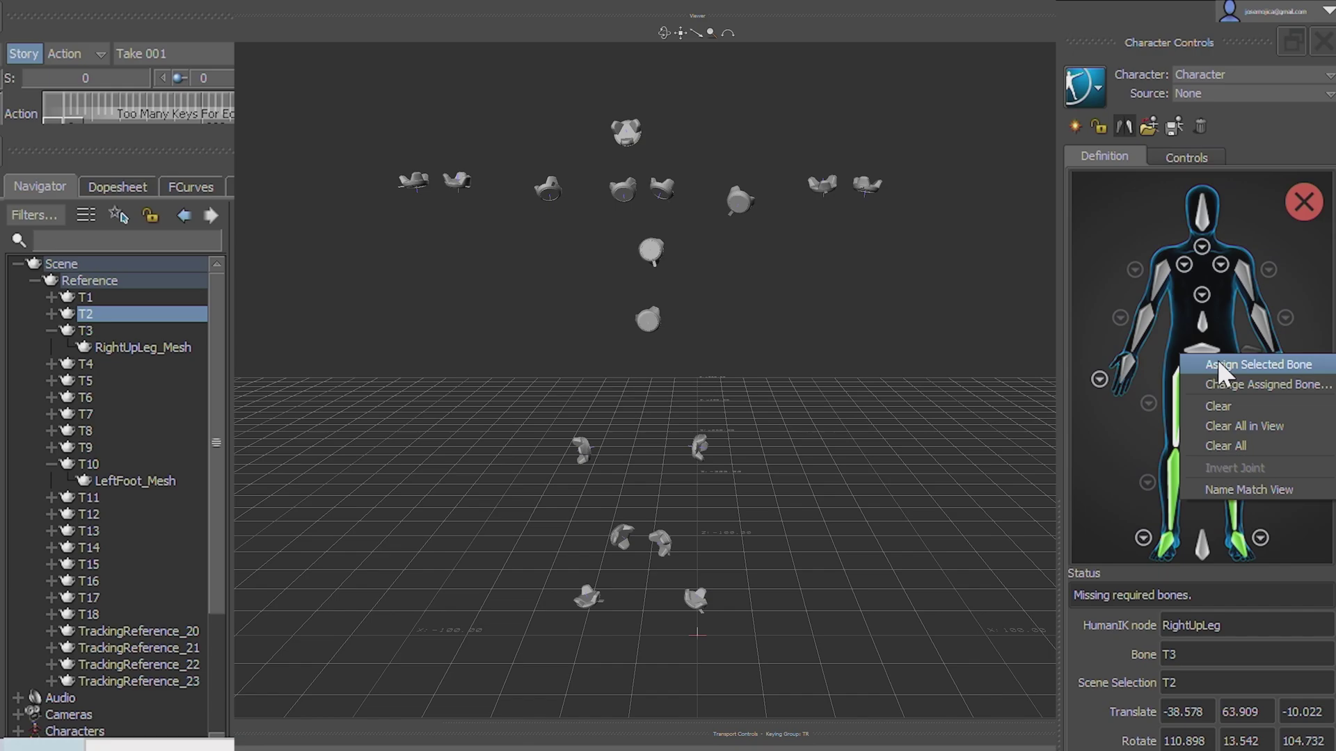
pyautogui.click(1216, 362)
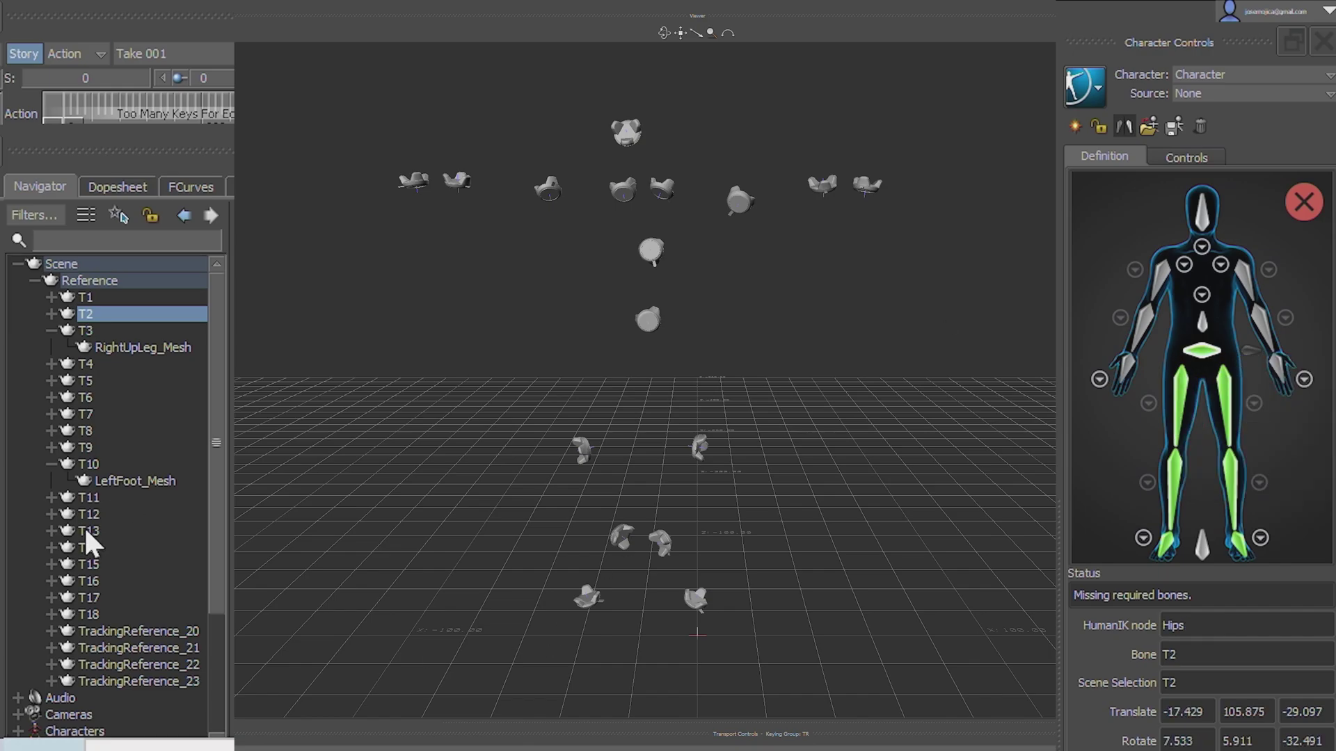
# Find the parent tracker of the spine mesh, T16, and assign it to the Spine bone
pyautogui.click(650, 256)
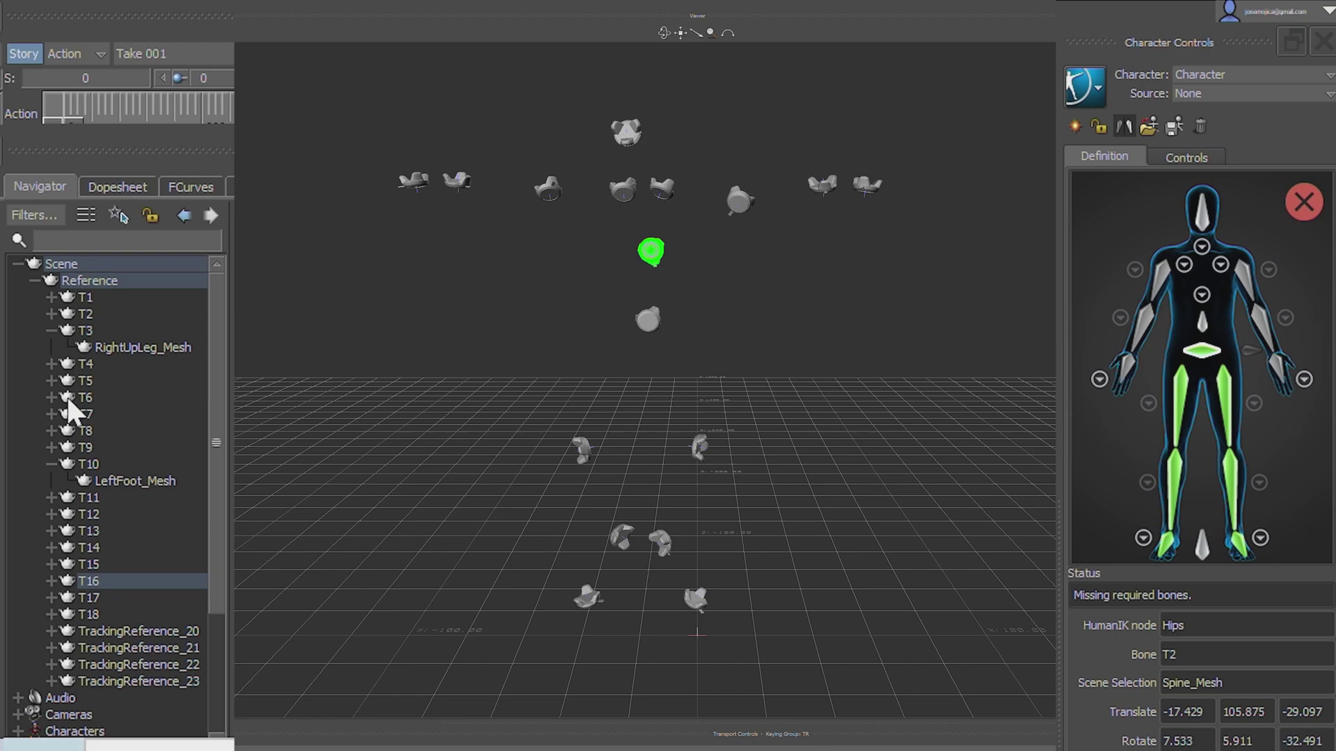
pyautogui.click(63, 580)
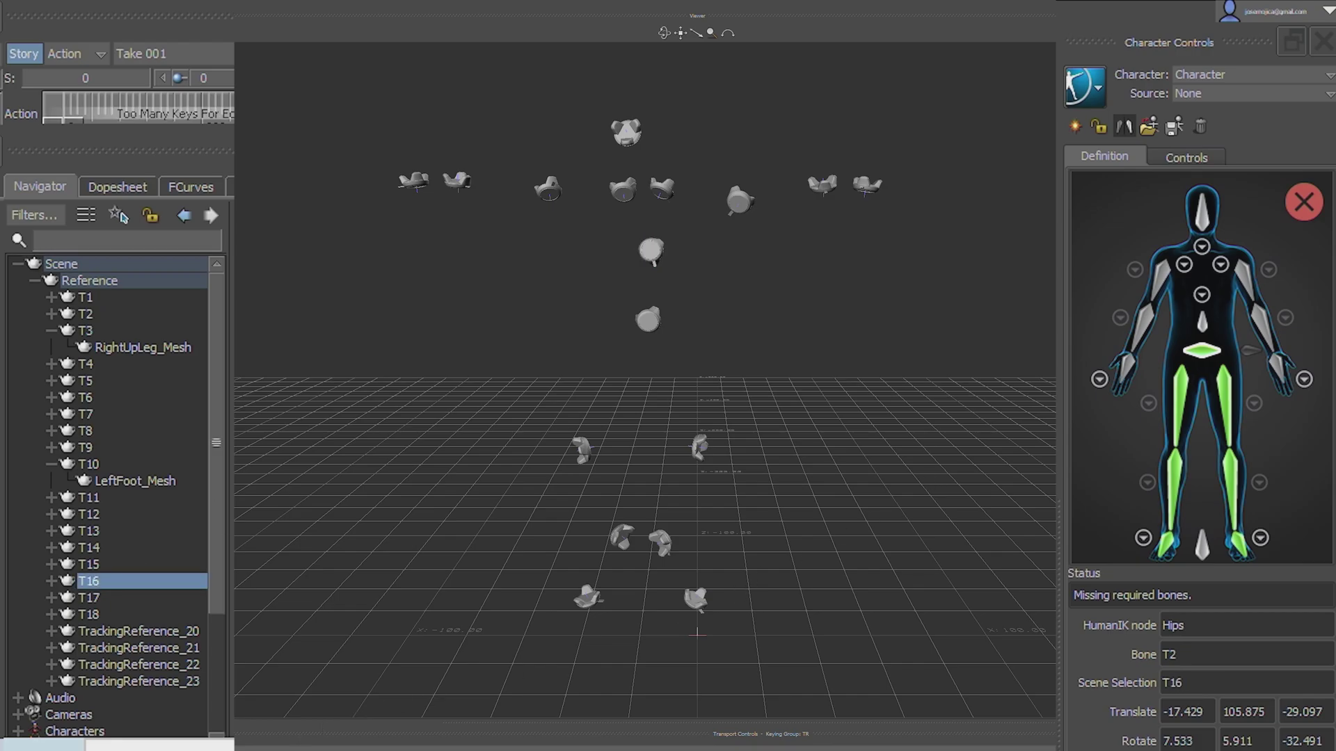
pyautogui.rightClick(1206, 325)
pyautogui.click(1224, 335)
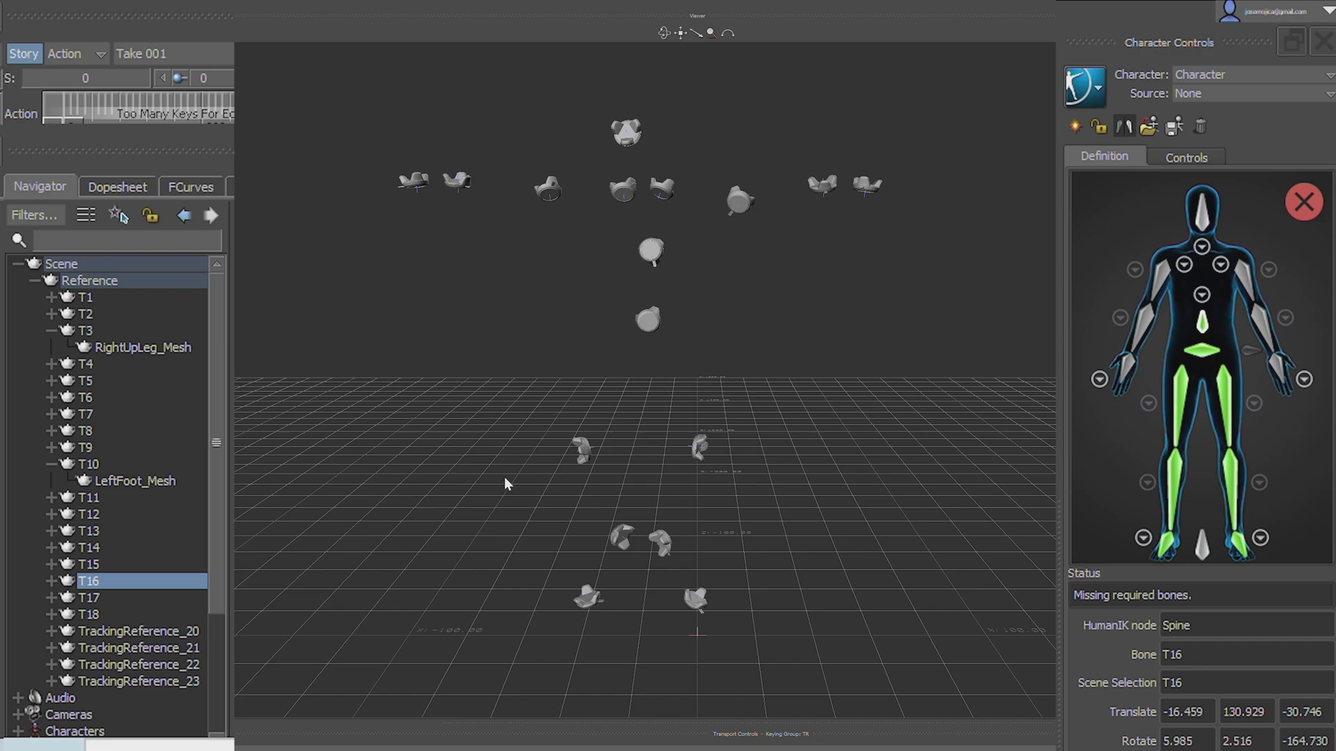
# Find the left shoulder's parent tracker, T6, assign it to LeftShoulder in the detailed shoulder view, and return to the full-body view
pyautogui.click(661, 190)
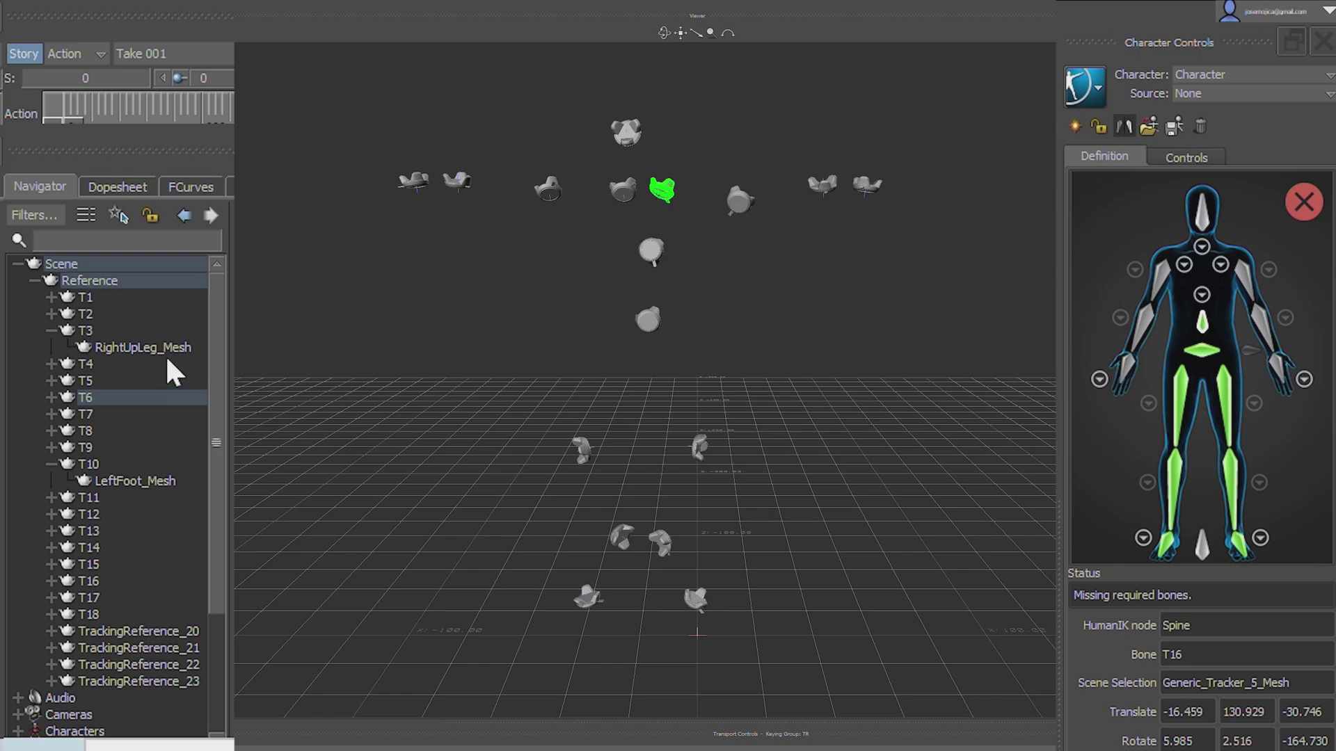
pyautogui.click(69, 403)
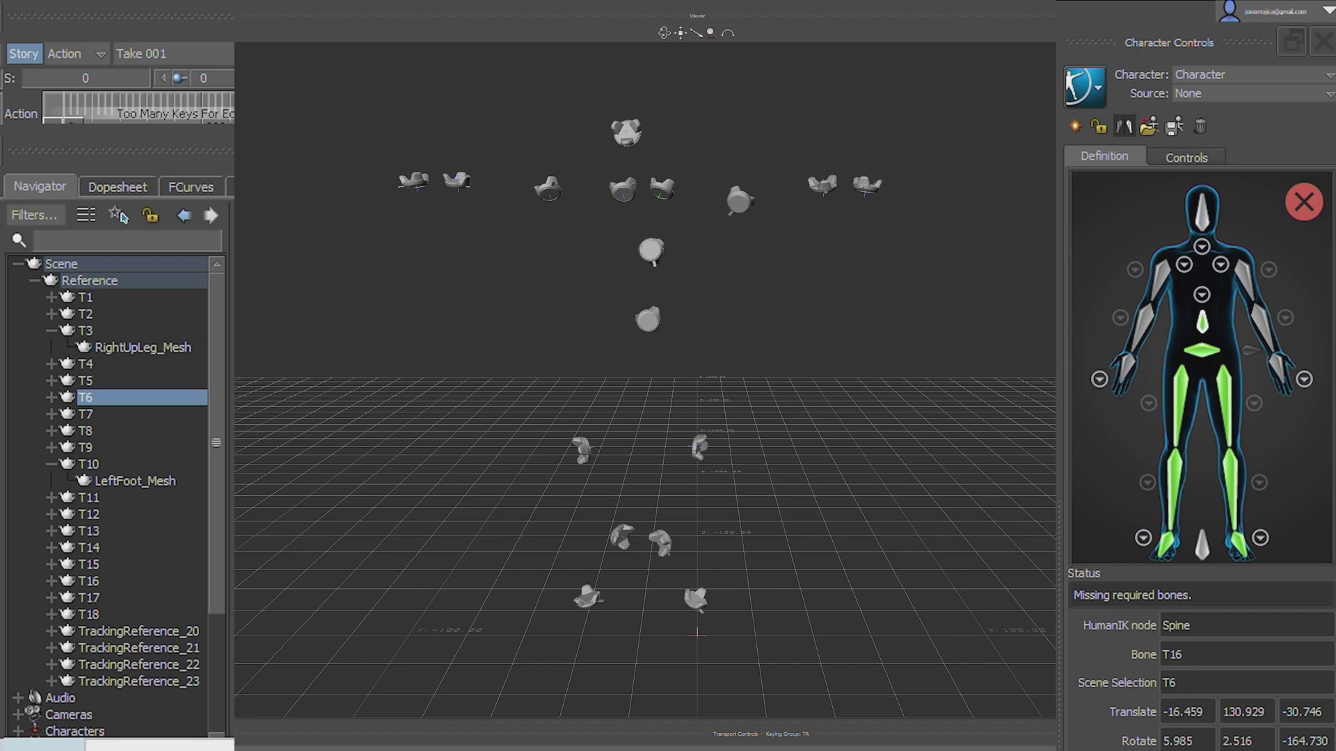
pyautogui.click(1220, 265)
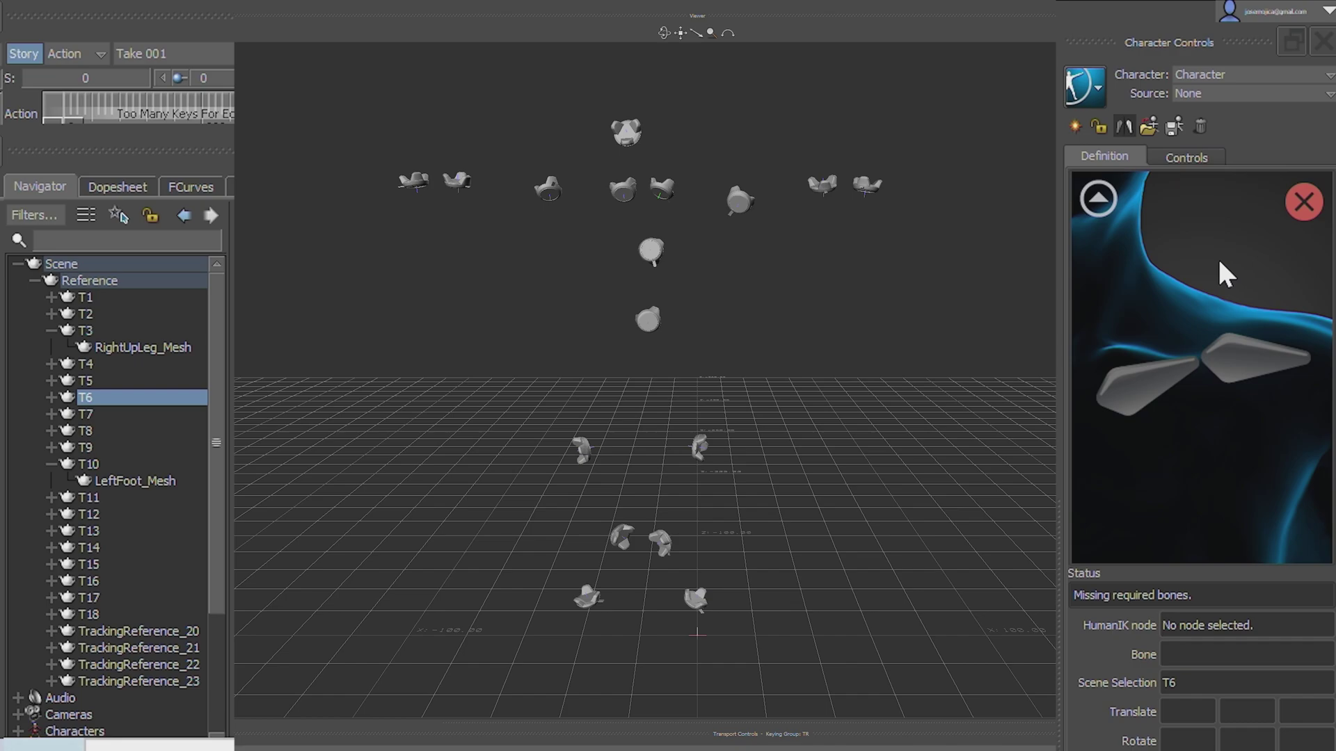
pyautogui.rightClick(1115, 378)
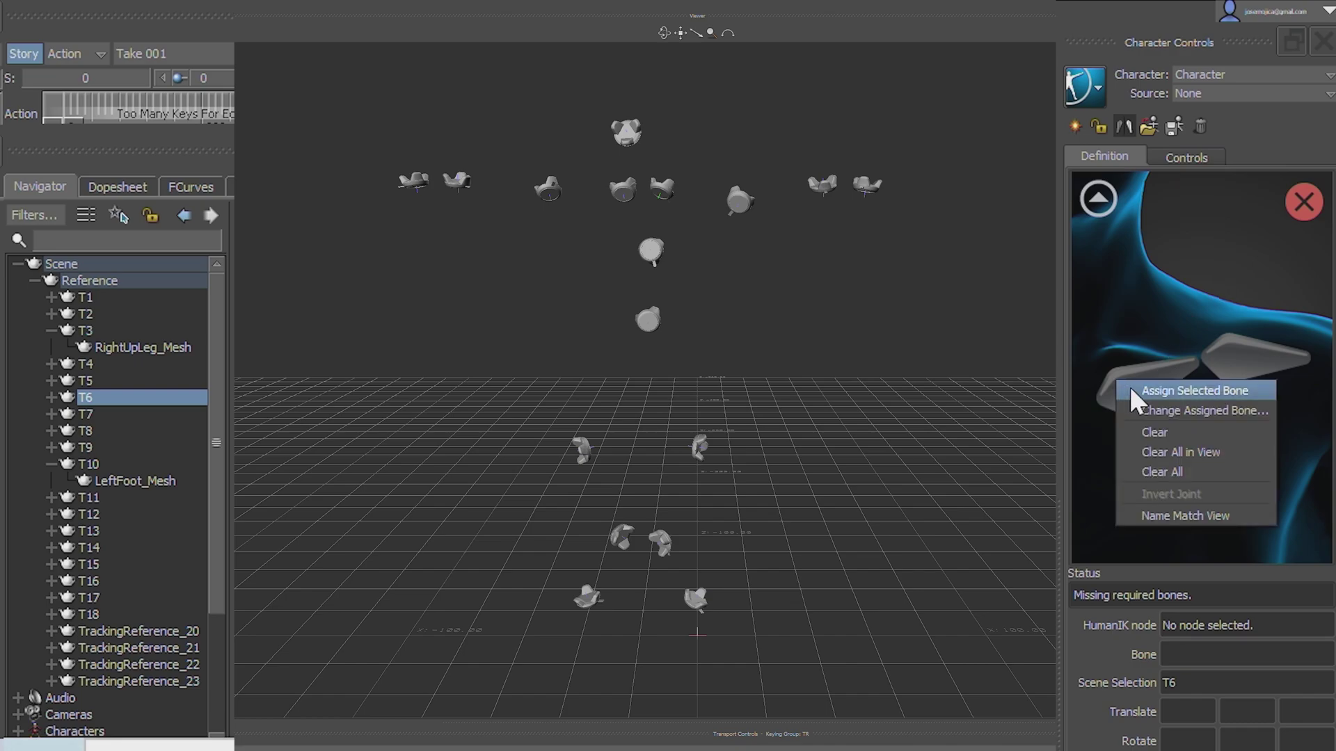
pyautogui.click(1131, 389)
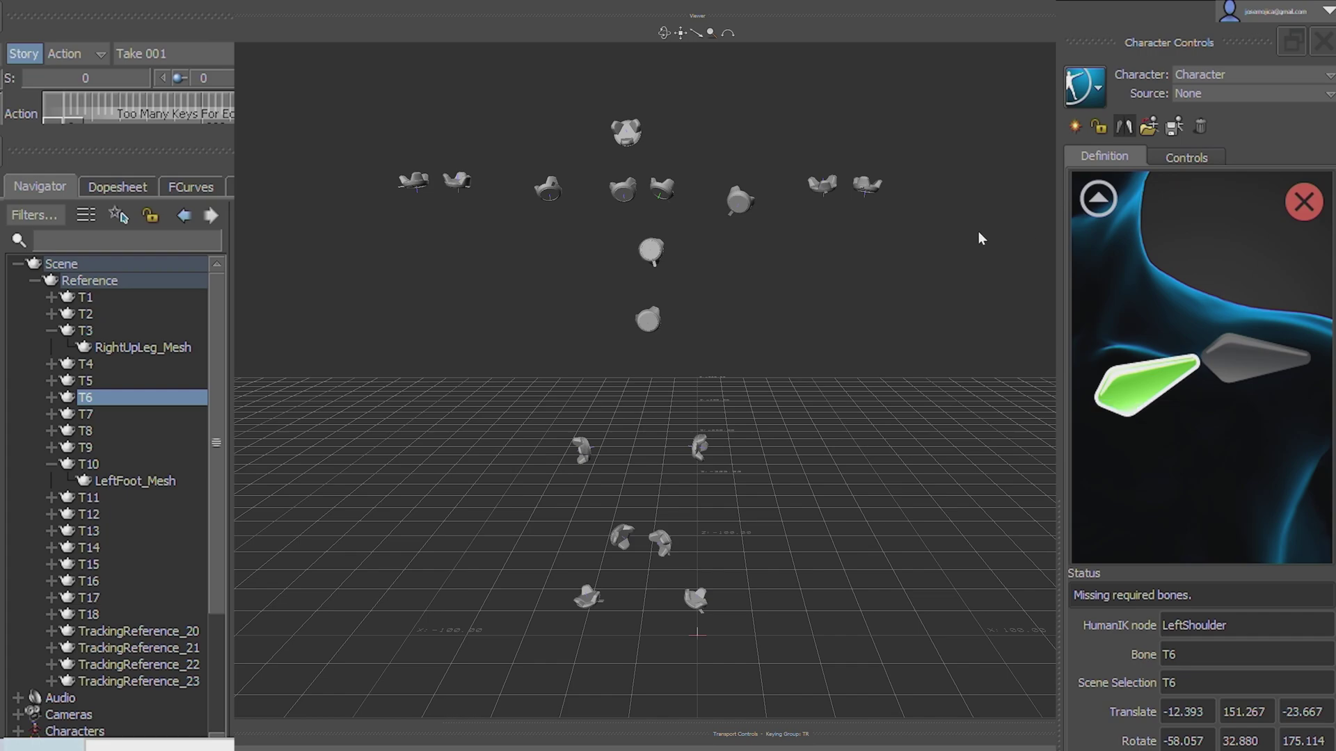
pyautogui.click(1280, 209)
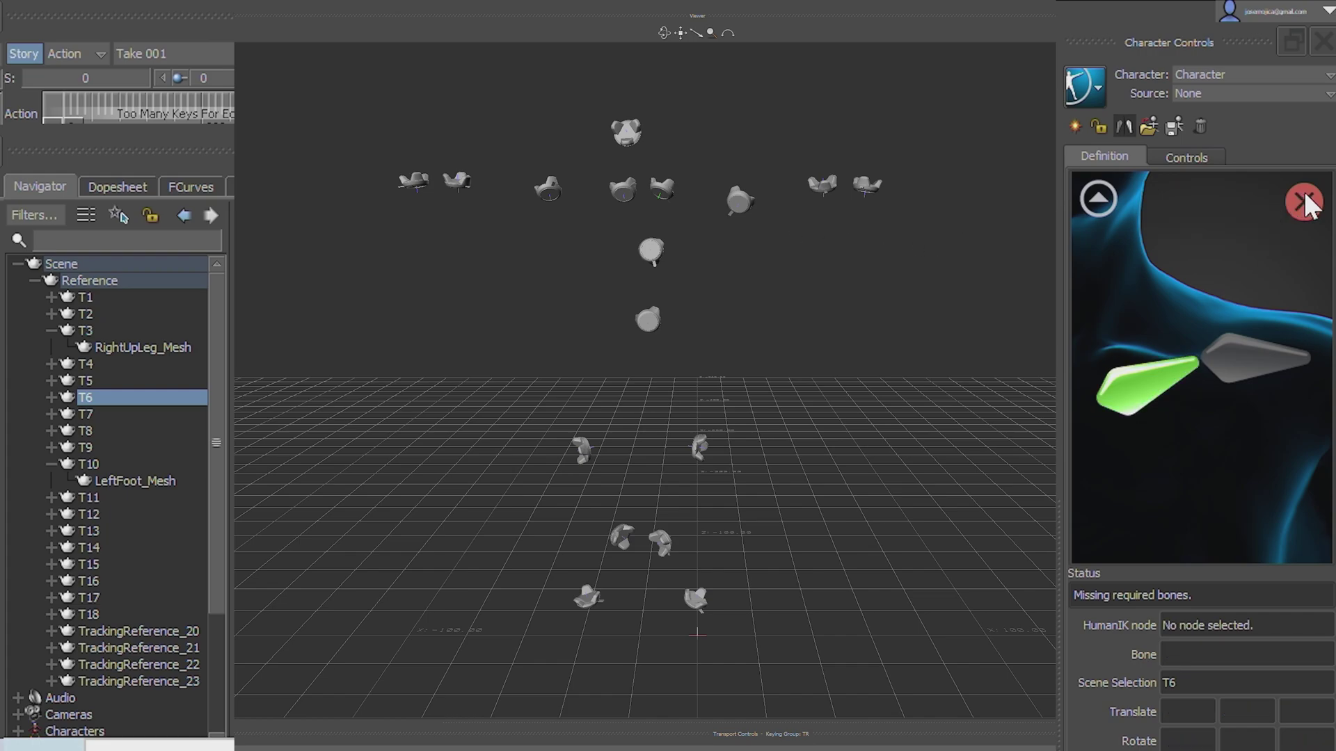
pyautogui.click(1098, 198)
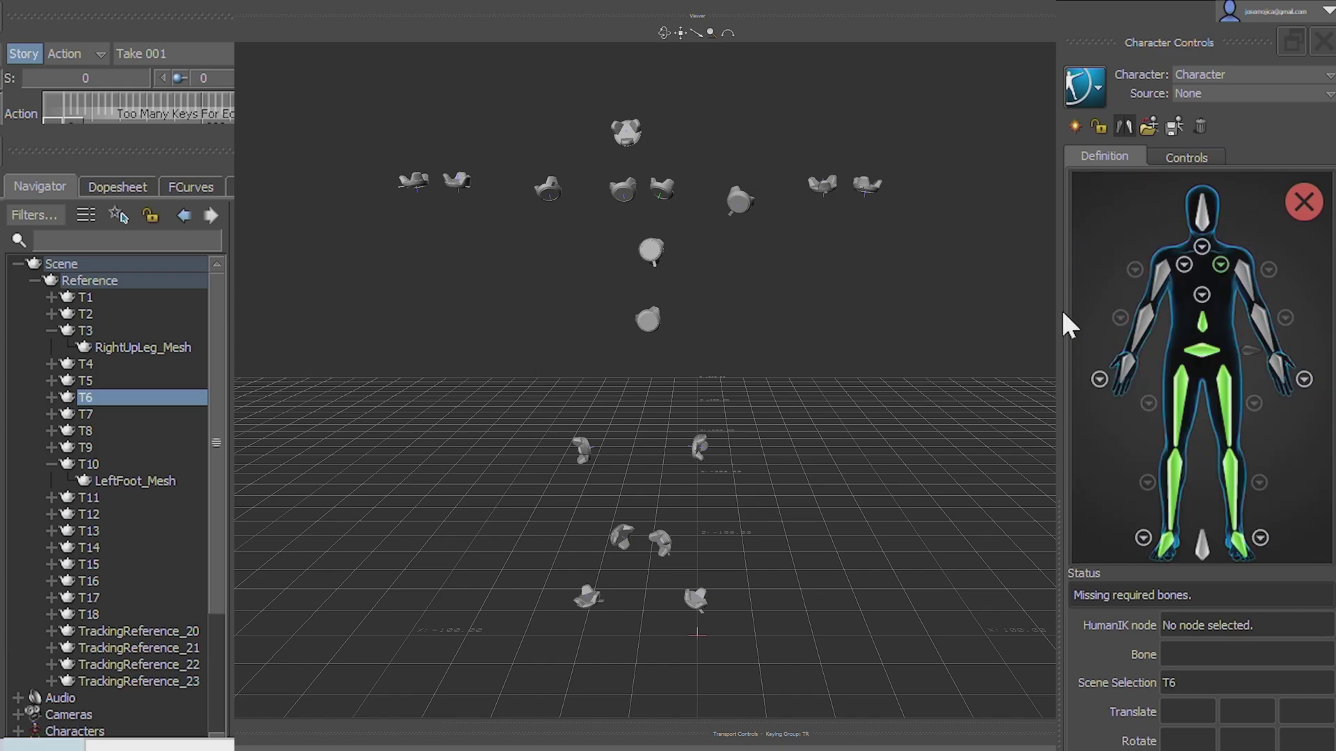
# Find the right shoulder's parent tracker, T8, assign it to RightShoulder in its detailed view, and return to the full-body view
pyautogui.click(617, 194)
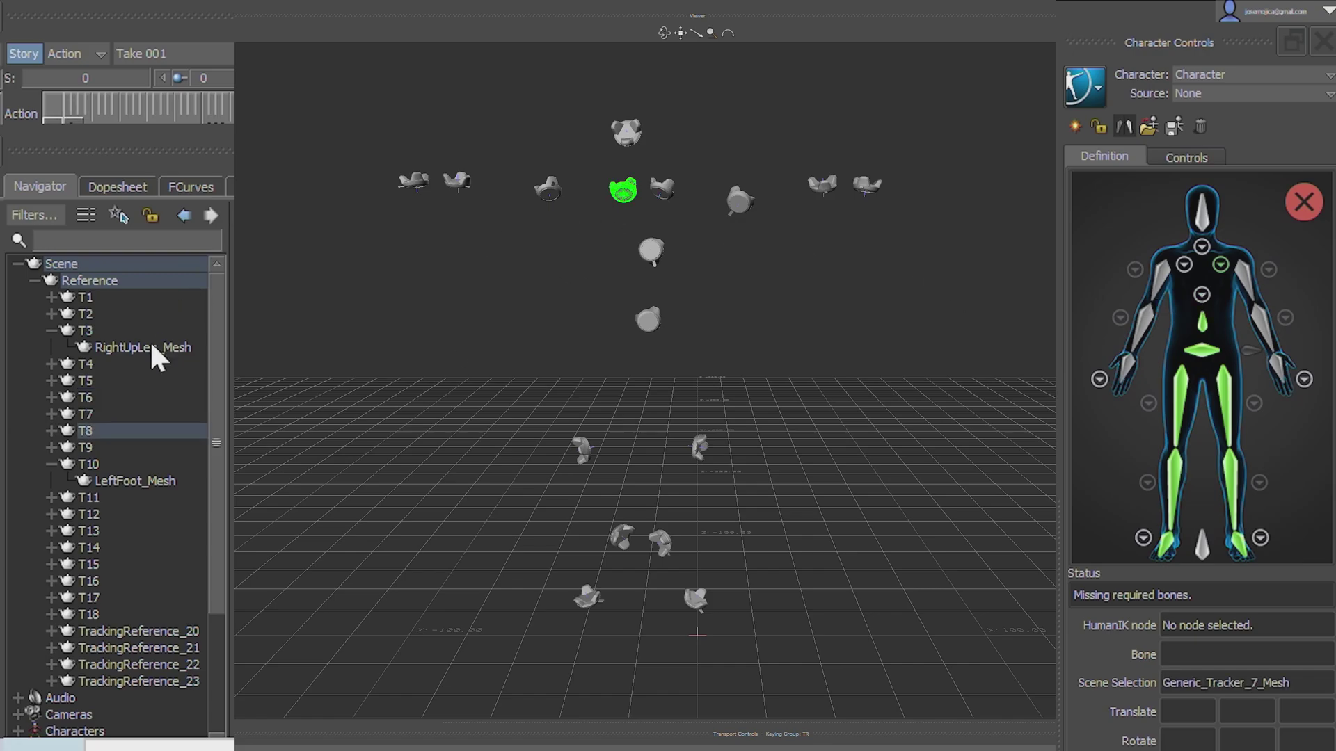
pyautogui.click(85, 431)
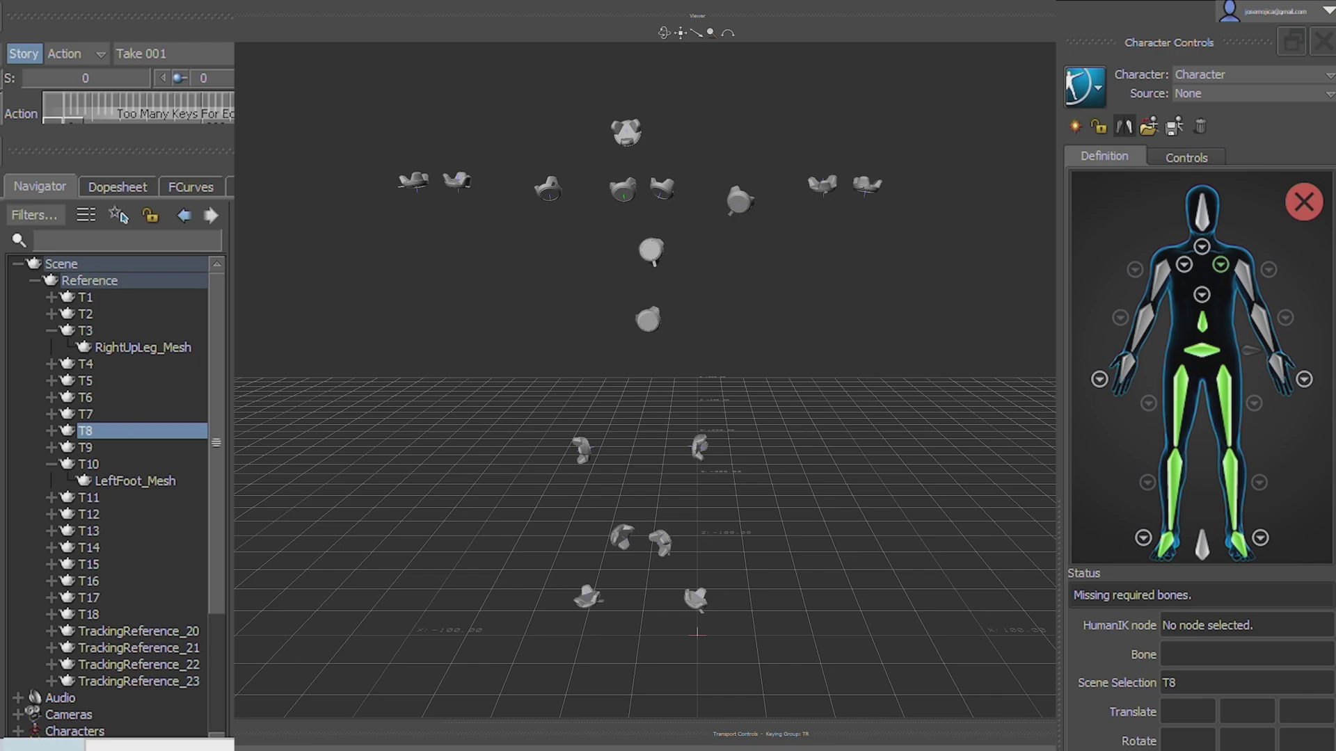
pyautogui.click(1184, 265)
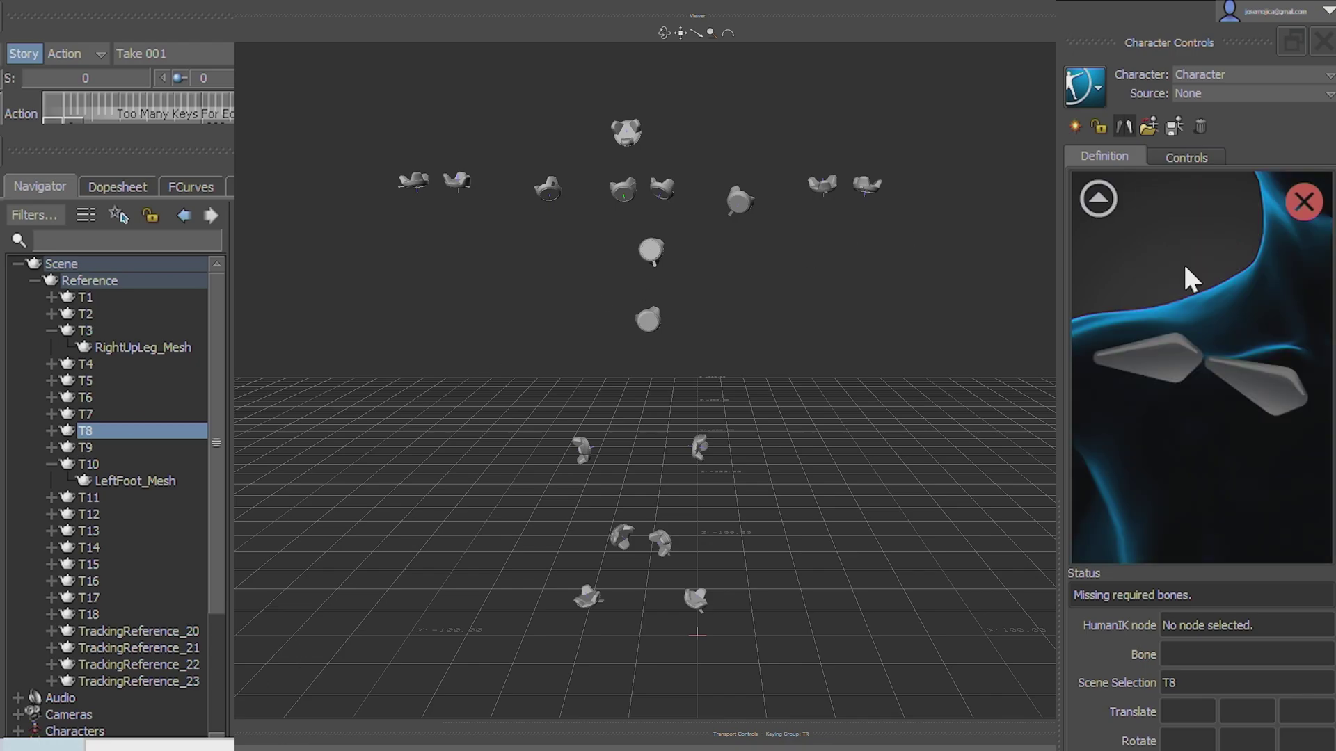
pyautogui.click(1277, 382)
pyautogui.rightClick(1278, 381)
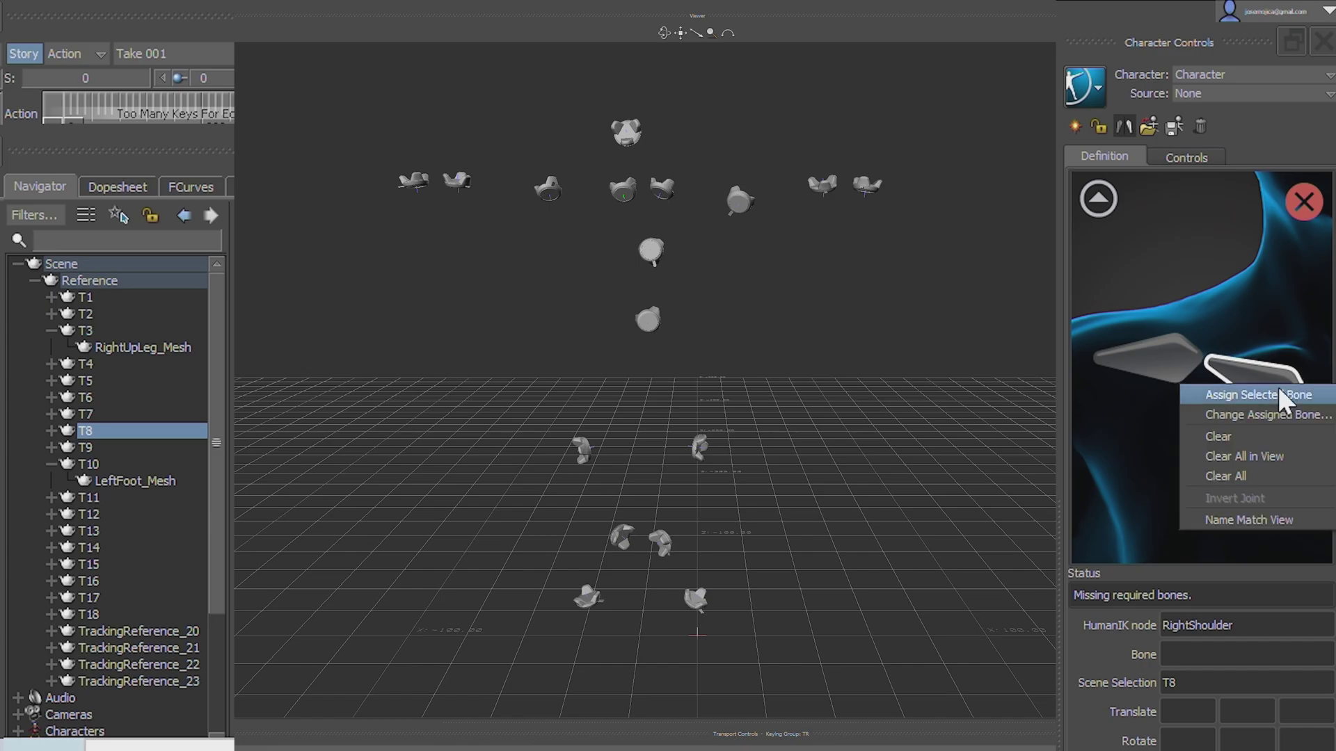
pyautogui.click(1277, 393)
pyautogui.click(1097, 199)
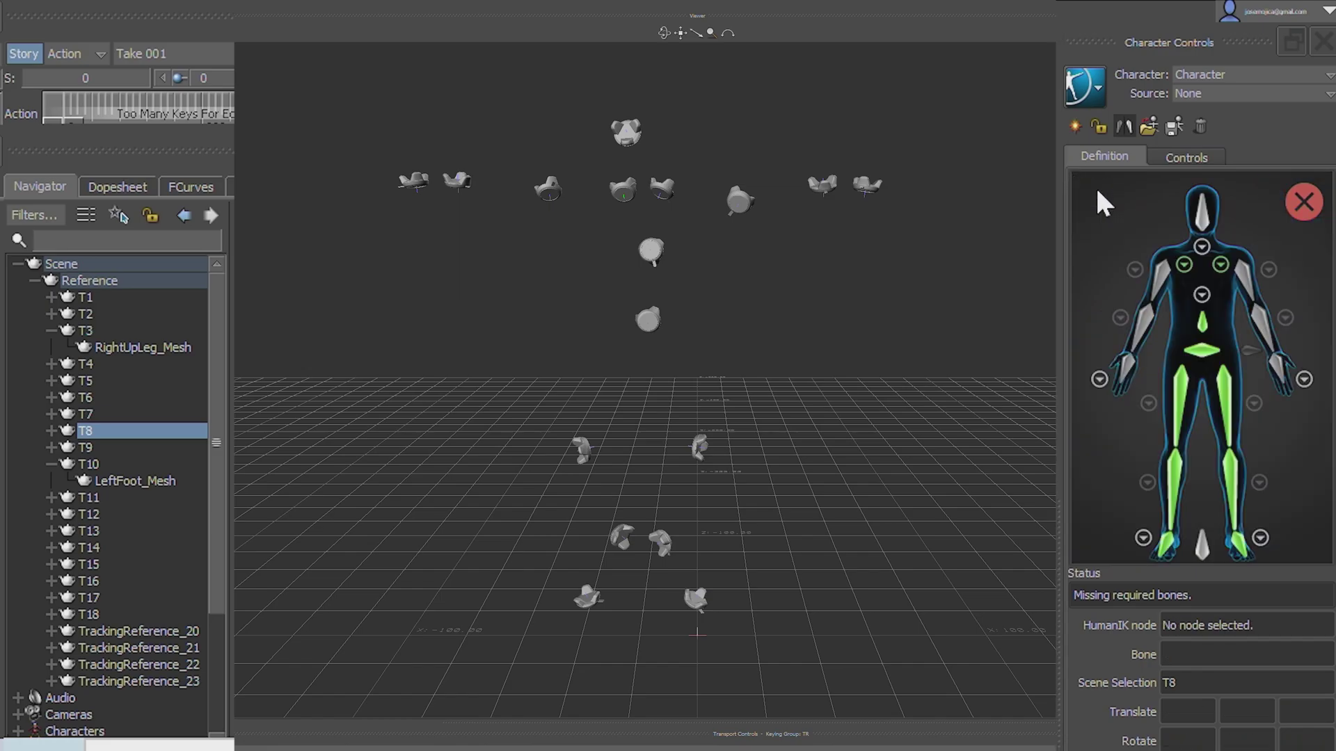
# Find the left upper-arm mesh's parent tracker, T11, and assign it to the LeftArm bone of the character definition
pyautogui.click(739, 207)
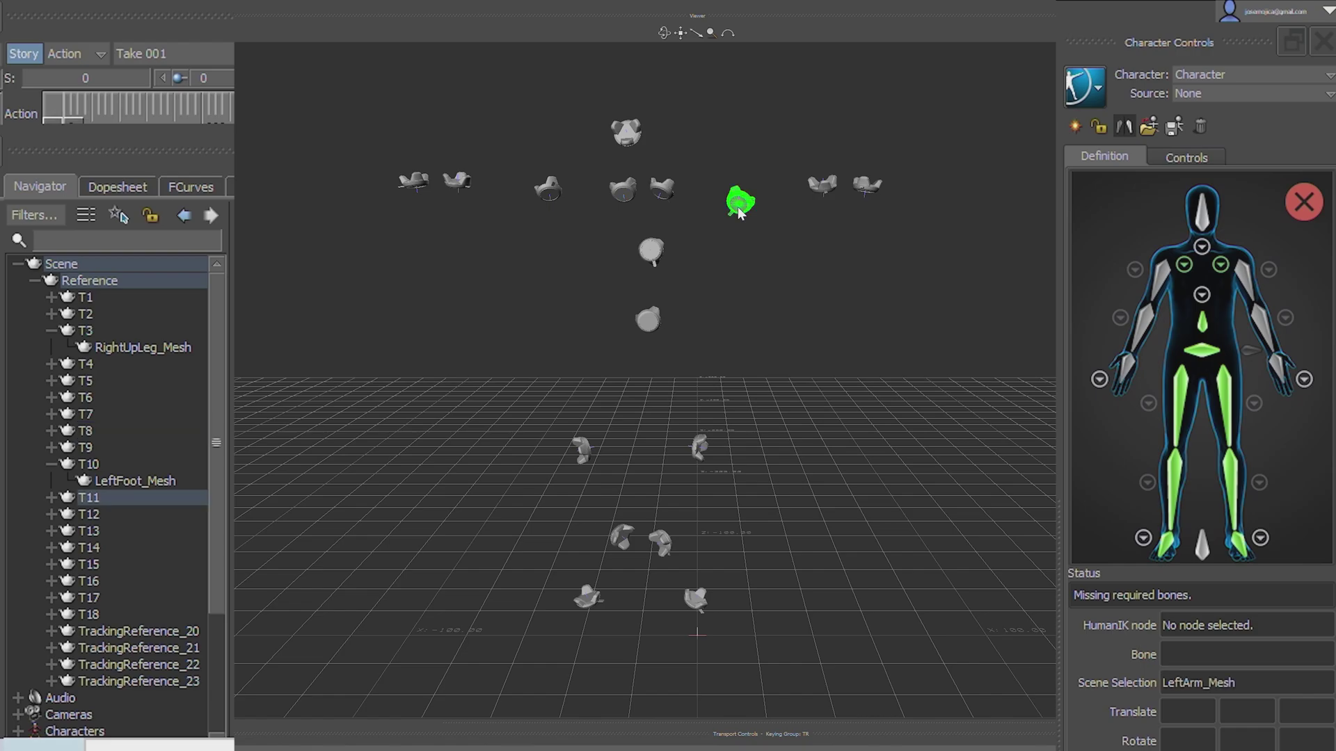
pyautogui.click(65, 502)
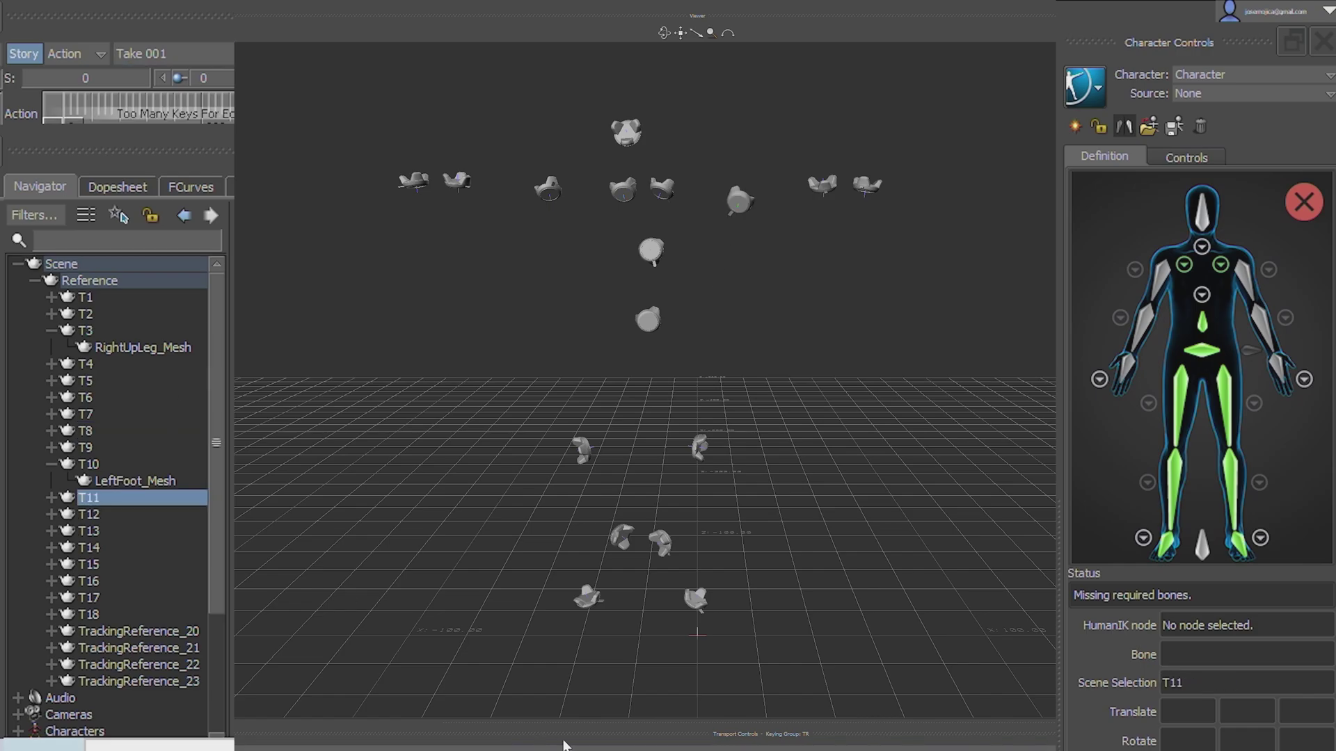
pyautogui.rightClick(1243, 269)
pyautogui.click(1242, 277)
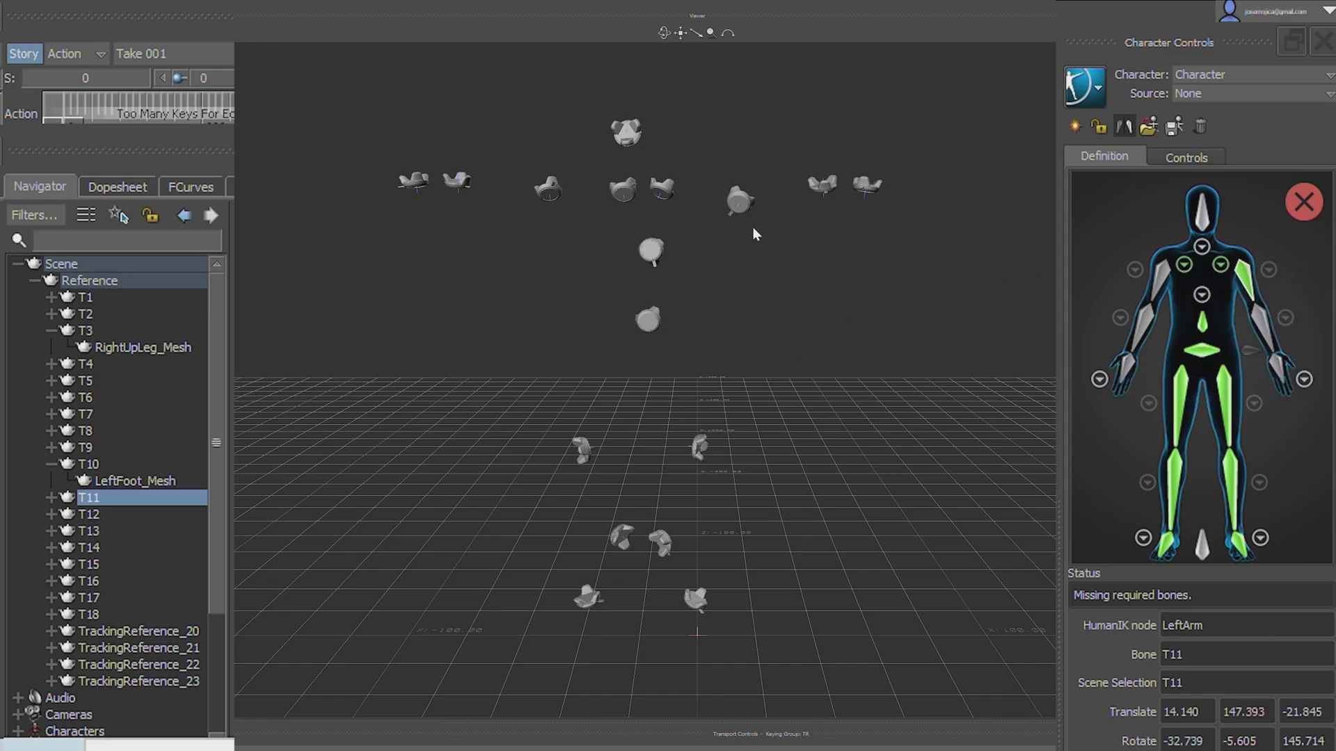
# Find the left forearm mesh's parent tracker, T9, and assign it to the LeftForeArm bone
pyautogui.click(829, 190)
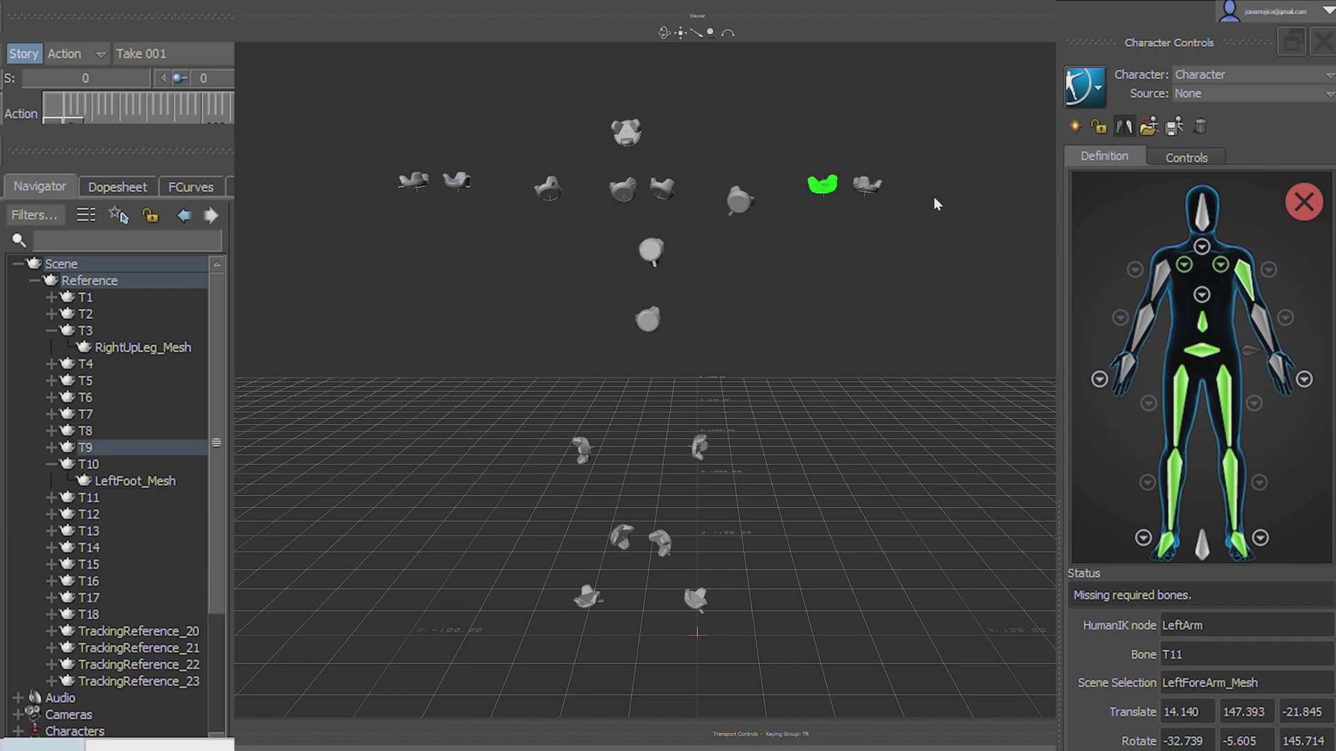
pyautogui.click(62, 446)
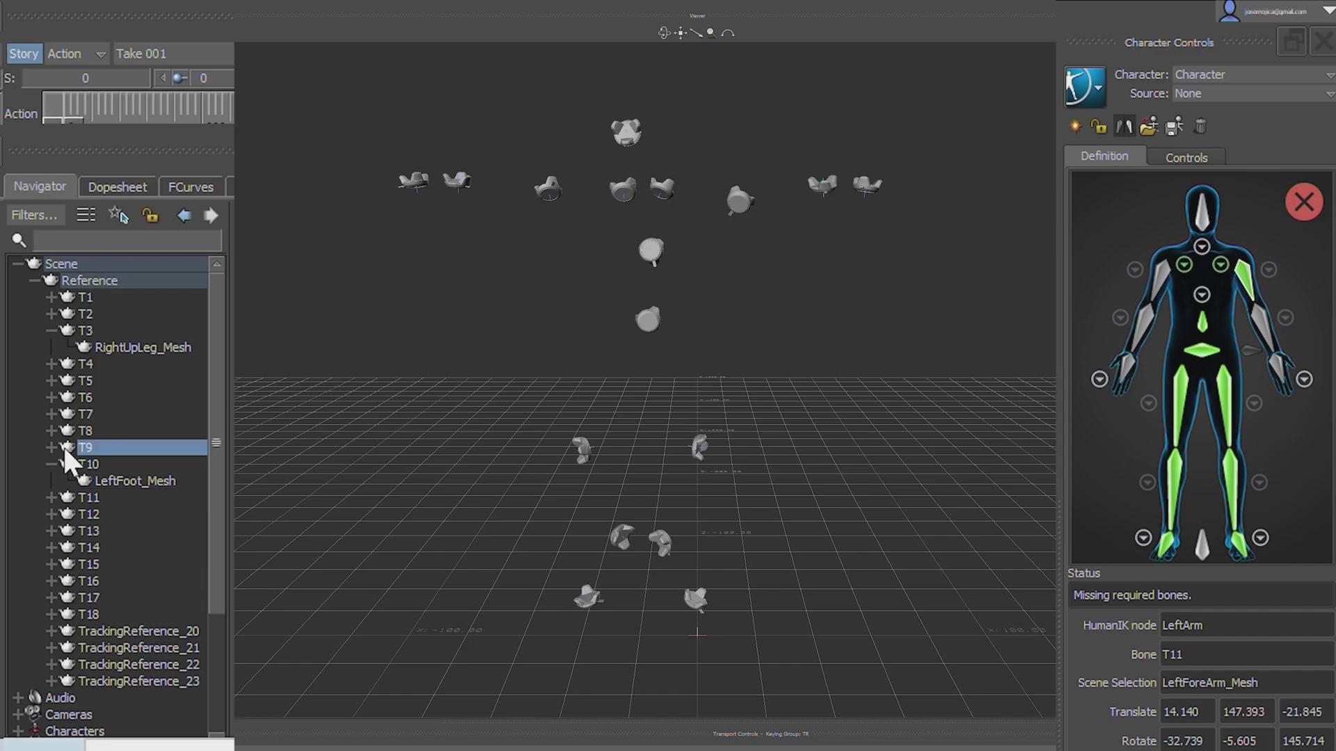
pyautogui.rightClick(1255, 314)
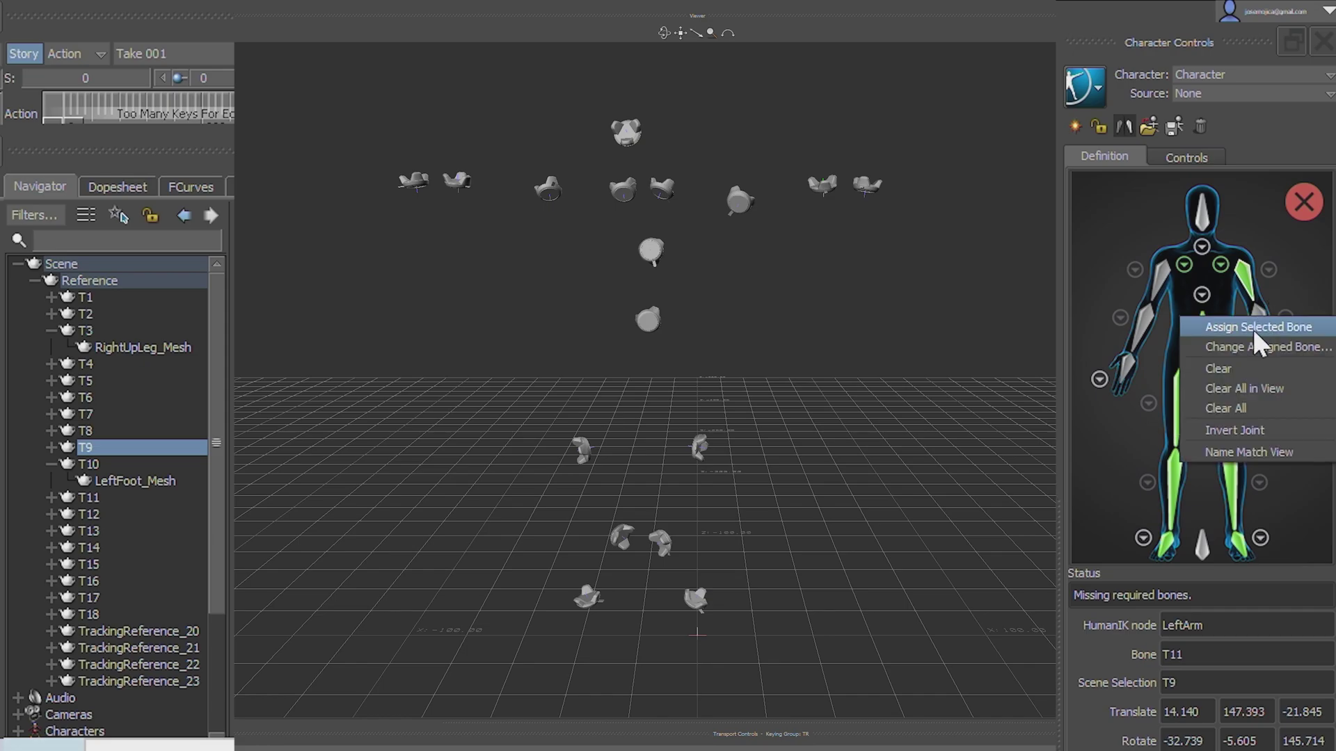
pyautogui.click(1253, 327)
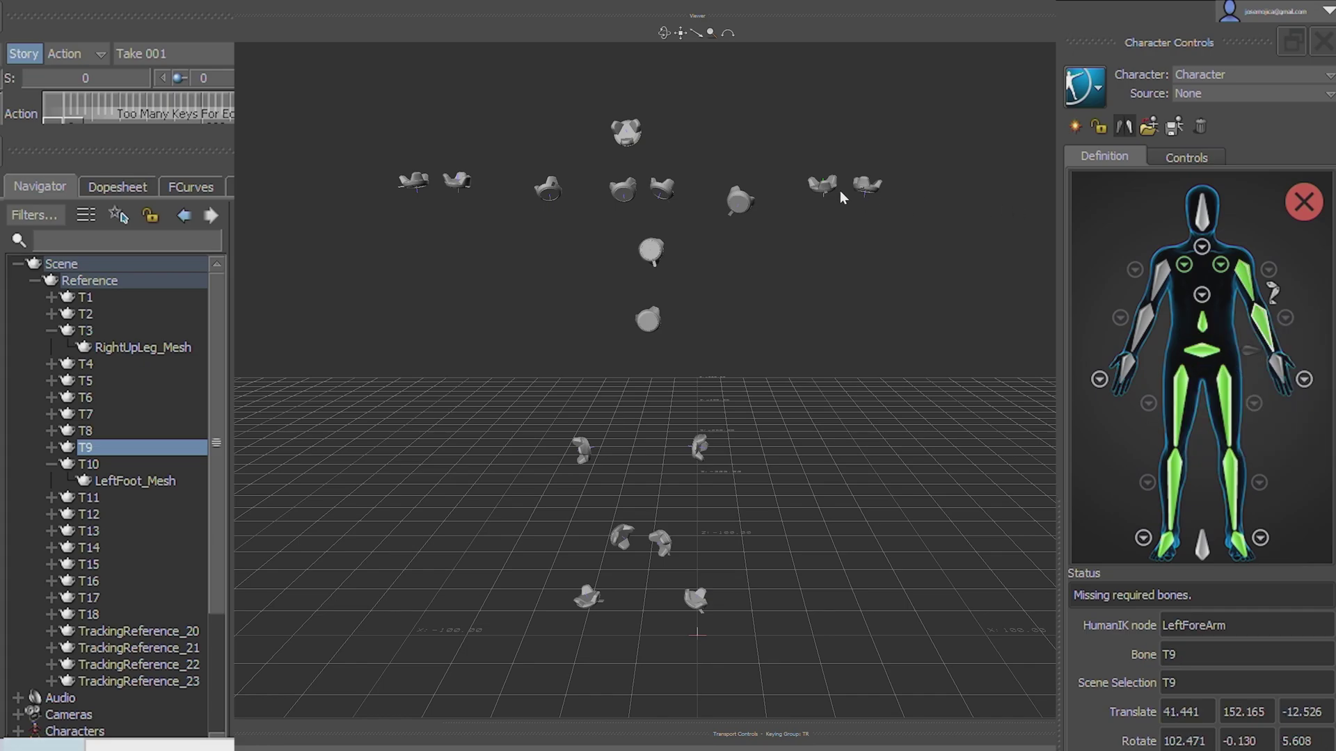
# Find the parent of the outermost left-arm tracker mesh, T18, and assign it to the LeftHand bone
pyautogui.click(863, 187)
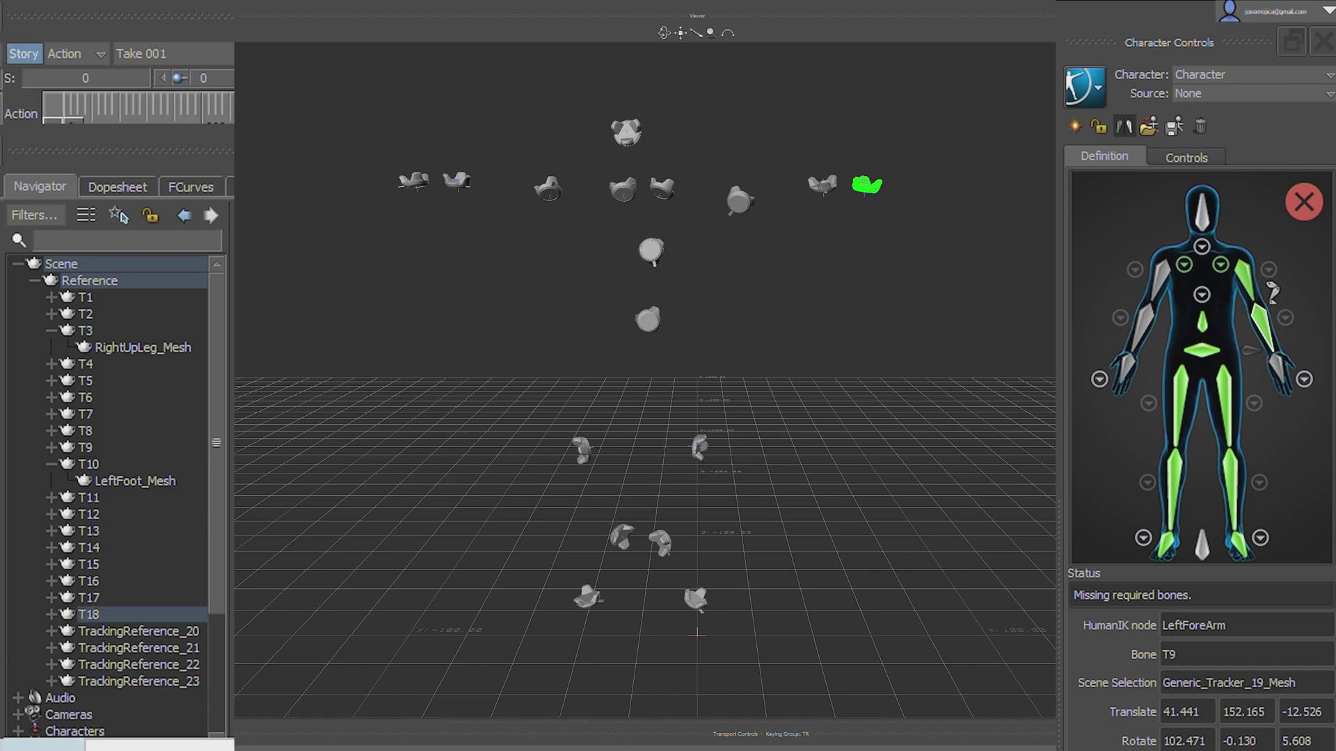
pyautogui.click(61, 612)
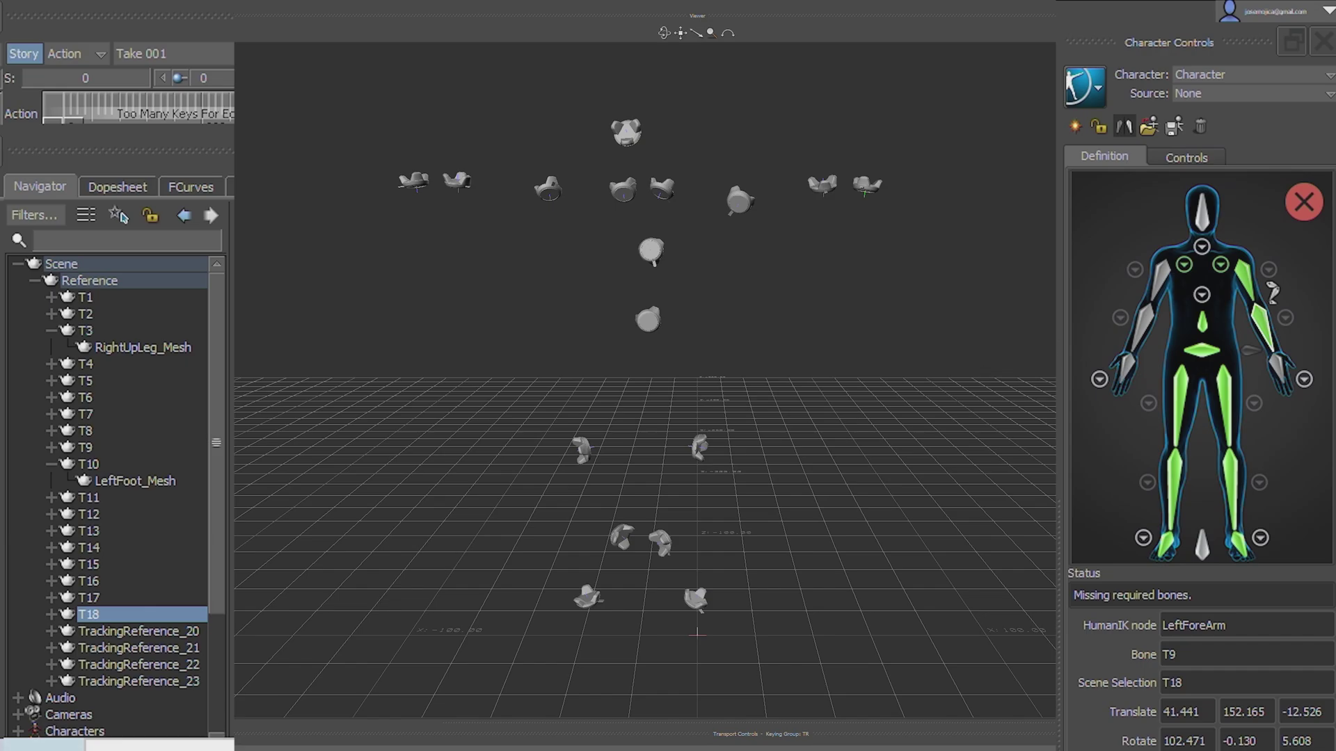
pyautogui.rightClick(1274, 363)
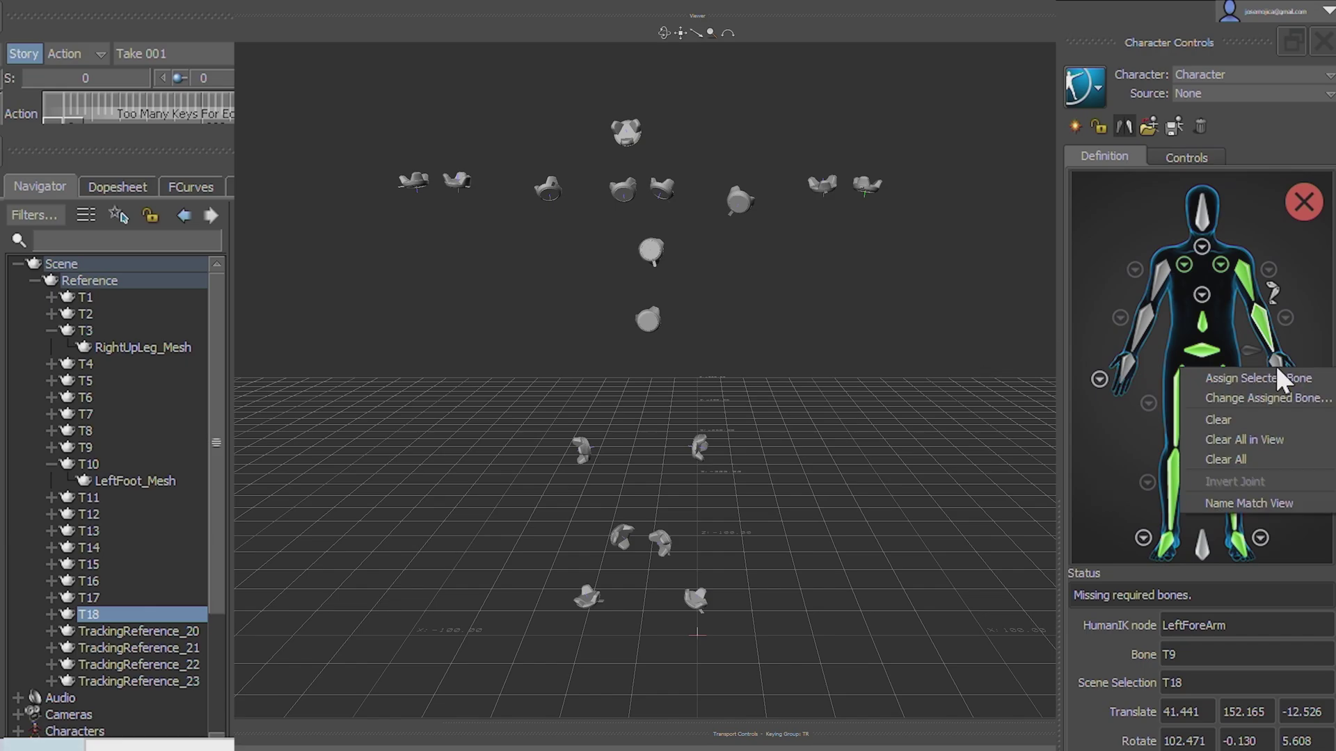
pyautogui.click(1275, 378)
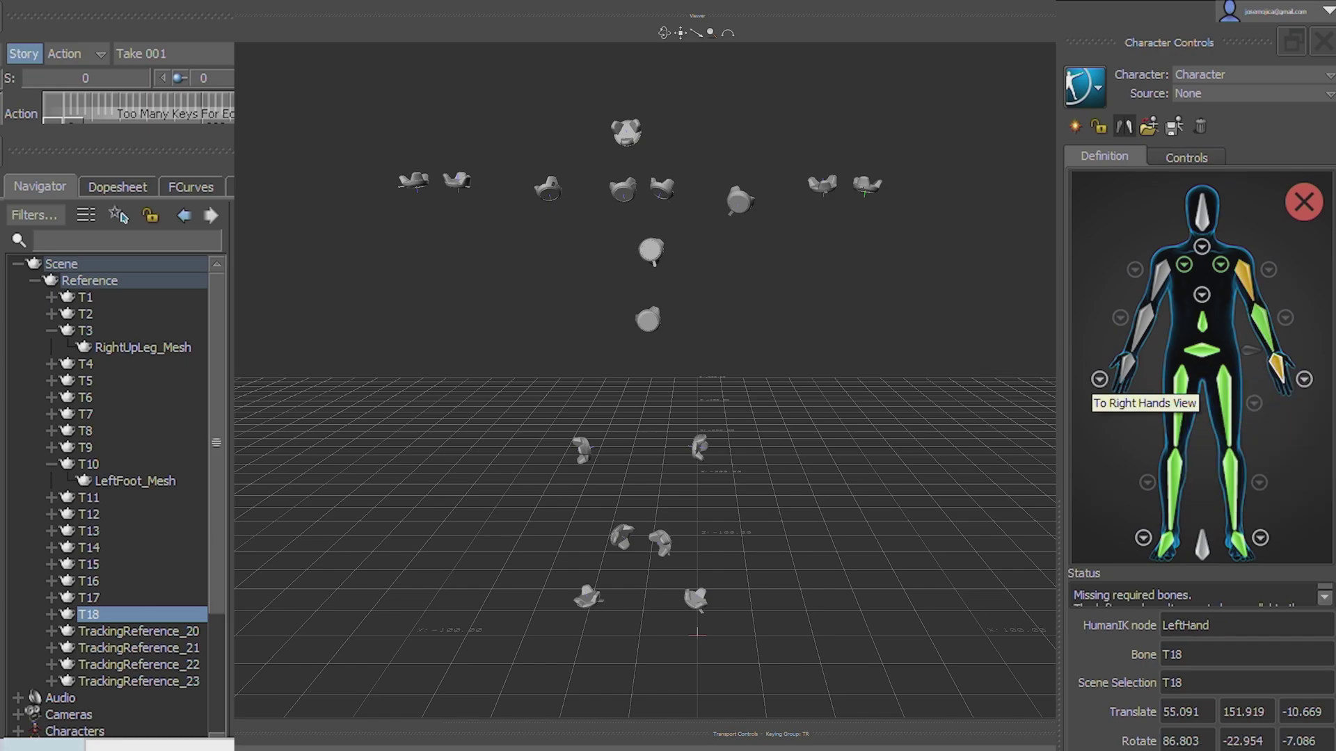
# Find the head mesh's parent tracker, T12, and assign it to the Head bone
pyautogui.click(627, 139)
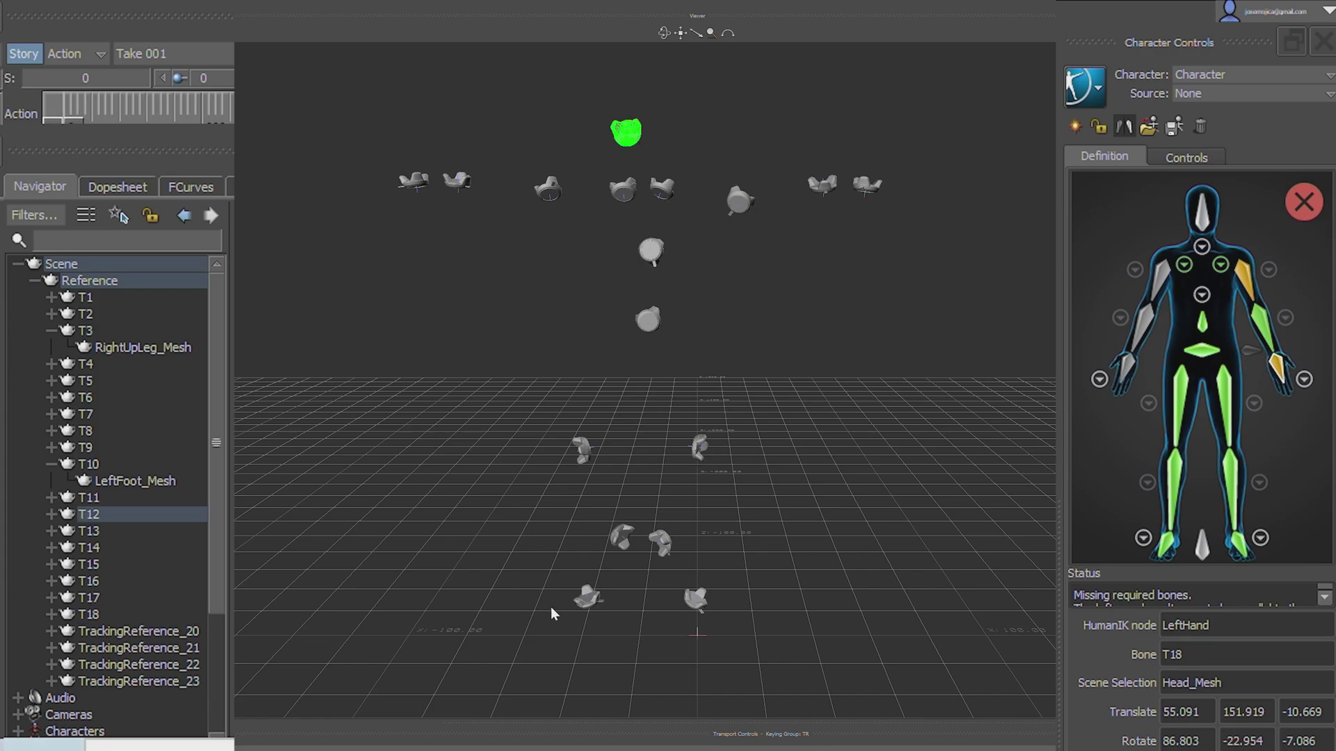
pyautogui.click(65, 511)
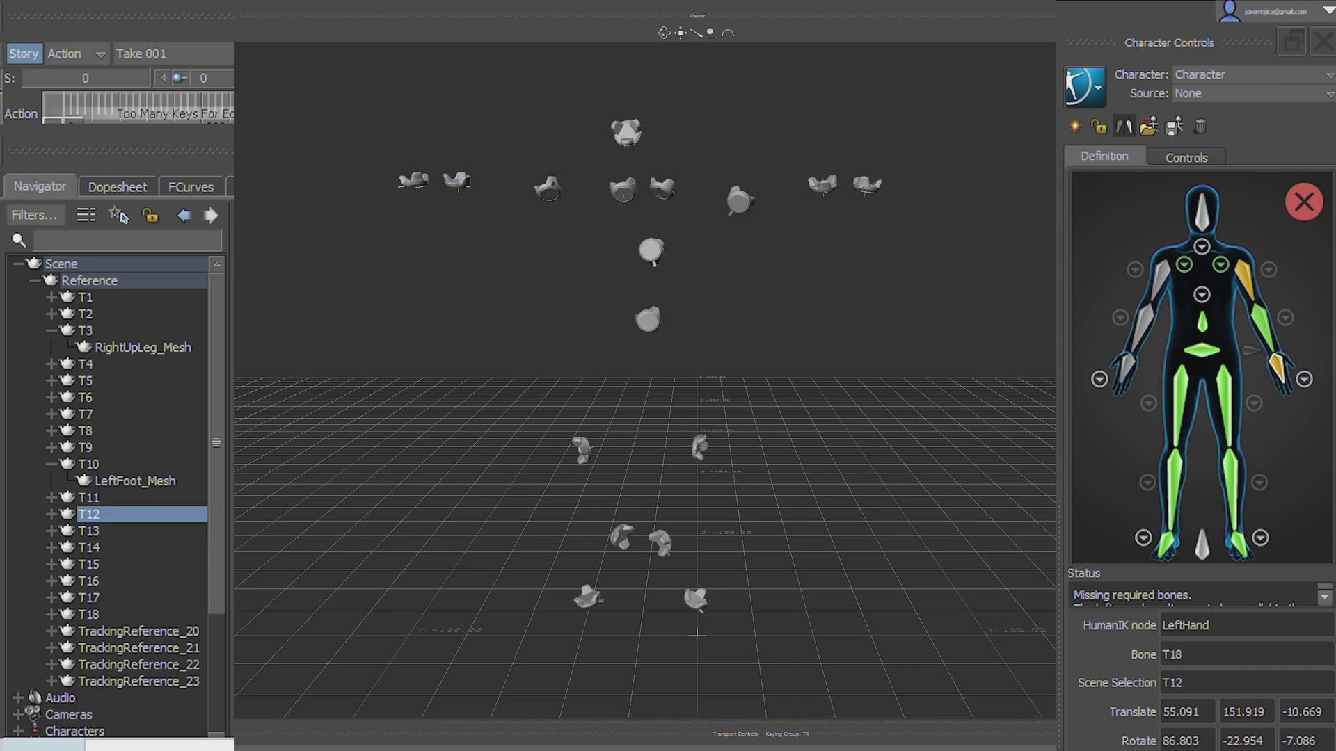
pyautogui.rightClick(1201, 209)
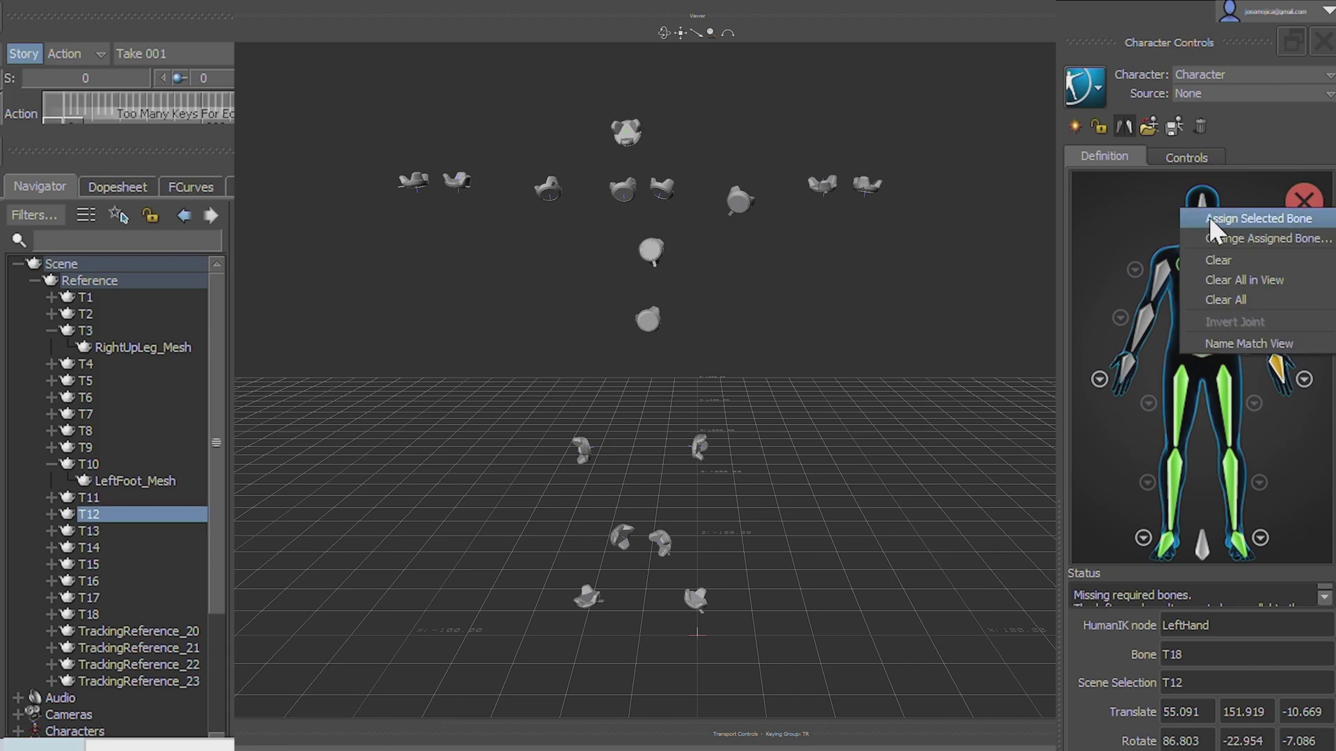
pyautogui.click(1209, 217)
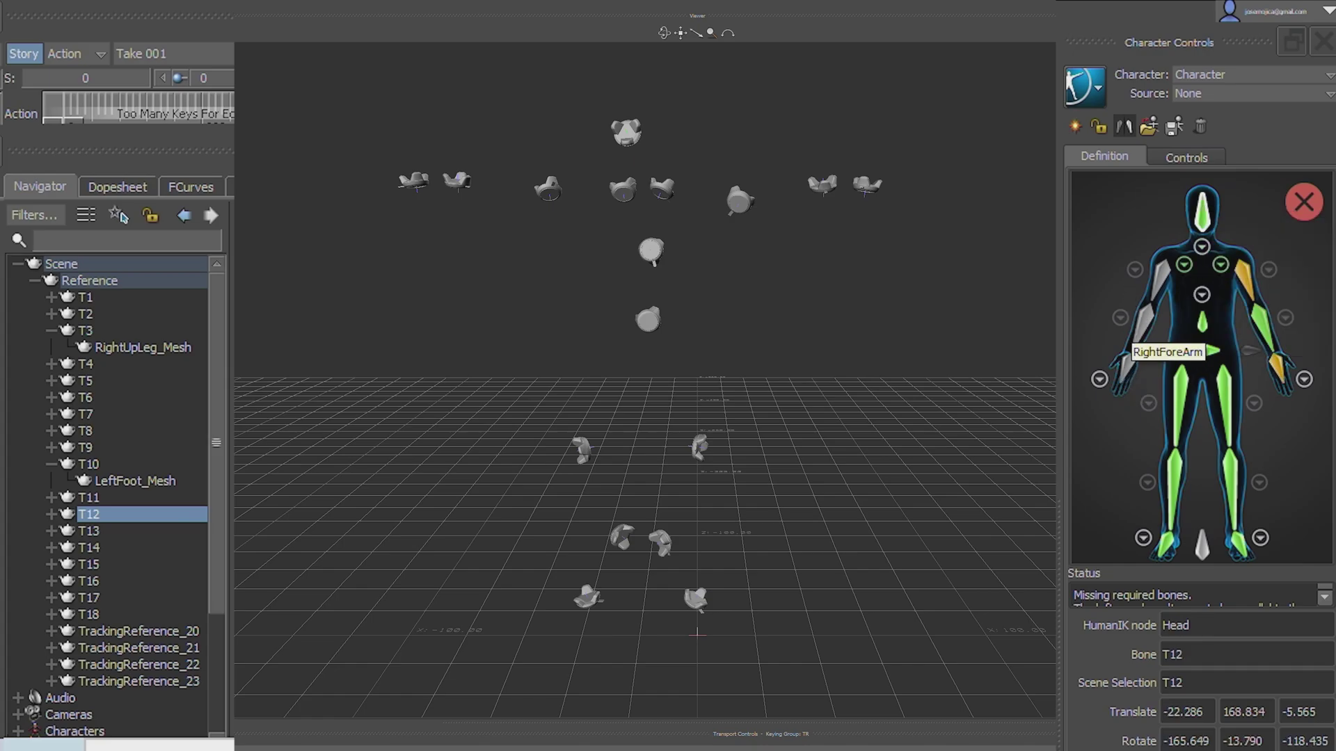
# Find the right upper-arm mesh's parent tracker, T7, and assign it to the RightArm bone
pyautogui.click(551, 187)
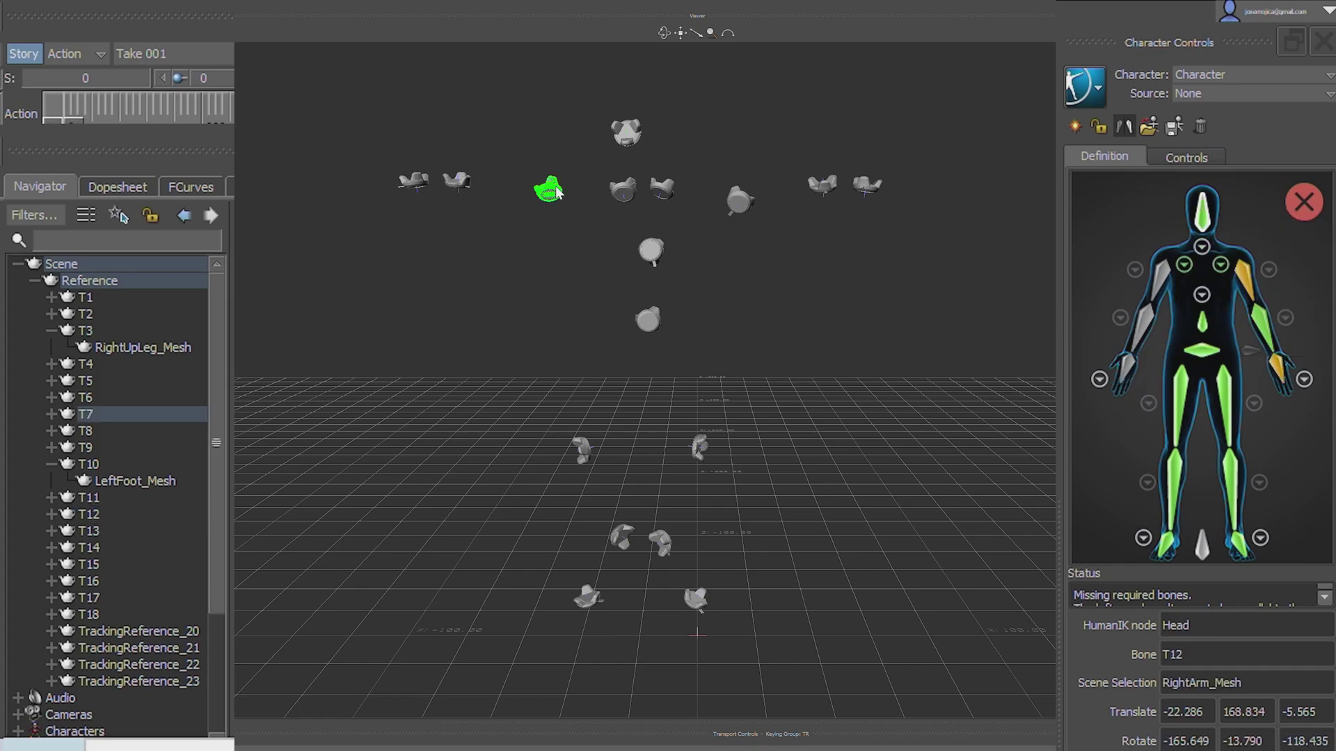
pyautogui.click(69, 415)
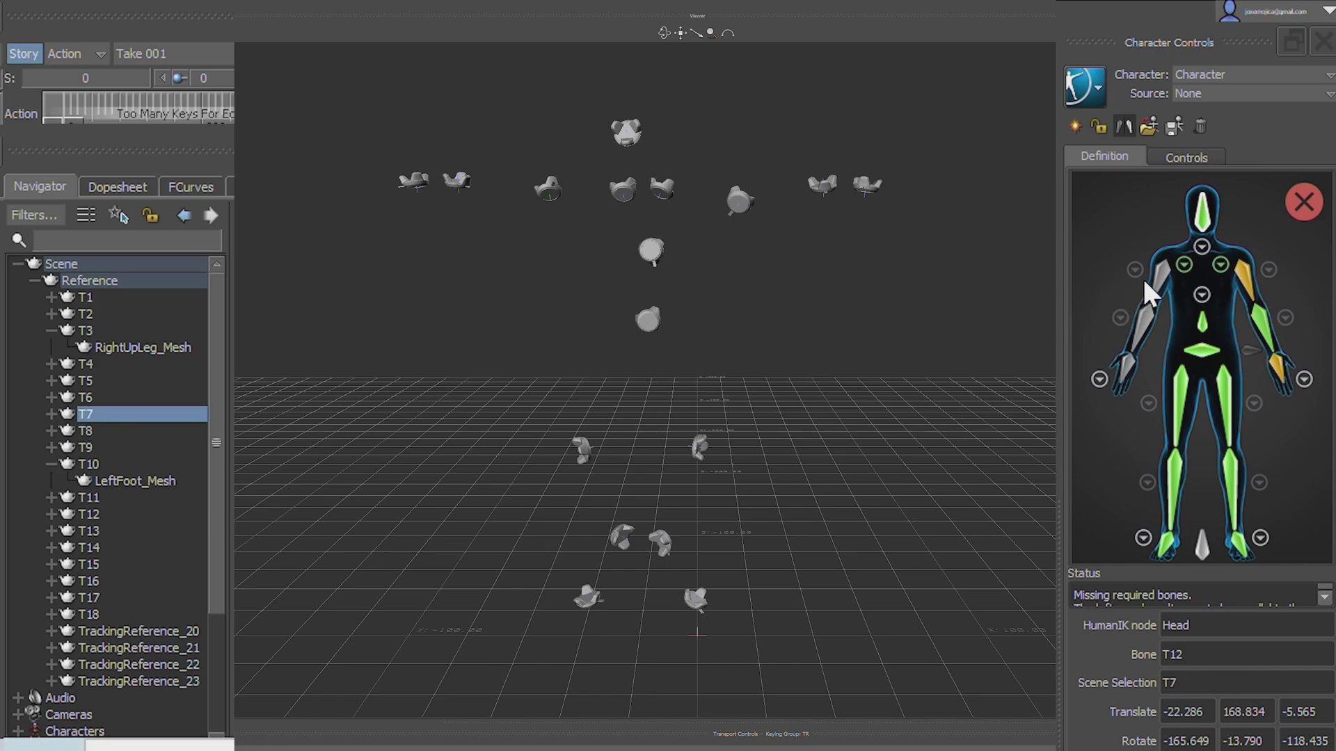
pyautogui.rightClick(1162, 266)
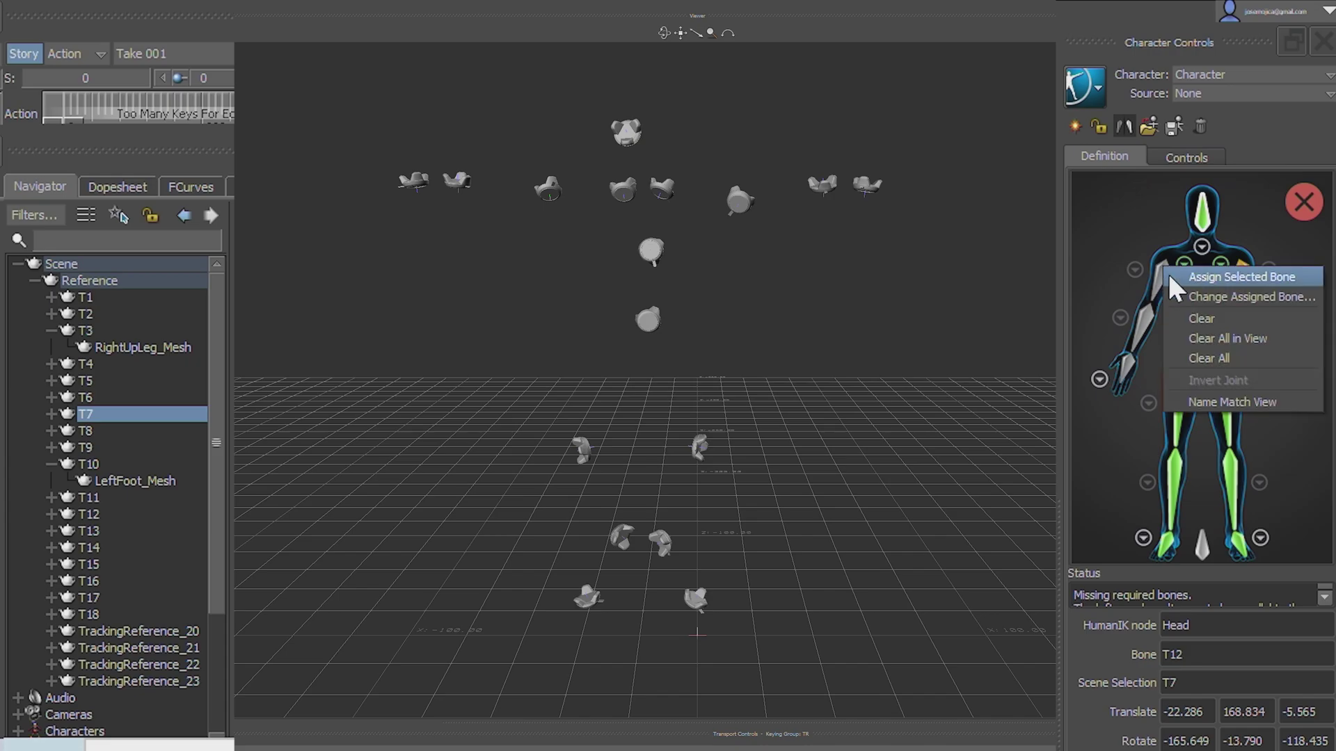
pyautogui.click(1170, 276)
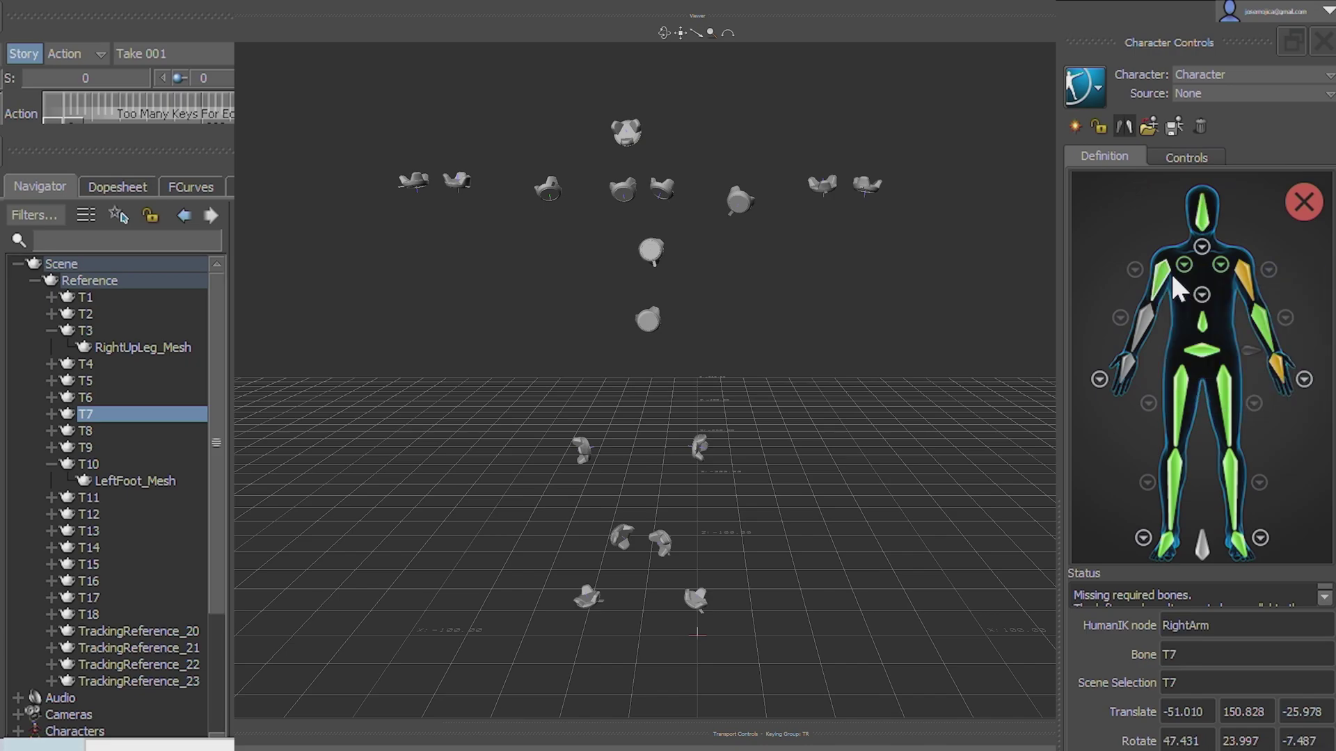
# Find the right forearm mesh's parent tracker, T4, and assign it to the RightForeArm bone
pyautogui.click(462, 184)
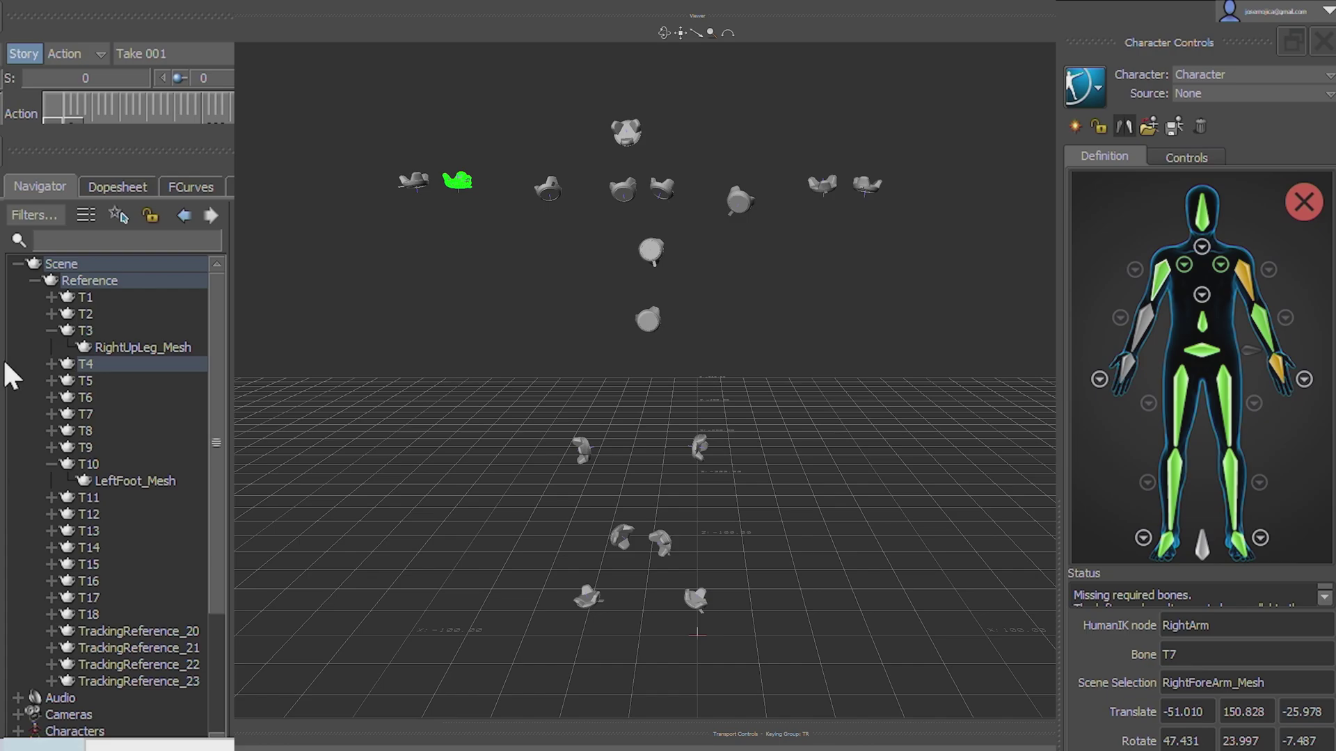
pyautogui.click(65, 360)
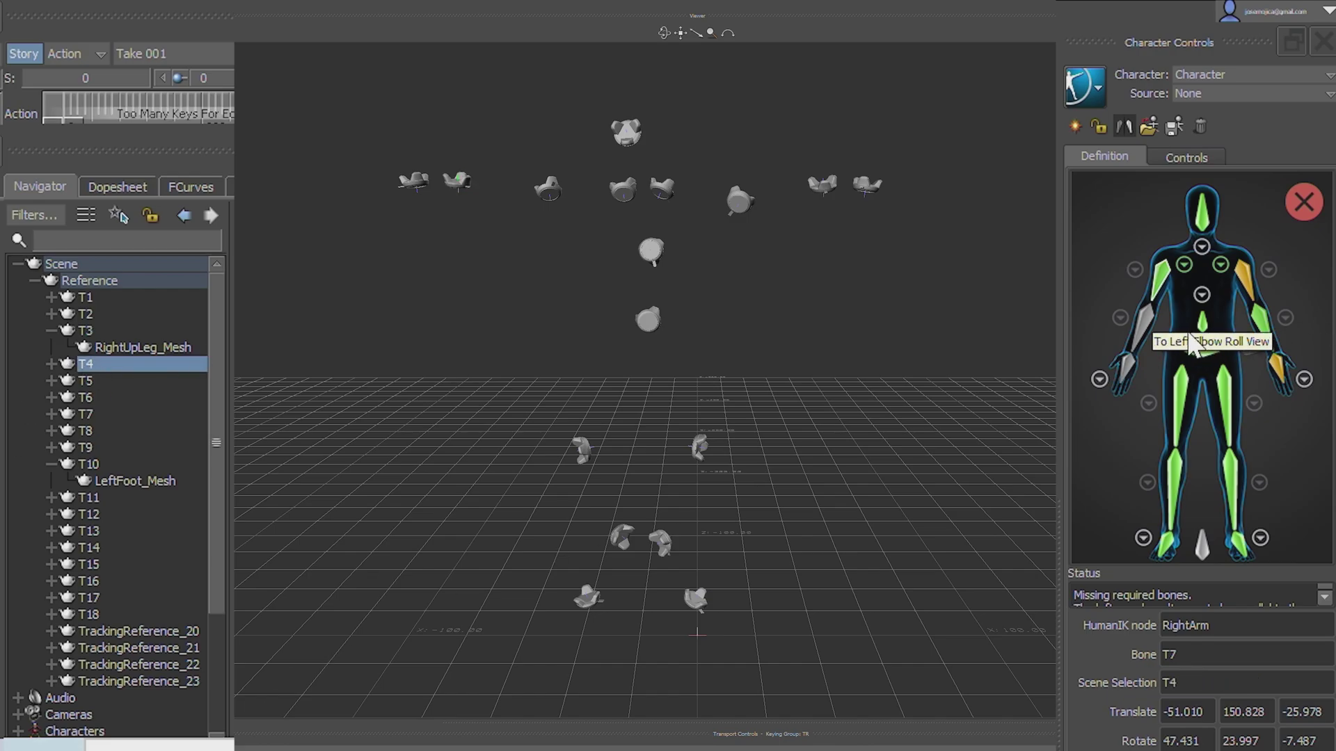
pyautogui.rightClick(1143, 324)
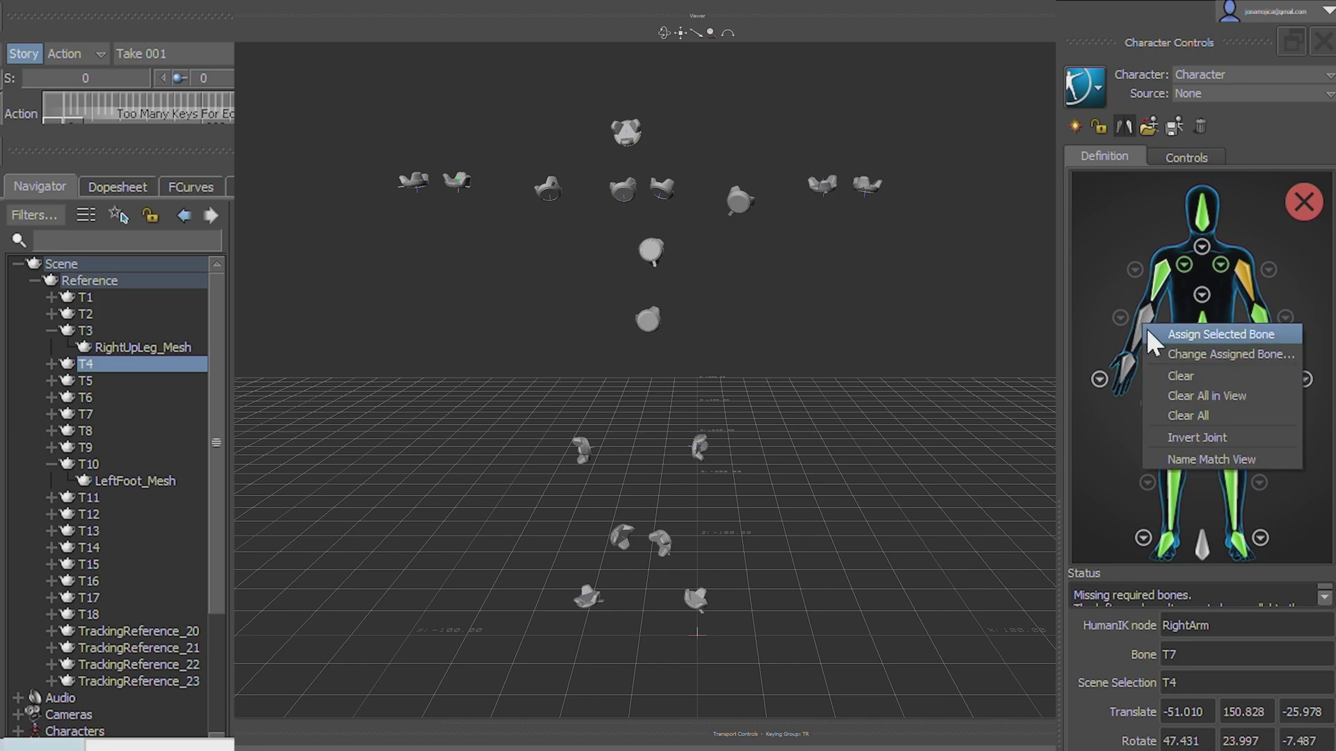
pyautogui.click(1147, 333)
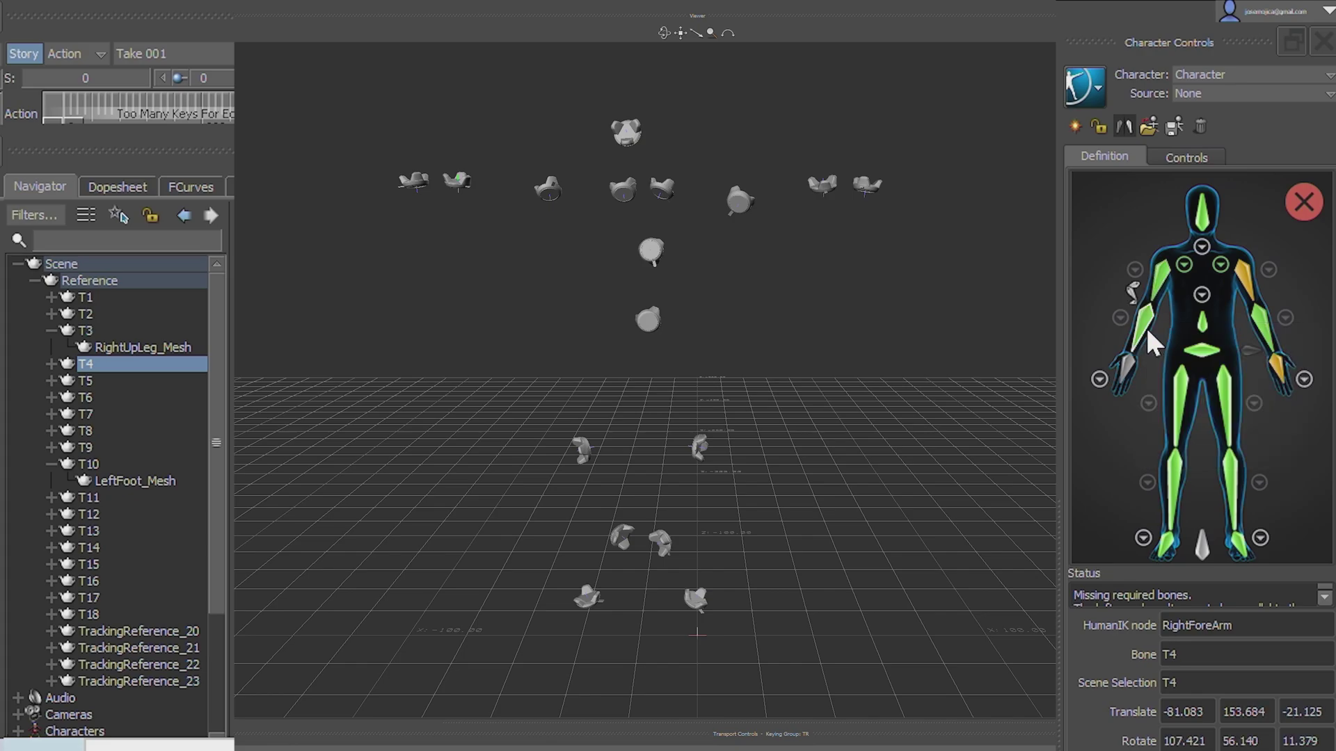
# Find the parent of the outermost right-arm tracker mesh, T17, and assign it to the RightHand bone
pyautogui.click(418, 182)
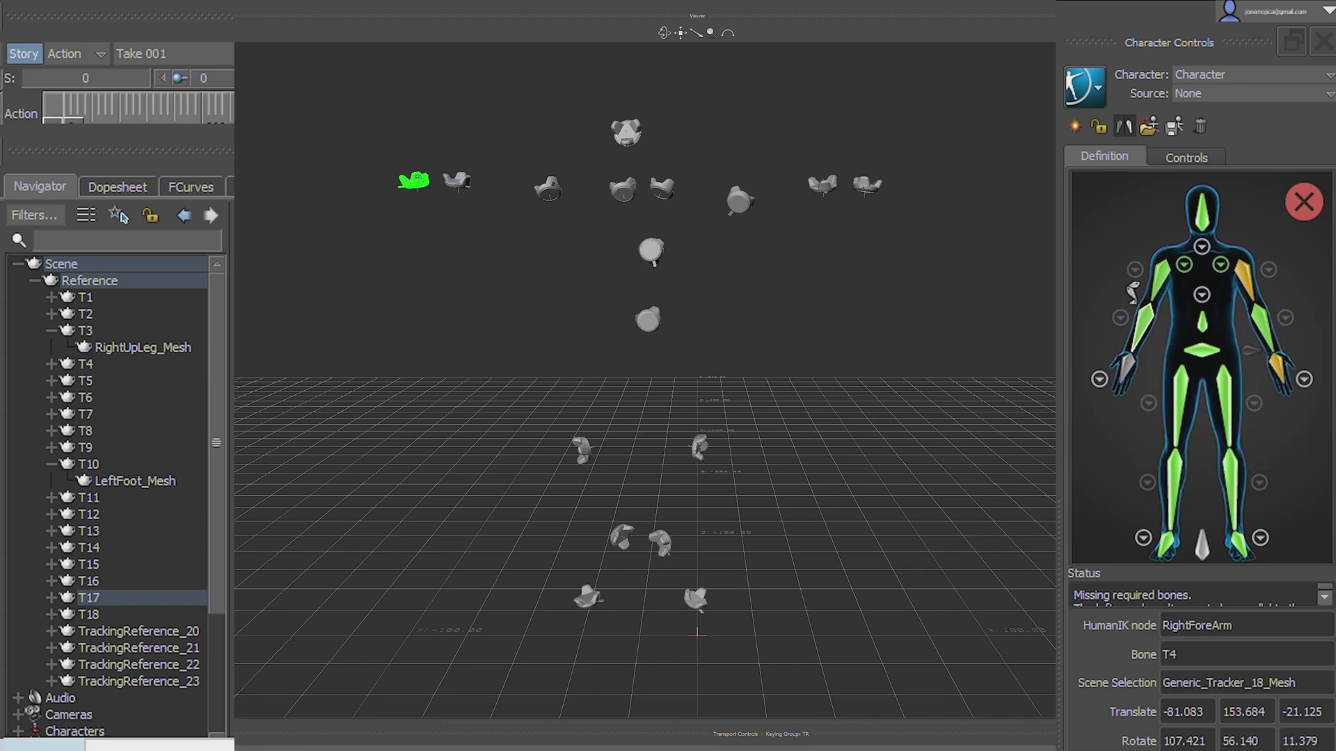
pyautogui.click(61, 593)
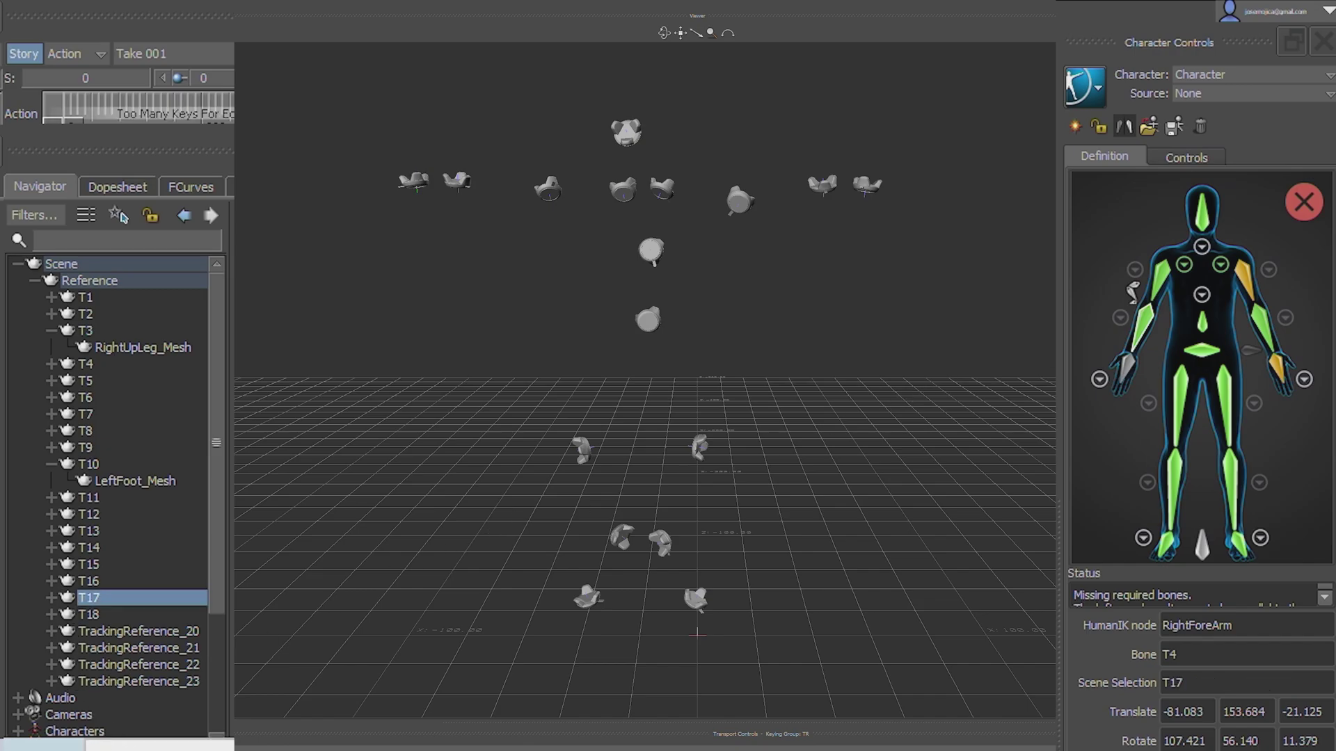
pyautogui.rightClick(1126, 356)
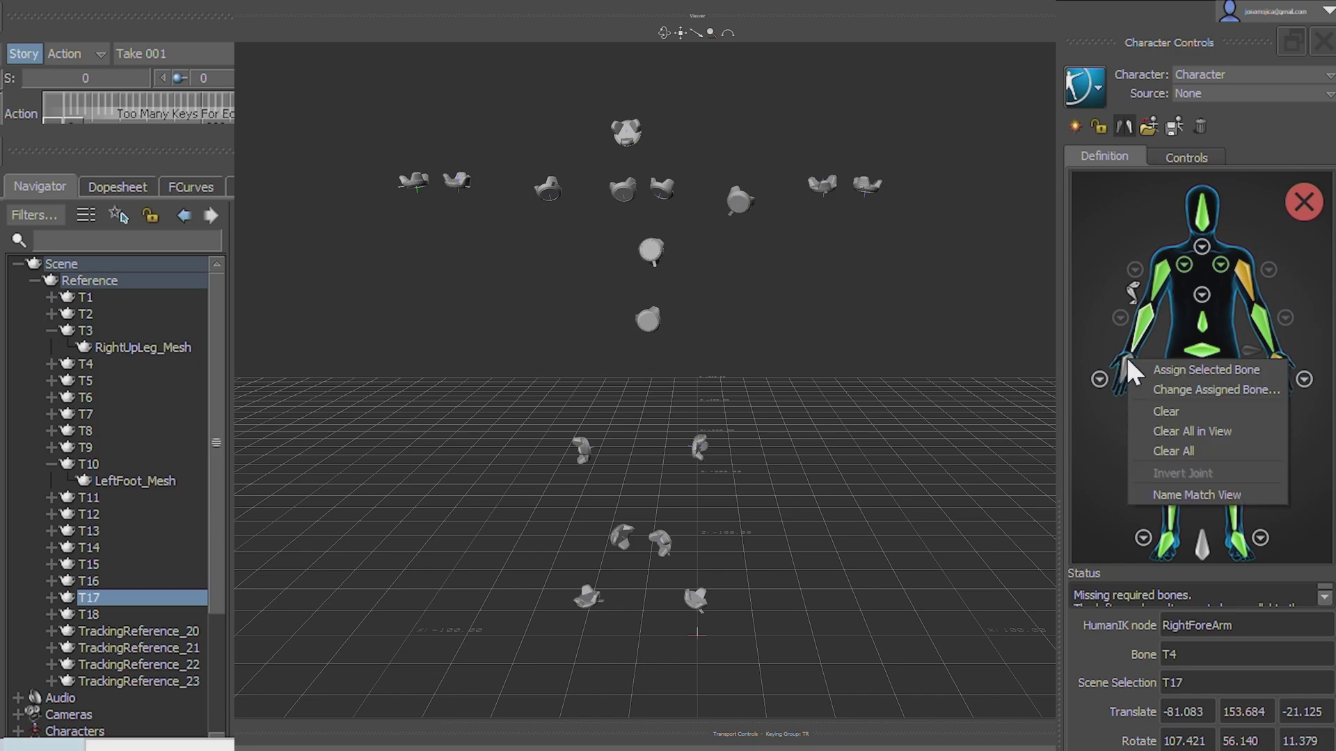
pyautogui.click(1138, 363)
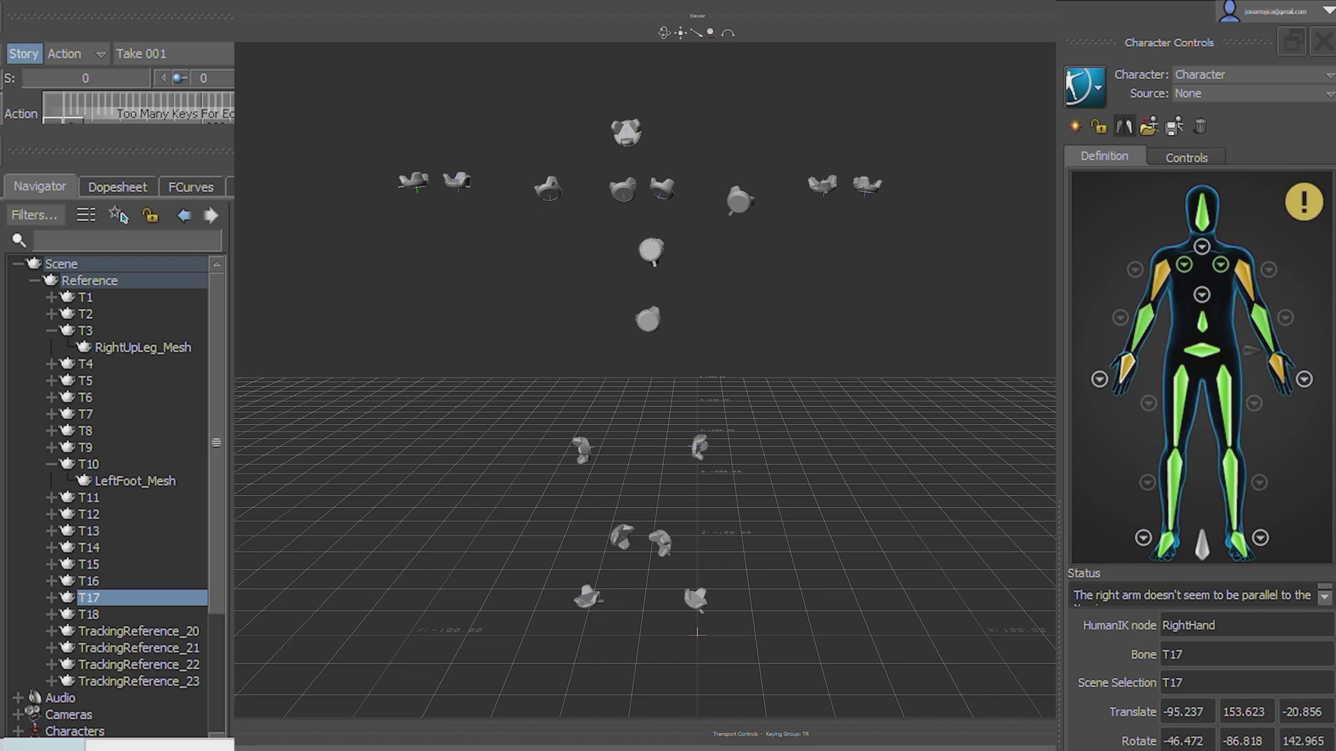
# Assign the scene's Reference node to the Reference bone between the feet, and check the character definition's validation status
pyautogui.click(49, 281)
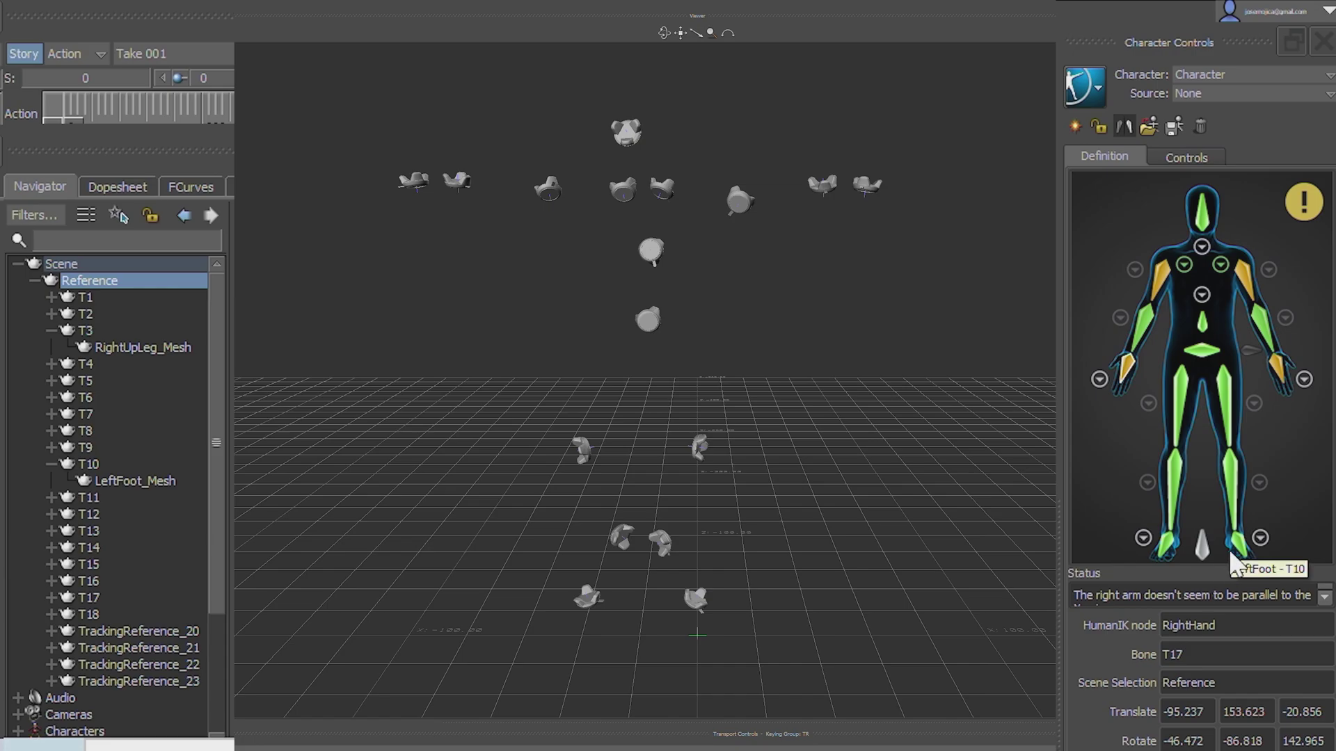
pyautogui.rightClick(1205, 542)
pyautogui.click(1206, 553)
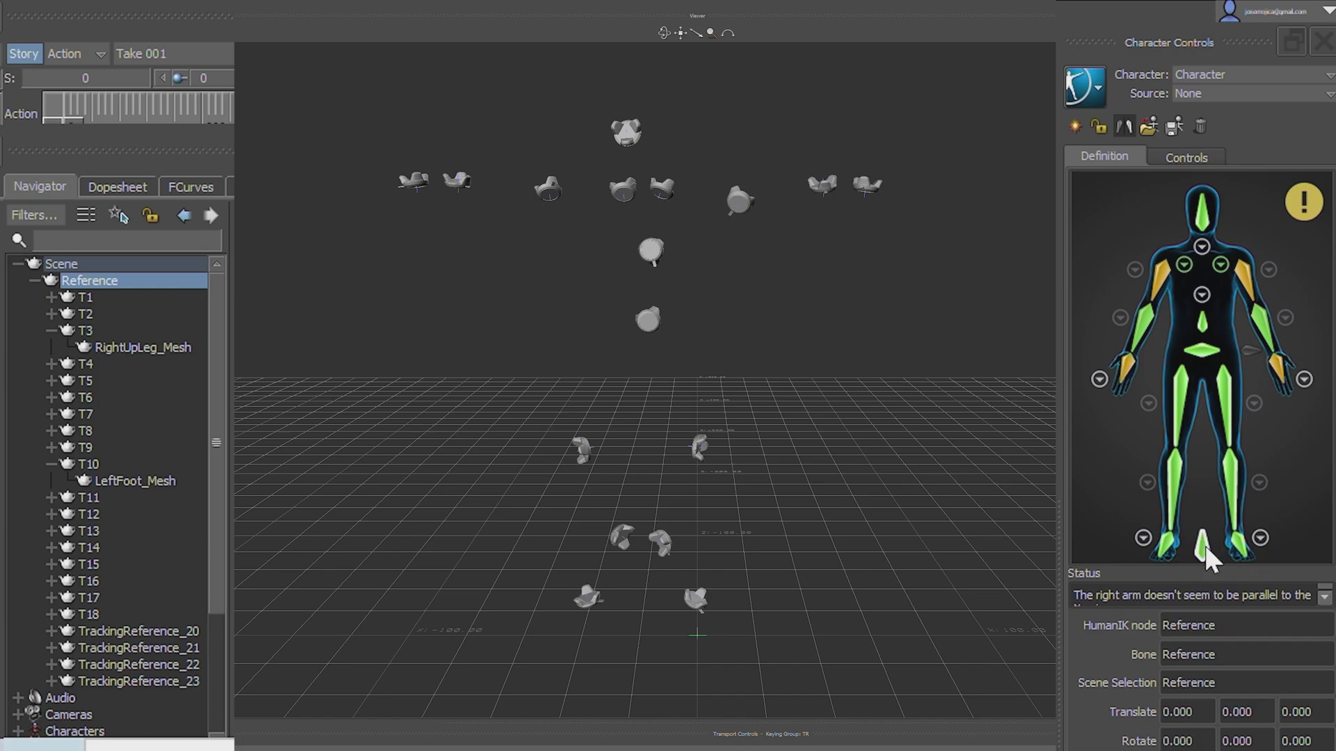
pyautogui.moveTo(1306, 207)
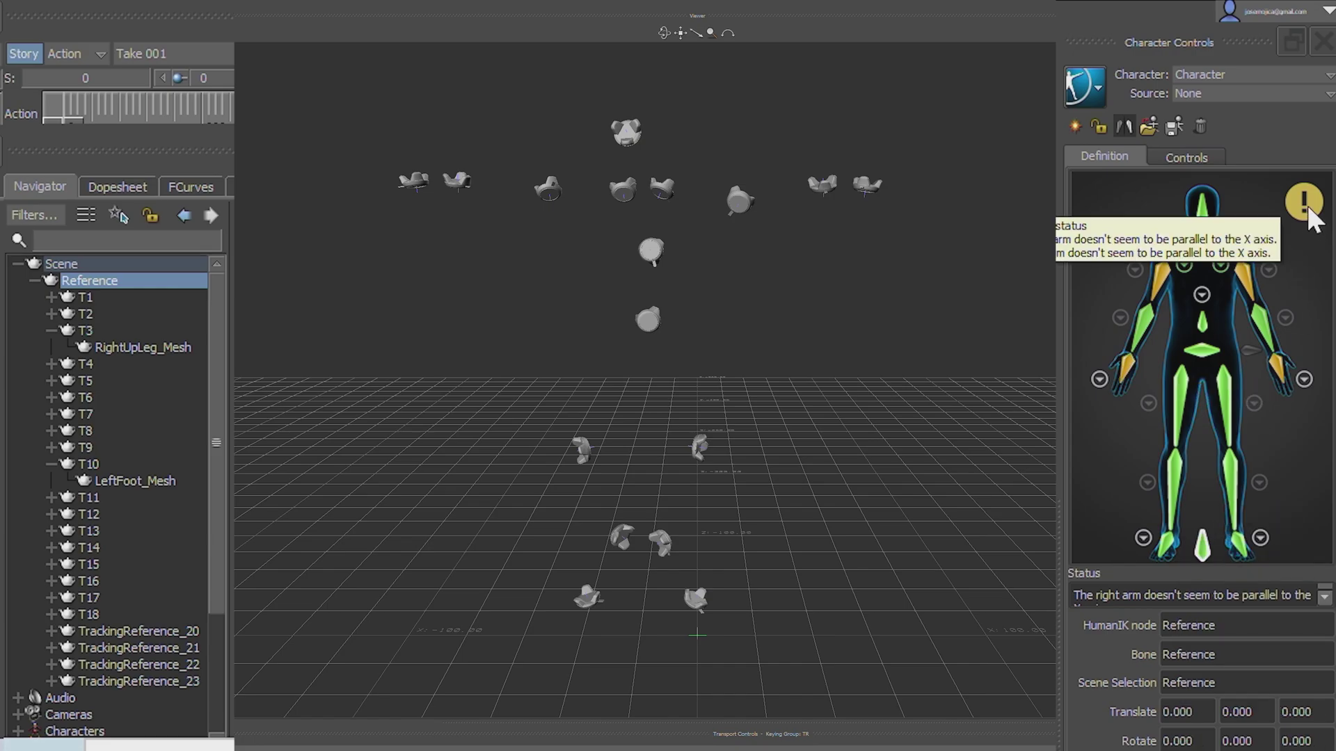
pyautogui.click(1308, 207)
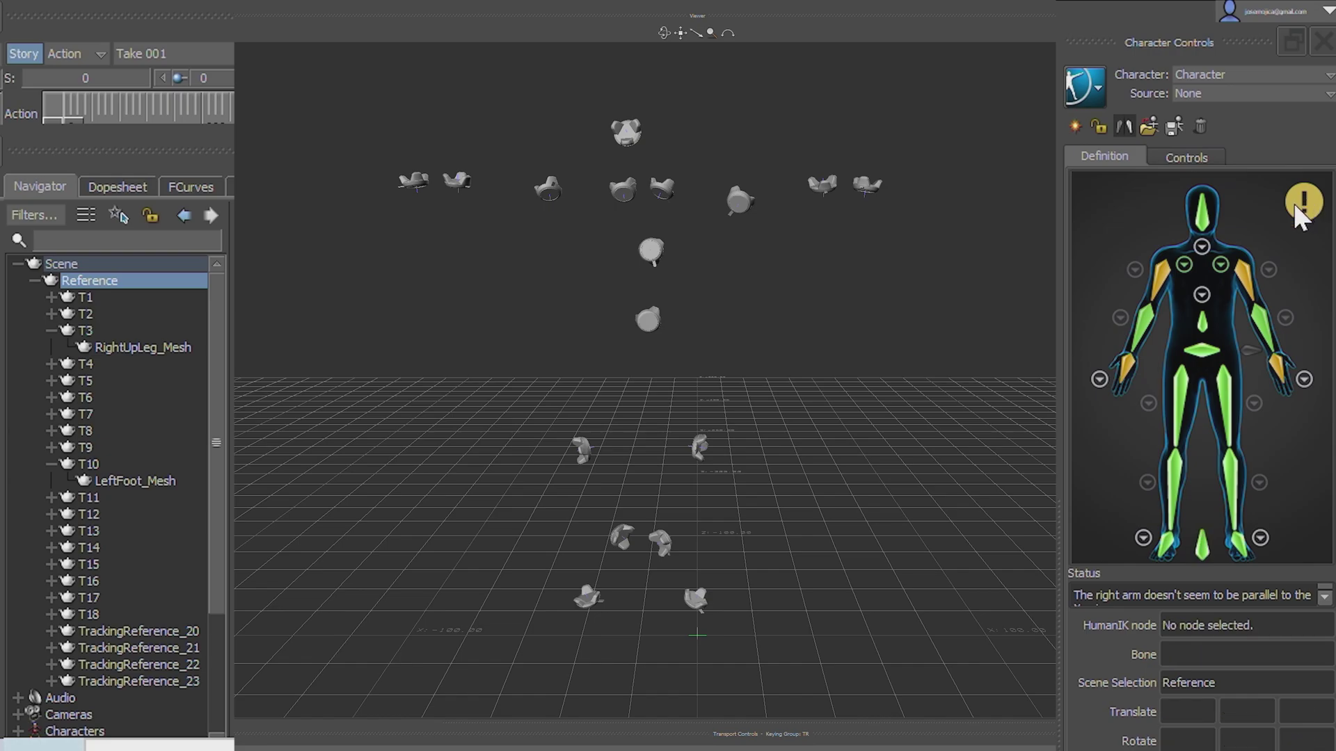
pyautogui.moveTo(1311, 209)
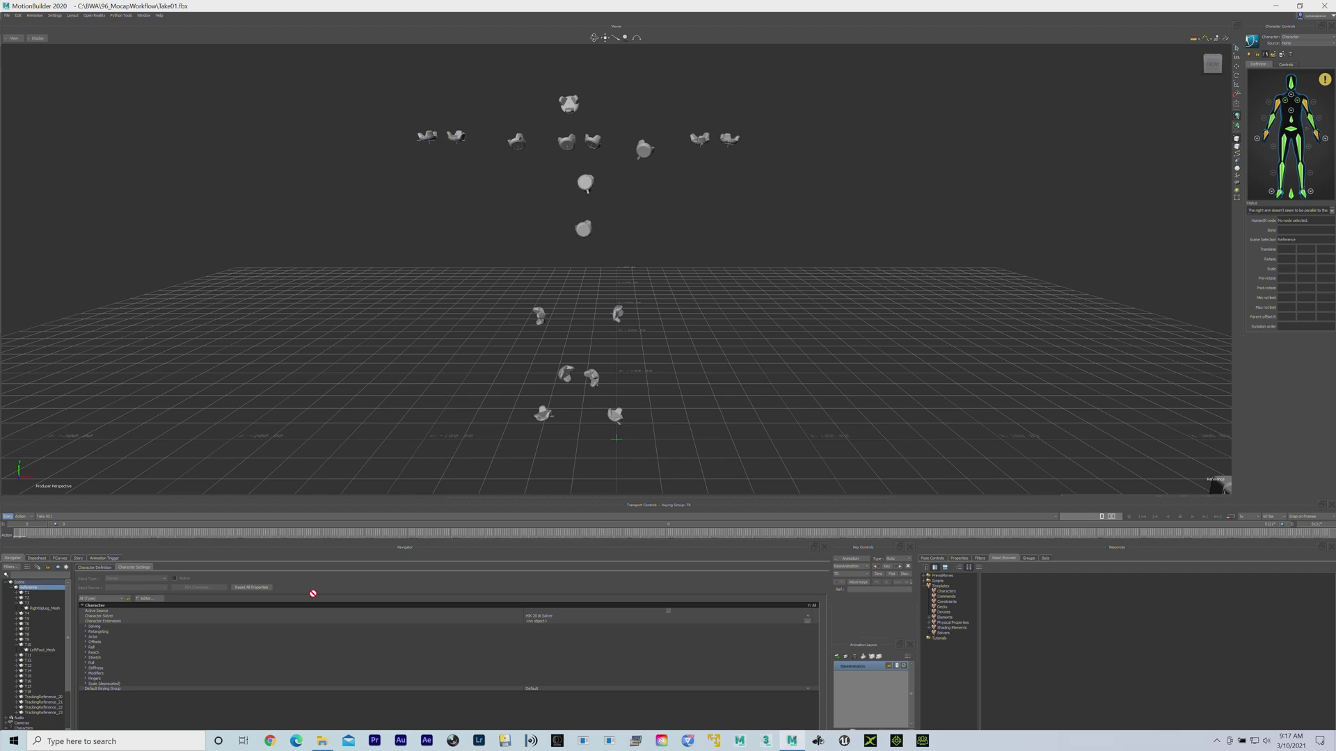
# Rename the mapped character in the scene's Characters group to Take01
pyautogui.click(11, 582)
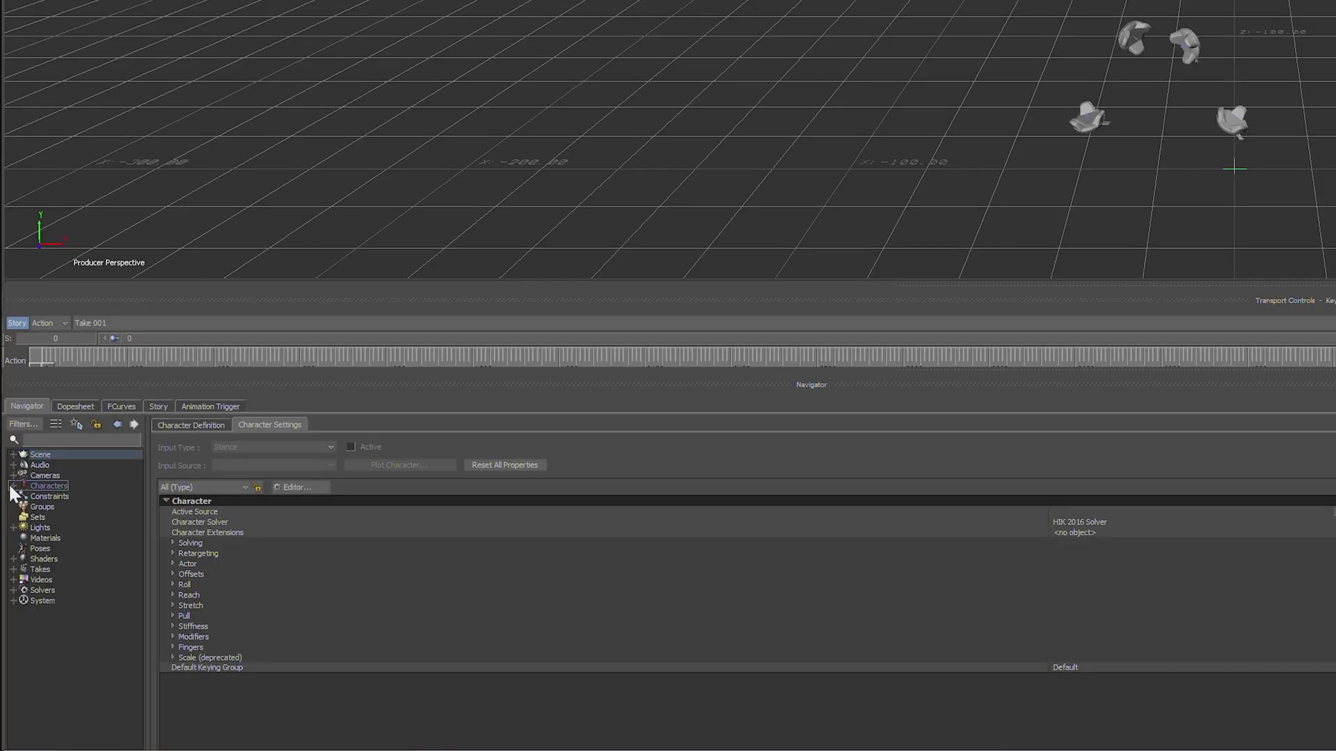
pyautogui.click(12, 486)
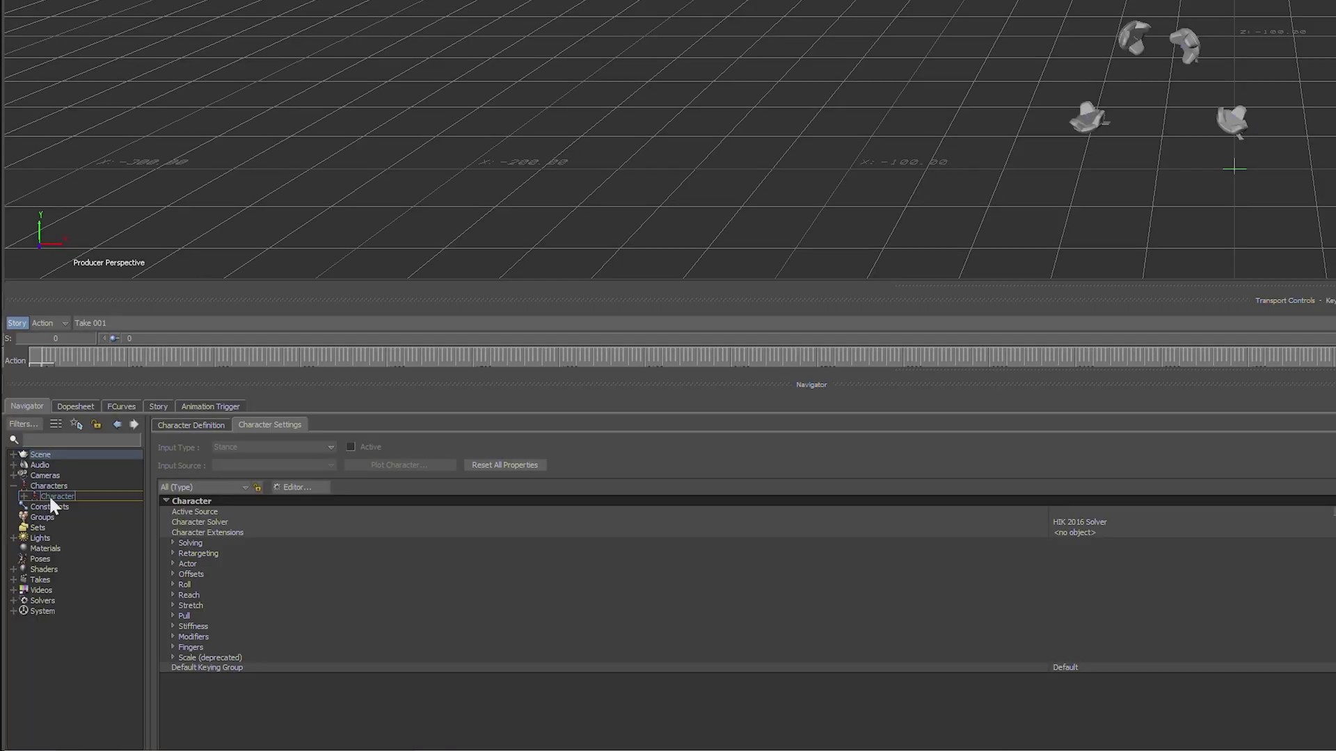
pyautogui.click(23, 496)
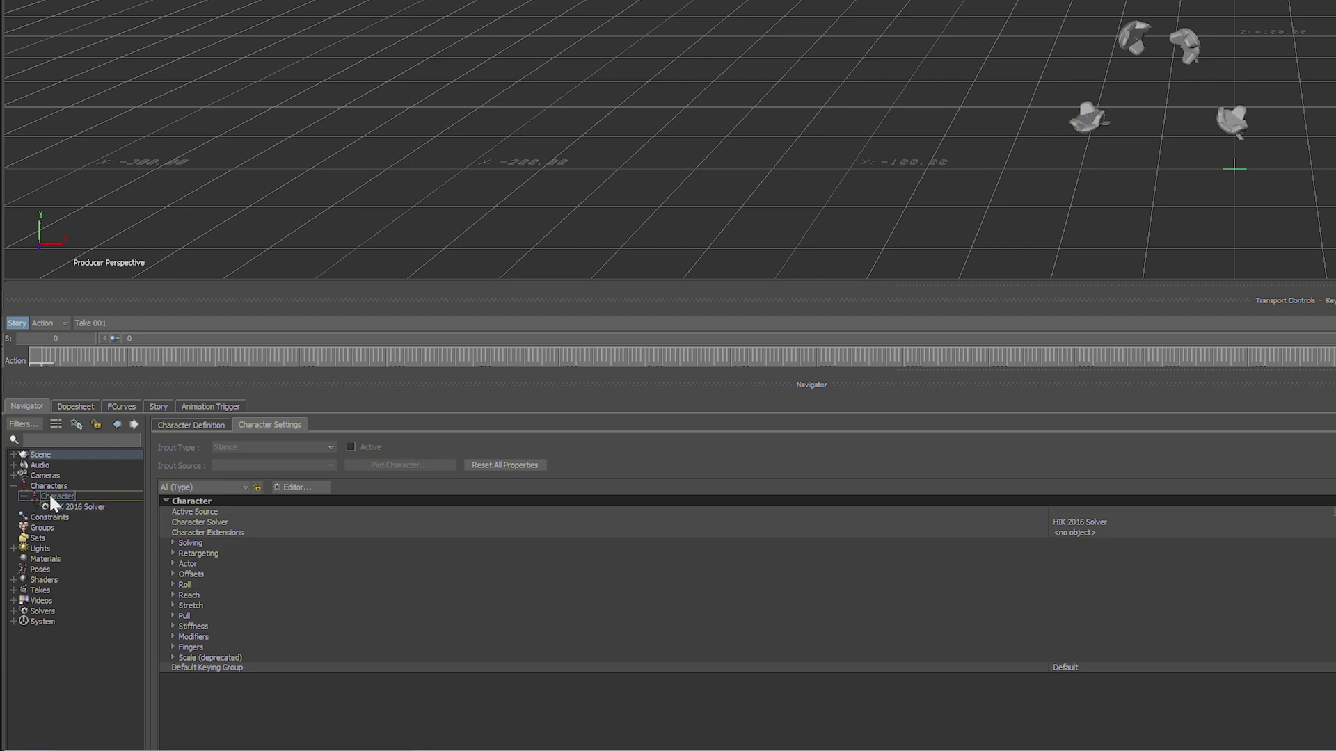
pyautogui.rightClick(51, 496)
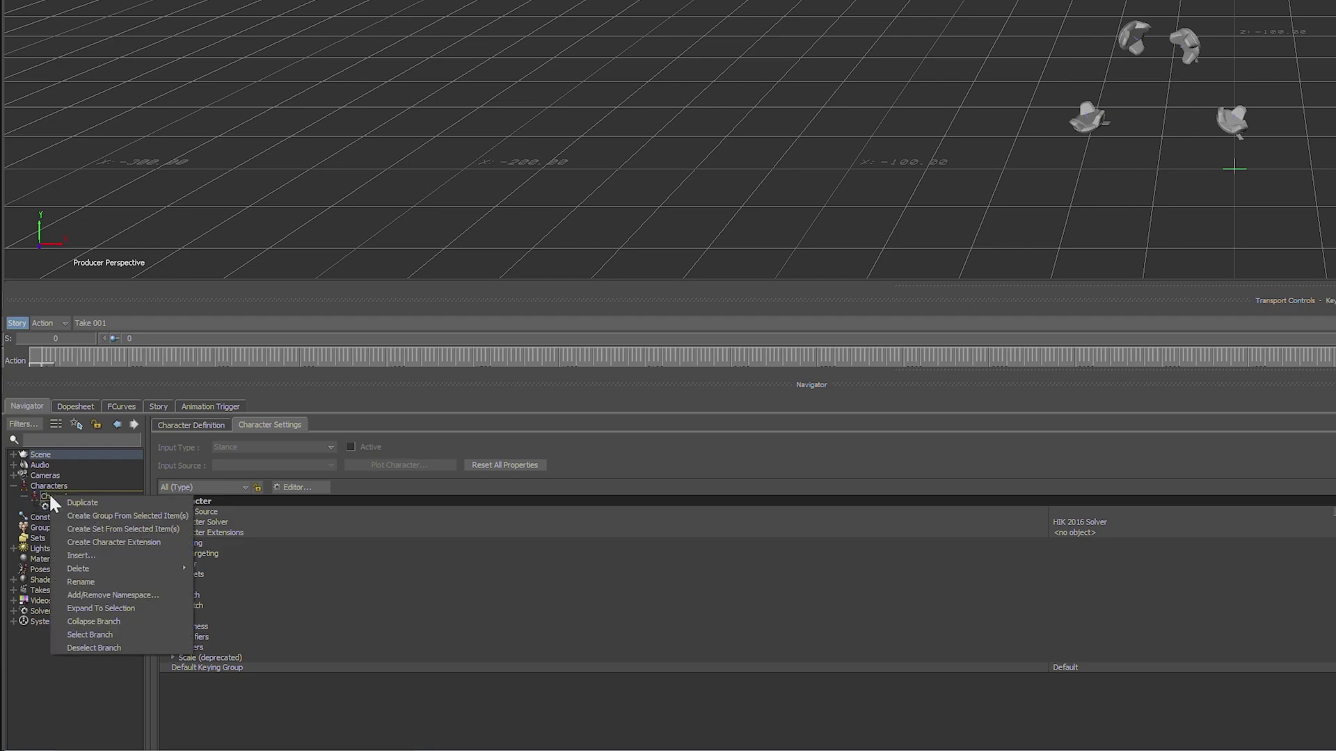
pyautogui.click(78, 582)
pyautogui.write('Take01')
pyautogui.press('Return')
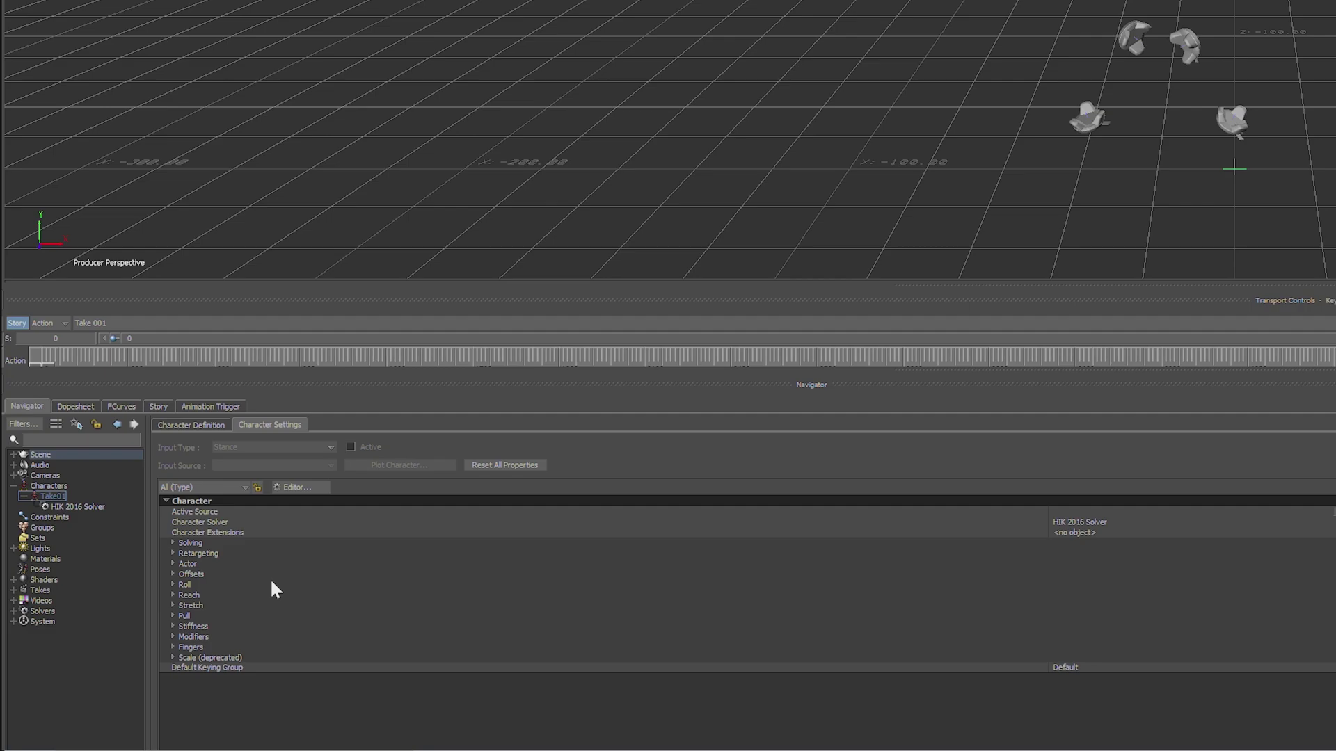
pyautogui.click(78, 503)
pyautogui.press('Return')
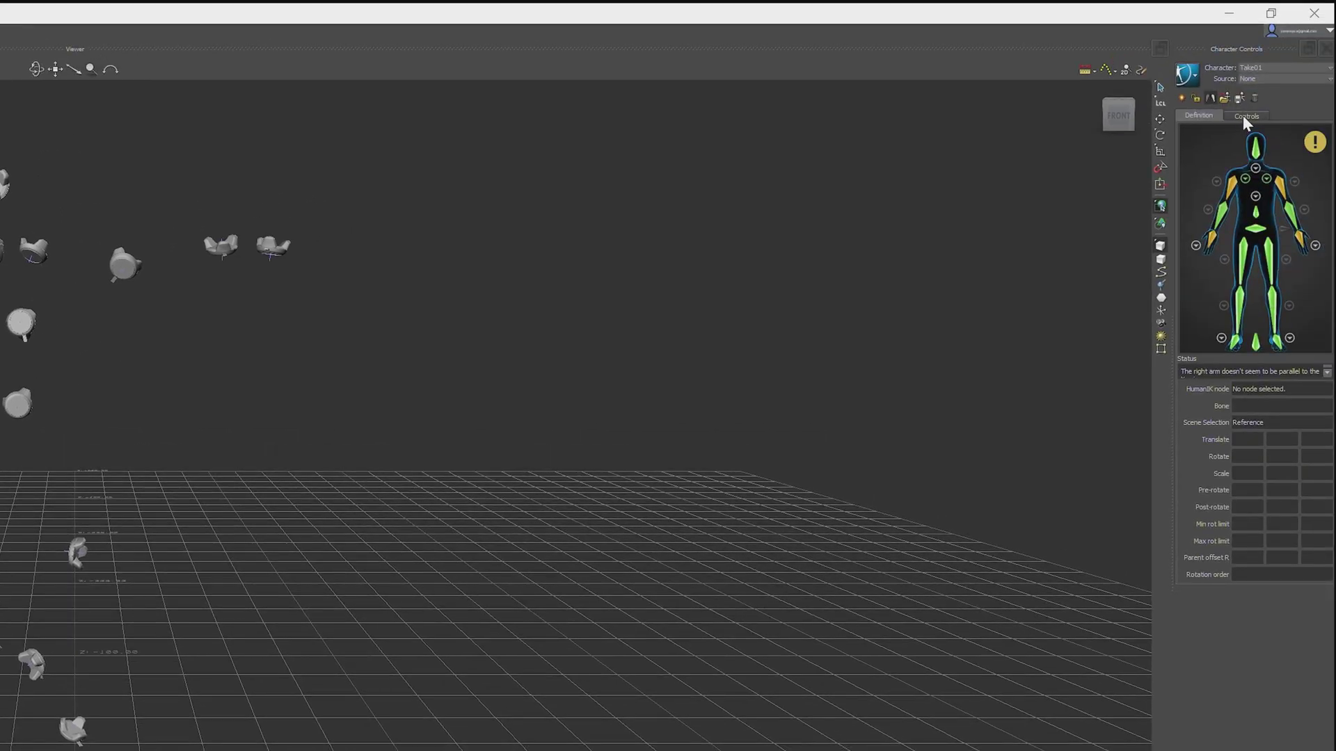
# Lock the Take01 character's definition as a biped and return to its bone mapping
pyautogui.click(1200, 98)
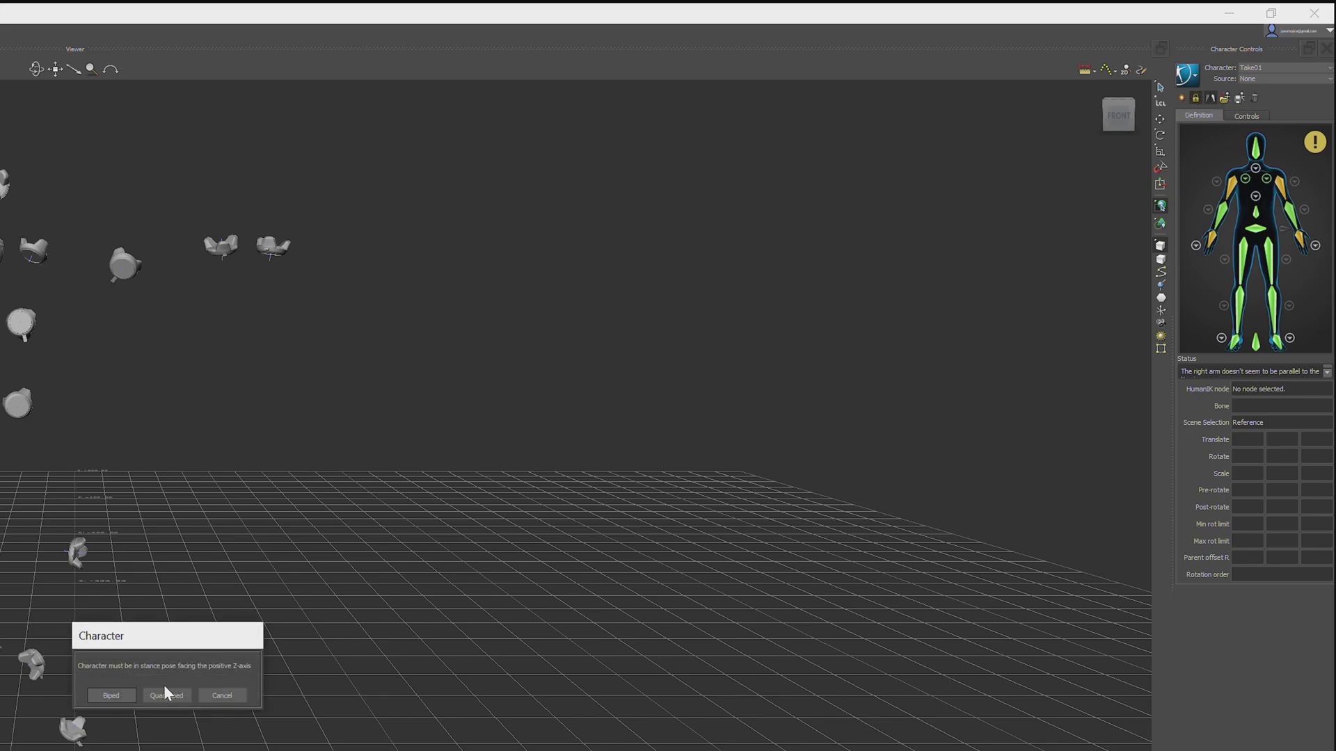
pyautogui.click(100, 696)
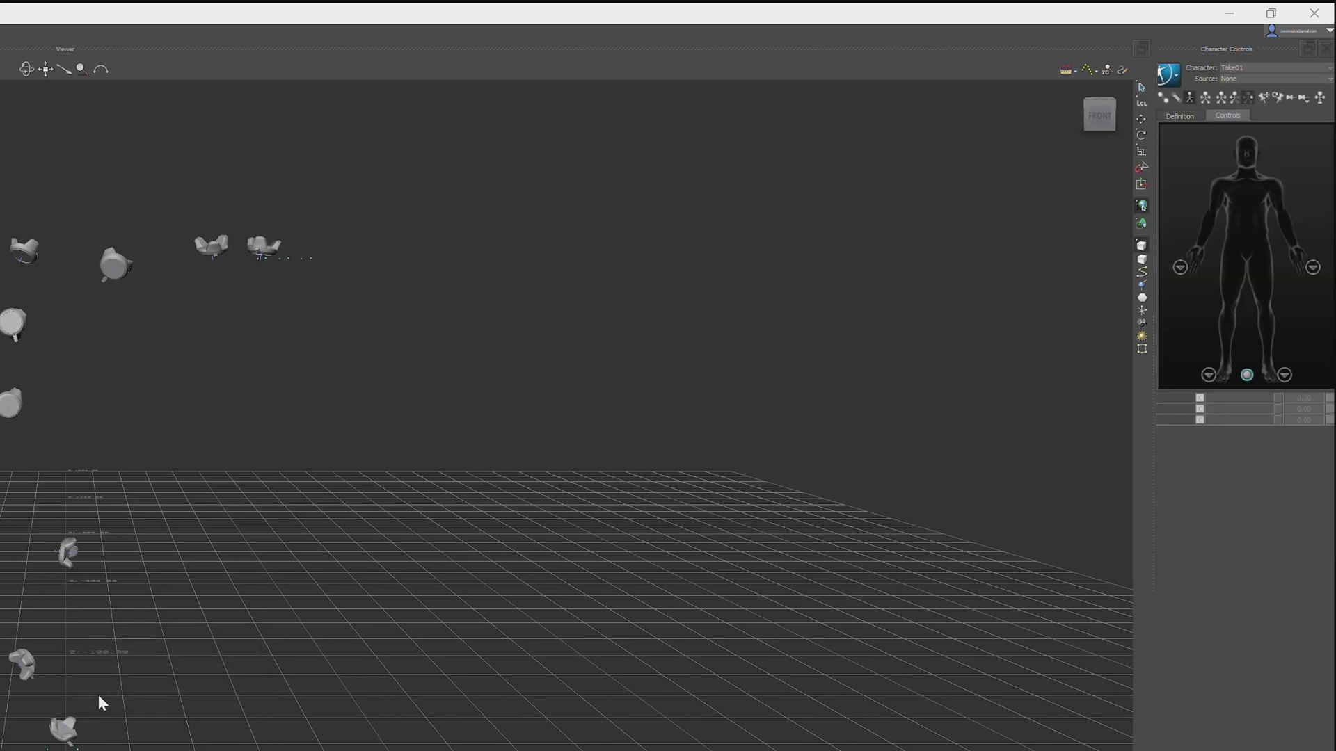
pyautogui.click(1187, 117)
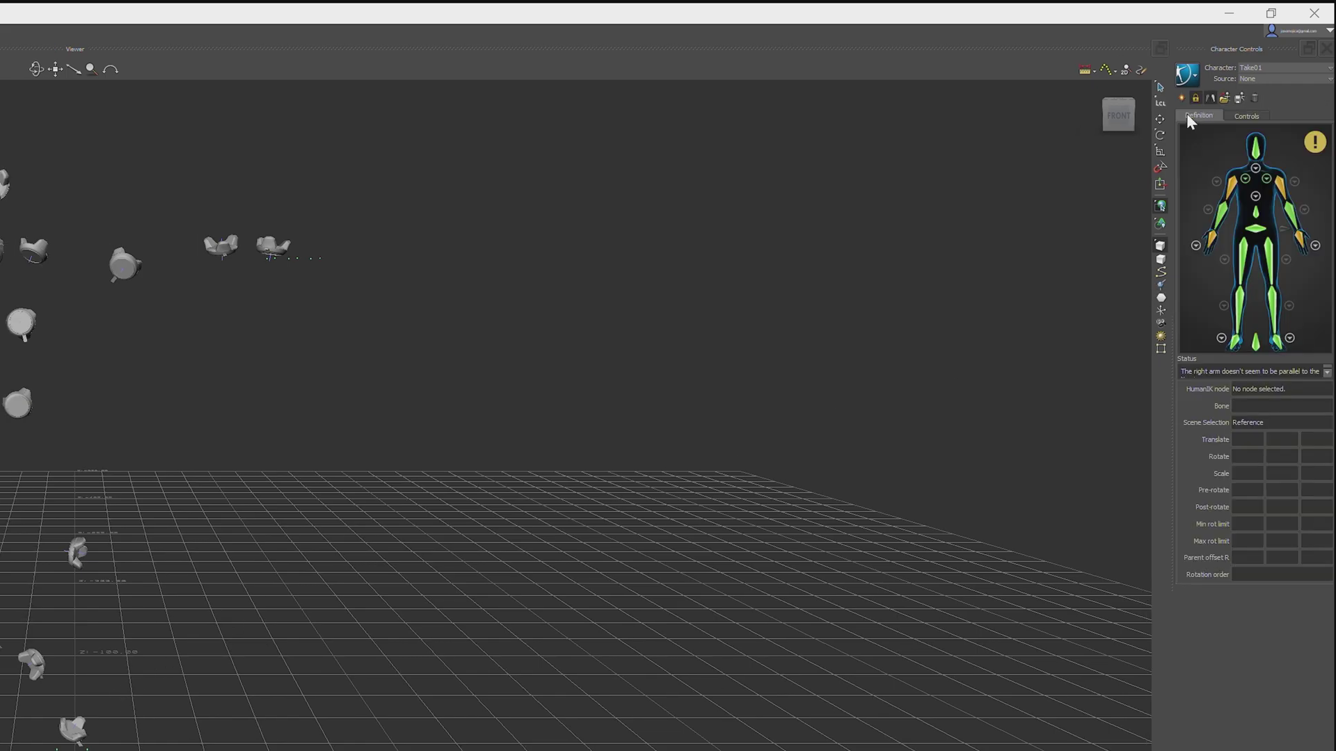
# Save the skeleton definition as a template named Workflow, keeping Reference as the example bone and no prefix
pyautogui.click(1237, 100)
pyautogui.moveTo(1267, 211); pyautogui.dragTo(479, 446)
pyautogui.doubleClick(478, 480)
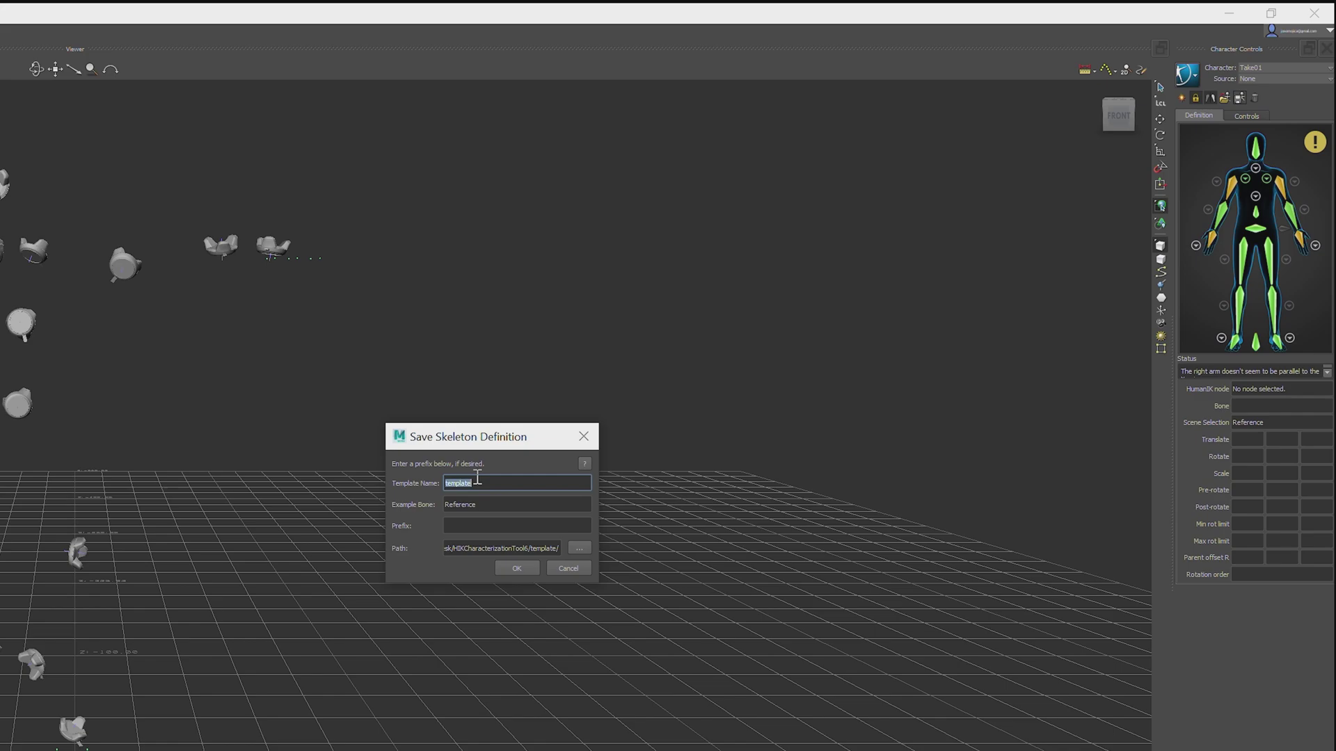
pyautogui.write('Workflow')
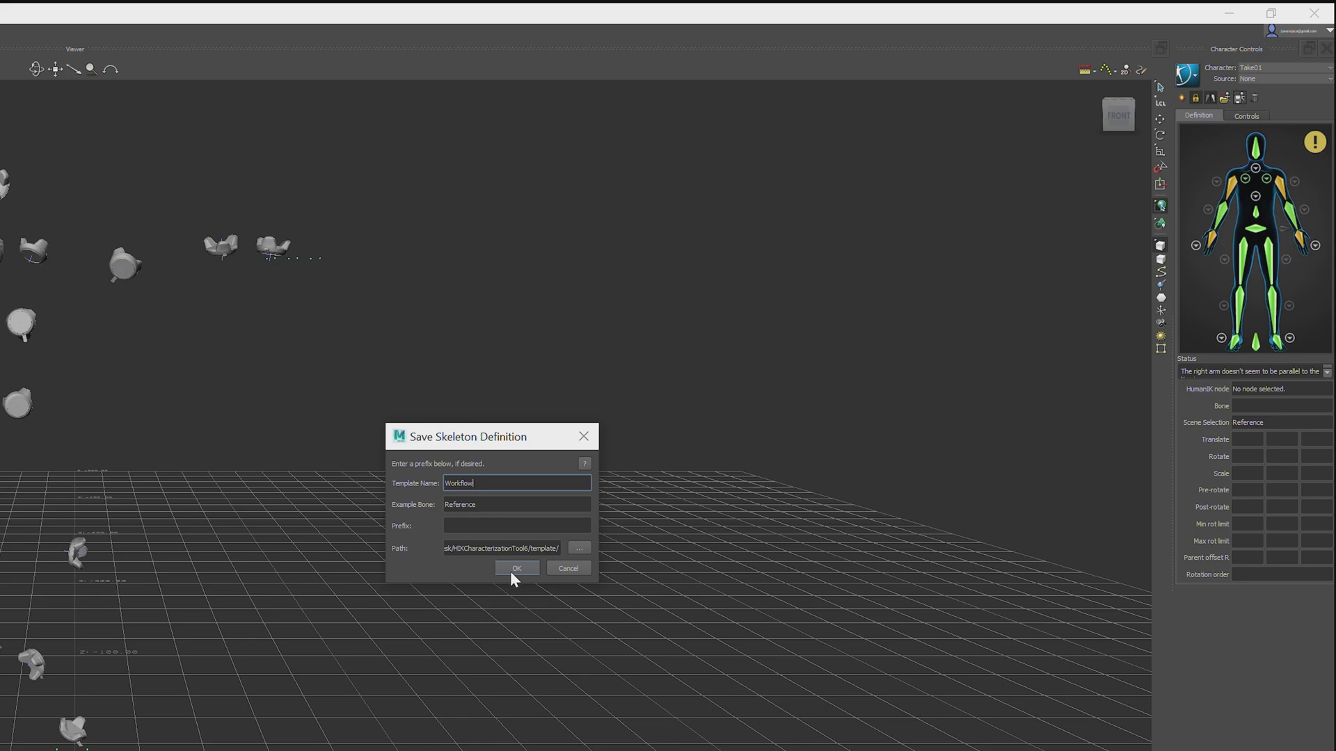
pyautogui.click(512, 572)
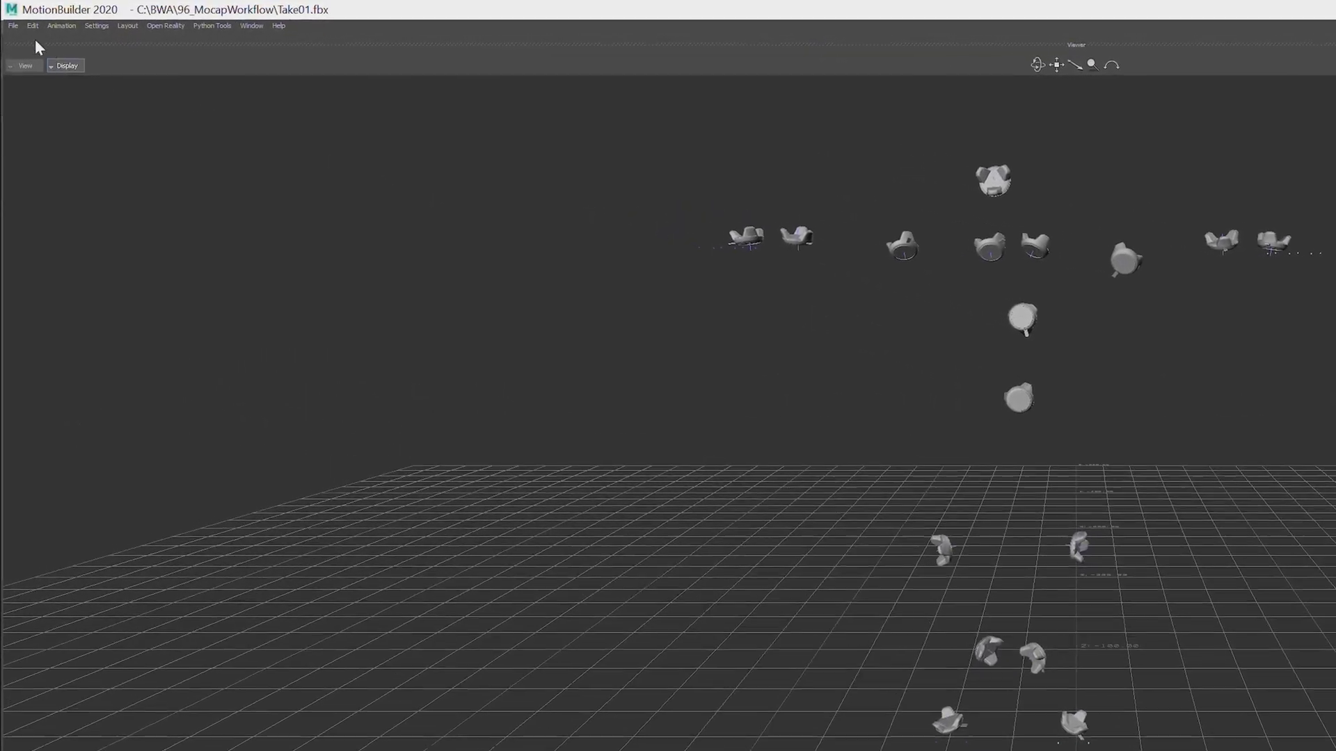
# Save the scene as a new file named Take01_Mapped.fbx in the 96_MocapWorkflow folder with the default save options
pyautogui.click(17, 31)
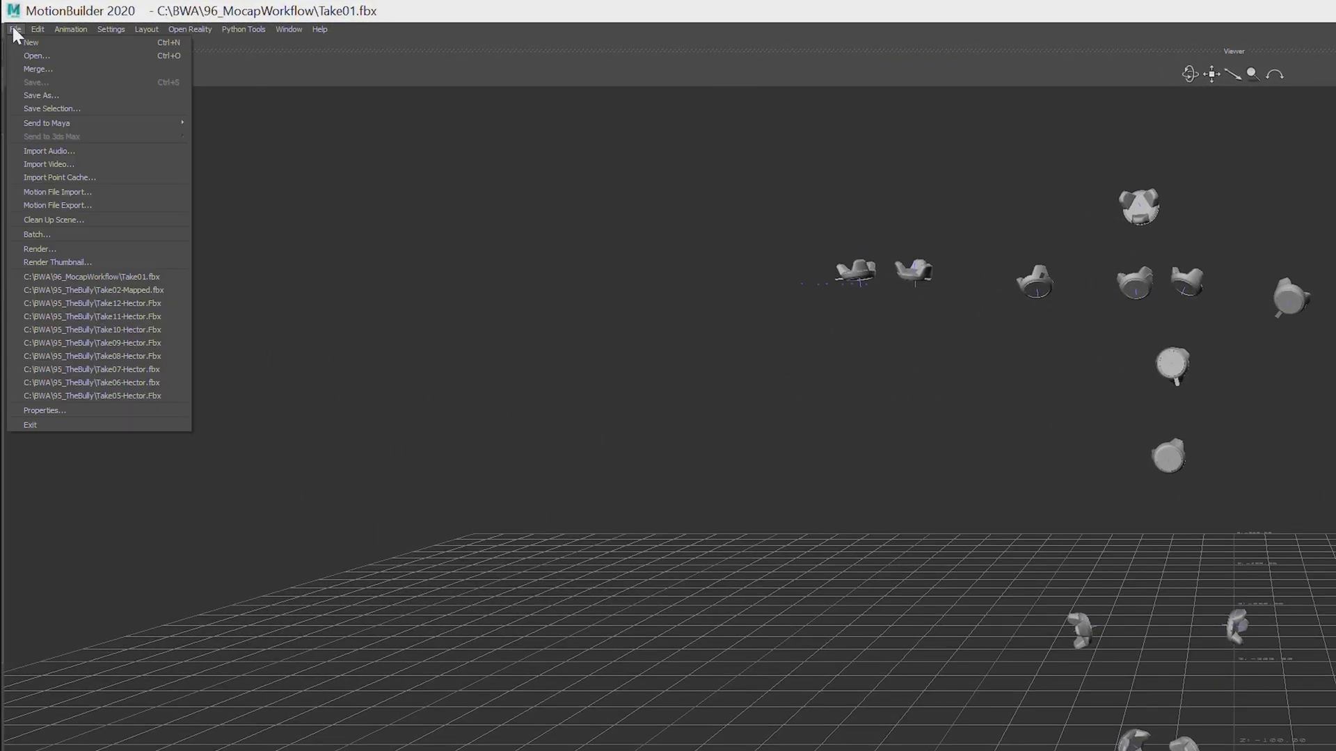
pyautogui.click(27, 94)
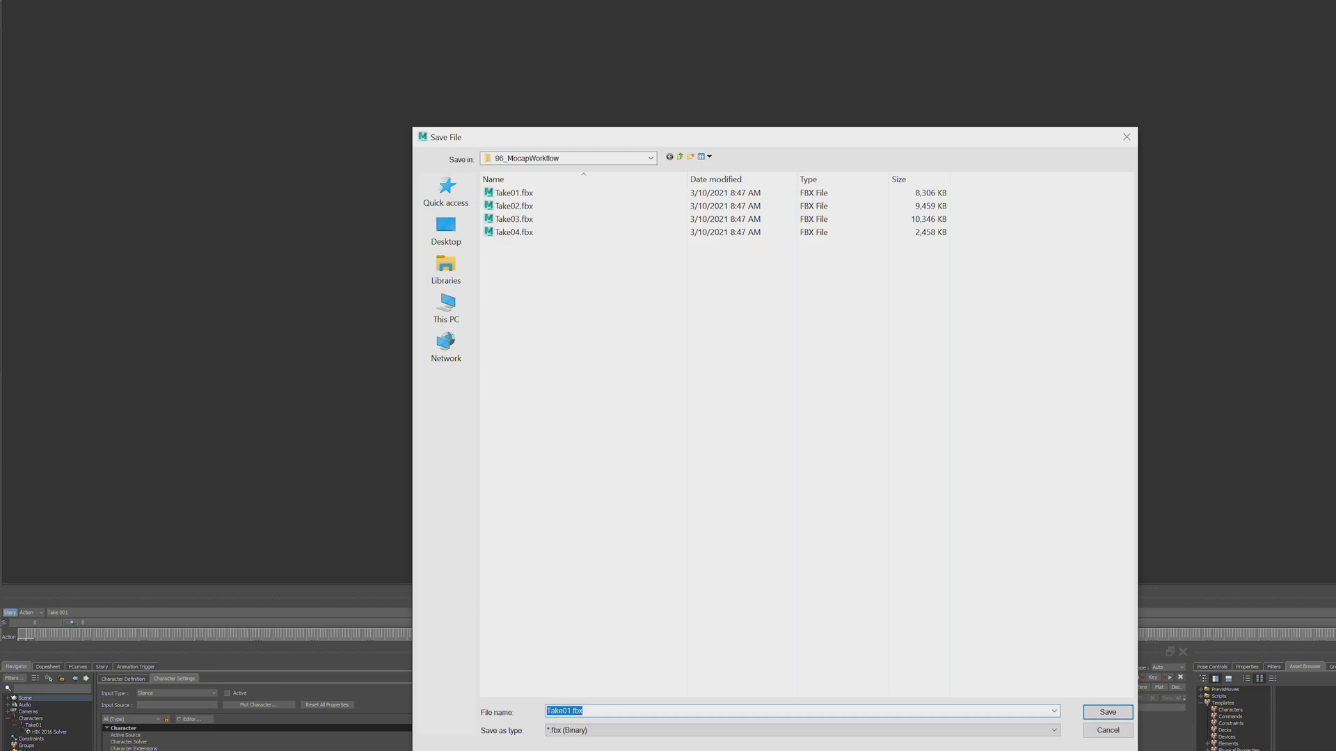
pyautogui.click(569, 710)
pyautogui.write('_Mapped')
pyautogui.press('Return')
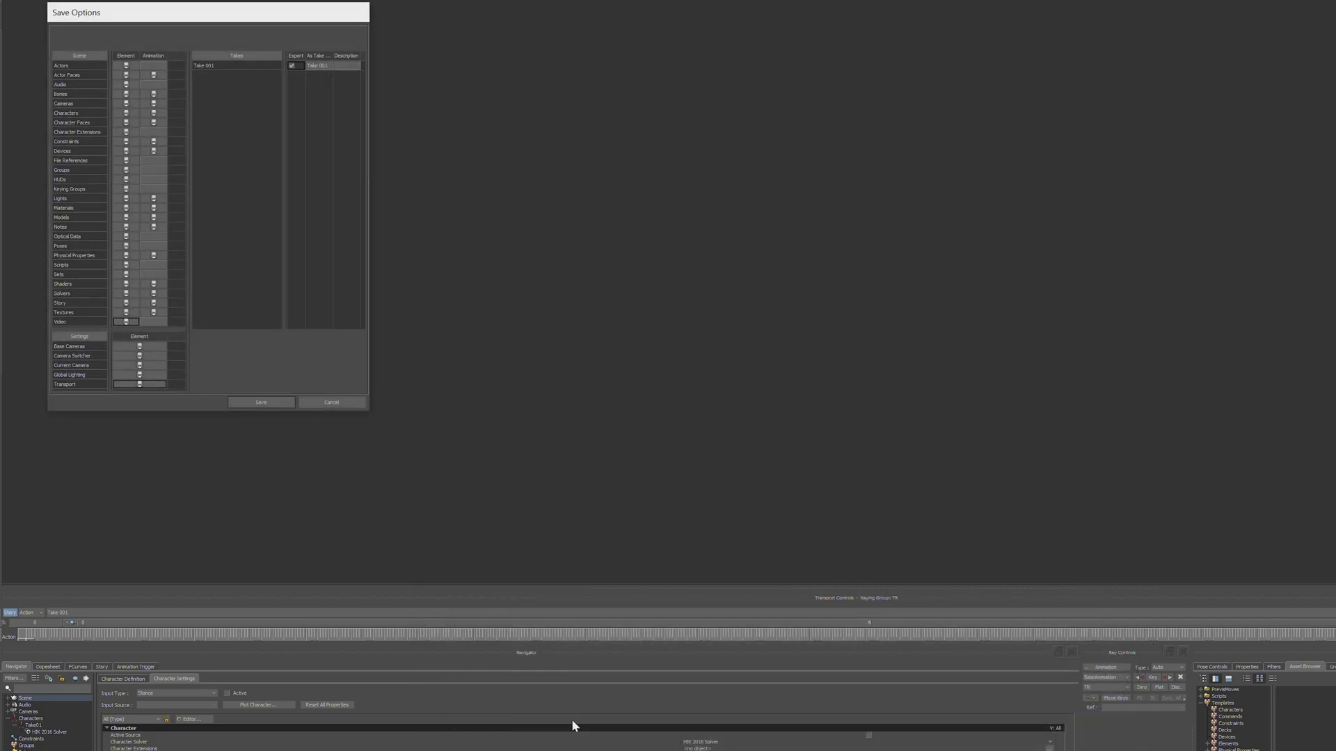
pyautogui.click(248, 403)
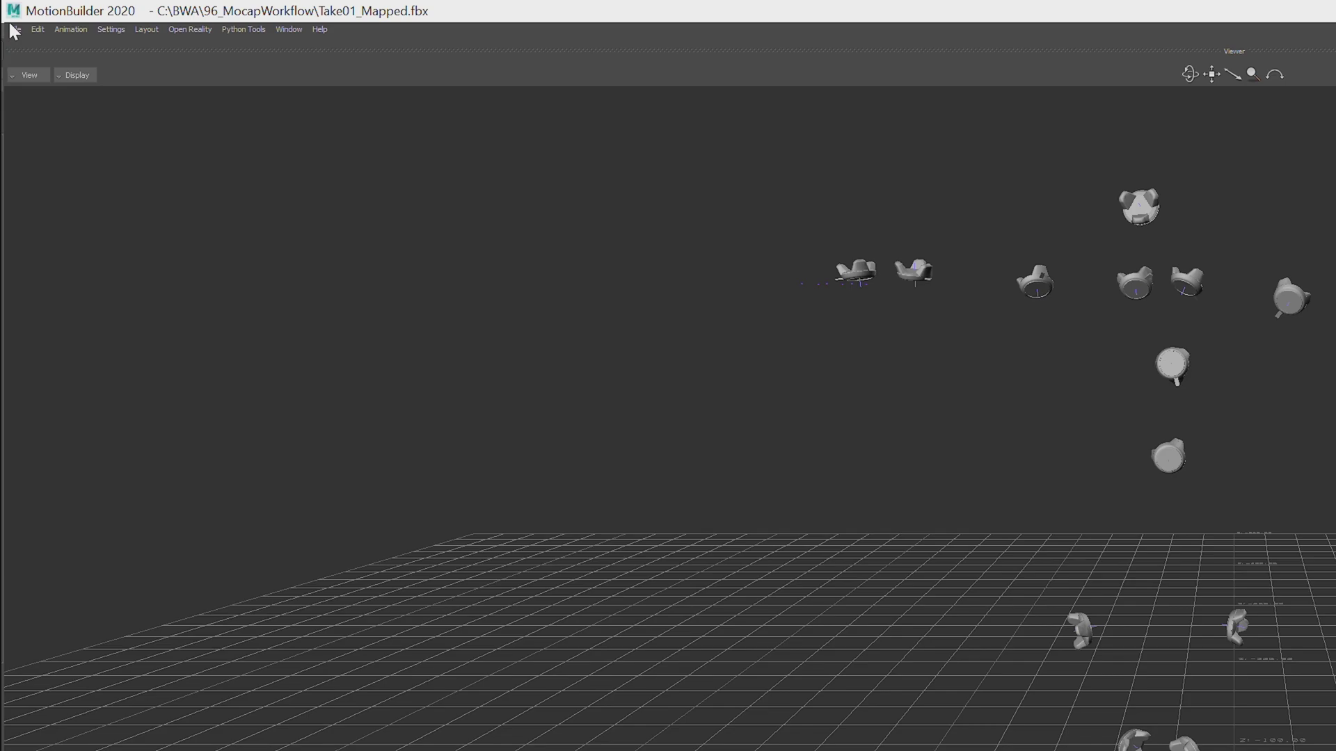
# Open Take02.fbx from the 96_MocapWorkflow folder with the default open options
pyautogui.click(15, 30)
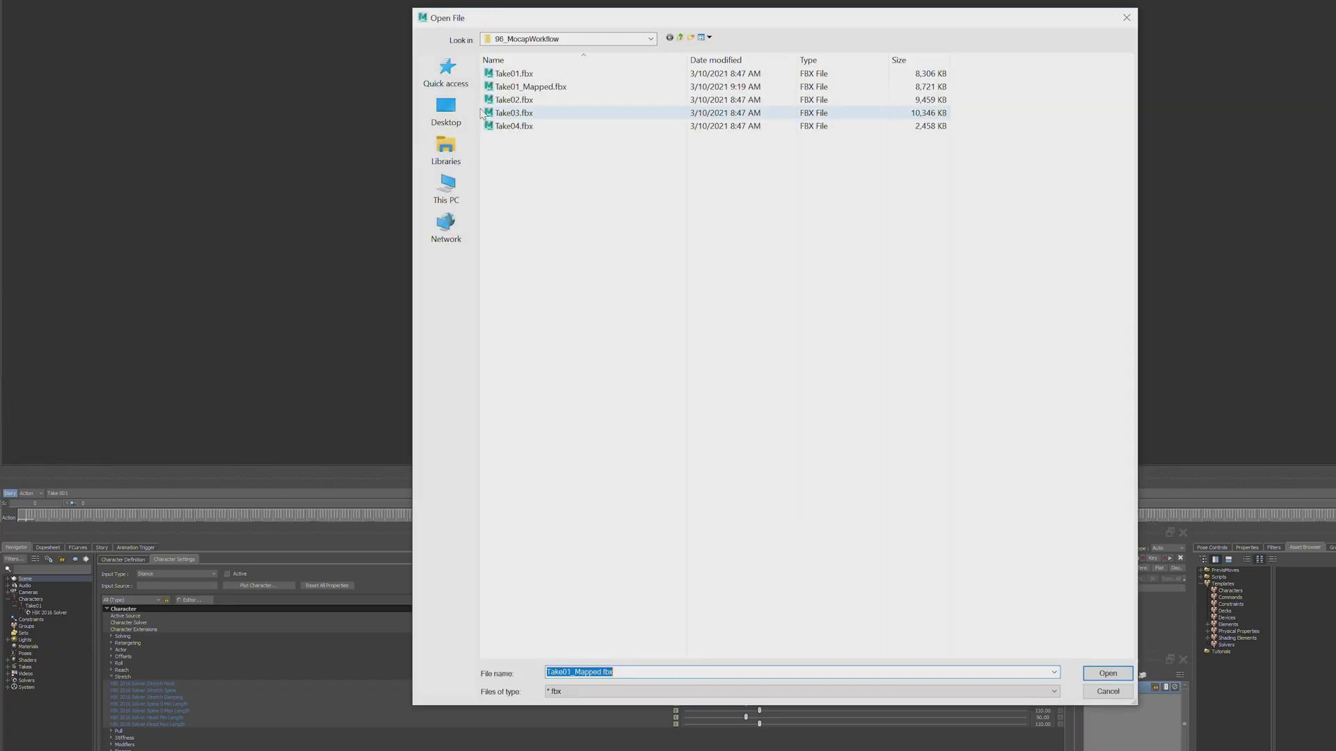
pyautogui.click(504, 101)
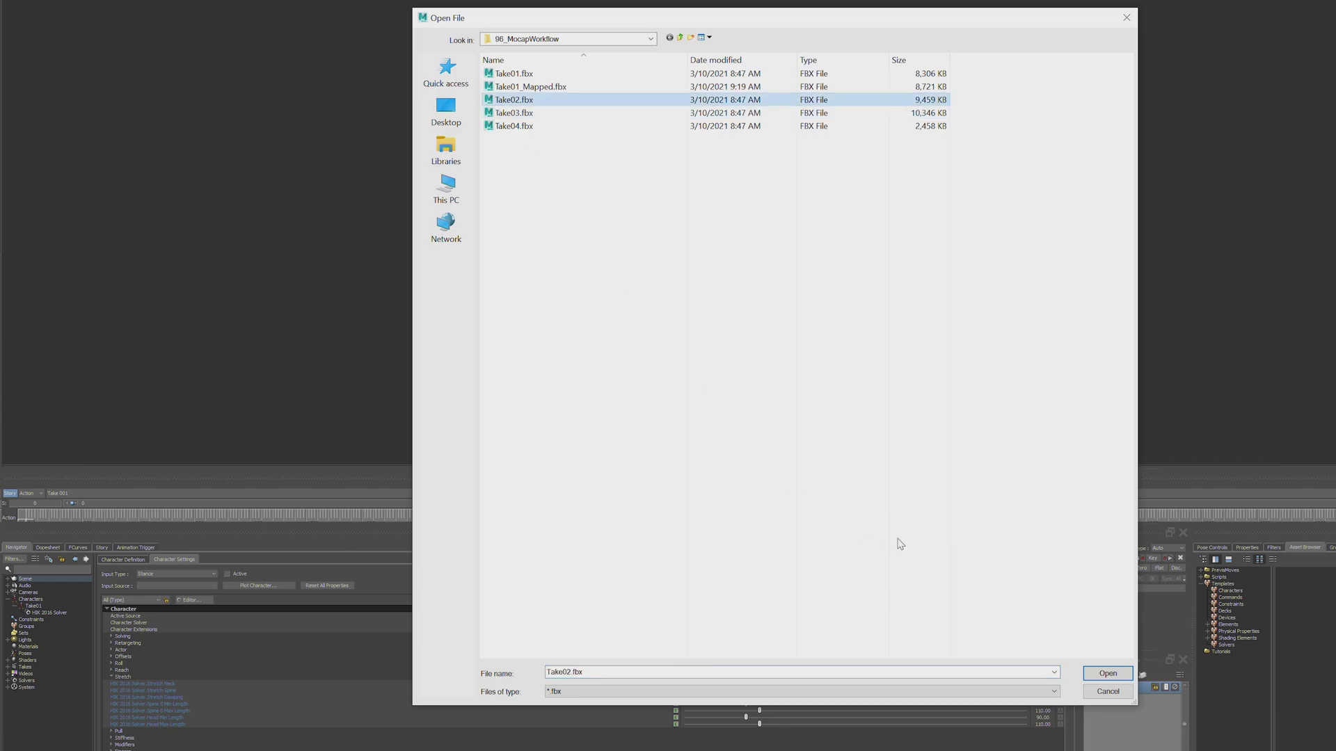
pyautogui.click(1108, 673)
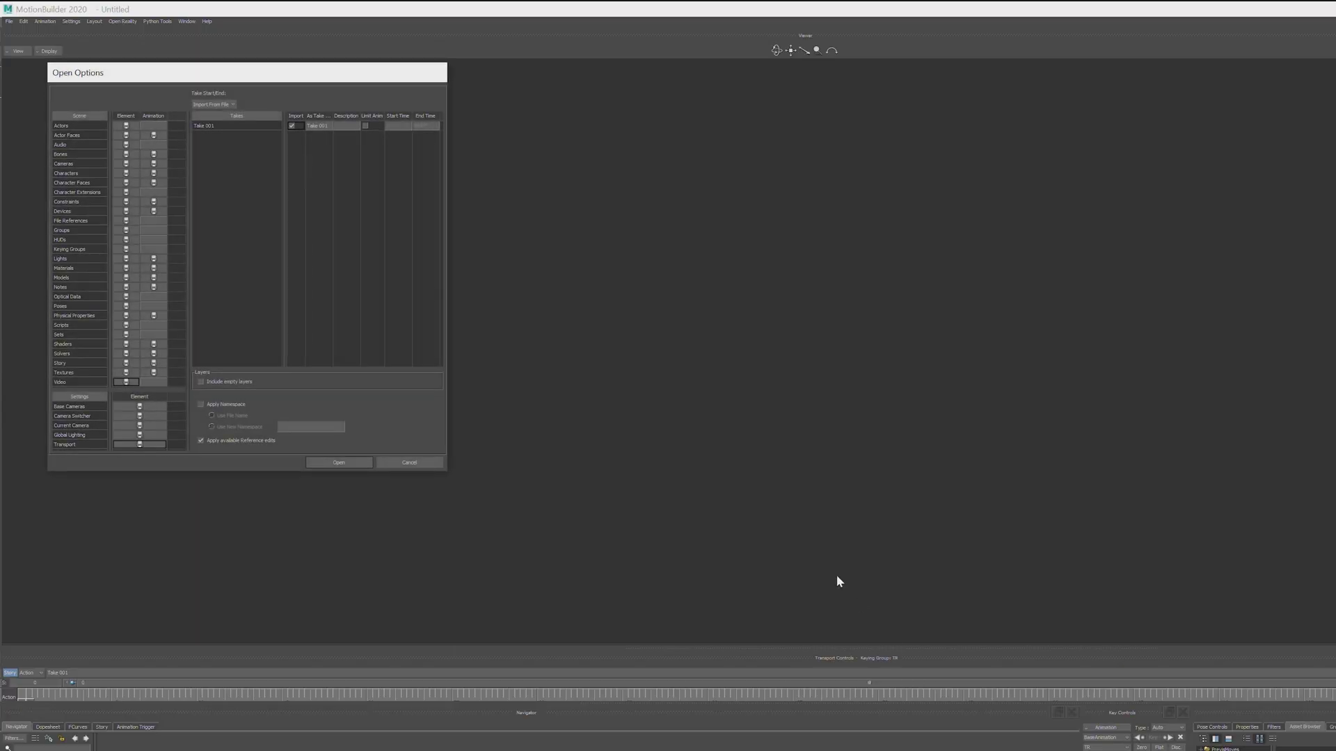
pyautogui.click(315, 463)
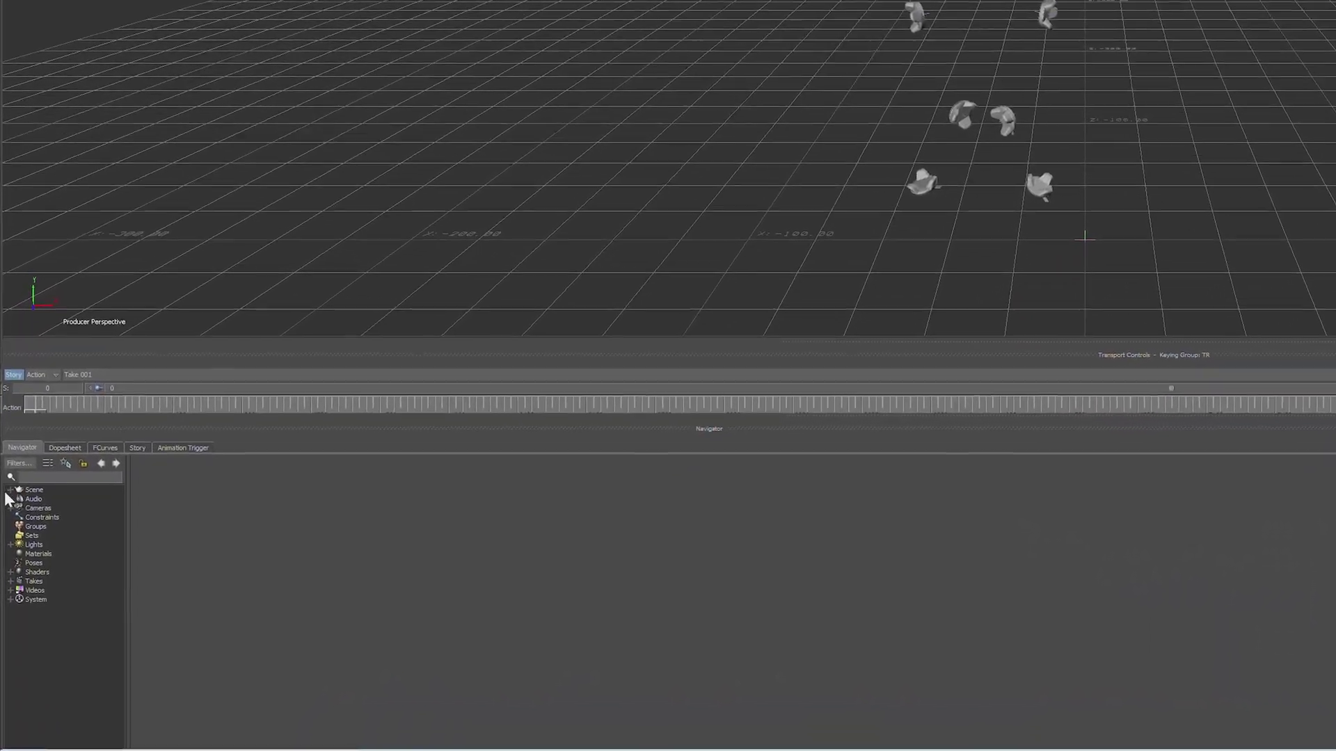
# Batch-rename all nodes from HMD_0 through Generic_Tracker_19 under Reference as a numbered series starting at T1
pyautogui.click(10, 485)
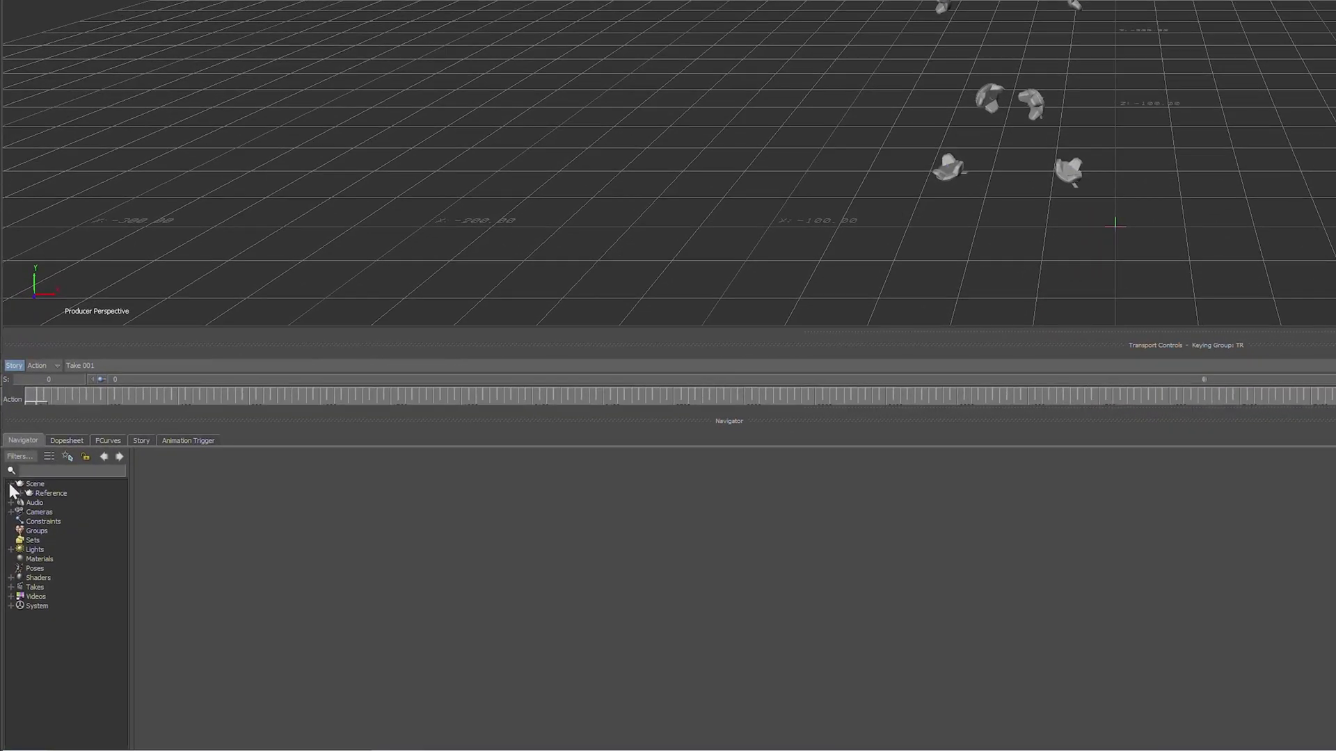
pyautogui.click(21, 493)
pyautogui.click(54, 503)
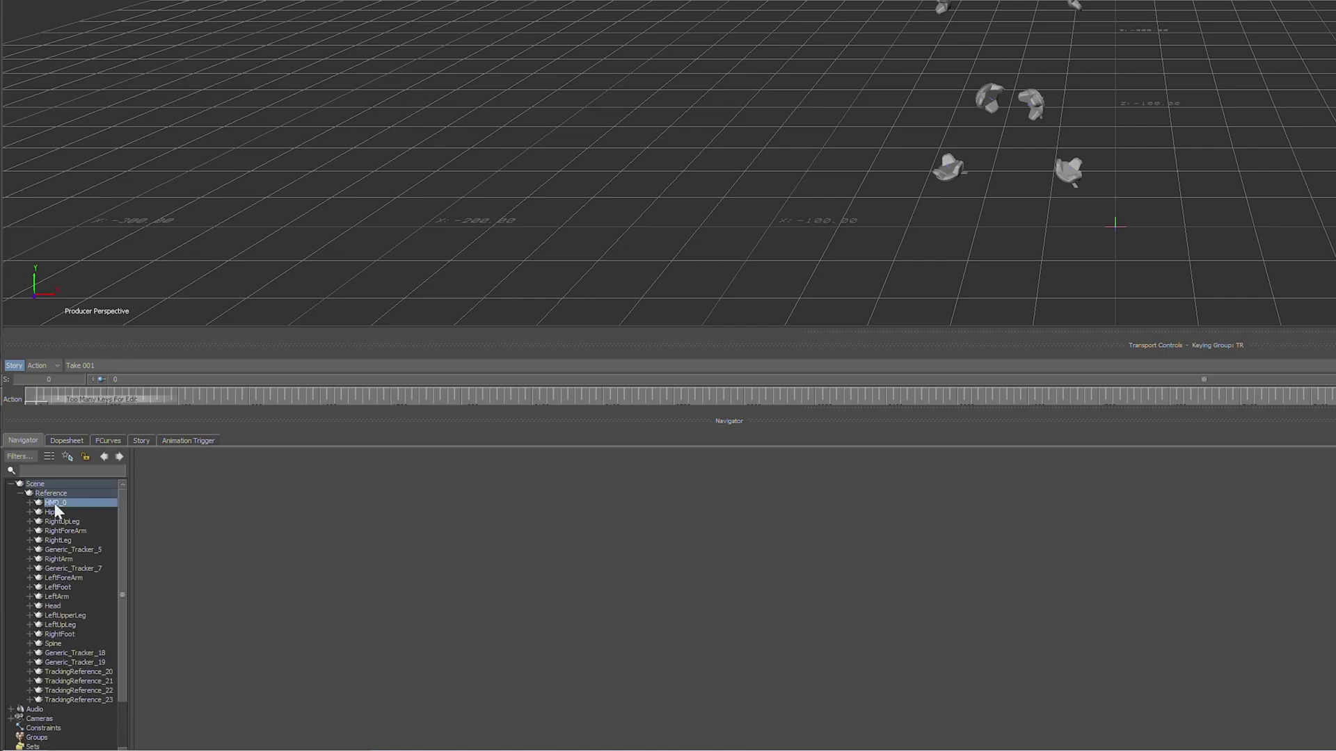
pyautogui.keyDown('shift'); pyautogui.click(56, 662); pyautogui.keyUp('shift')
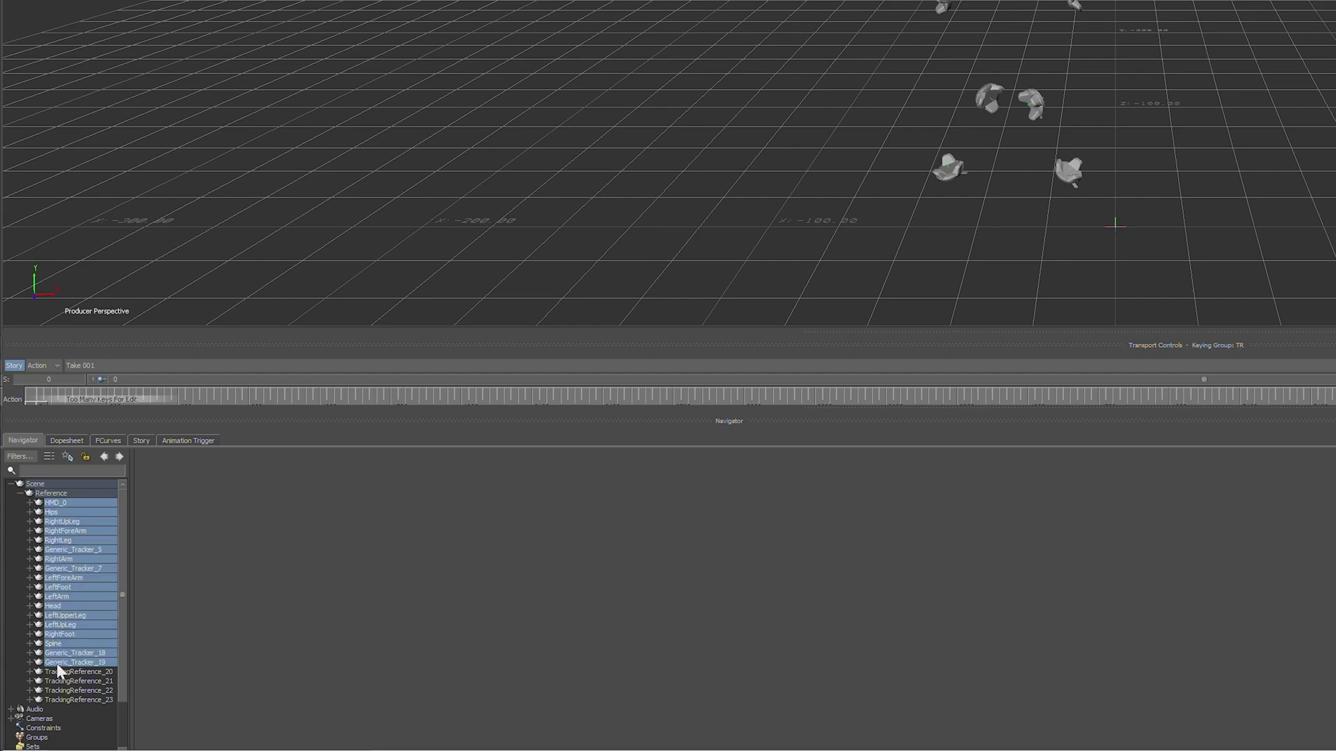
pyautogui.rightClick(58, 502)
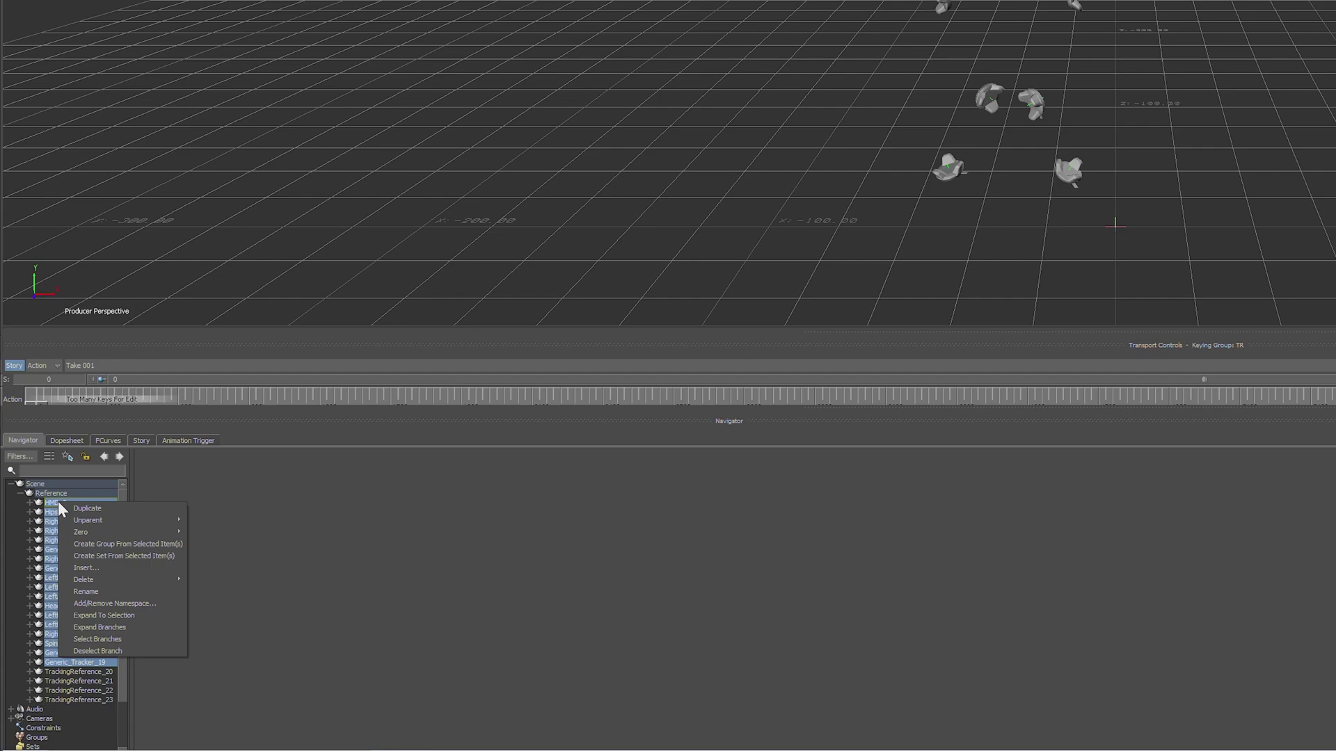
pyautogui.click(93, 592)
pyautogui.write('T1')
pyautogui.press('Return')
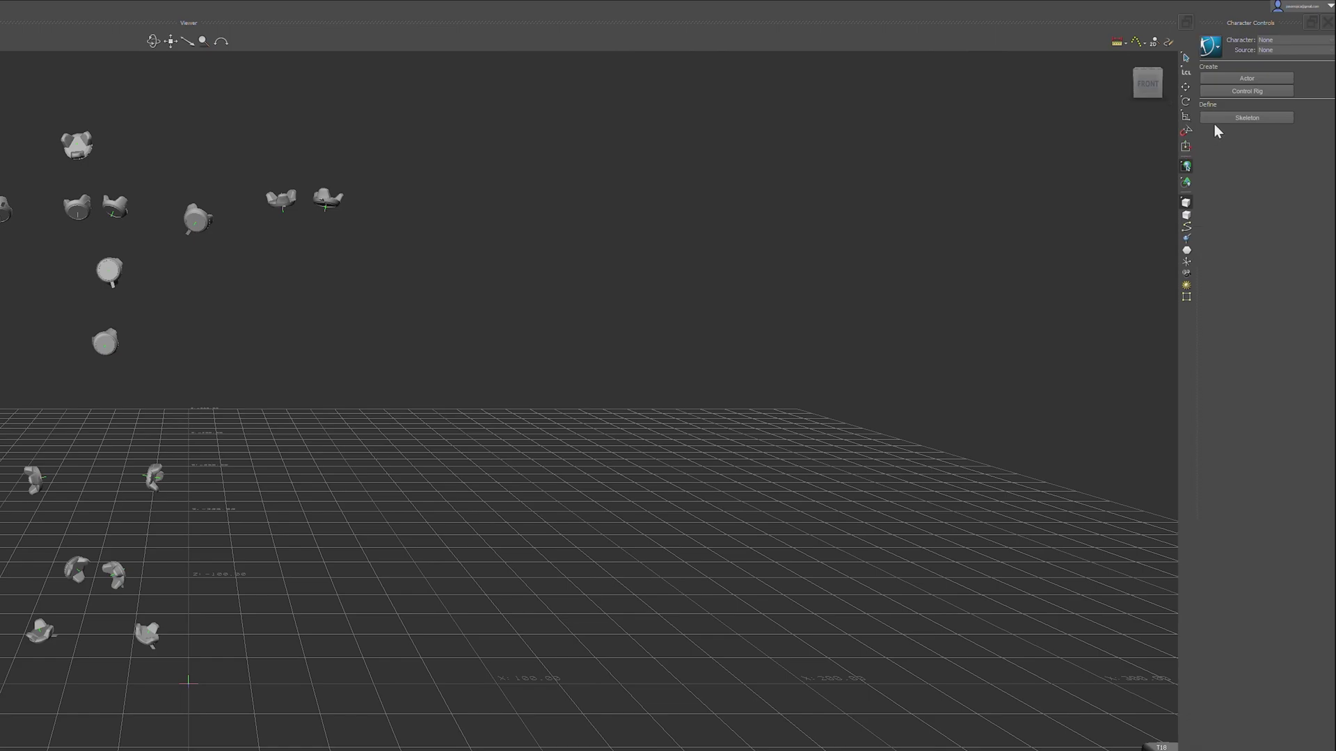
# Define a skeleton for a new character and load the Workflow definition template onto it with the bone prefix cleared
pyautogui.click(1215, 122)
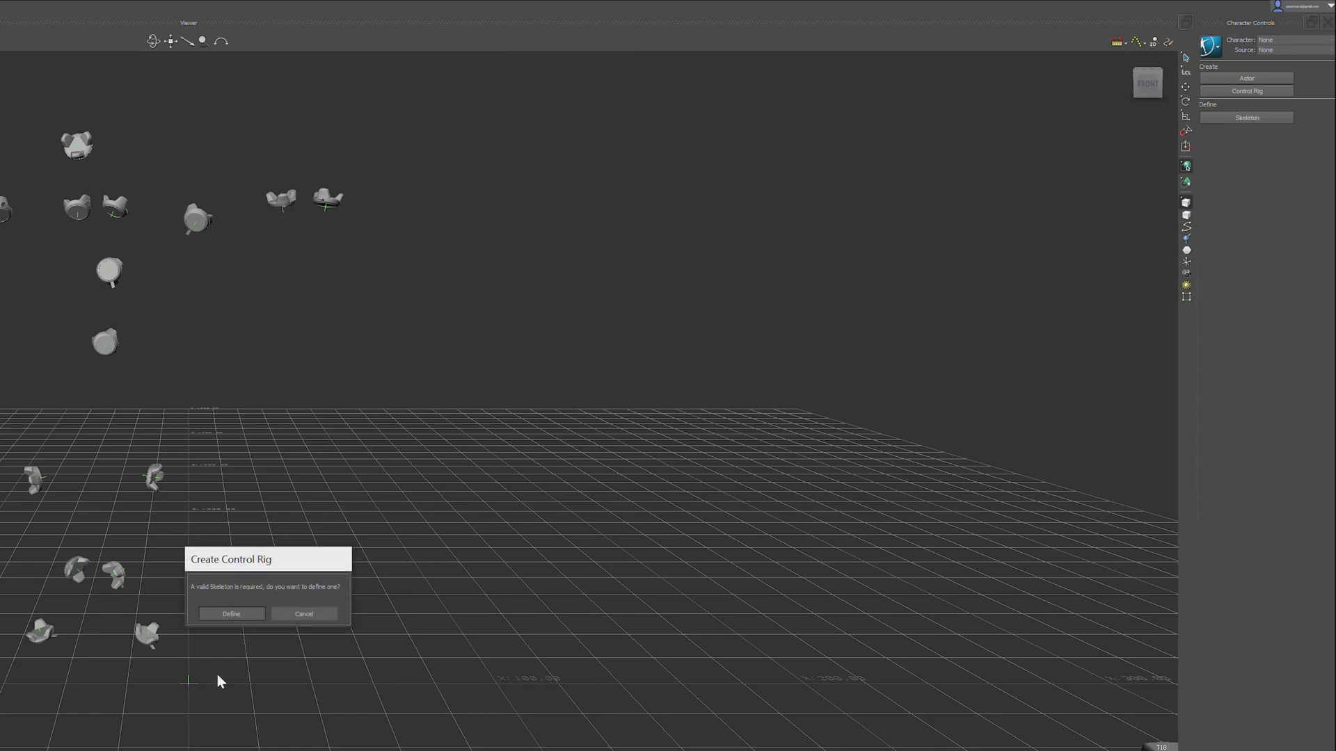
pyautogui.click(238, 615)
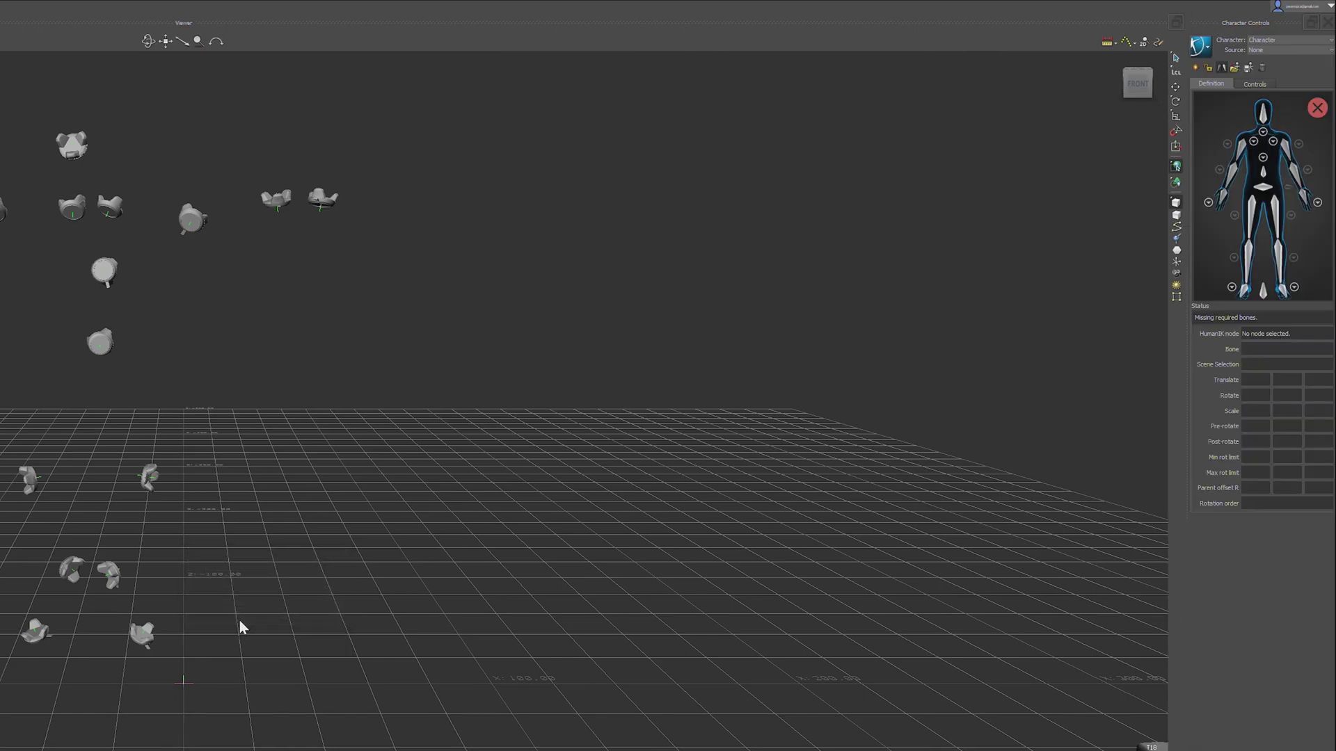
pyautogui.click(141, 646)
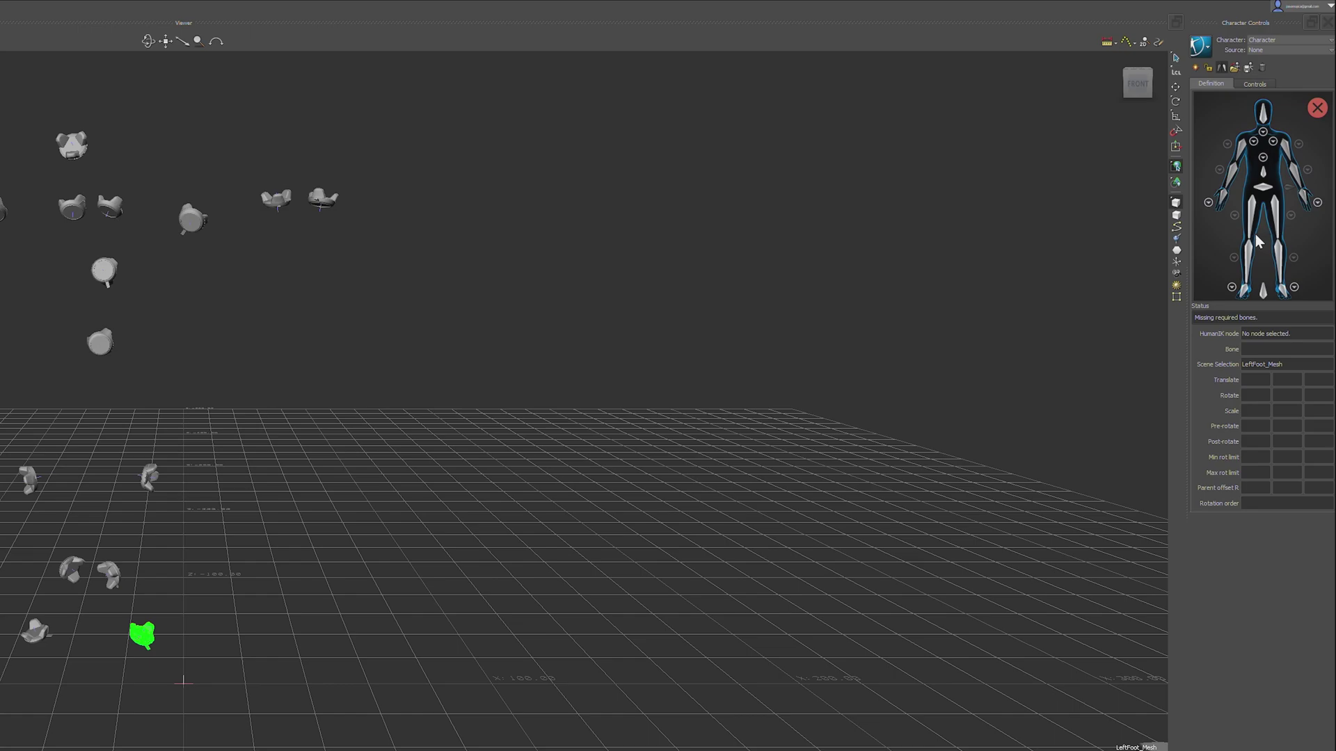
pyautogui.click(1234, 67)
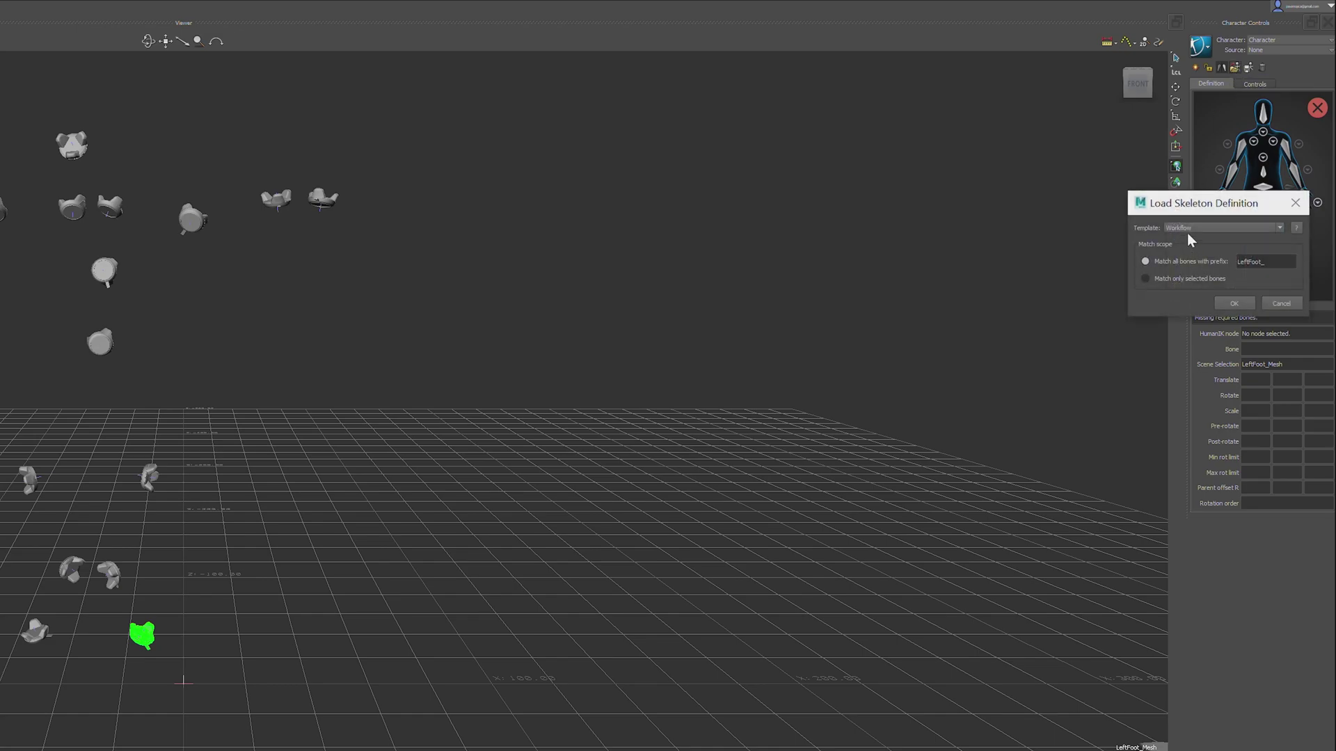
pyautogui.moveTo(1271, 264); pyautogui.dragTo(1189, 269)
pyautogui.press('BackSpace')
pyautogui.click(1208, 280)
pyautogui.click(1217, 302)
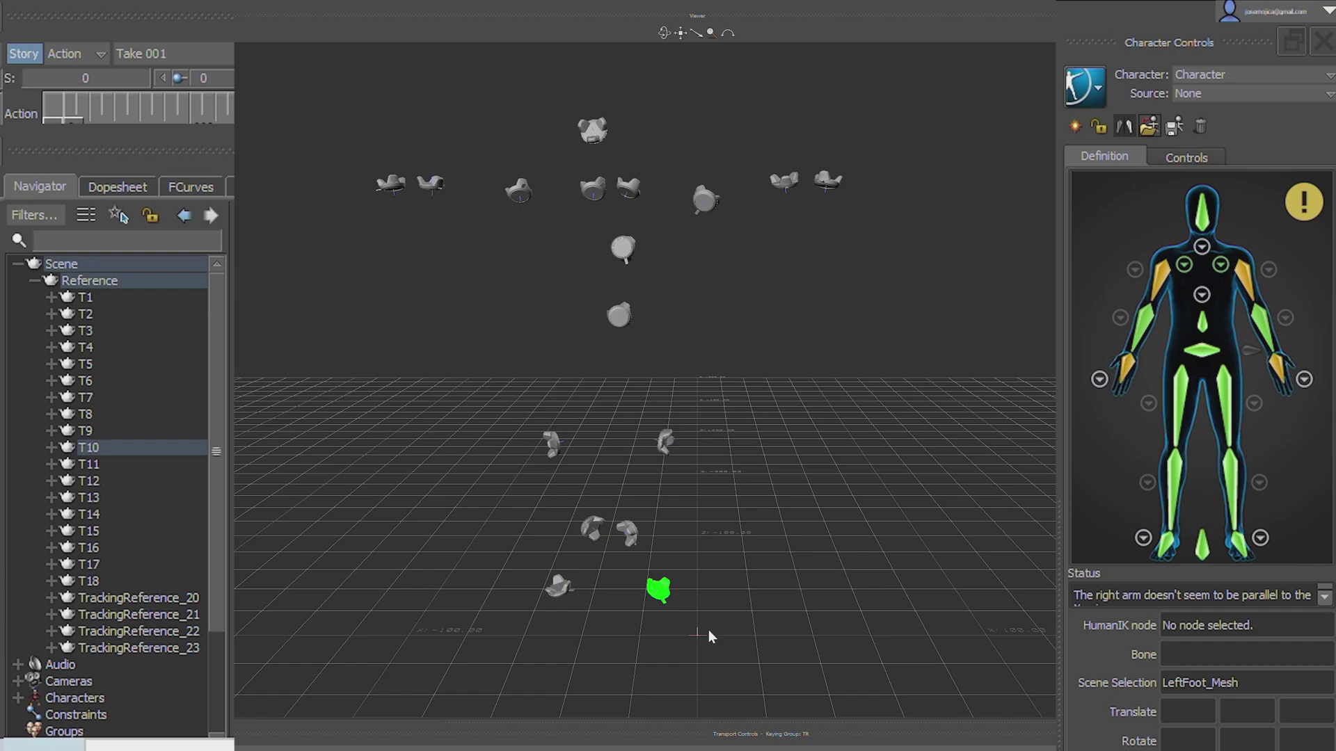
pyautogui.click(88, 515)
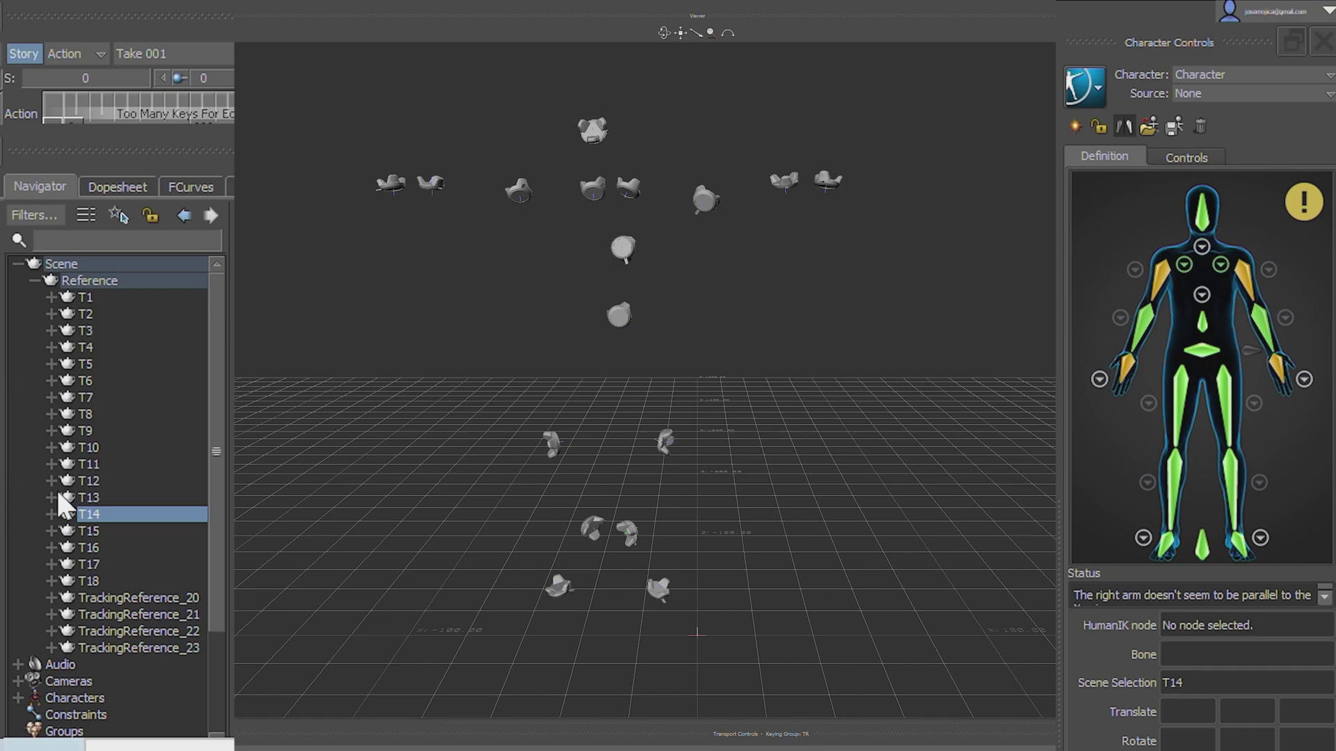
pyautogui.click(67, 467)
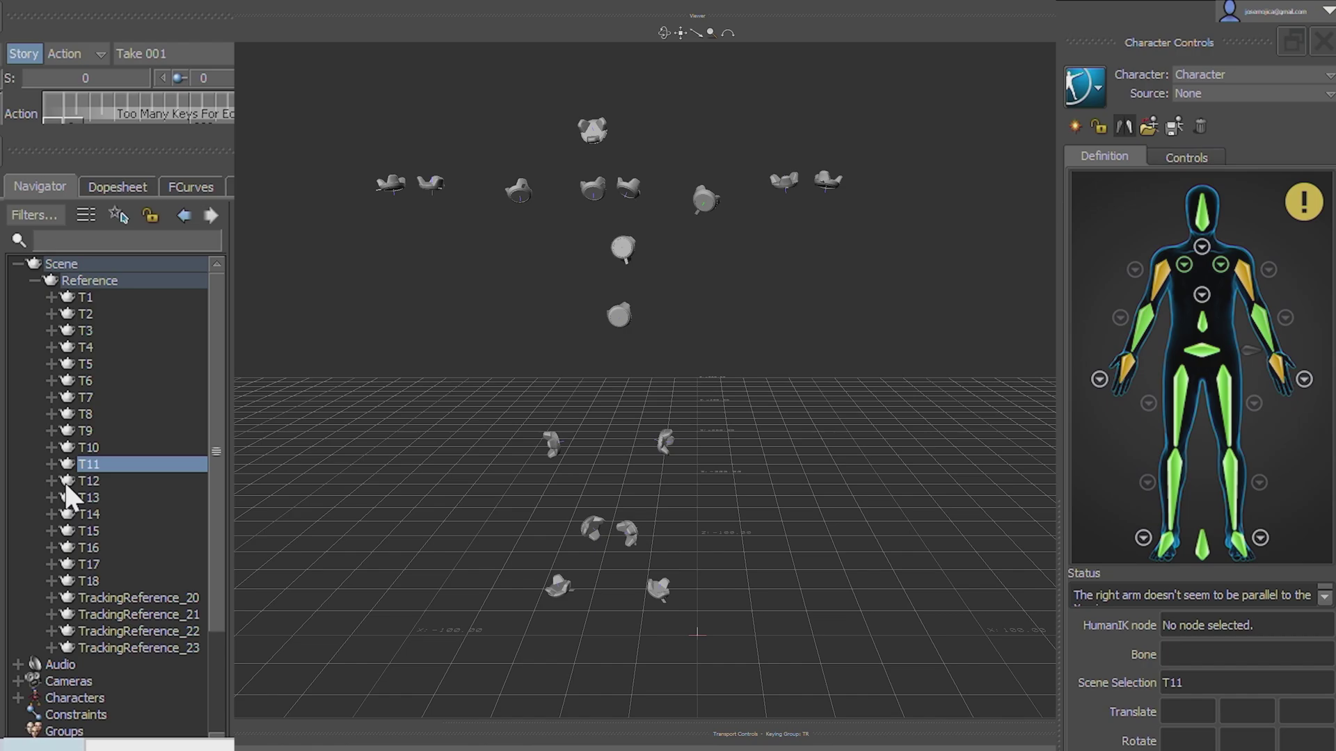
pyautogui.click(66, 487)
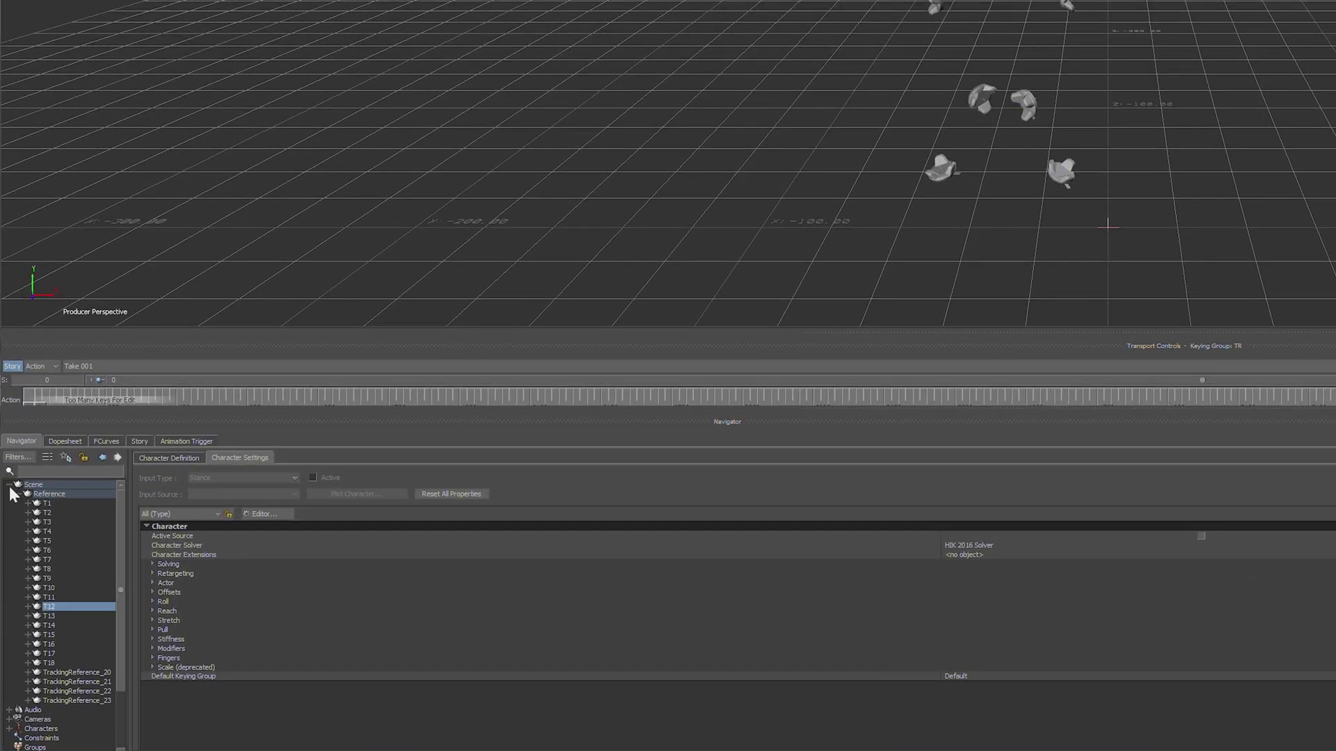
# Rename the new character in the Characters list as Take02 and lock its definition as a biped
pyautogui.click(9, 485)
pyautogui.click(10, 514)
pyautogui.click(47, 522)
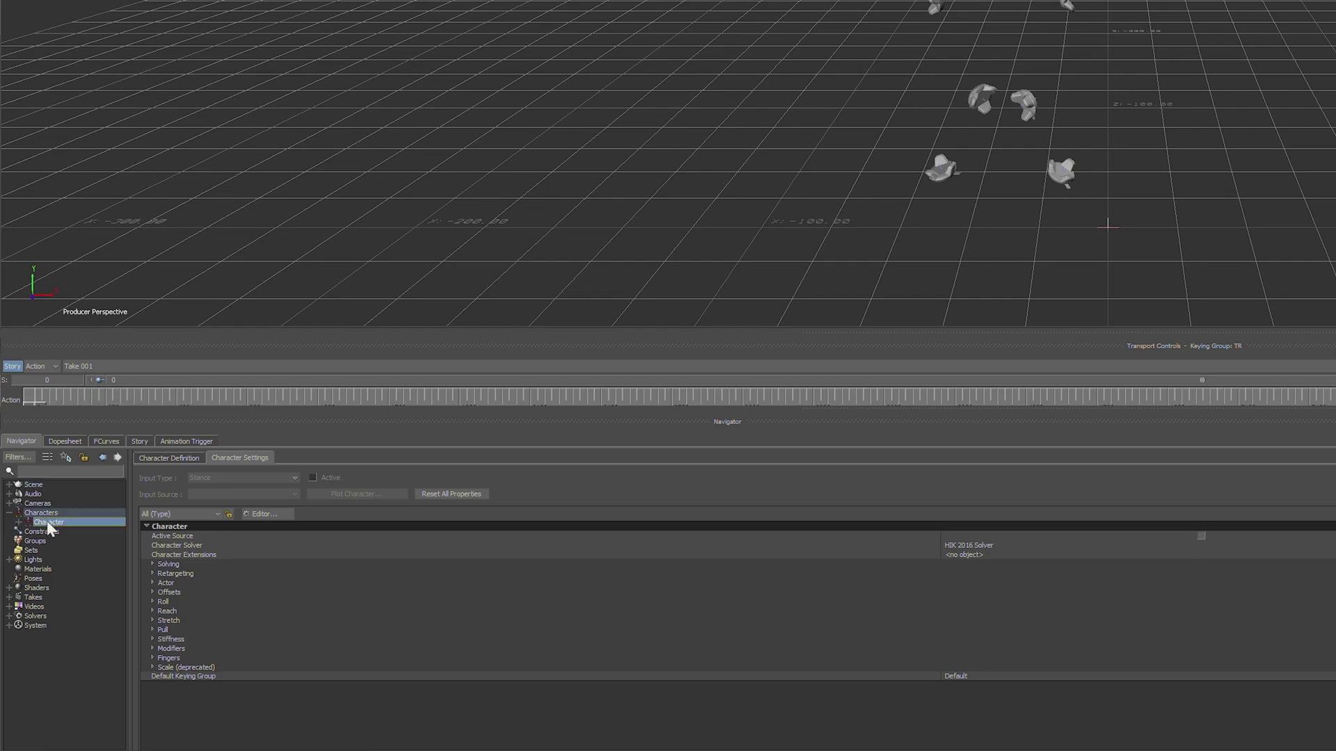
pyautogui.rightClick(48, 522)
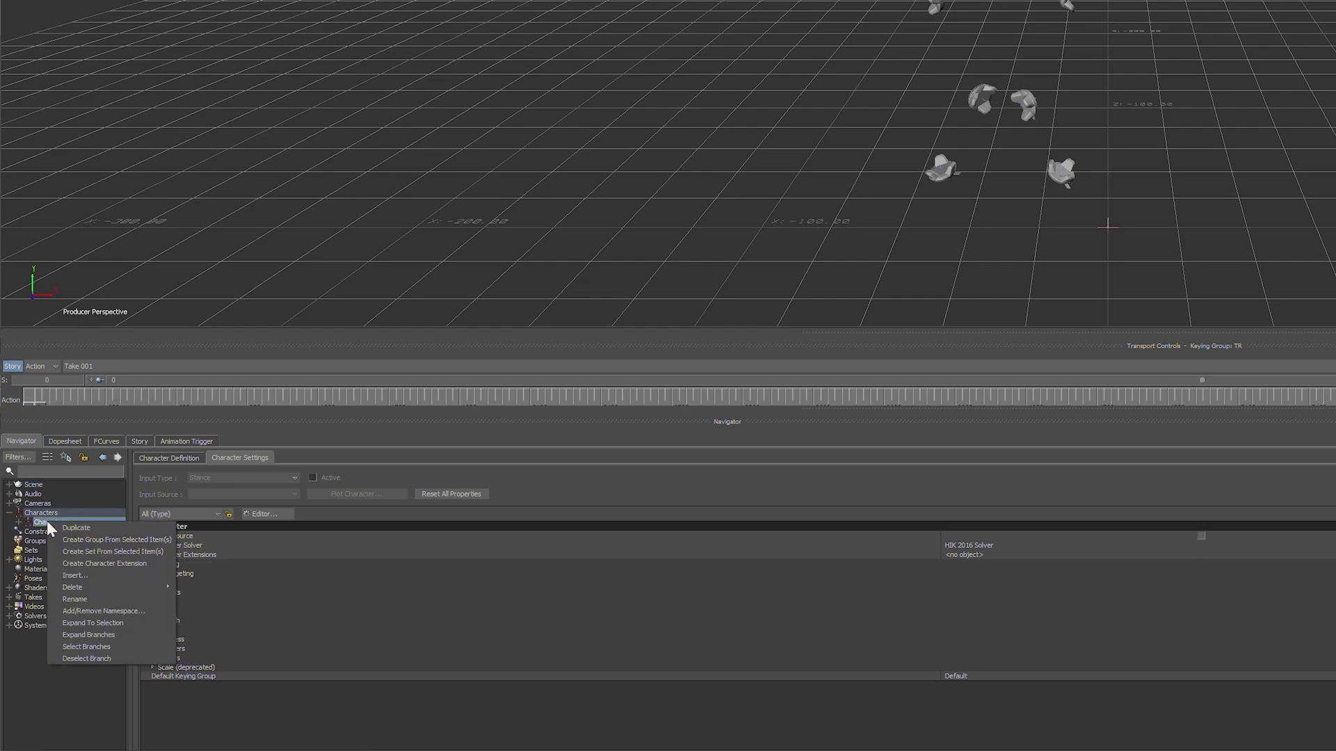
pyautogui.click(91, 598)
pyautogui.write('Take02')
pyautogui.press('Return')
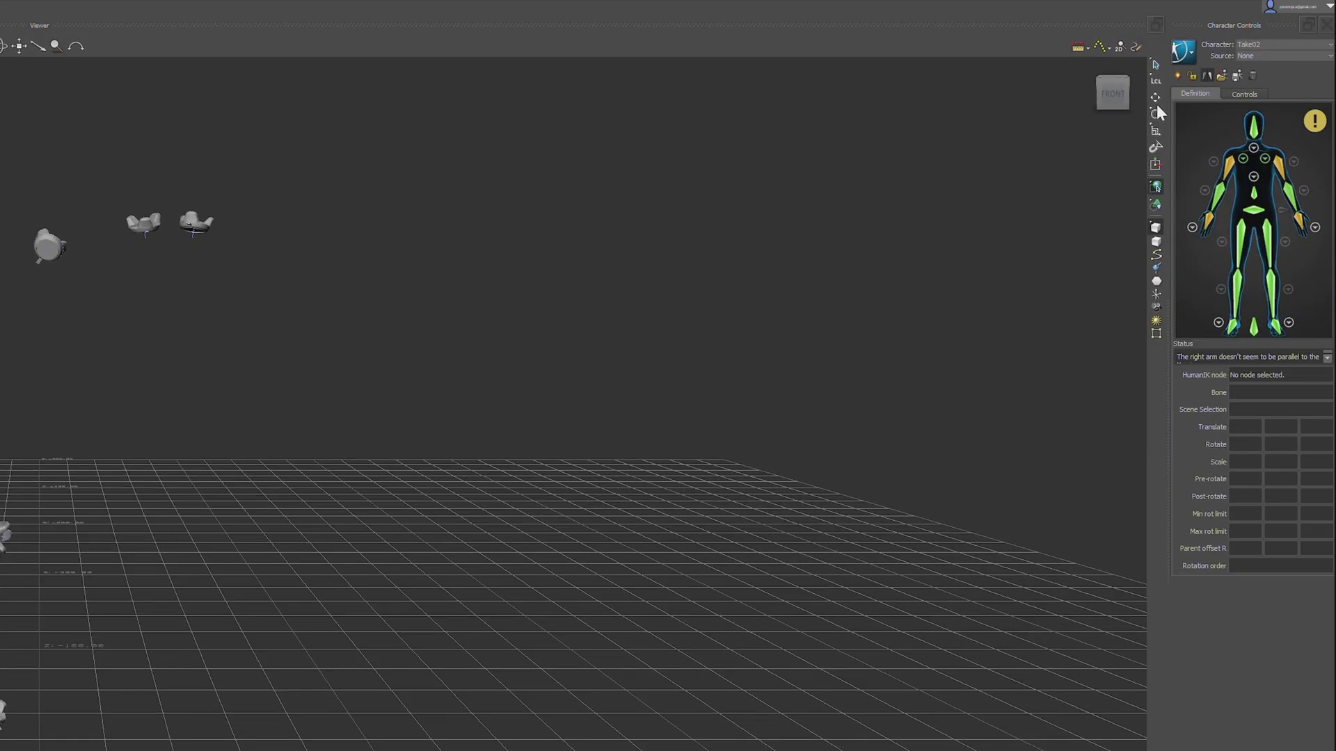
pyautogui.click(1190, 75)
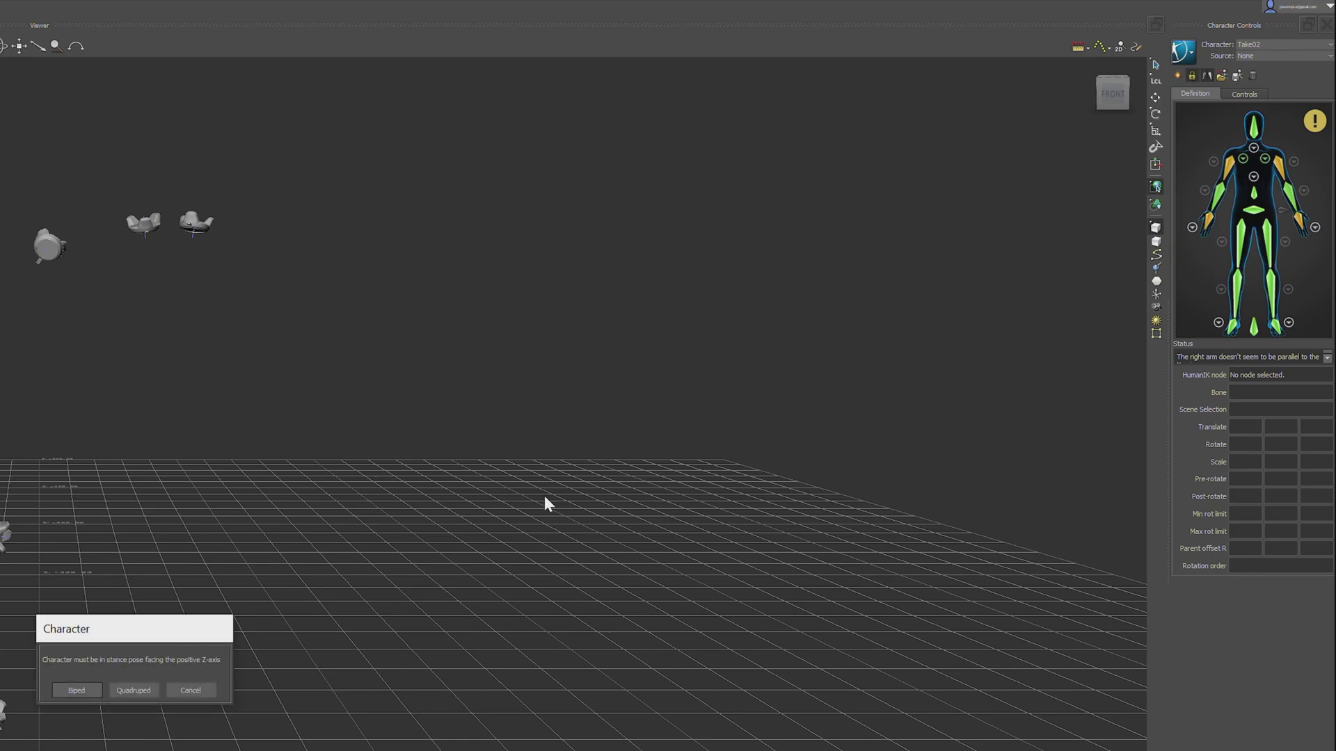
pyautogui.click(75, 690)
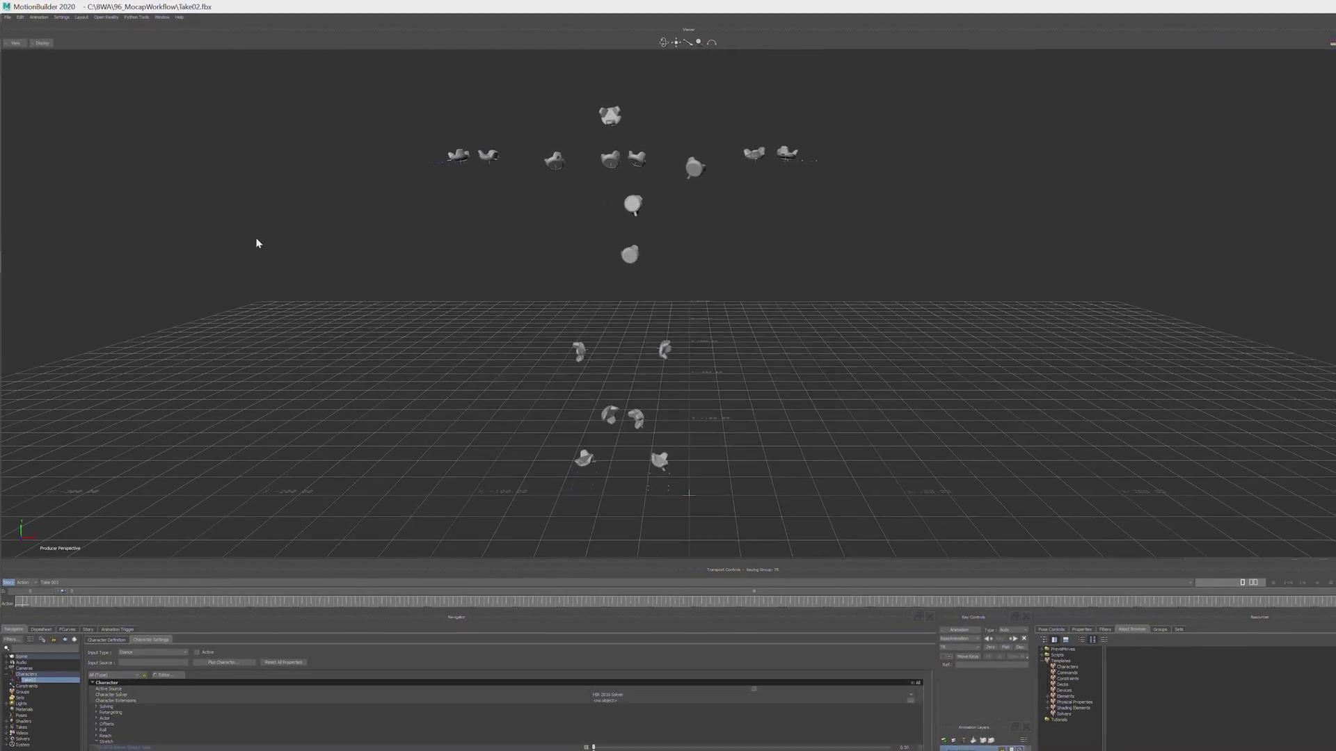
# Save the scene as a new file named Take02_Mapped.fbx in the 96_MocapWorkflow folder with the default save options
pyautogui.click(11, 23)
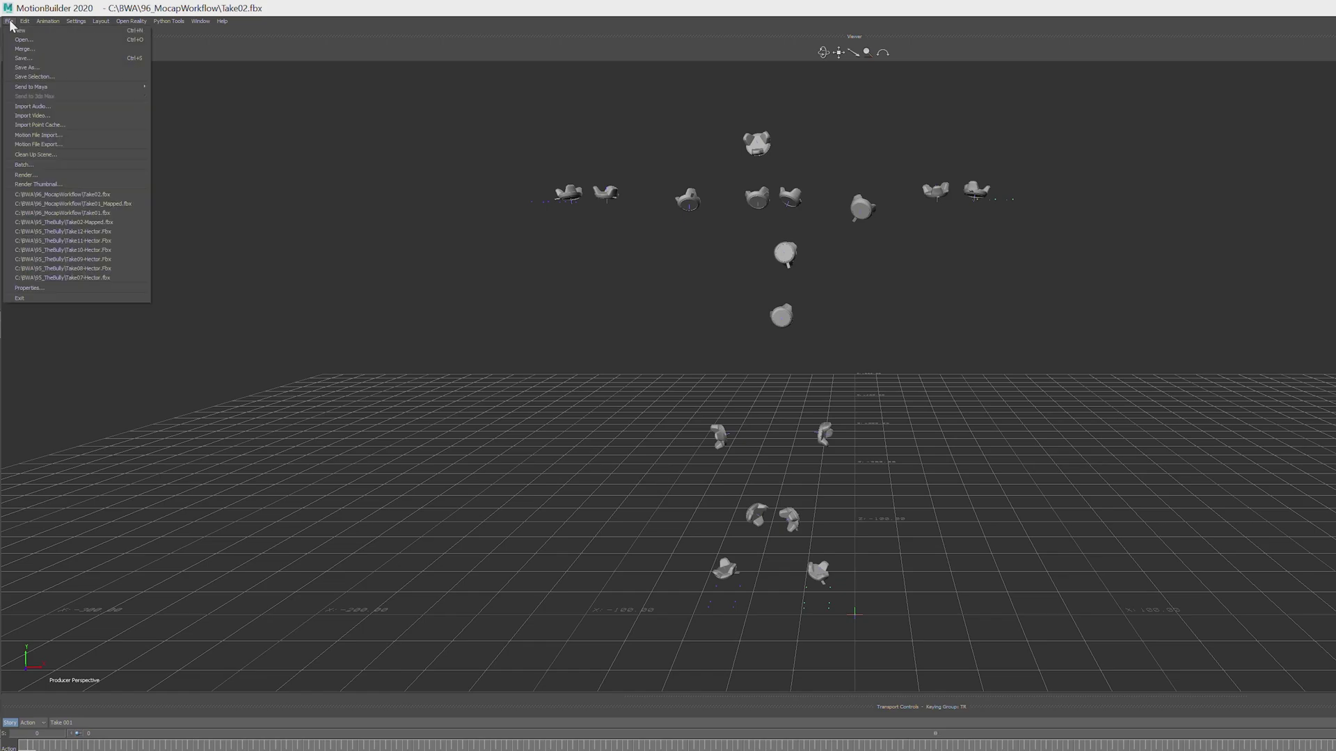
pyautogui.click(26, 67)
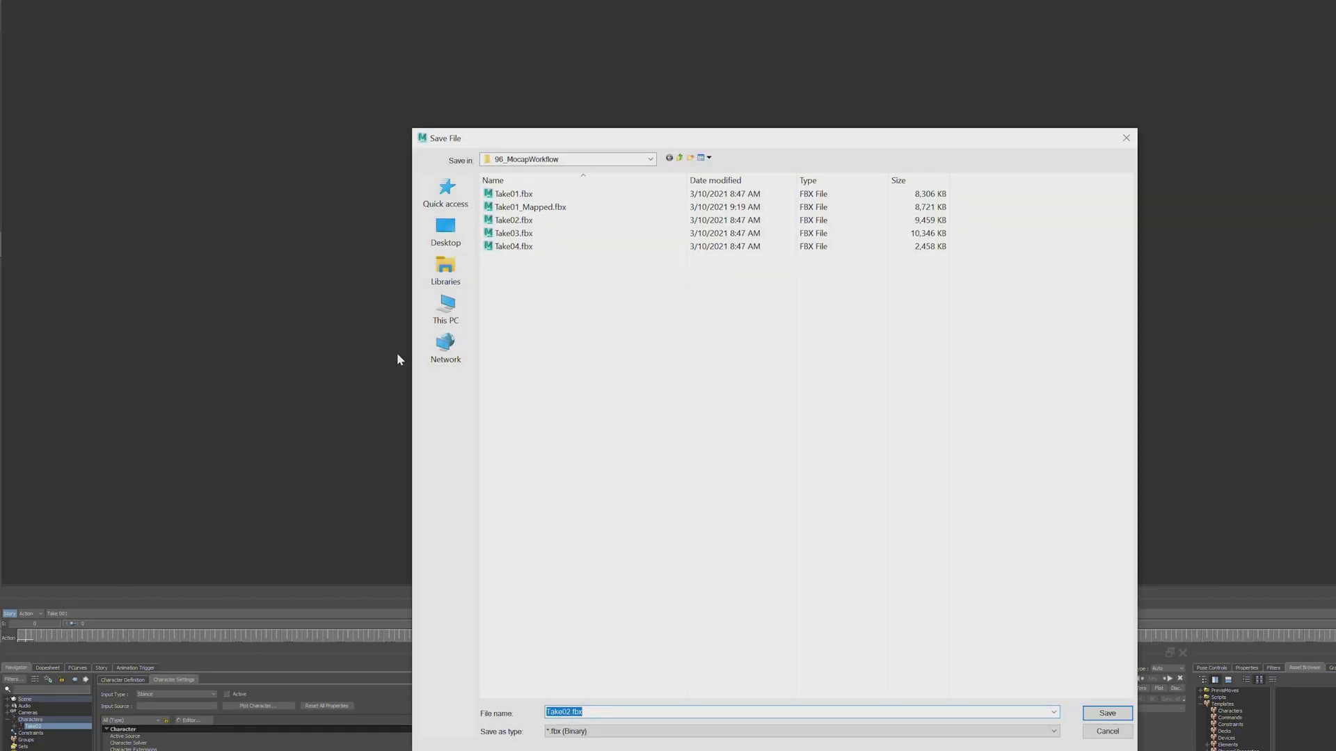
pyautogui.click(585, 713)
pyautogui.write('_Mapped')
pyautogui.press('Return')
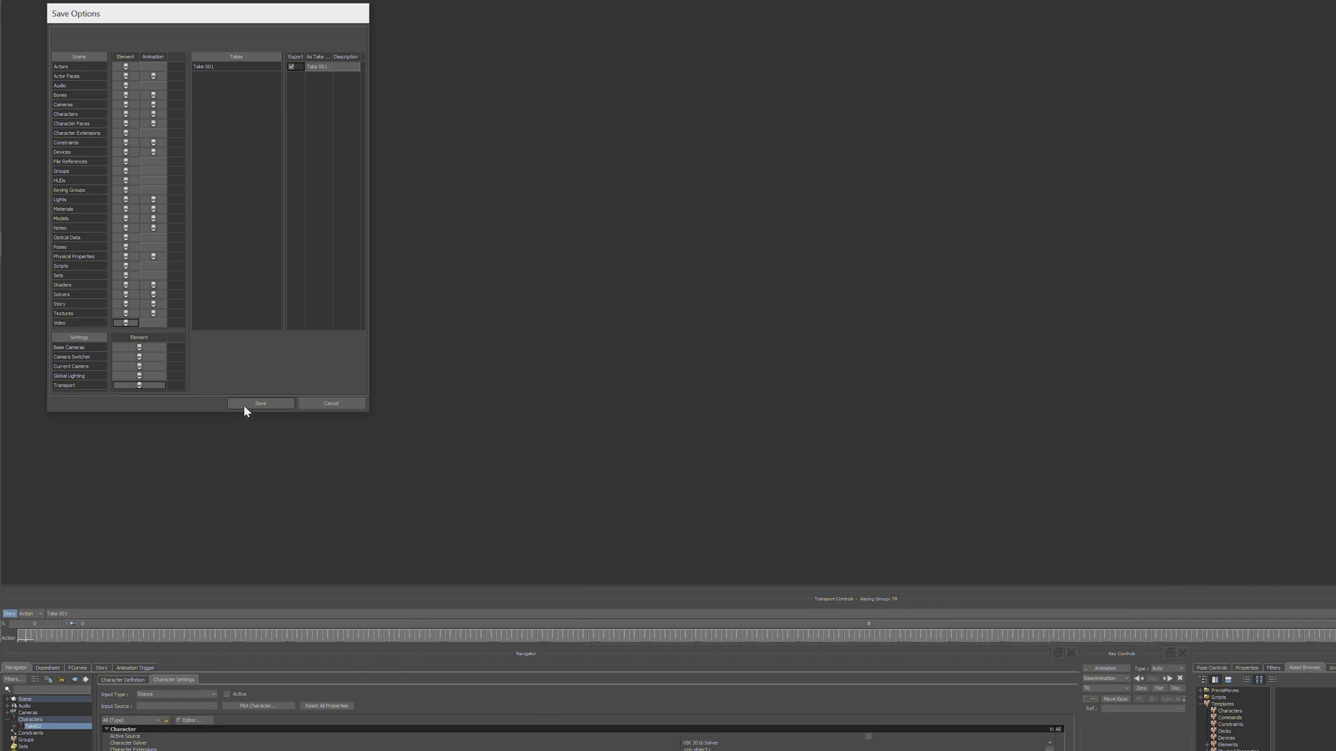
pyautogui.click(243, 404)
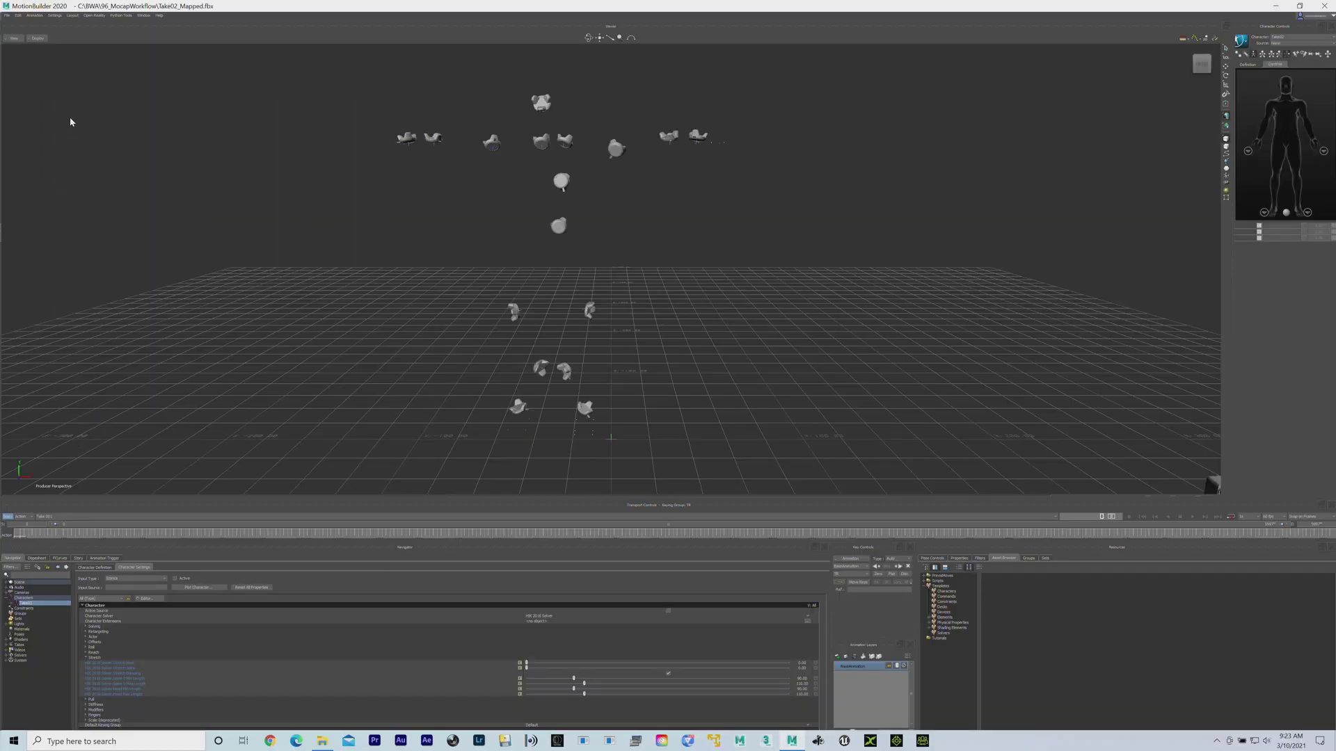
# Open the next unmapped take file for processing
pyautogui.click(7, 15)
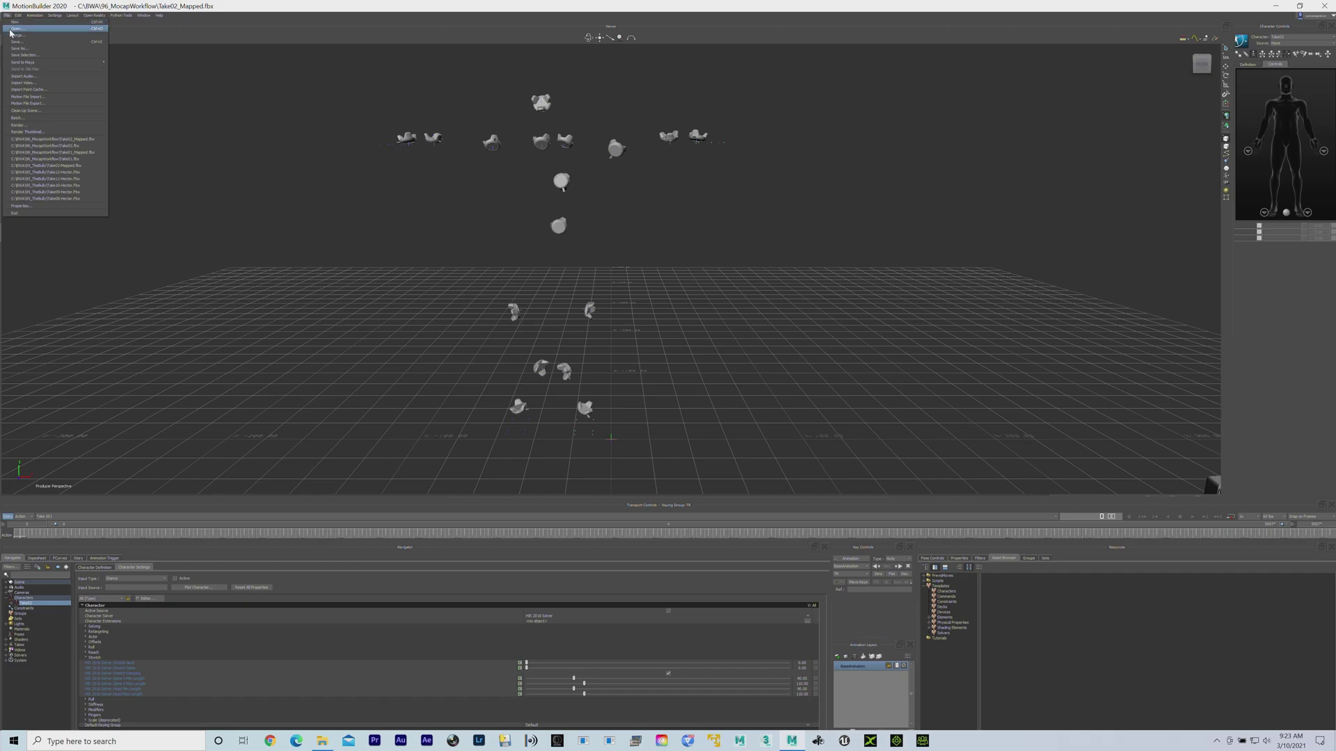
pyautogui.click(12, 29)
pyautogui.click(379, 235)
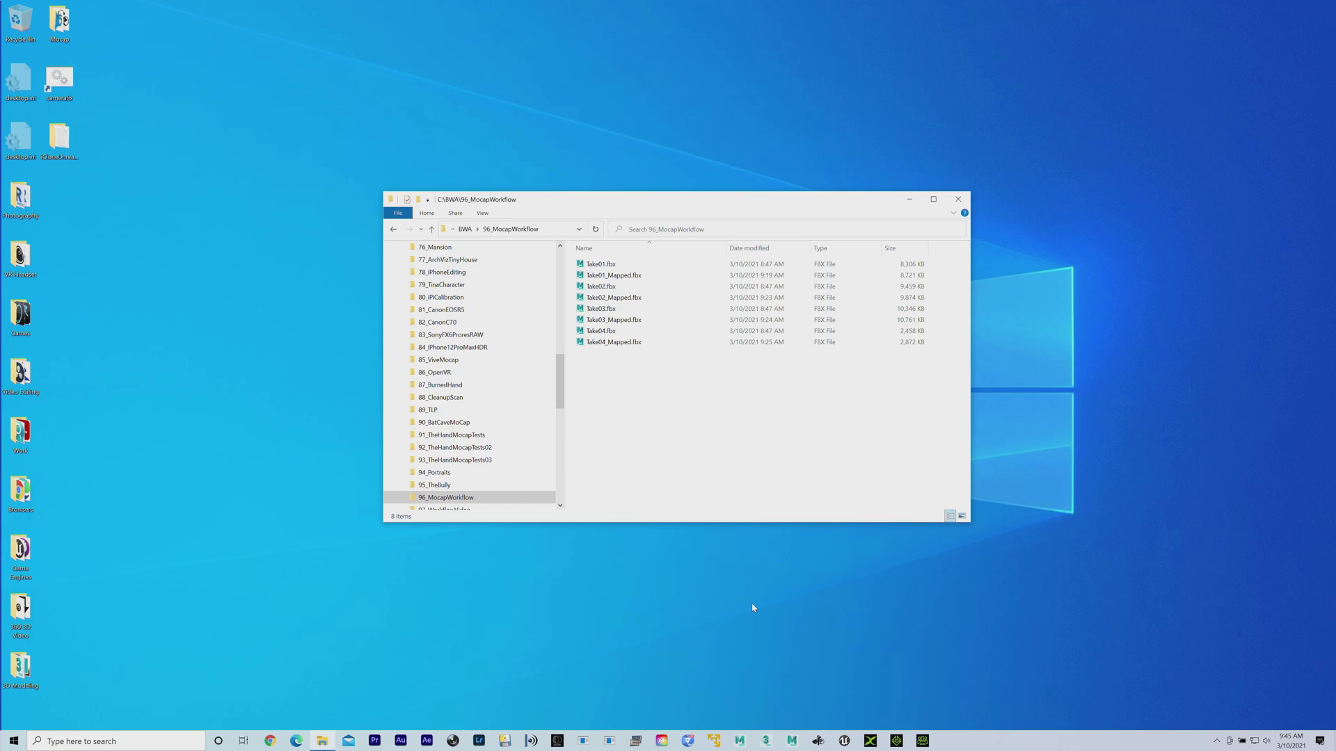
# Switch to Character Creator 3 and open the Virtual Human Bodies - Osman pack from the character packs
pyautogui.click(923, 742)
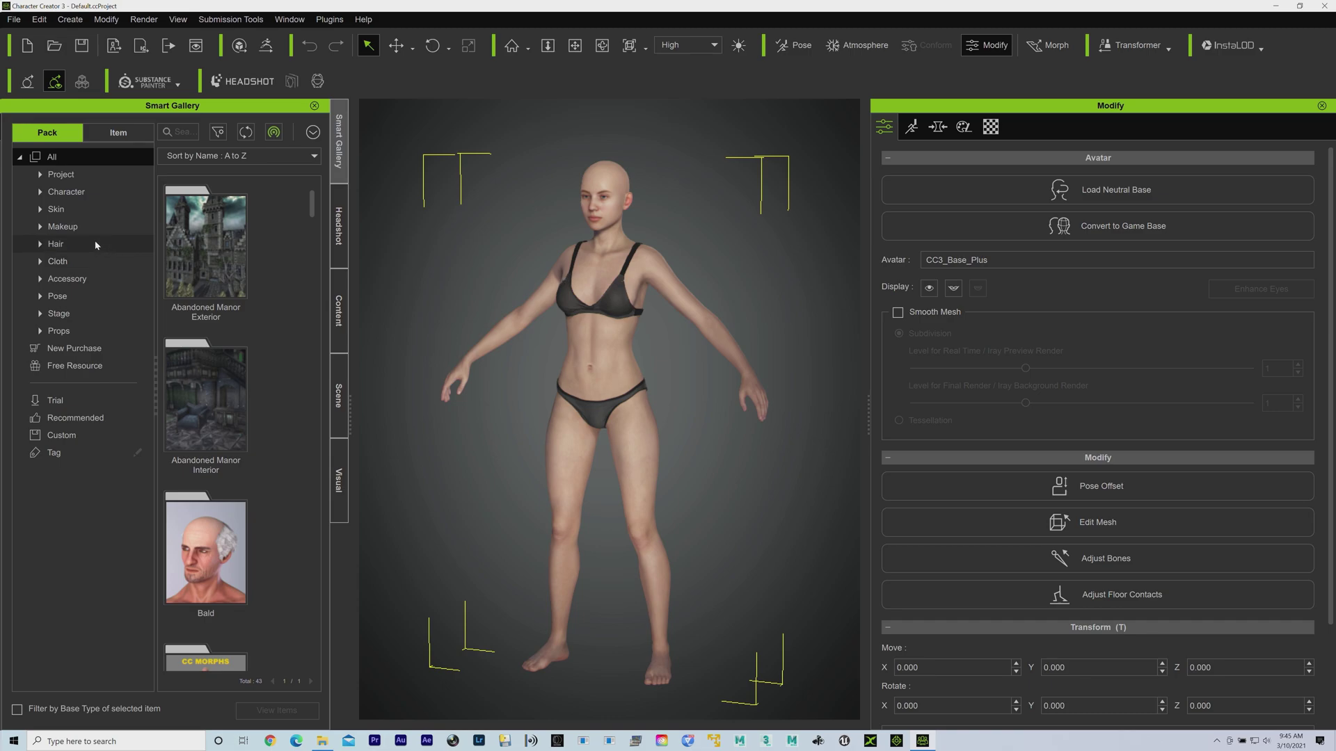
pyautogui.click(78, 194)
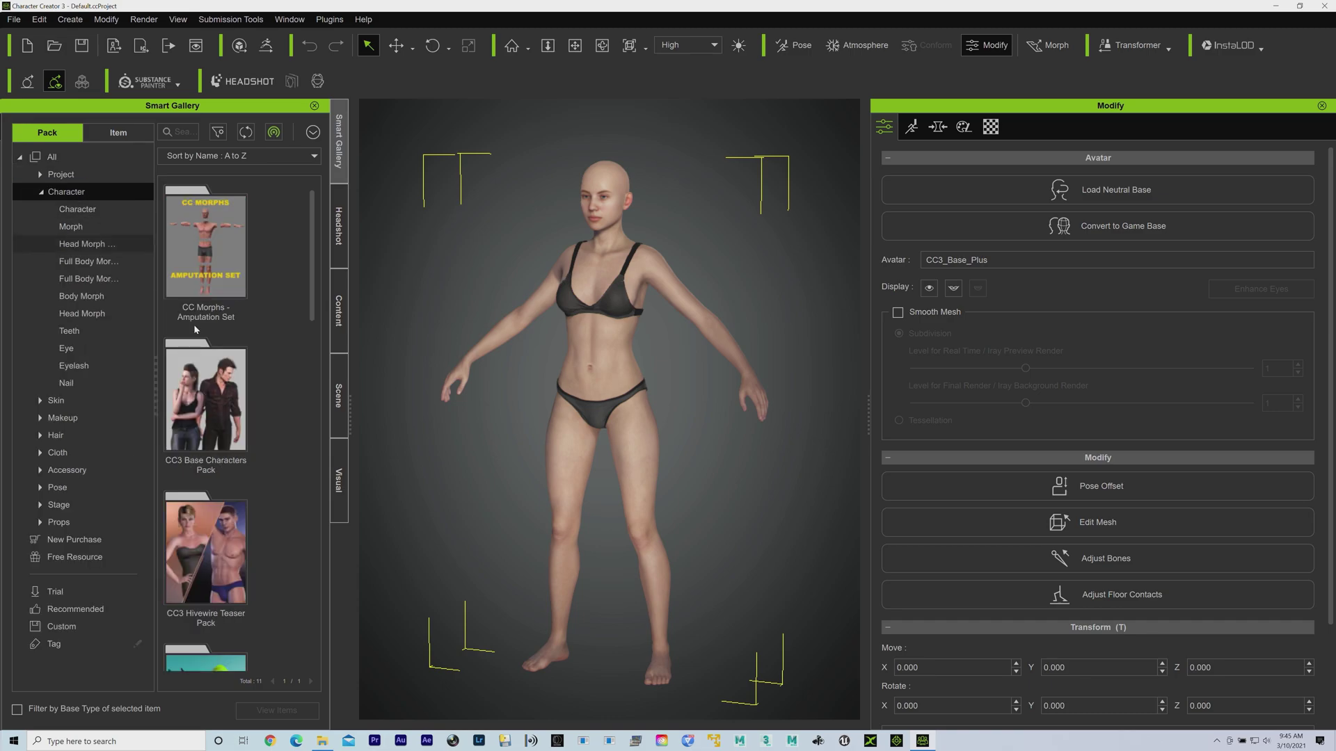
pyautogui.scroll(-2, 262, 379)
pyautogui.scroll(-5, 263, 381)
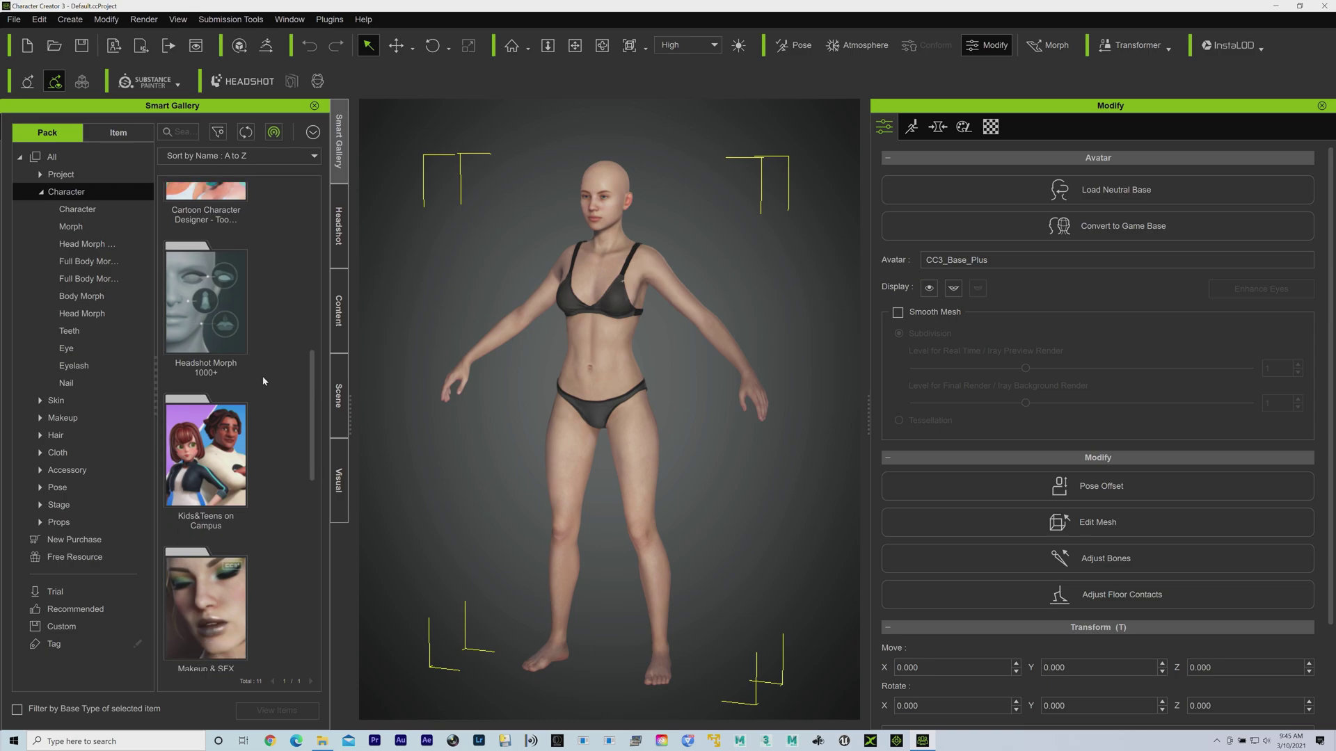
pyautogui.scroll(-4, 263, 381)
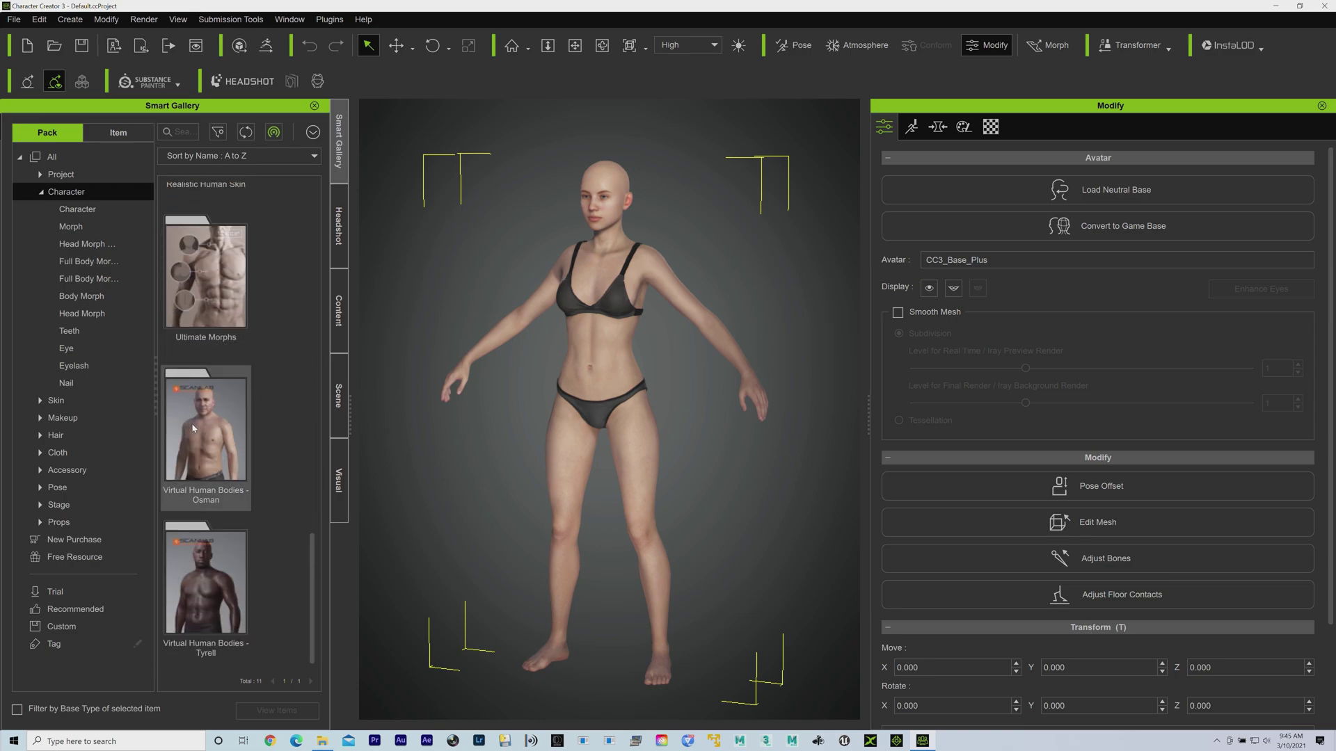
pyautogui.click(217, 420)
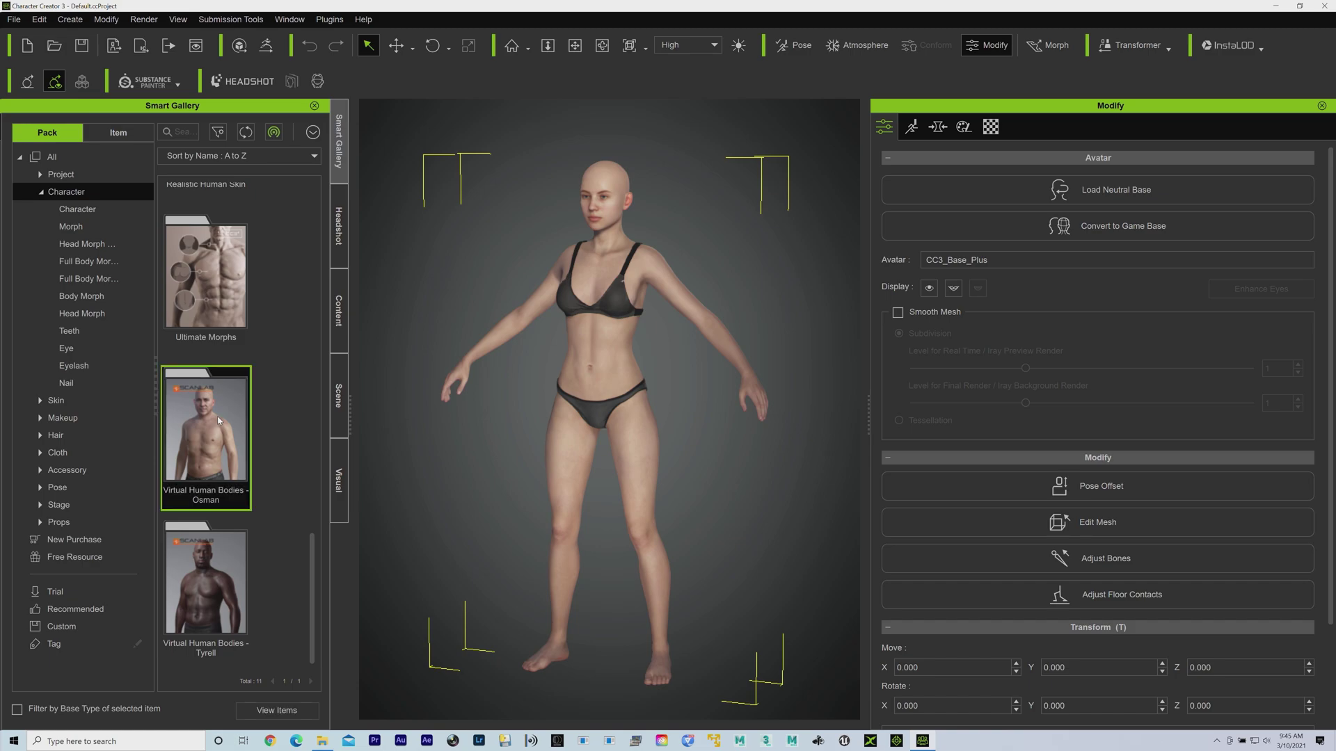
pyautogui.doubleClick(217, 416)
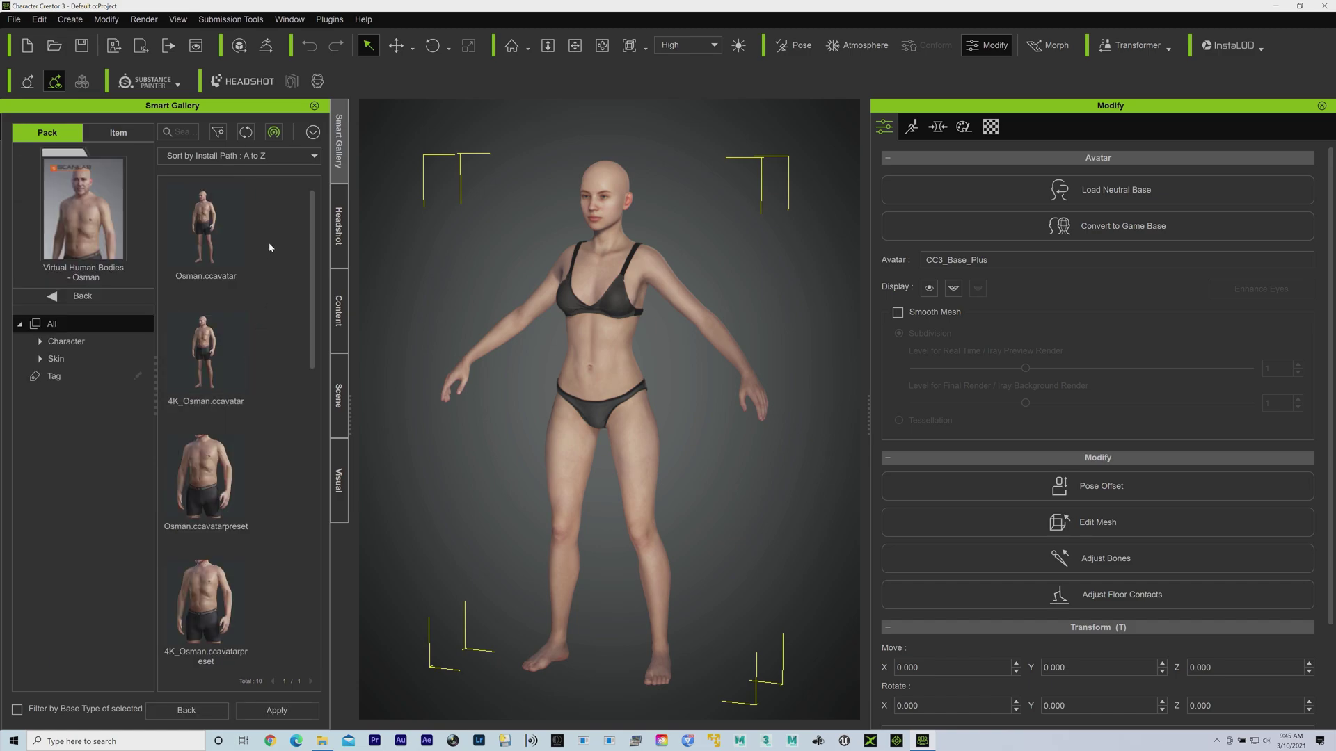
# Load the Osman.ccavatar avatar with the Replace All option and name the avatar George
pyautogui.doubleClick(198, 225)
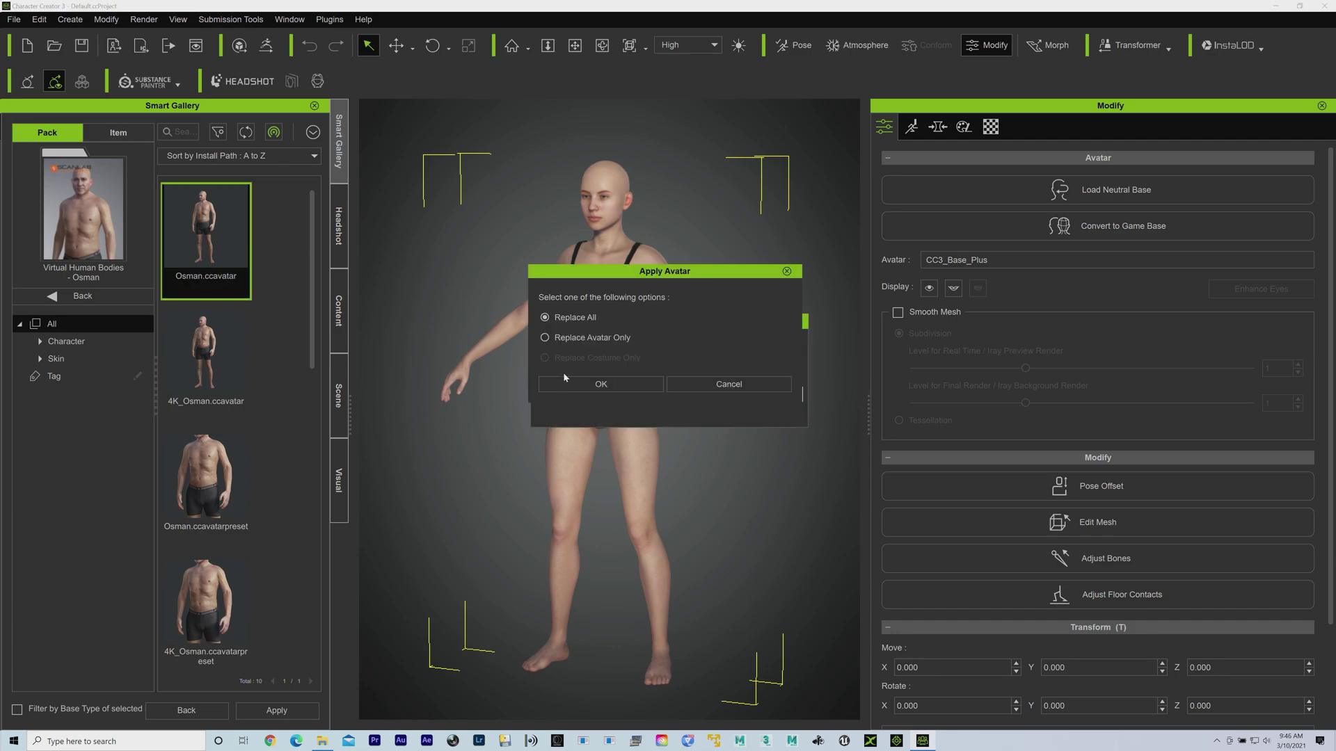
pyautogui.click(565, 381)
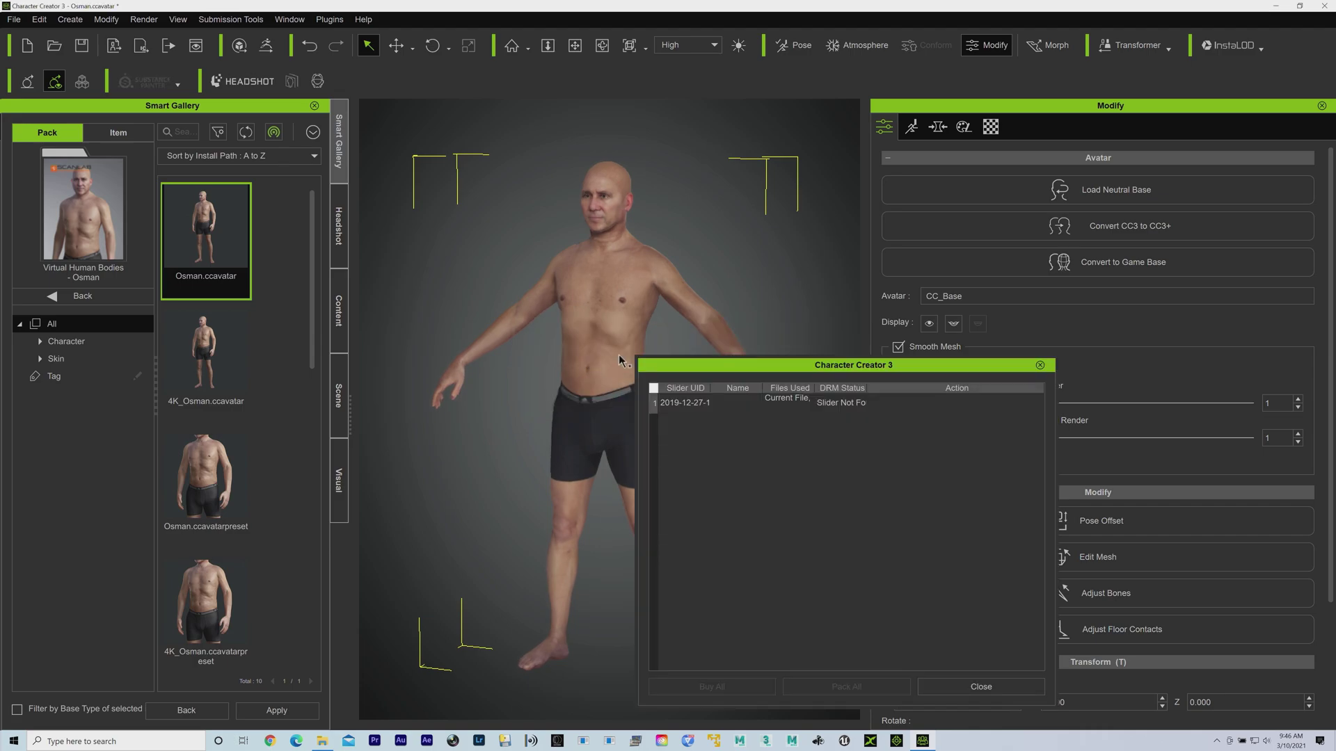
pyautogui.click(936, 687)
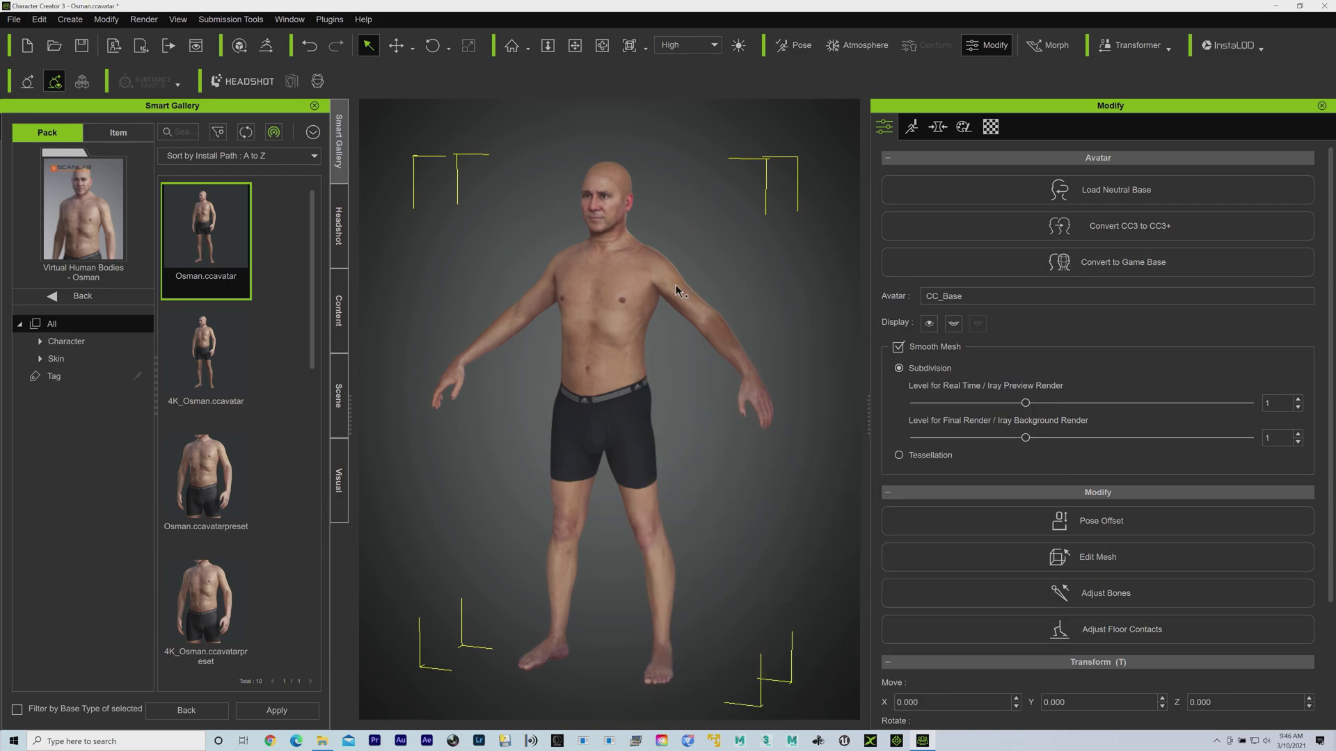
pyautogui.doubleClick(973, 295)
pyautogui.write('George')
# Set up a clothed-character FBX export of the avatar using the Motion Builder target preset
pyautogui.click(17, 20)
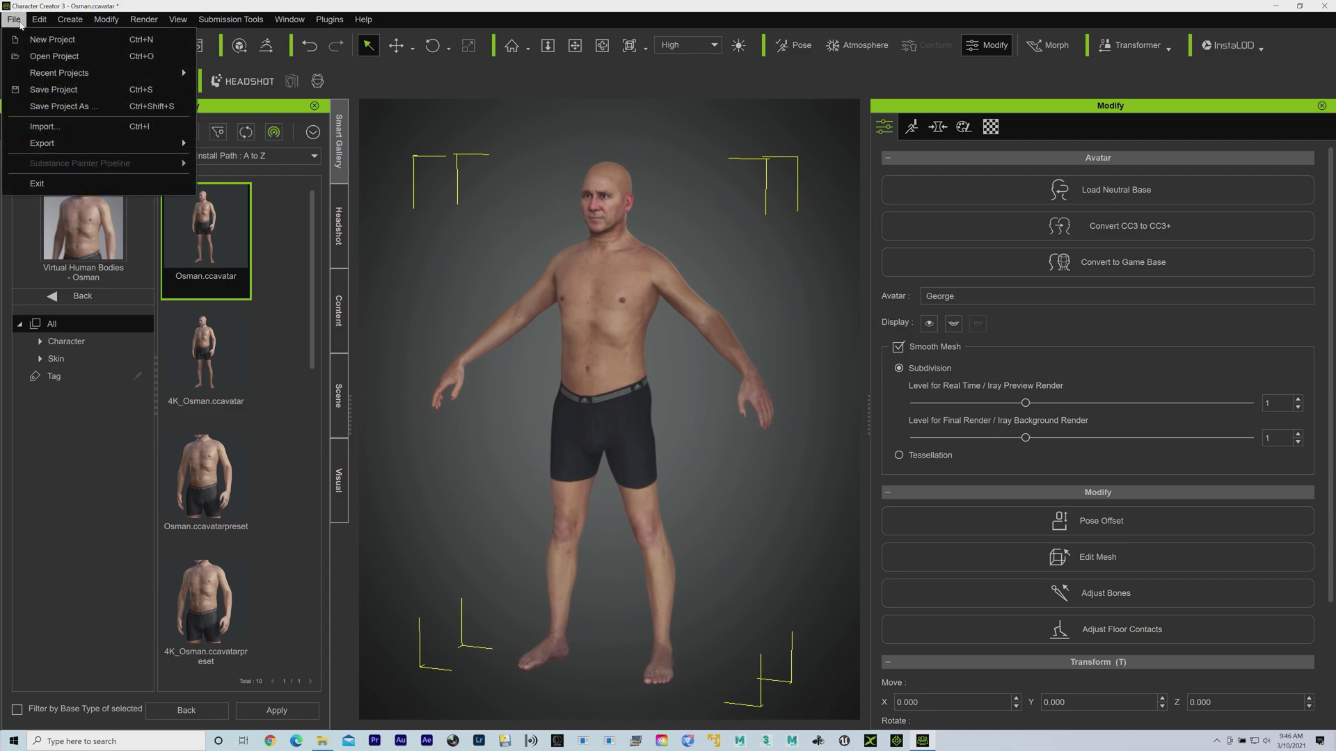
pyautogui.moveTo(180, 143)
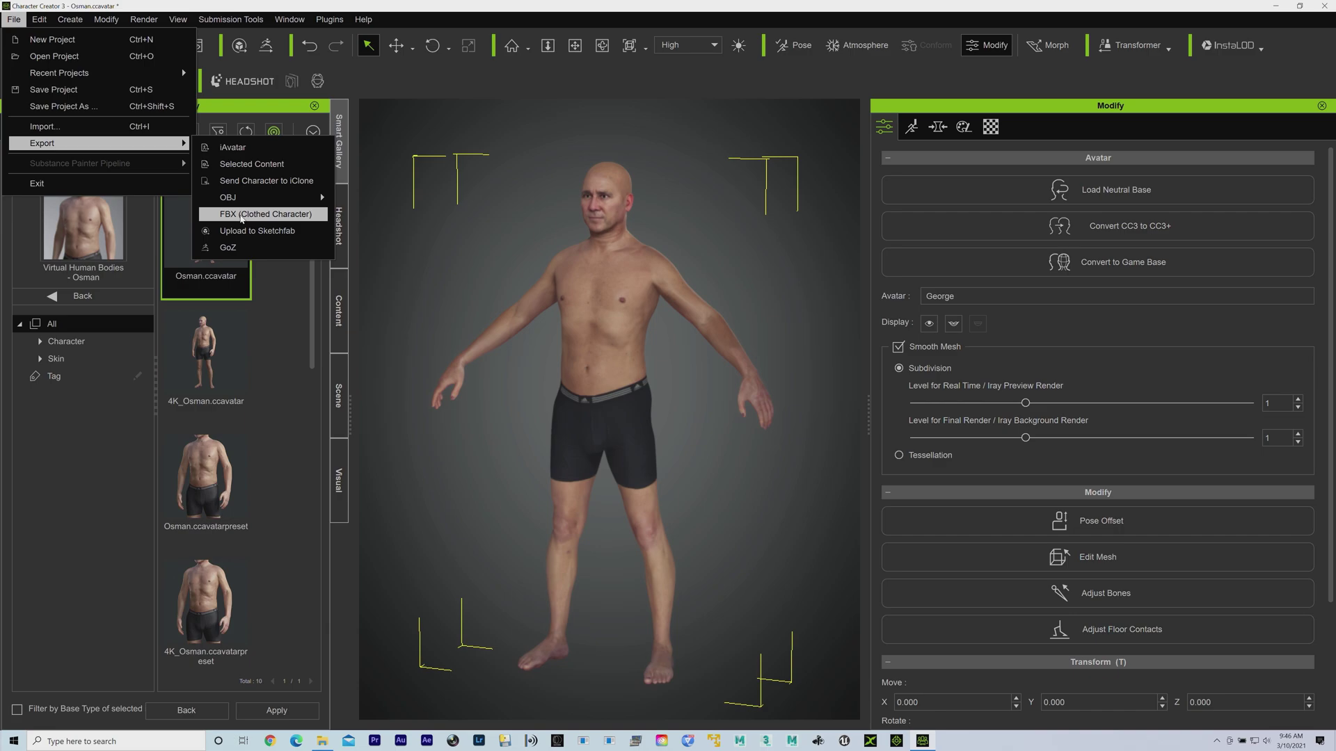
pyautogui.click(241, 215)
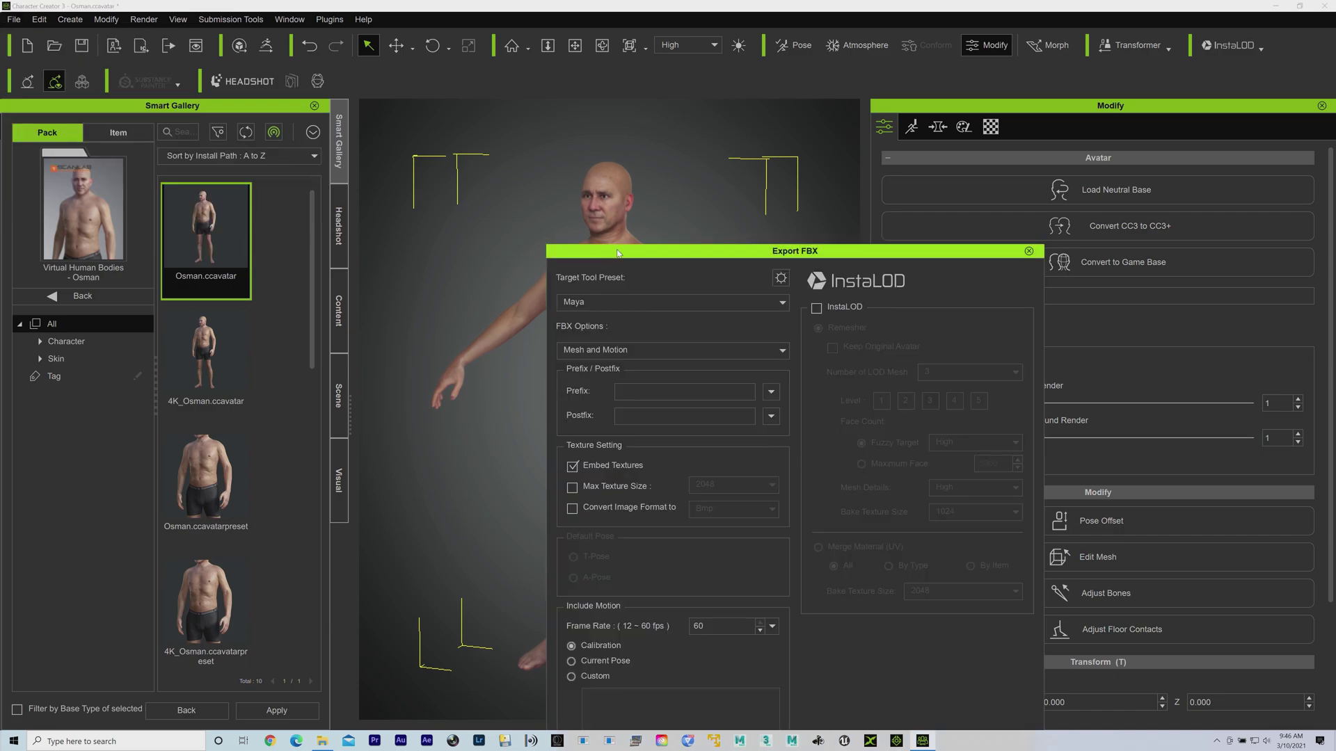
pyautogui.moveTo(618, 255); pyautogui.dragTo(492, 58)
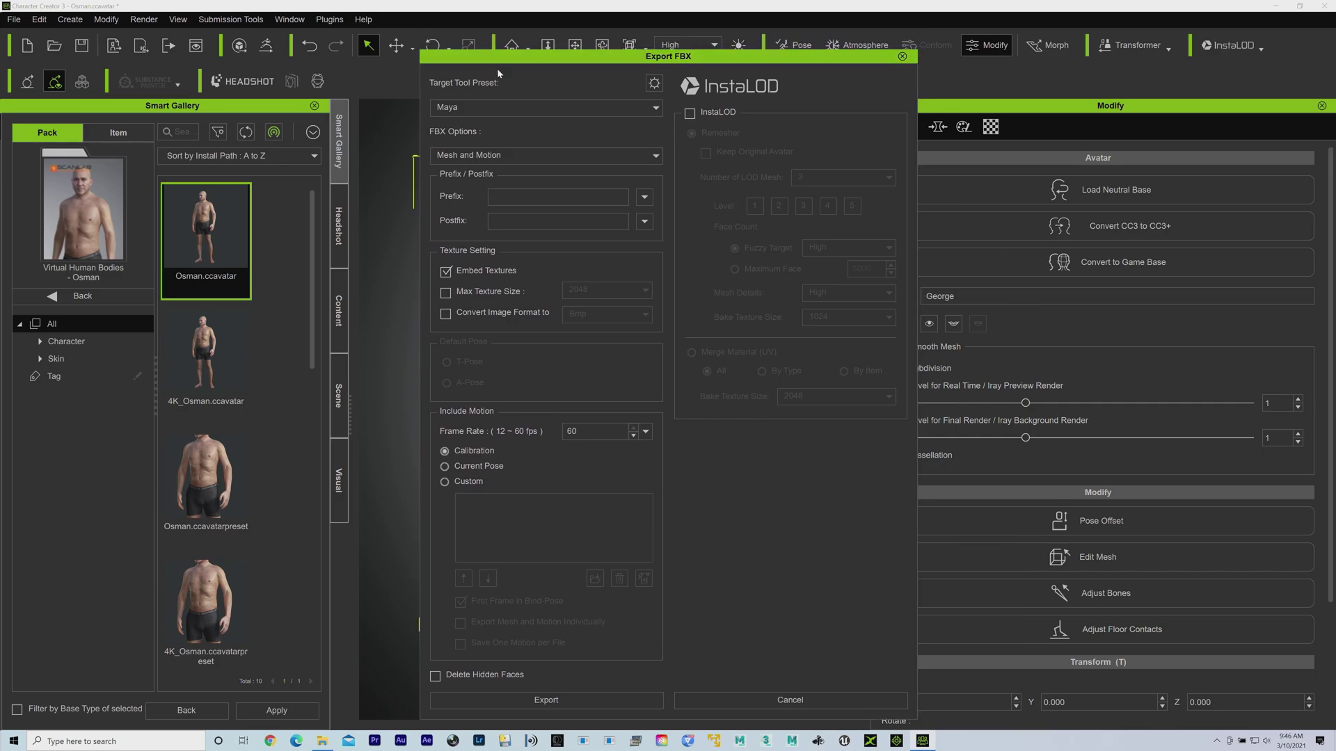
pyautogui.click(512, 109)
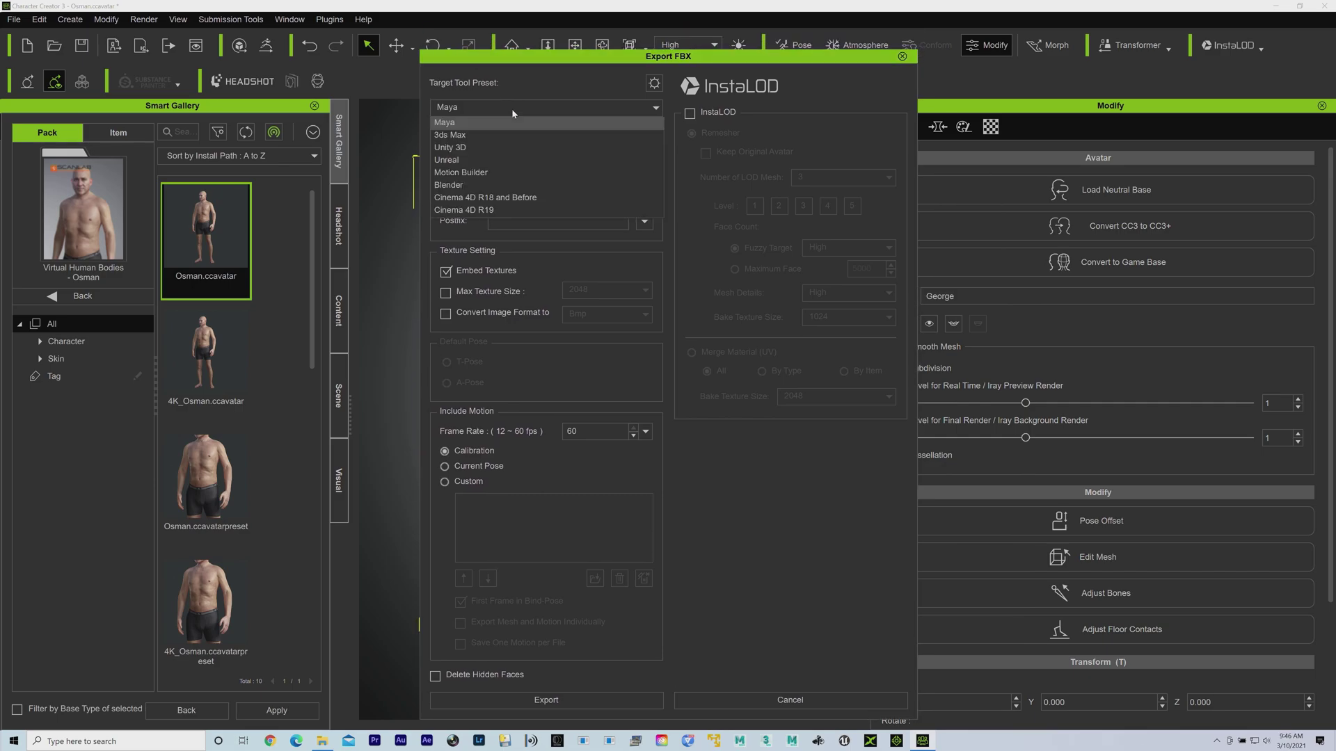
pyautogui.click(485, 173)
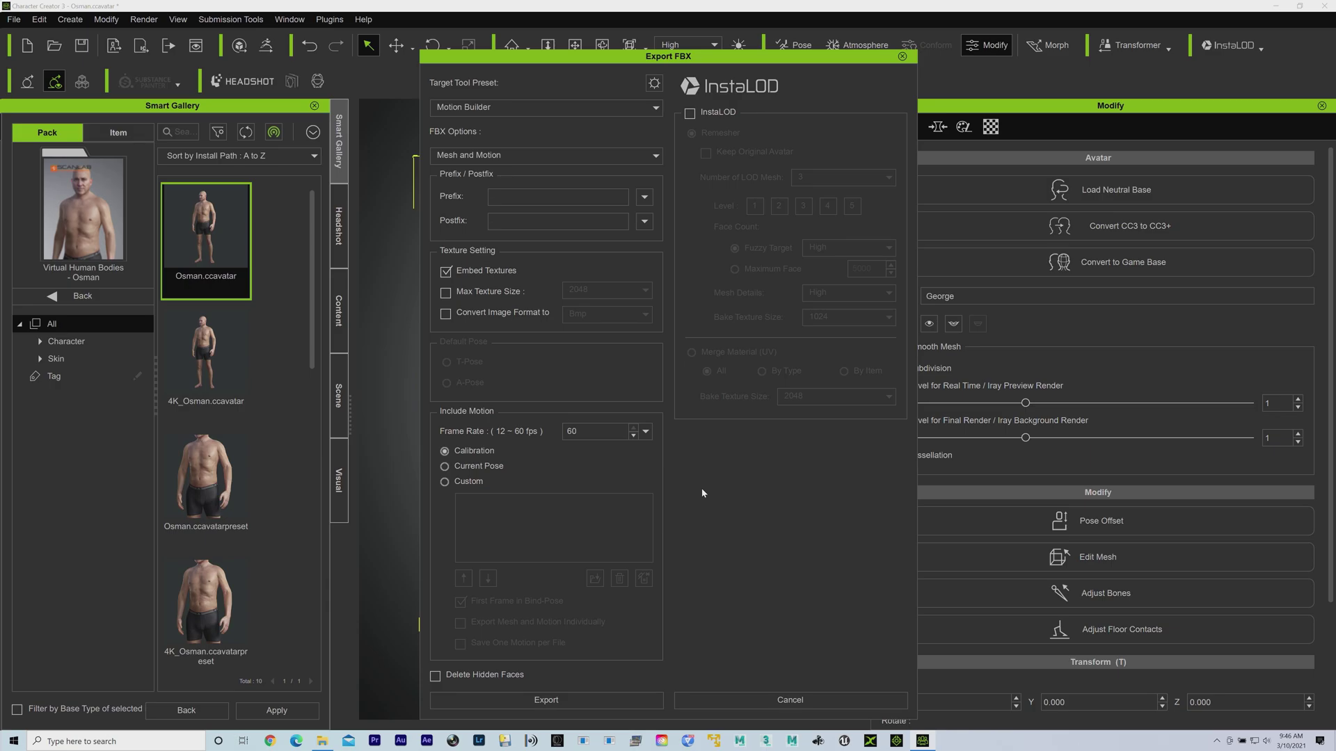
# Export the FBX as George into the BWA 96_MocapWorkflow folder and close Character Creator without saving the project
pyautogui.click(583, 700)
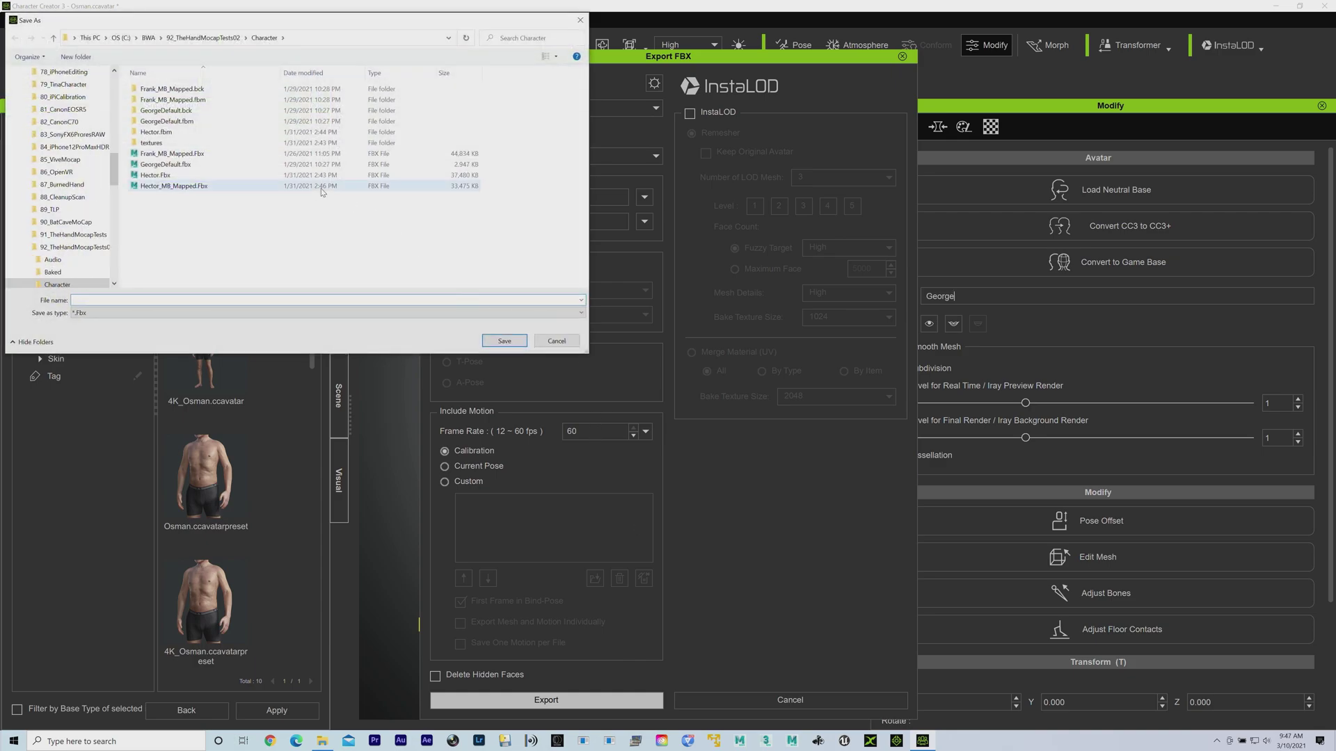
pyautogui.click(148, 38)
pyautogui.scroll(-2, 179, 166)
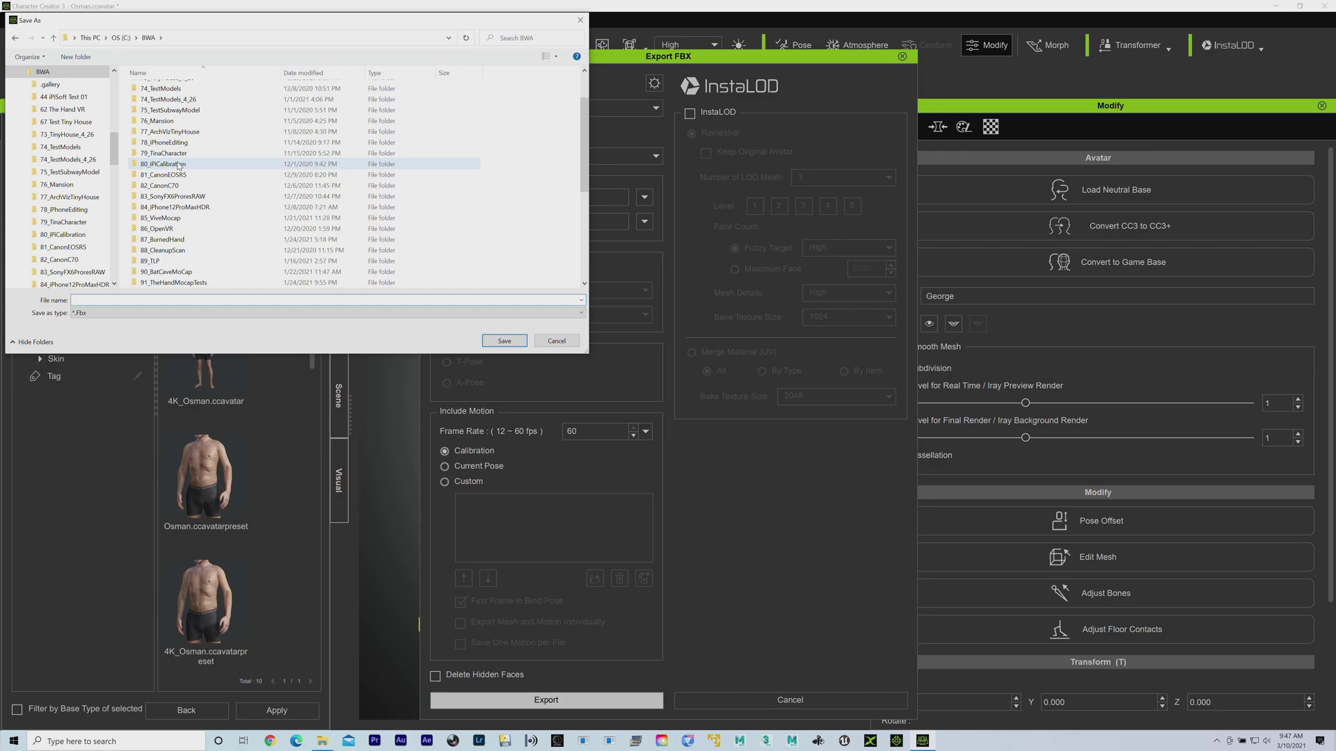
pyautogui.scroll(-5, 179, 166)
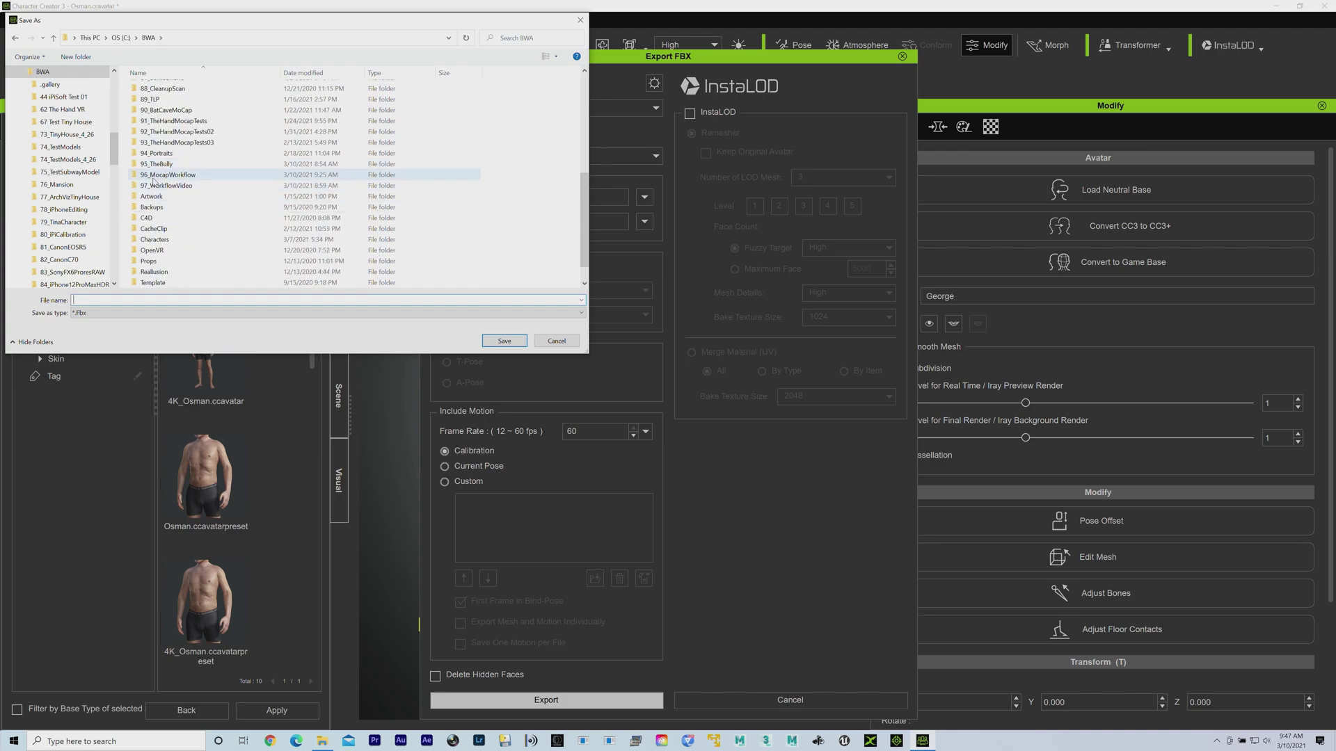
pyautogui.doubleClick(154, 175)
pyautogui.click(92, 301)
pyautogui.write('George')
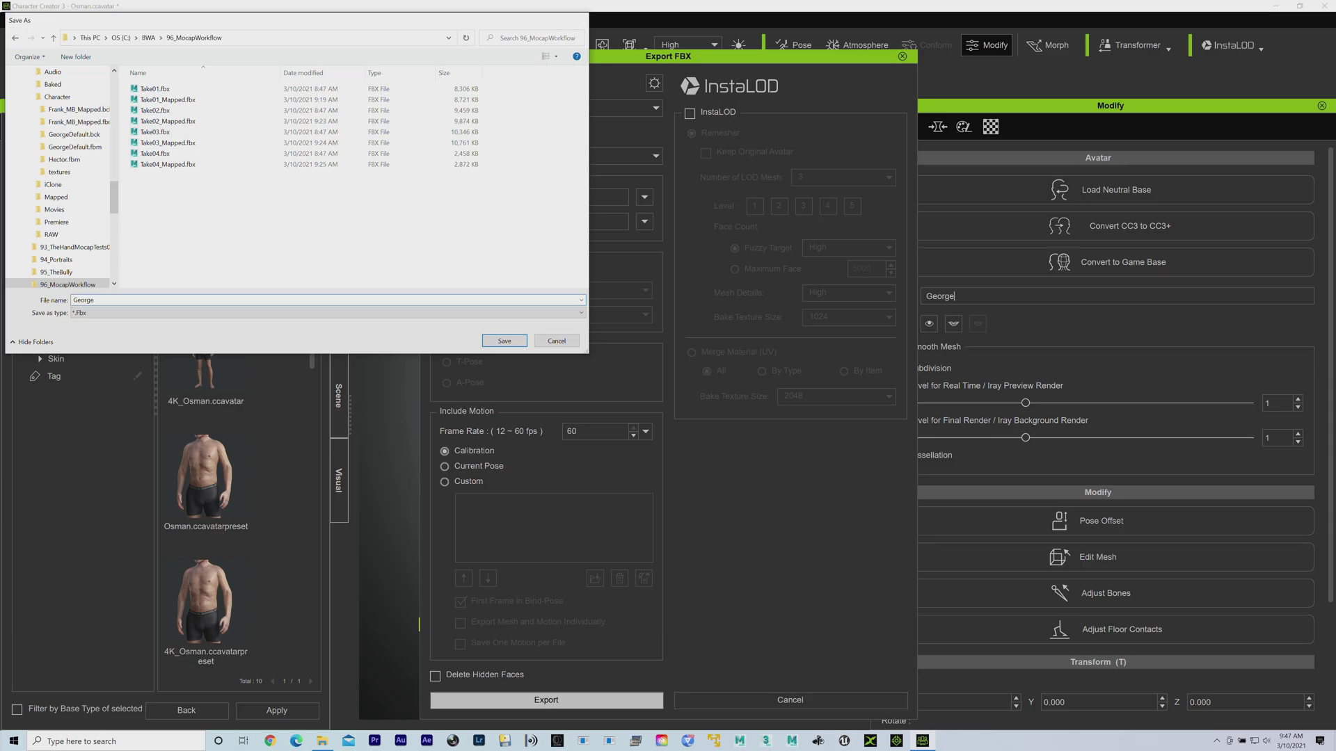
pyautogui.press('Return')
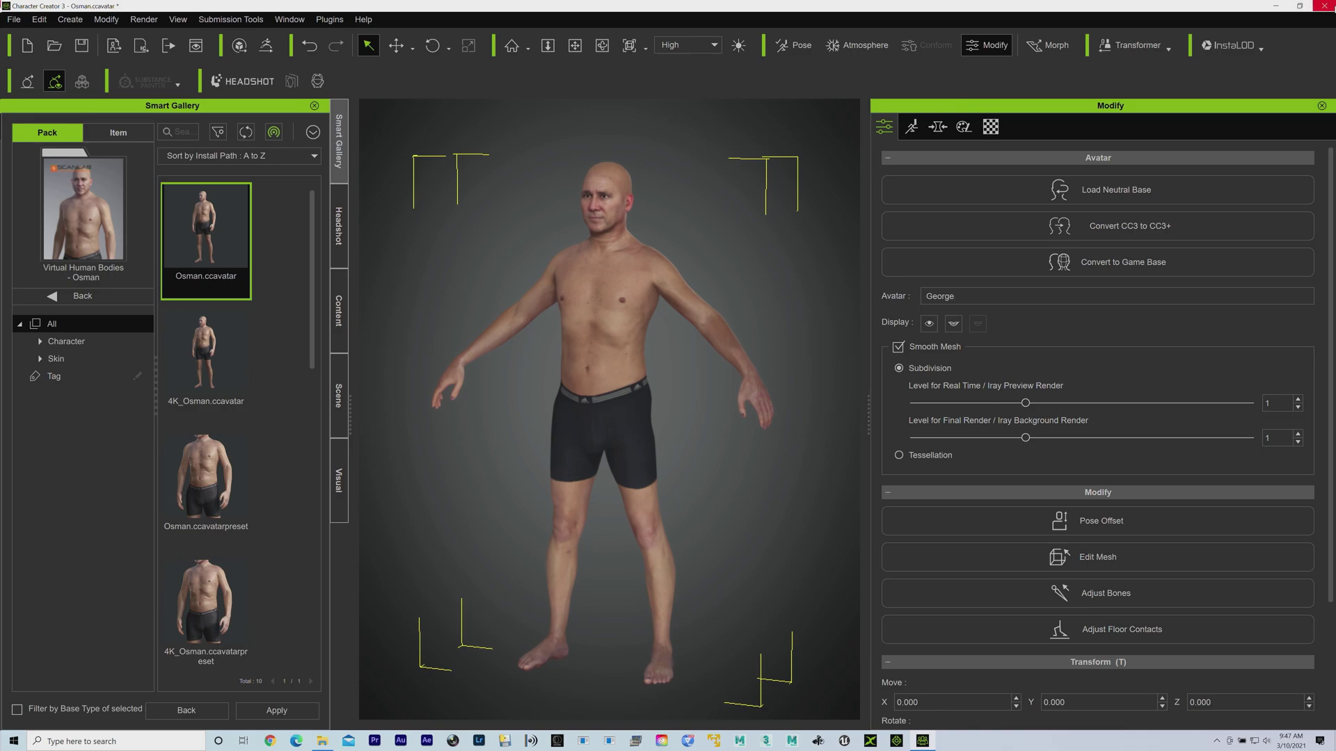
pyautogui.click(1323, 5)
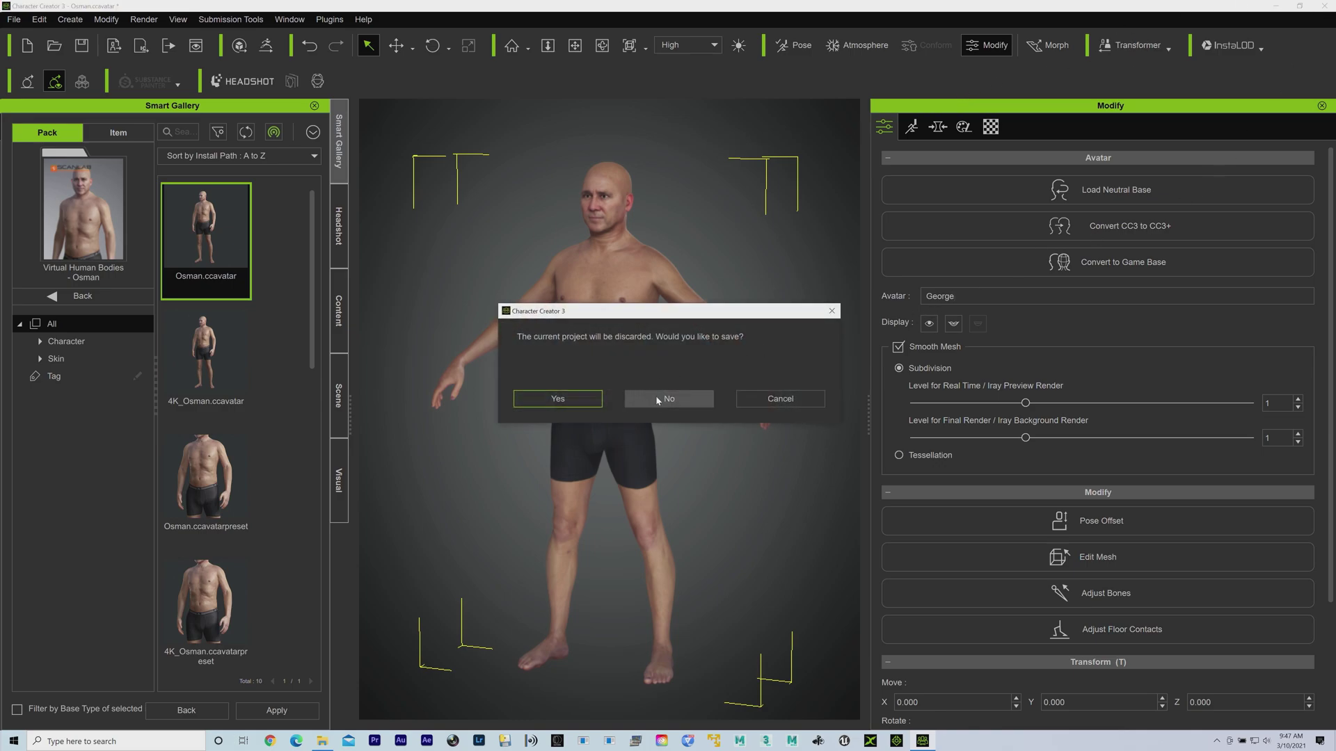
pyautogui.click(656, 399)
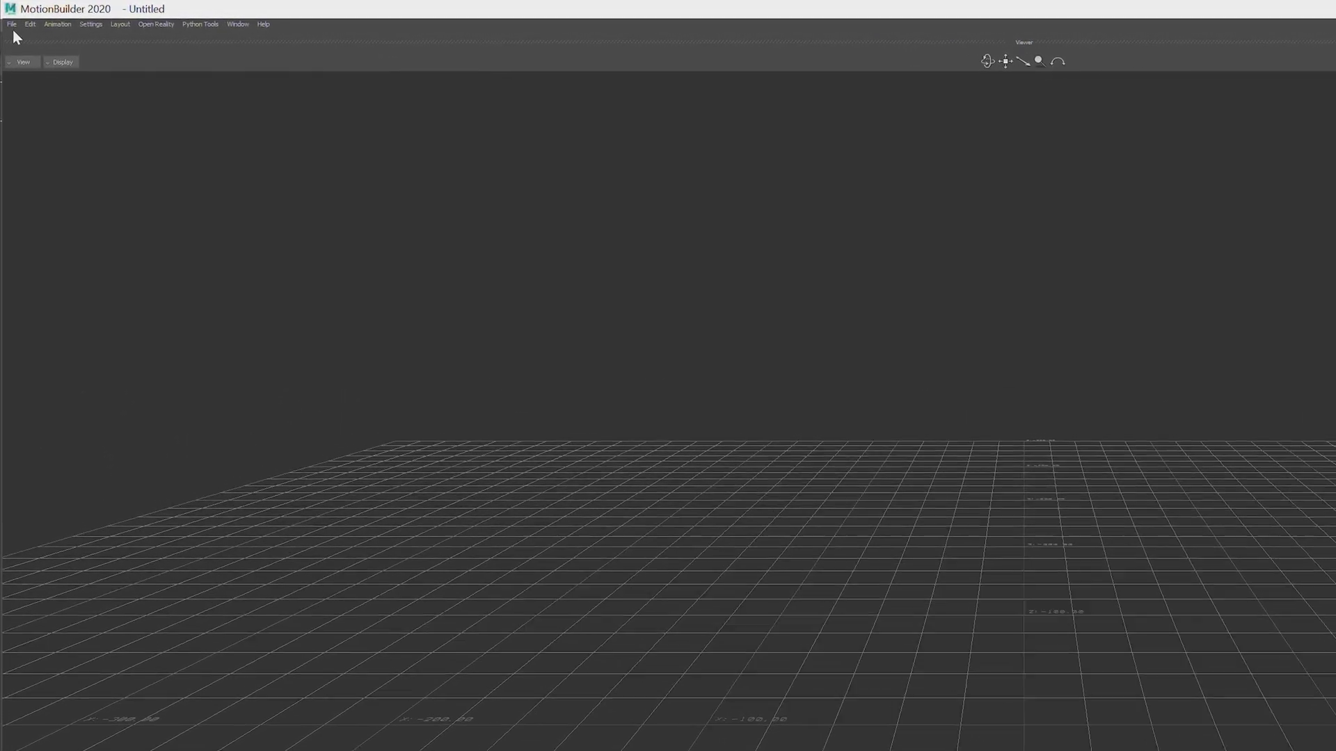
# Switch to MotionBuilder and open George.Fbx from the 96_MocapWorkflow folder with the default open options
pyautogui.click(12, 24)
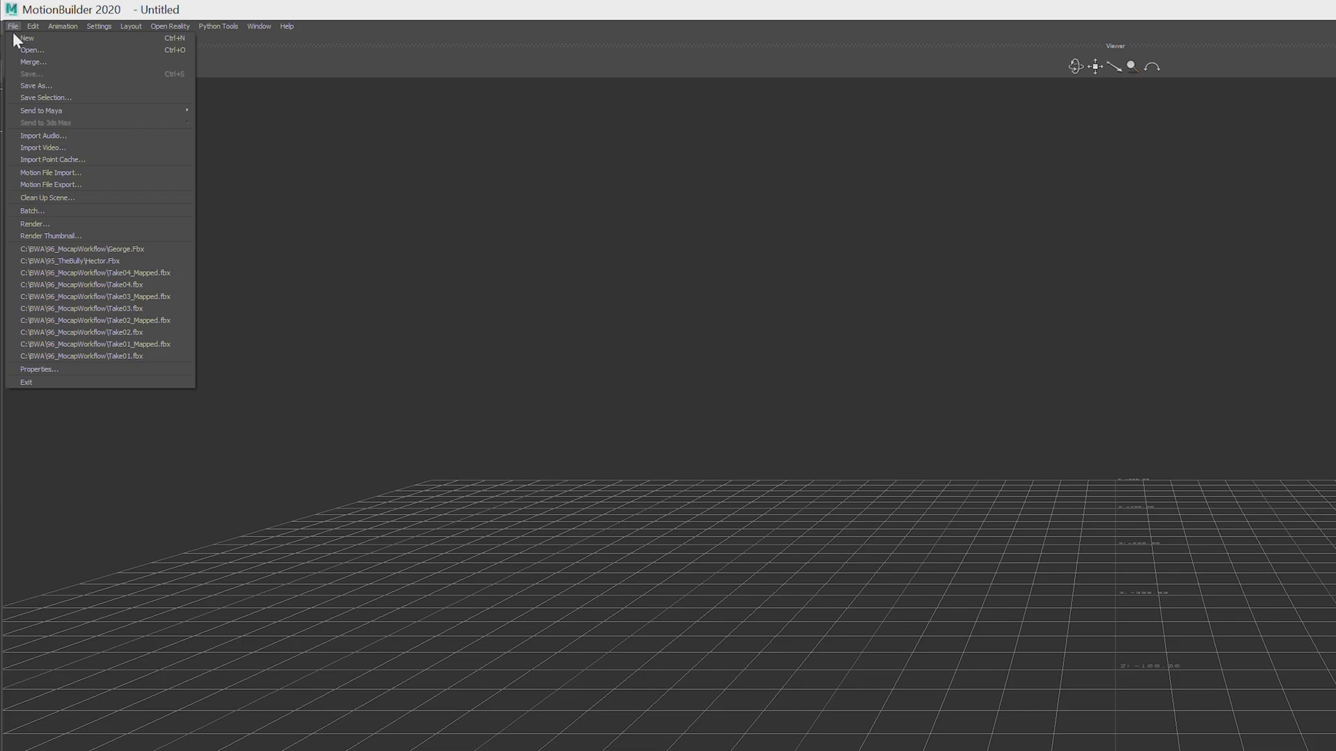
pyautogui.click(16, 51)
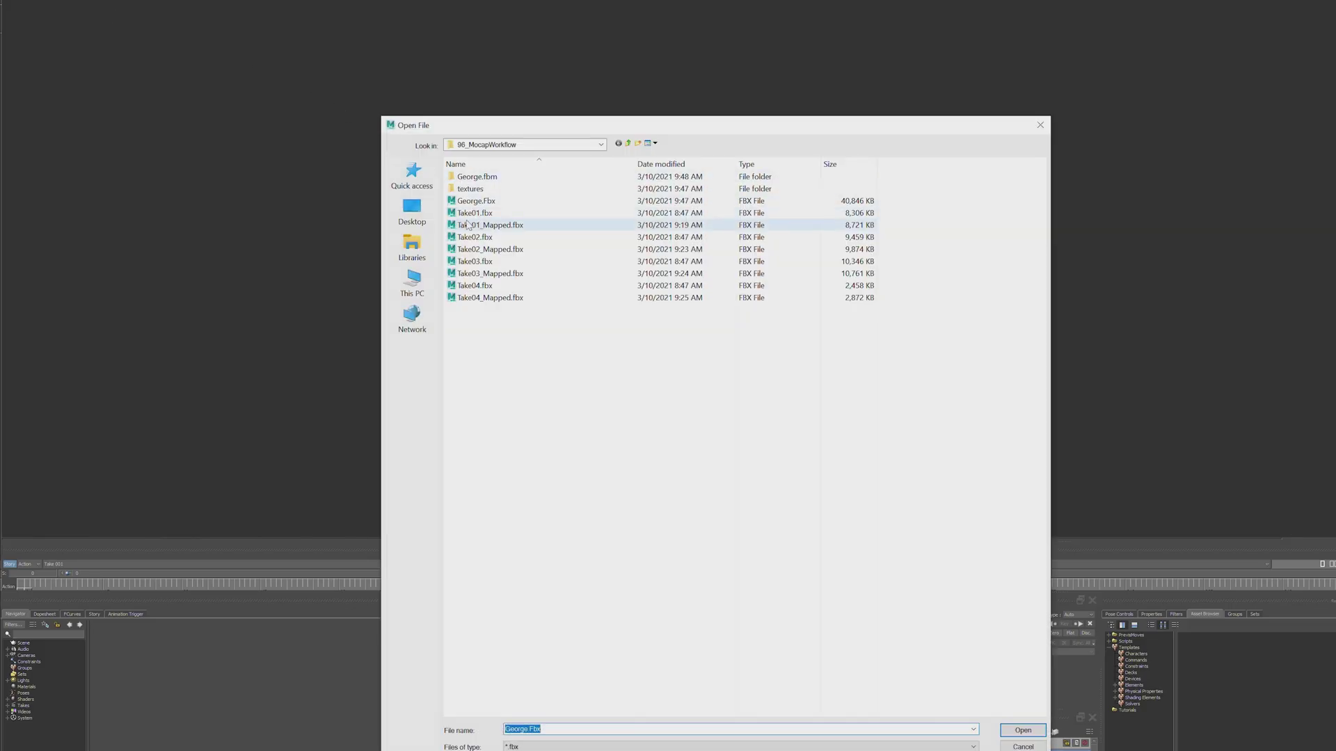
pyautogui.click(453, 206)
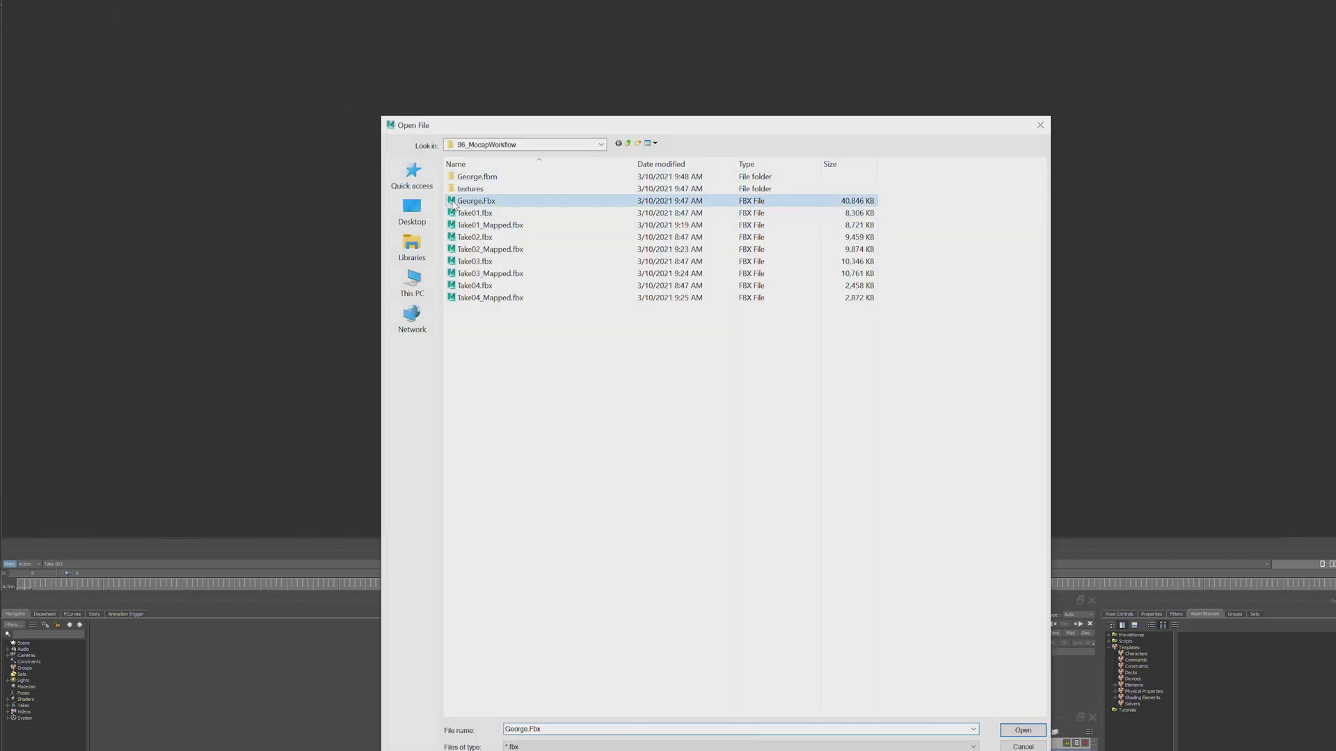
pyautogui.click(1022, 731)
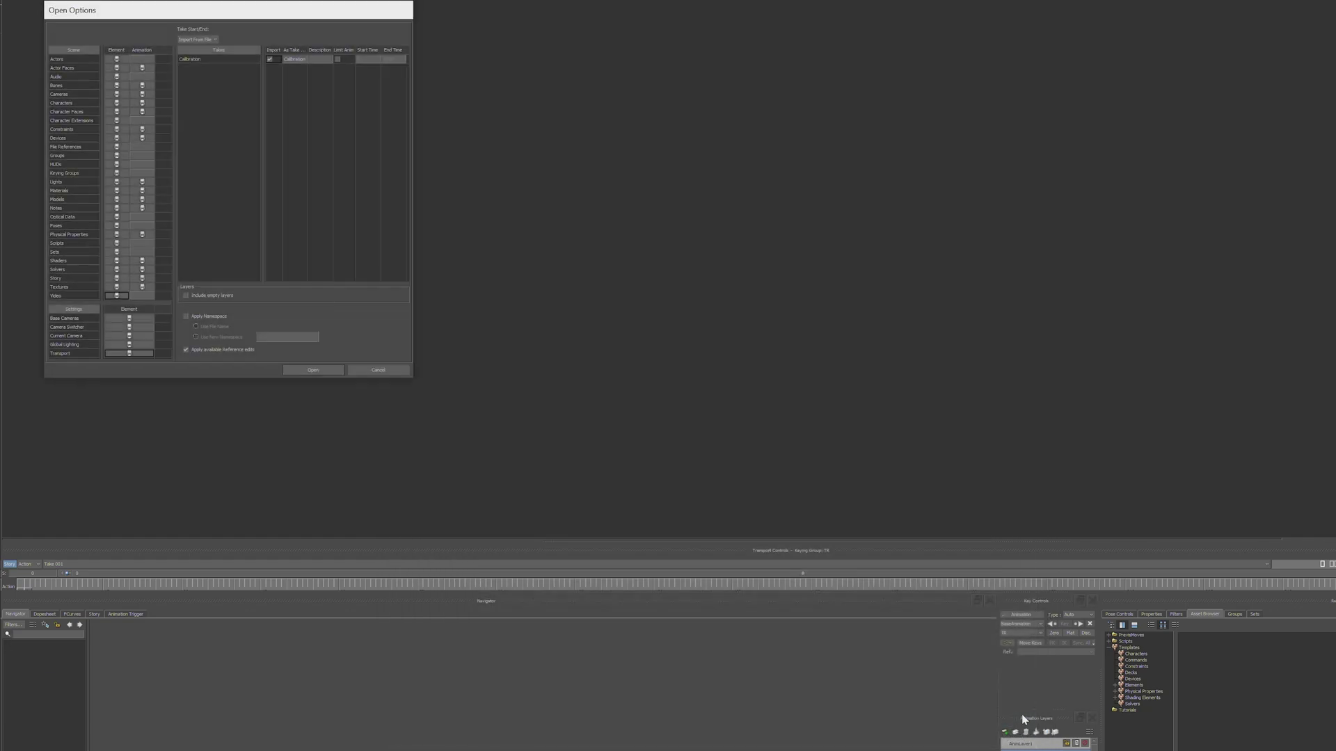
pyautogui.click(295, 374)
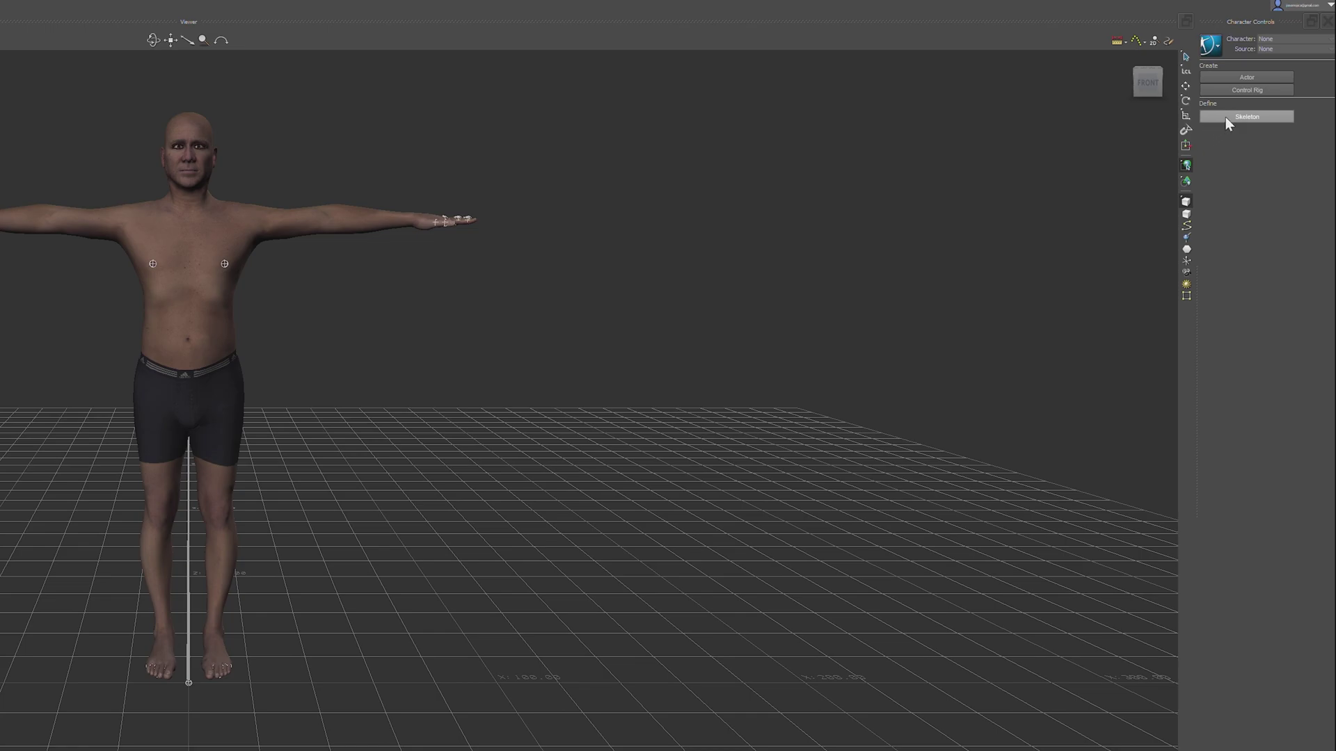
# Start a skeleton definition for the imported character and set the viewer display to X-Ray
pyautogui.click(1225, 117)
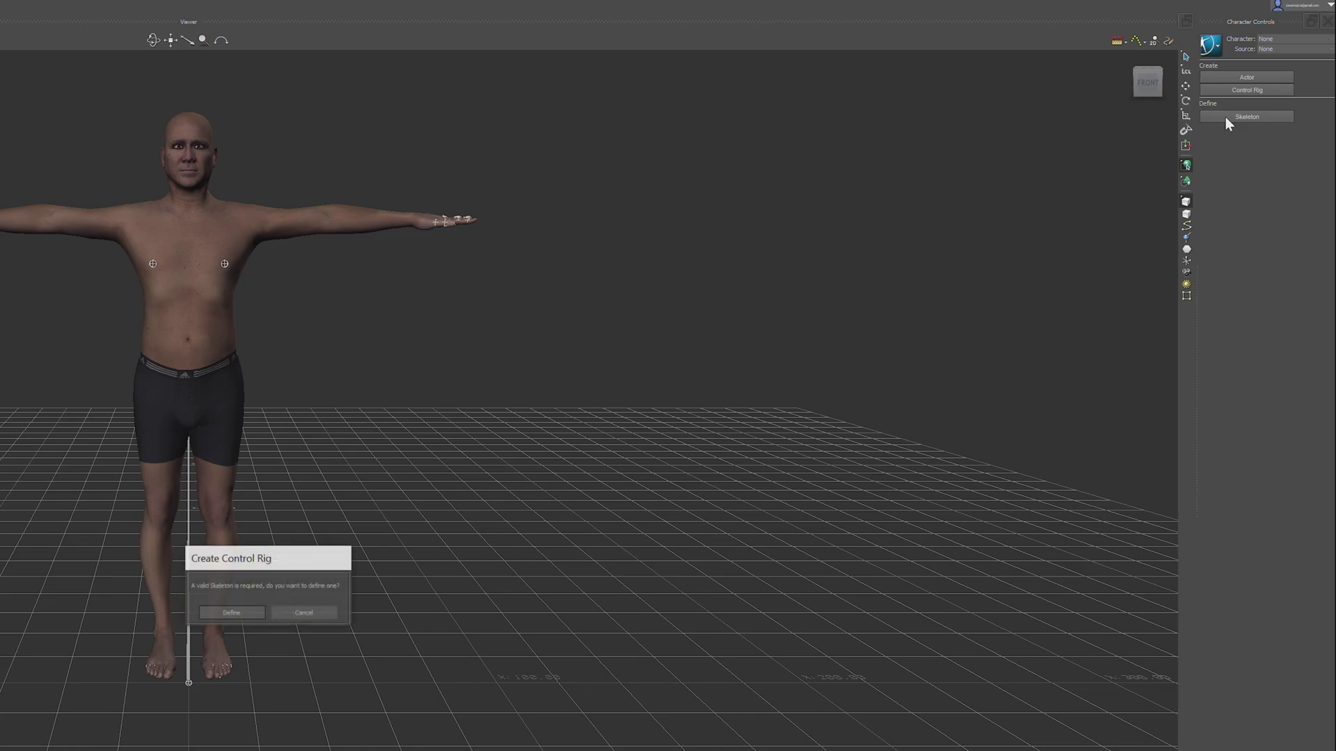
pyautogui.click(243, 613)
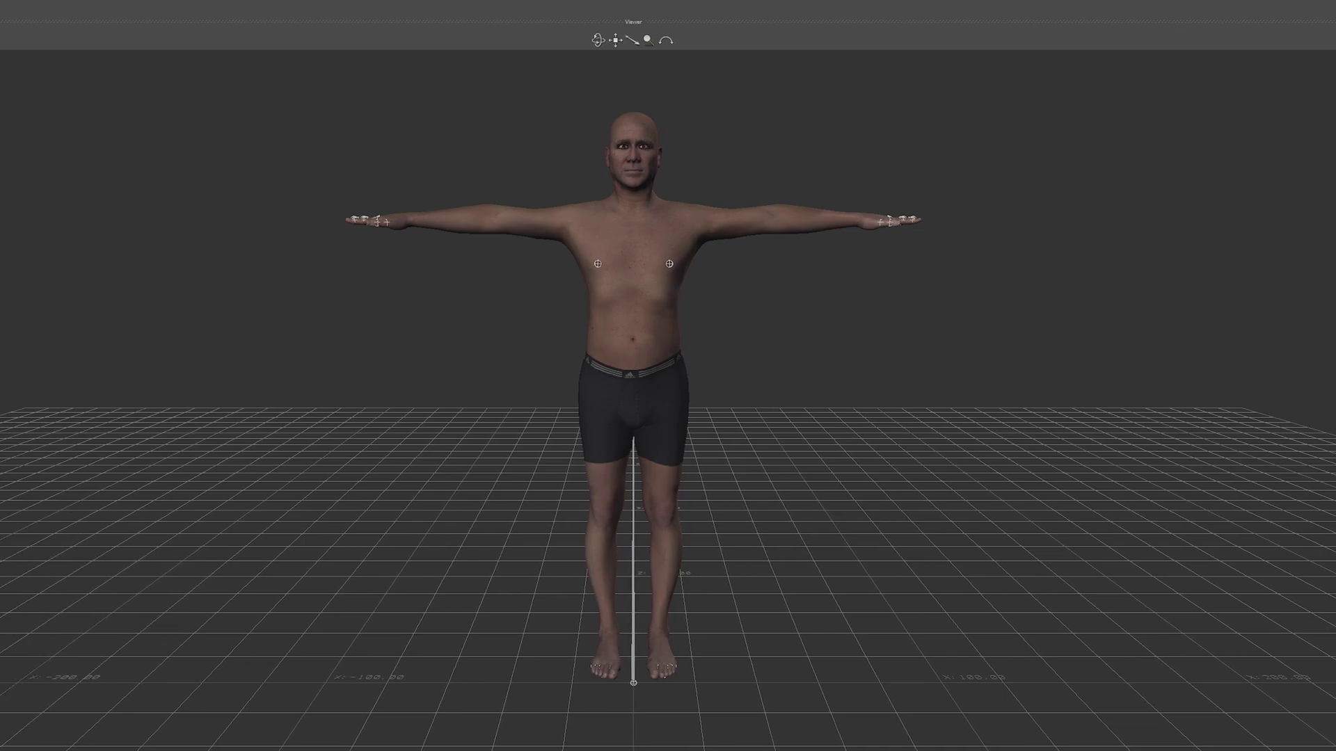
pyautogui.click(46, 41)
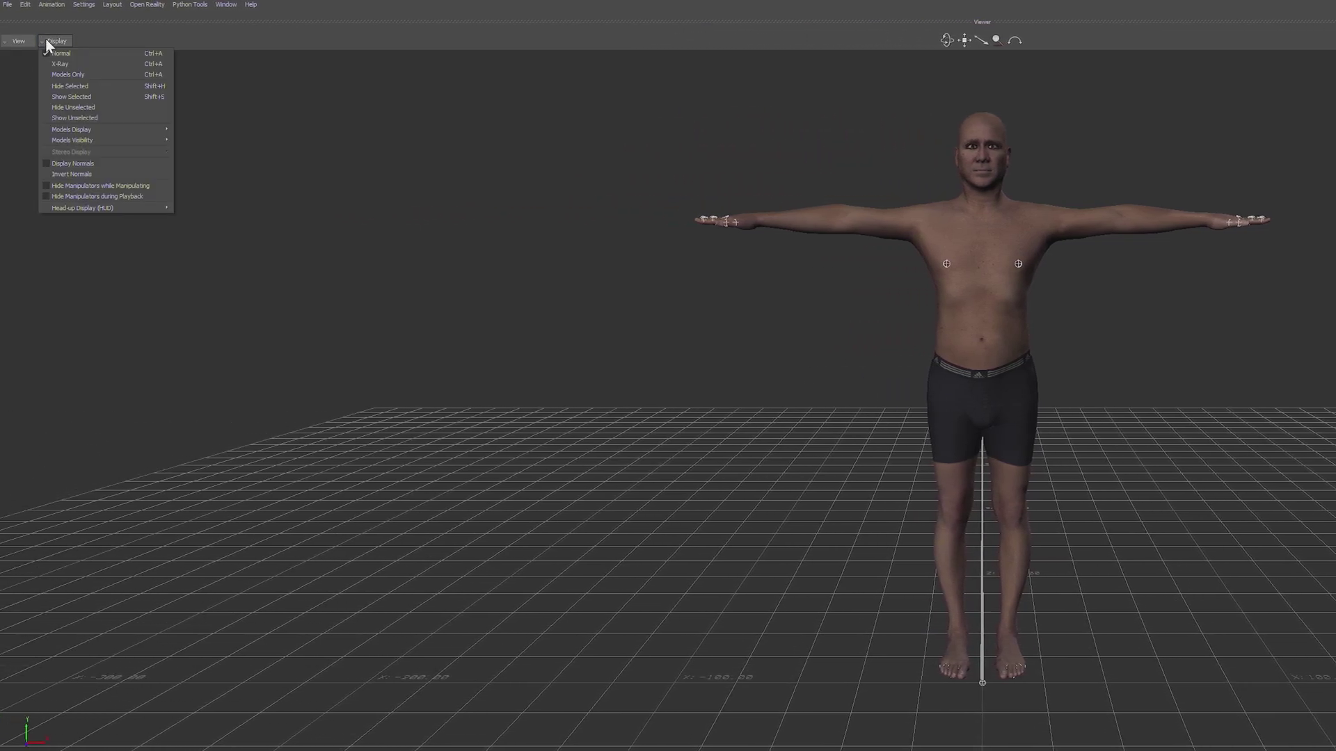
pyautogui.click(55, 69)
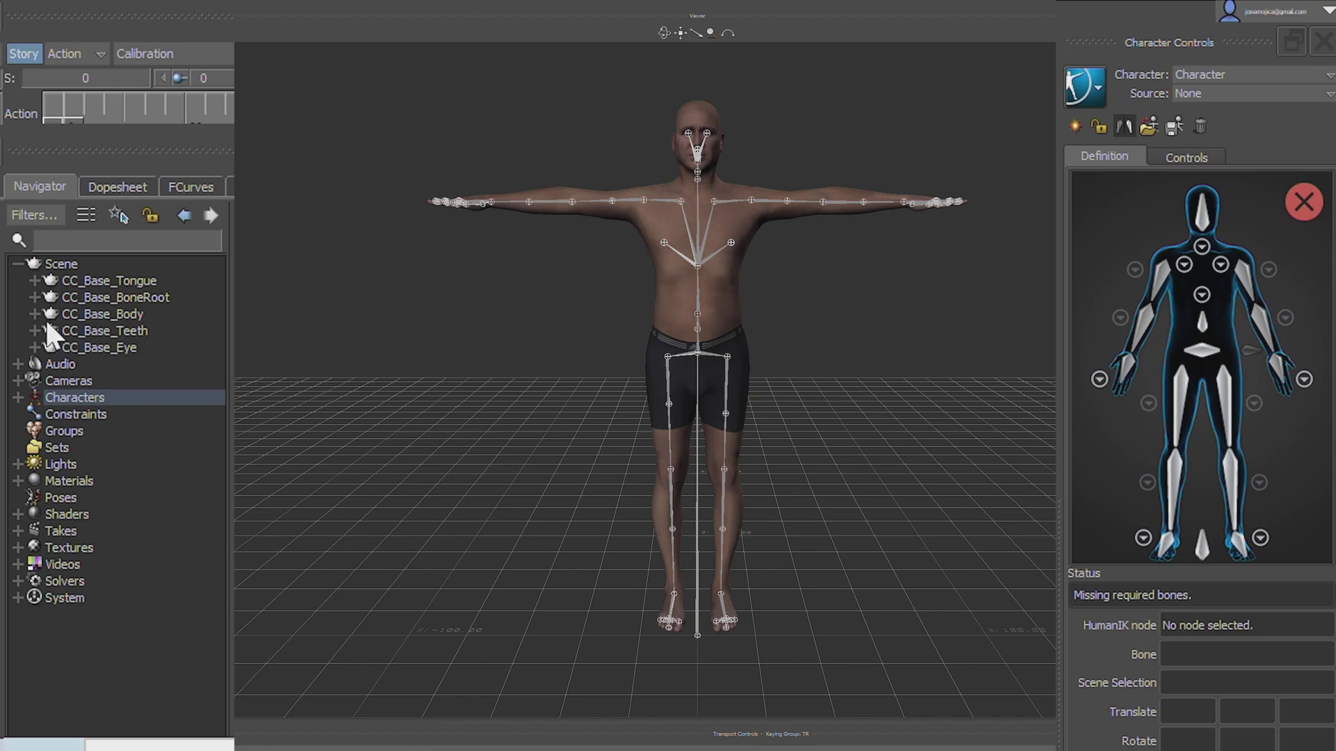
# Expand the CC_Base_BoneRoot hierarchy down to the children of CC_Base_Spine02 and widen the scene tree to show full bone names
pyautogui.click(33, 315)
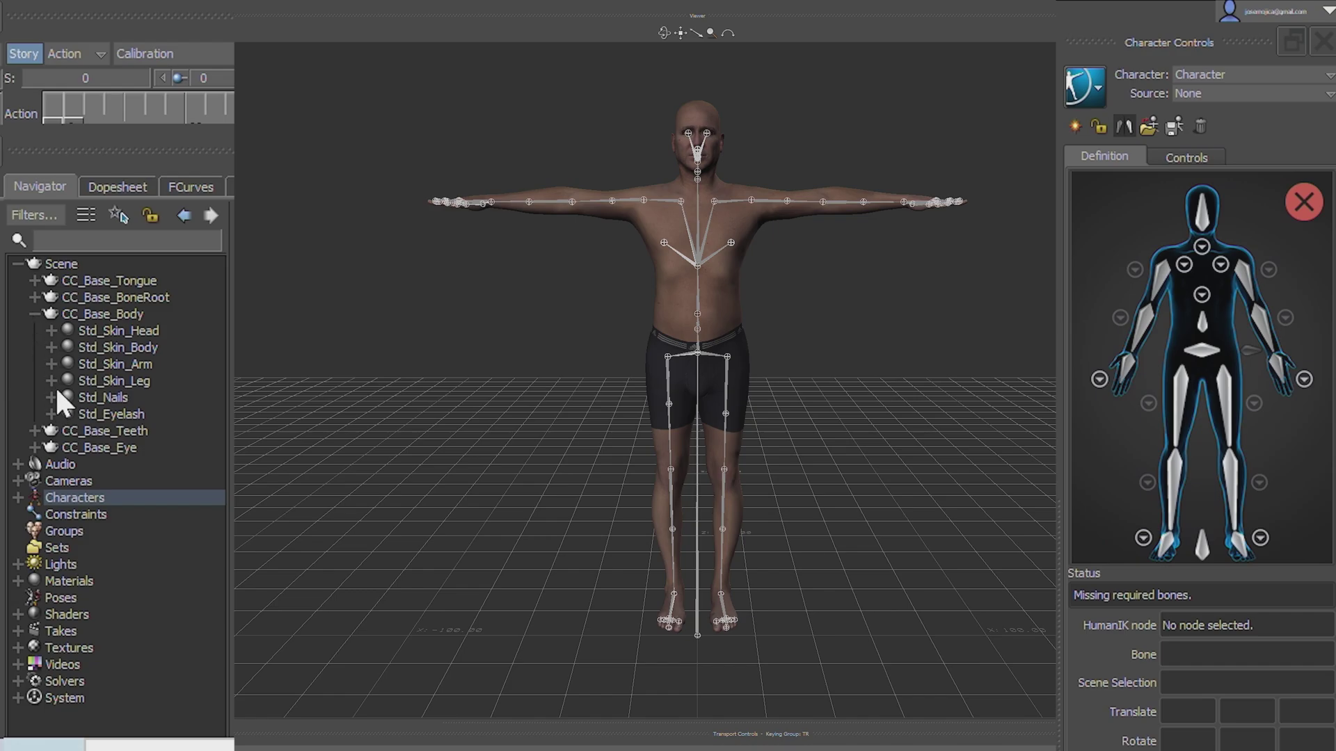
pyautogui.click(51, 330)
pyautogui.click(50, 330)
pyautogui.click(34, 297)
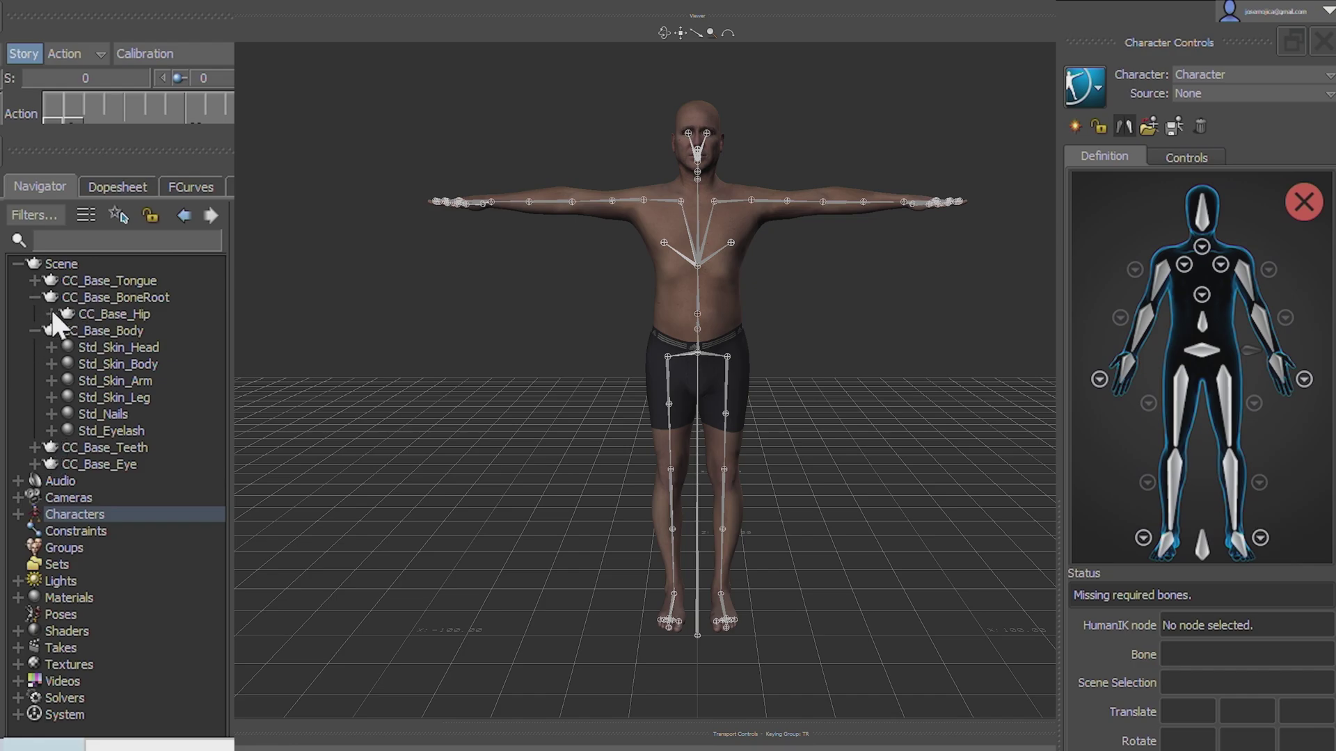
pyautogui.click(51, 313)
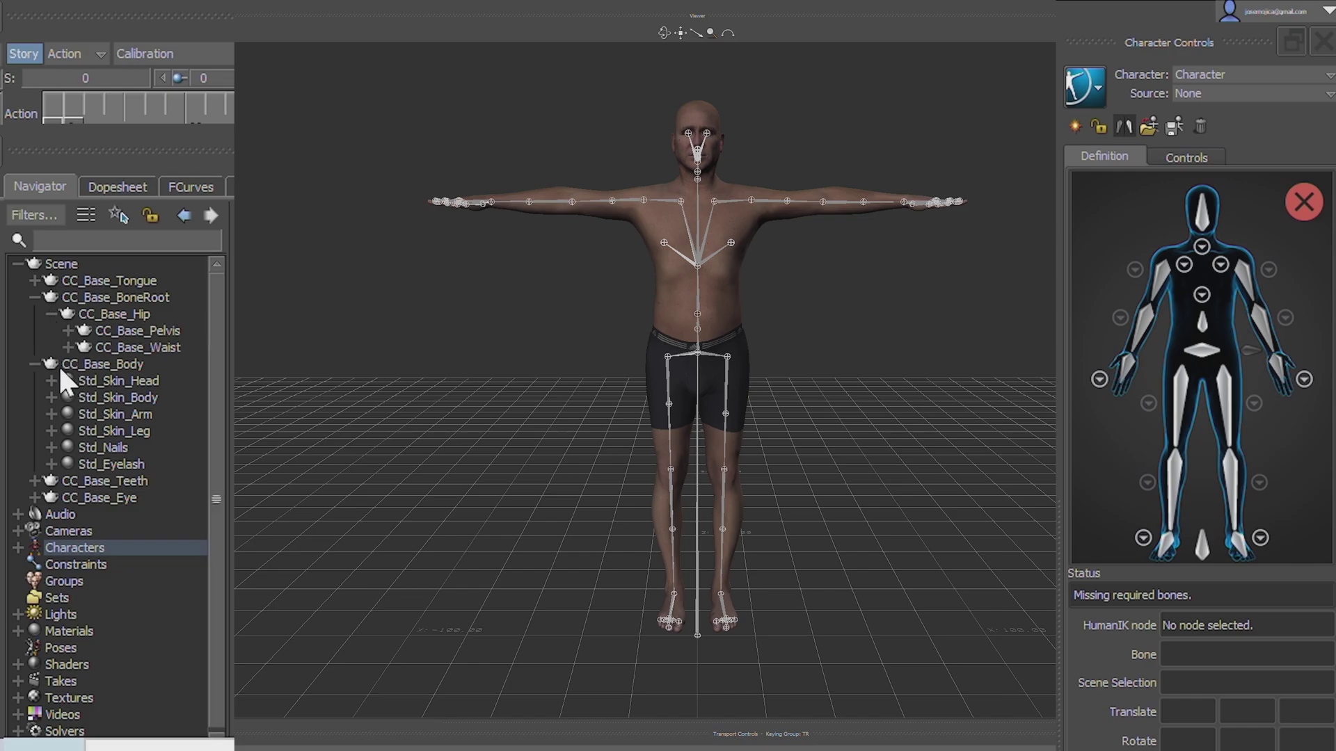
pyautogui.click(68, 347)
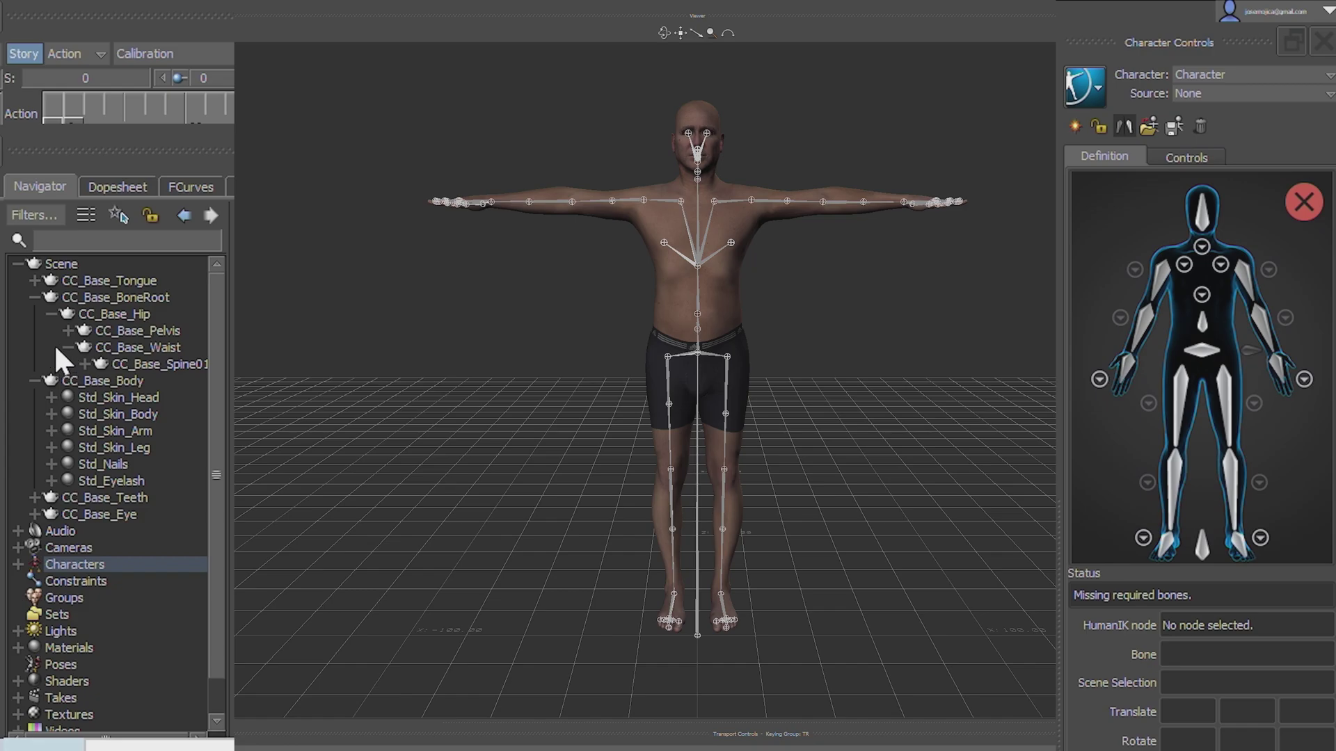
pyautogui.click(84, 364)
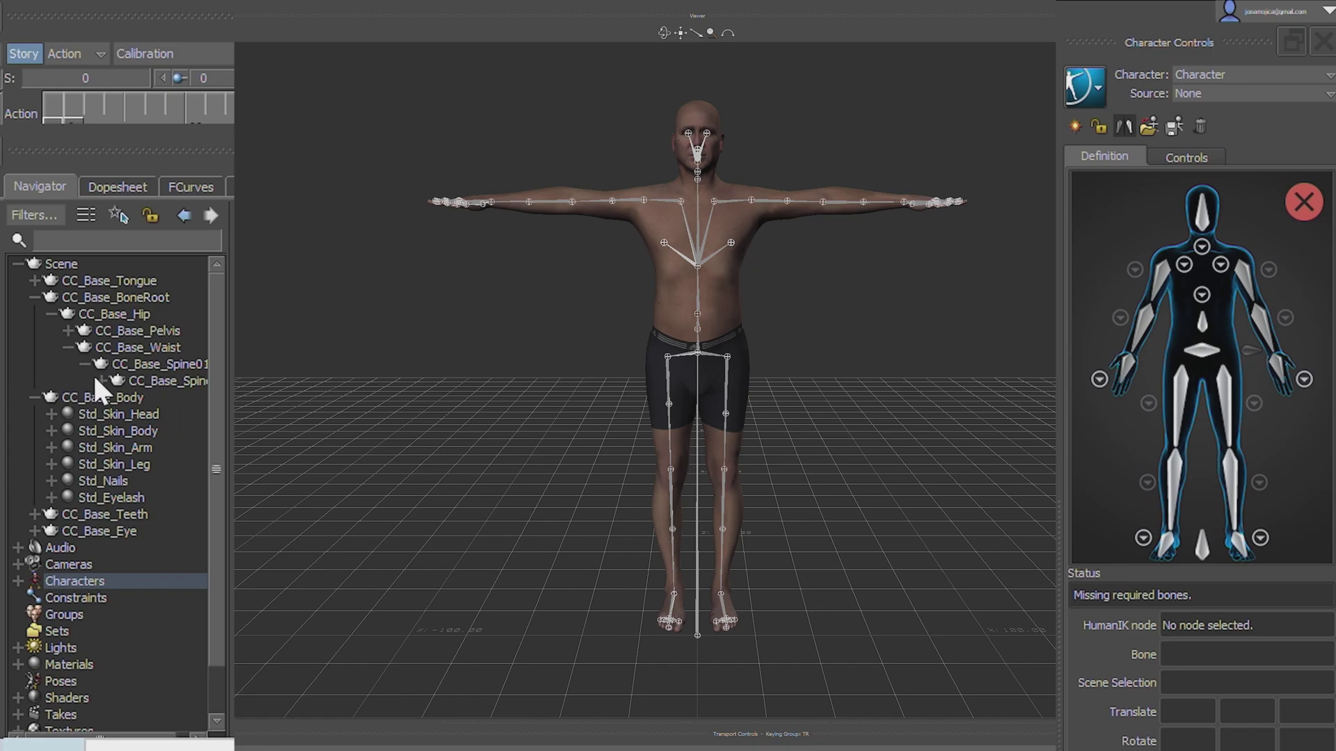
pyautogui.click(101, 380)
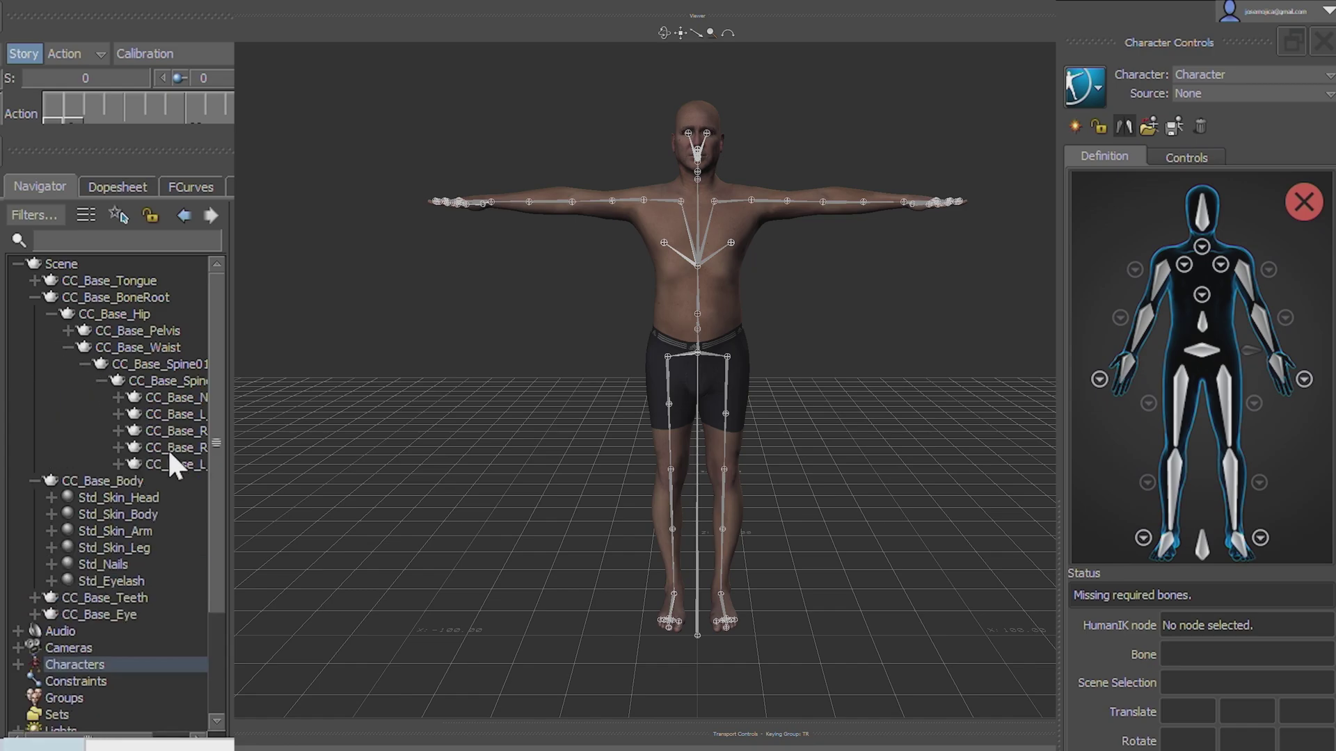
pyautogui.moveTo(226, 456); pyautogui.dragTo(334, 439)
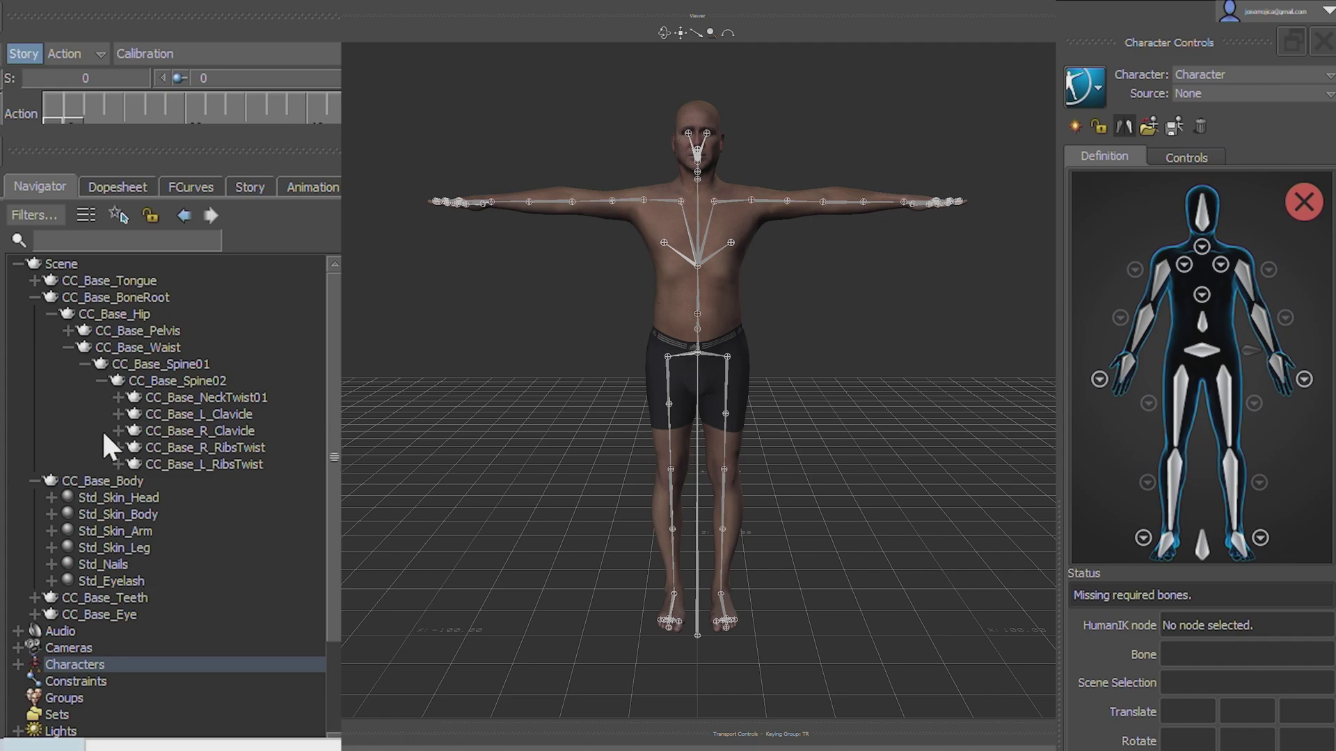
# Assign CC_Base_Hip to the hips and CC_Base_L_Thigh to the left upper leg in the character definition
pyautogui.click(107, 315)
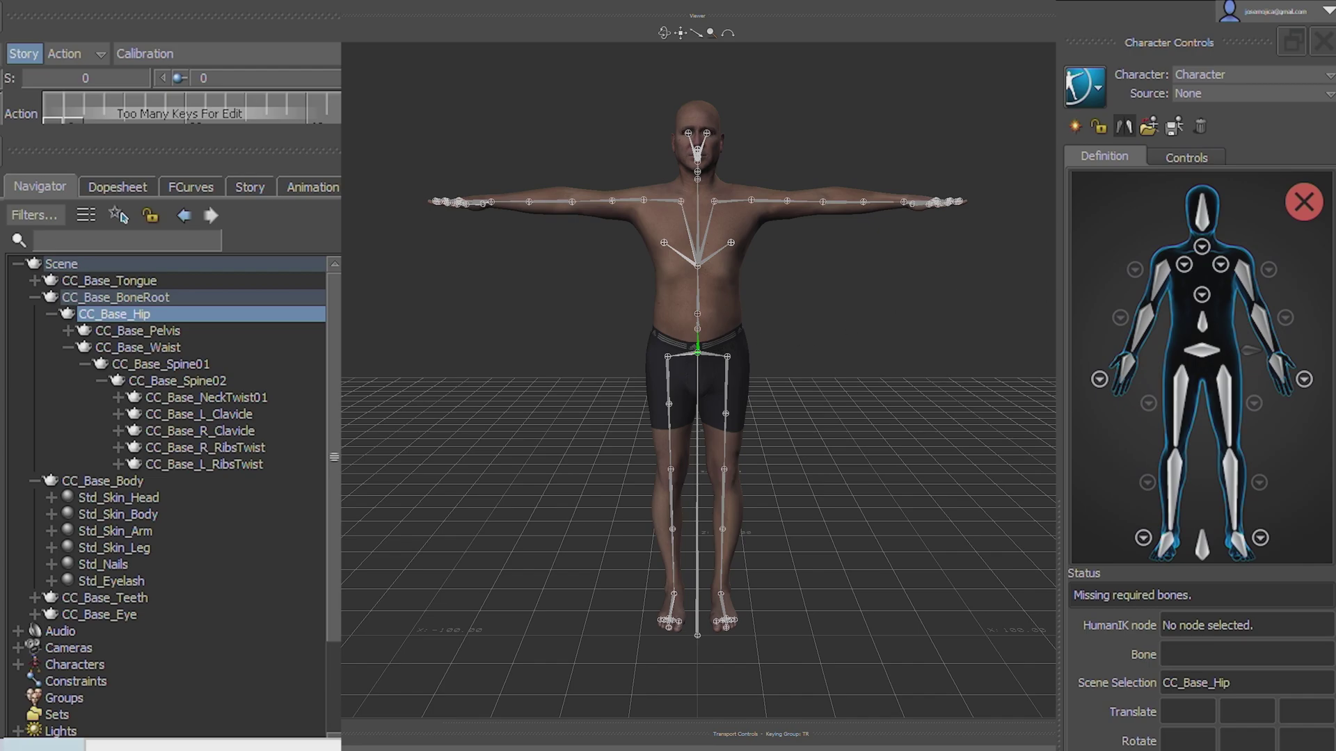
pyautogui.rightClick(1200, 352)
pyautogui.click(1208, 355)
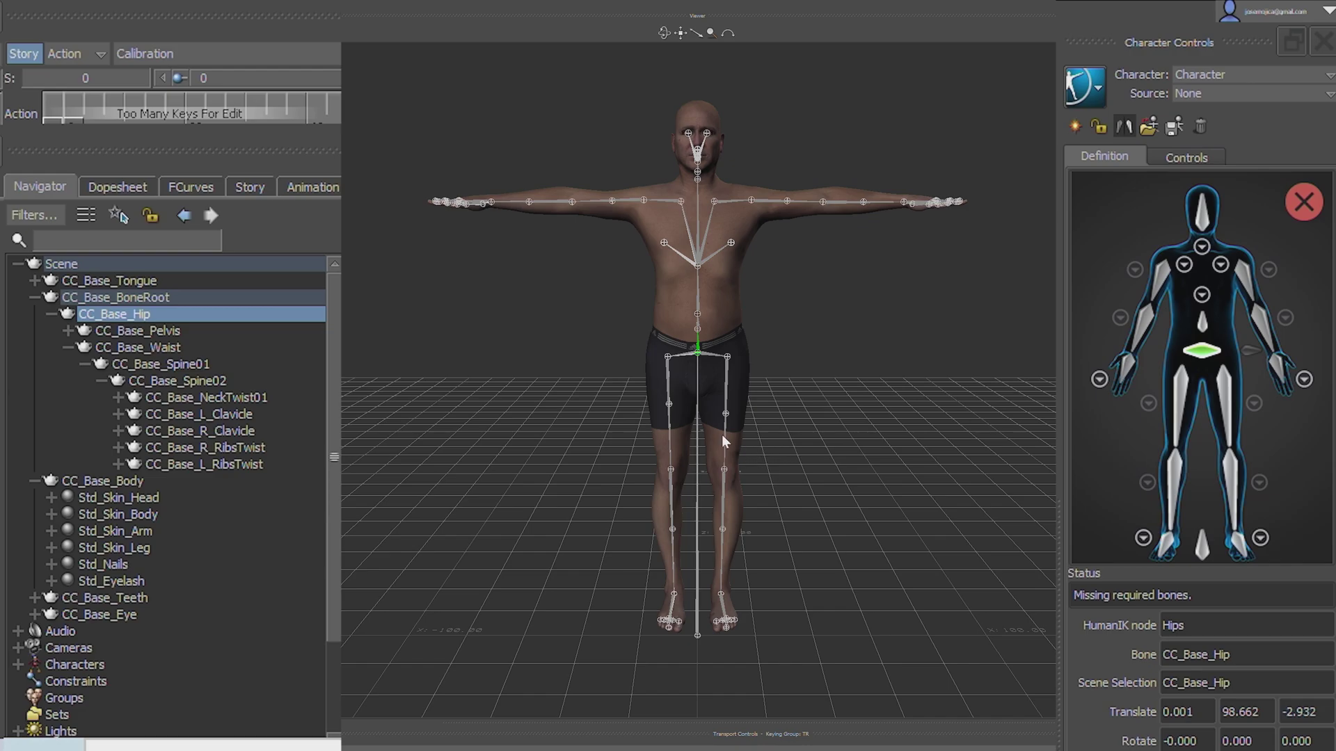
pyautogui.click(726, 387)
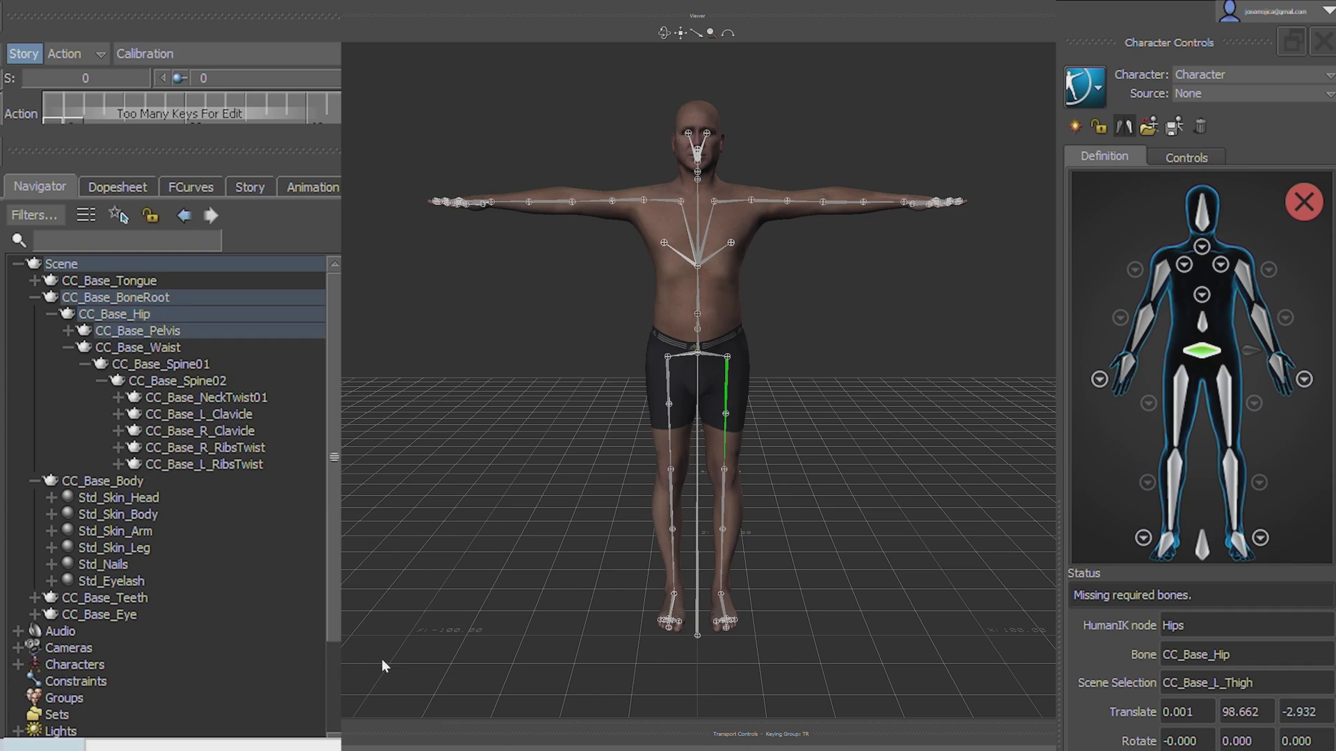
pyautogui.click(67, 331)
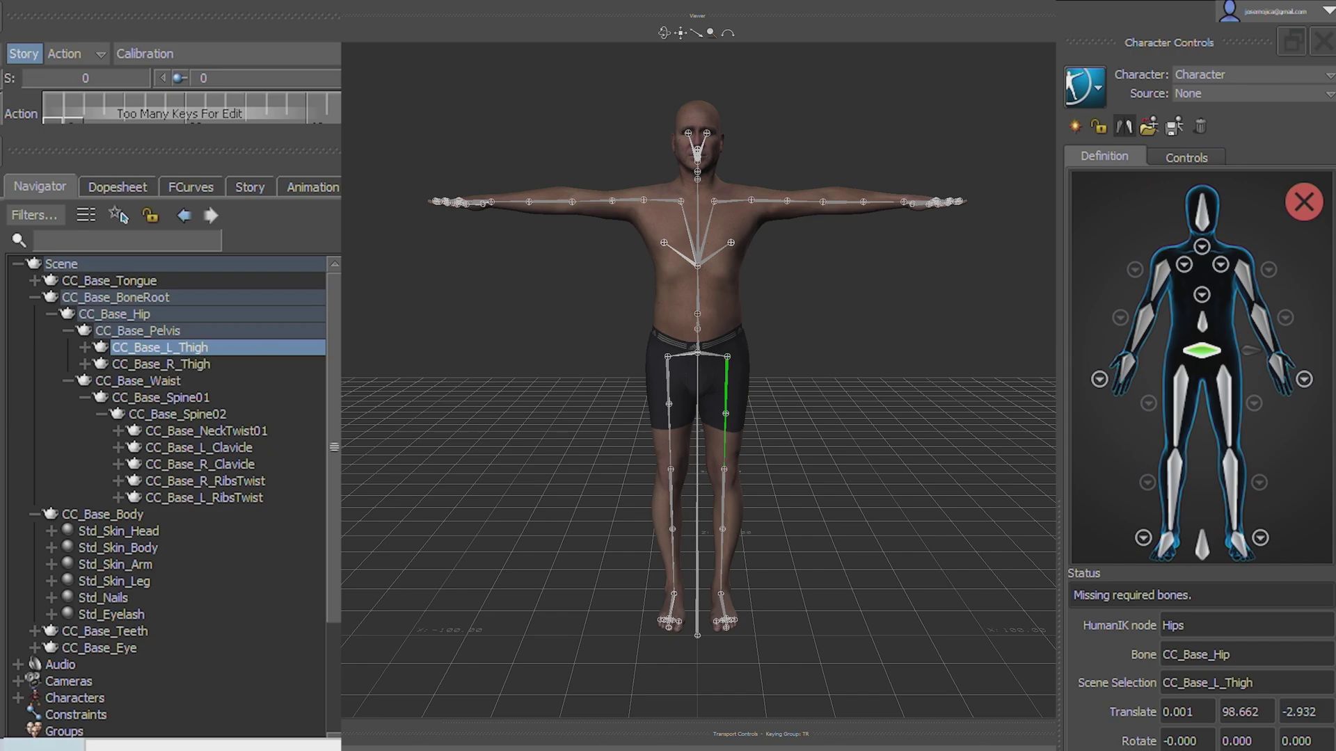
pyautogui.rightClick(1226, 387)
pyautogui.click(1226, 396)
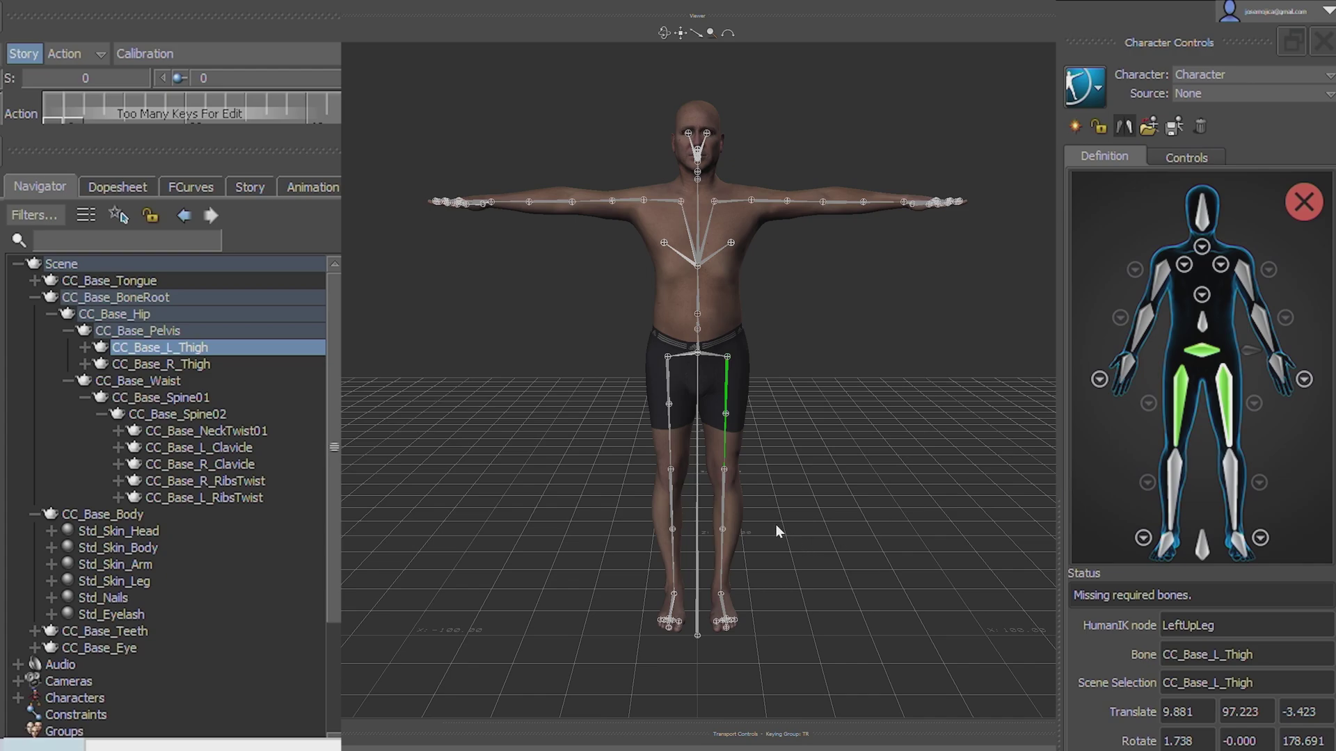
# Assign CC_Base_L_Calf to the left lower leg and CC_Base_L_Foot to the left foot in the character definition
pyautogui.click(724, 495)
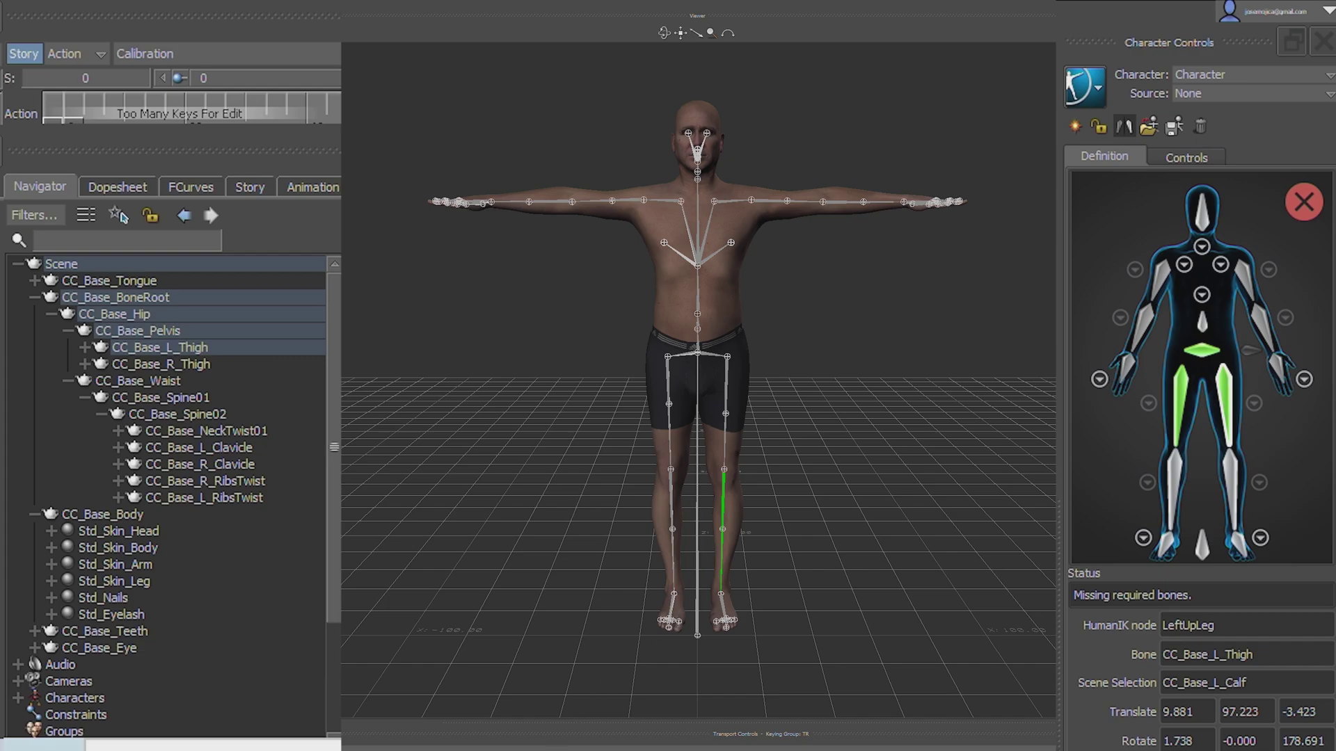
pyautogui.click(84, 347)
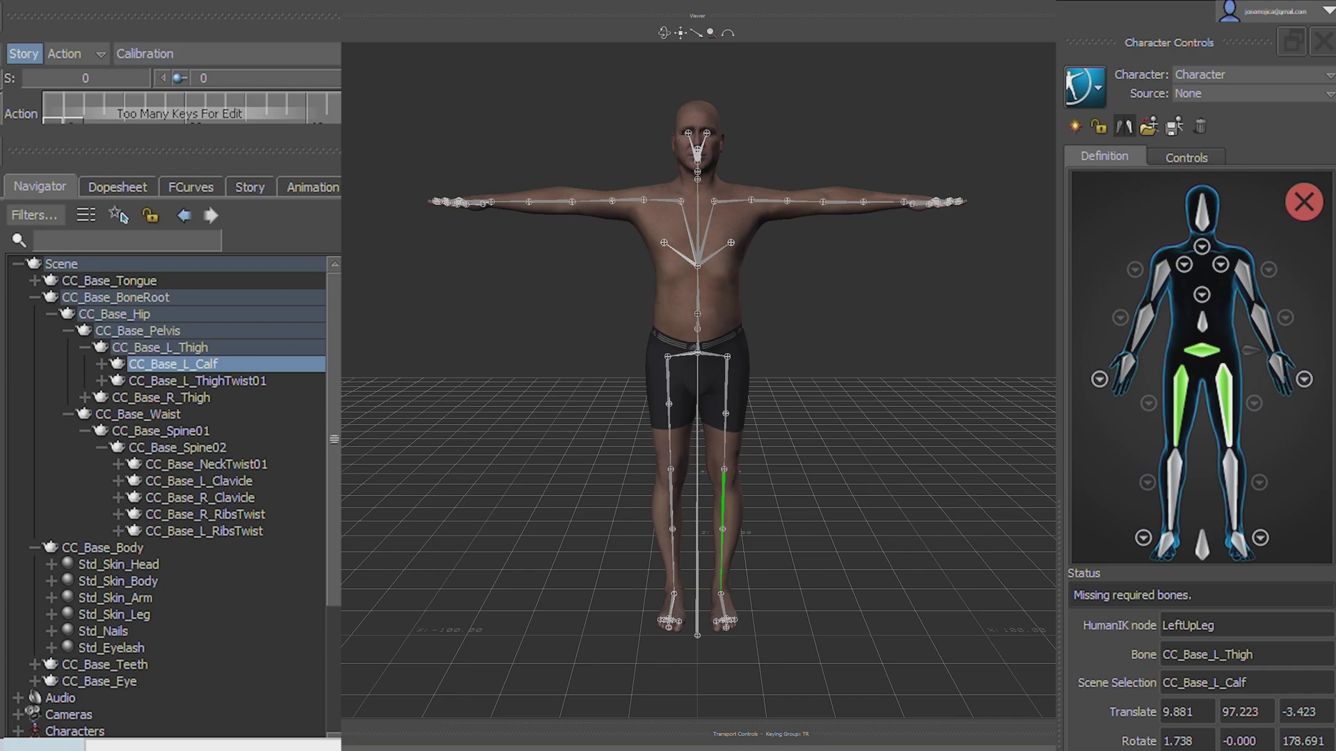
pyautogui.rightClick(1231, 472)
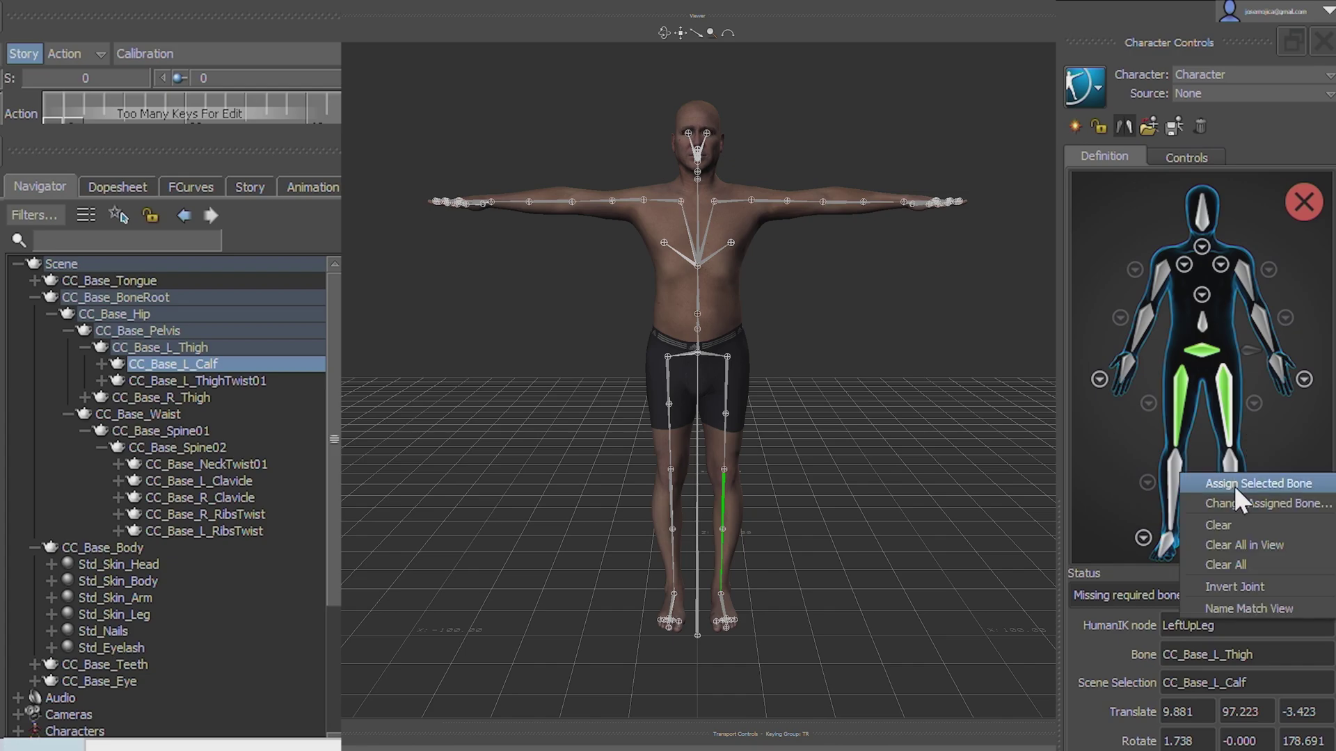
pyautogui.click(1234, 485)
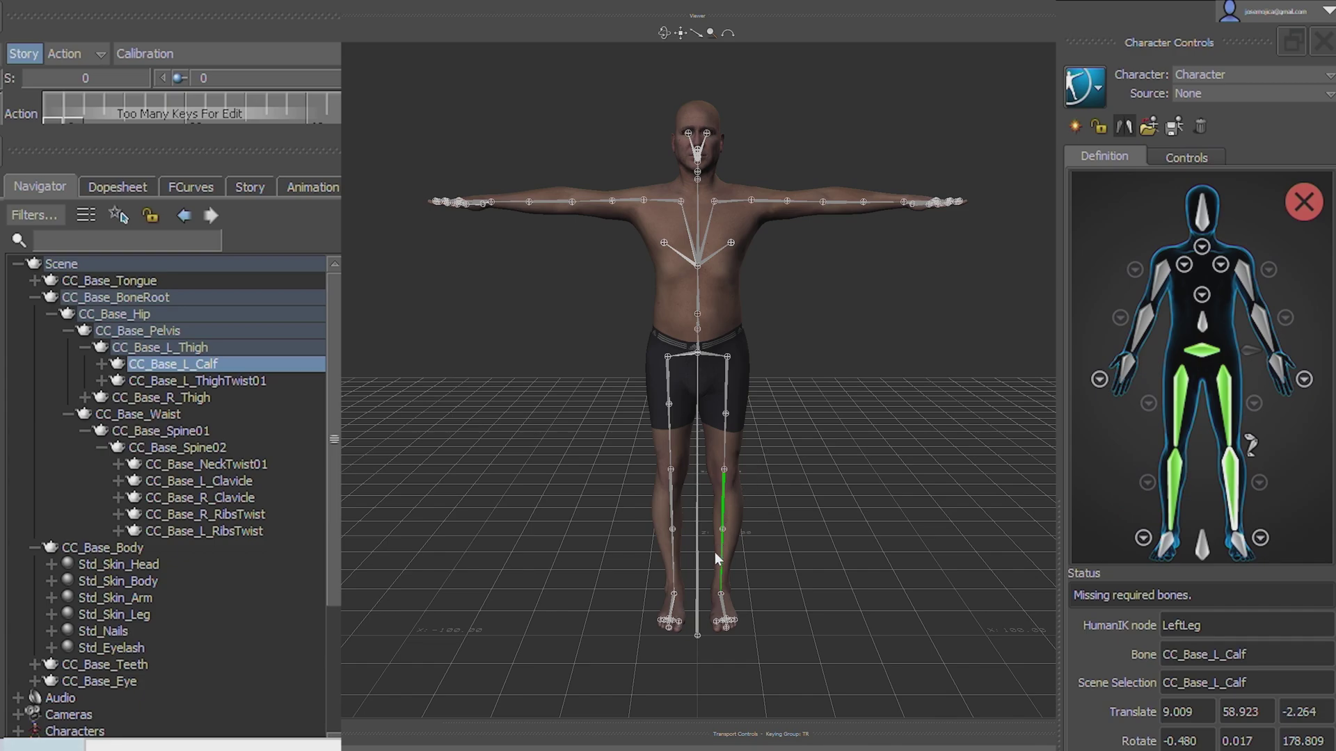
pyautogui.click(723, 605)
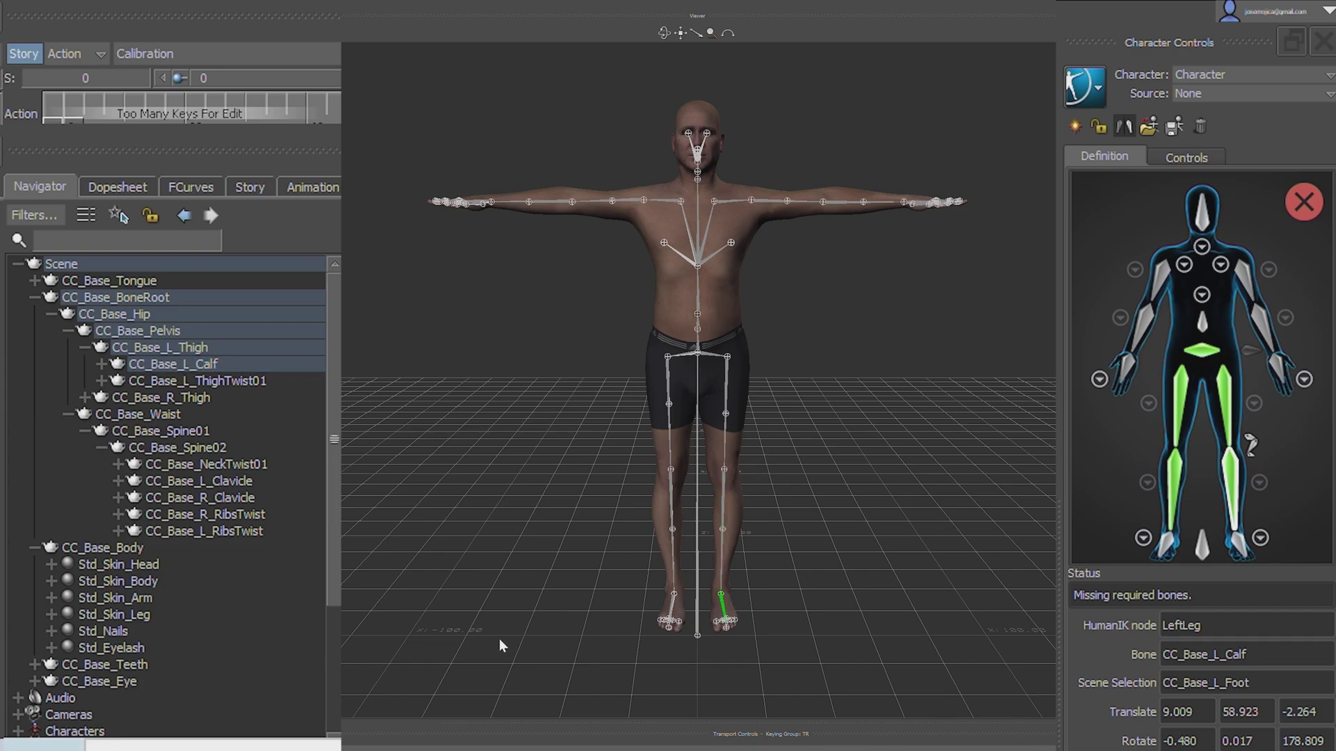
pyautogui.click(101, 364)
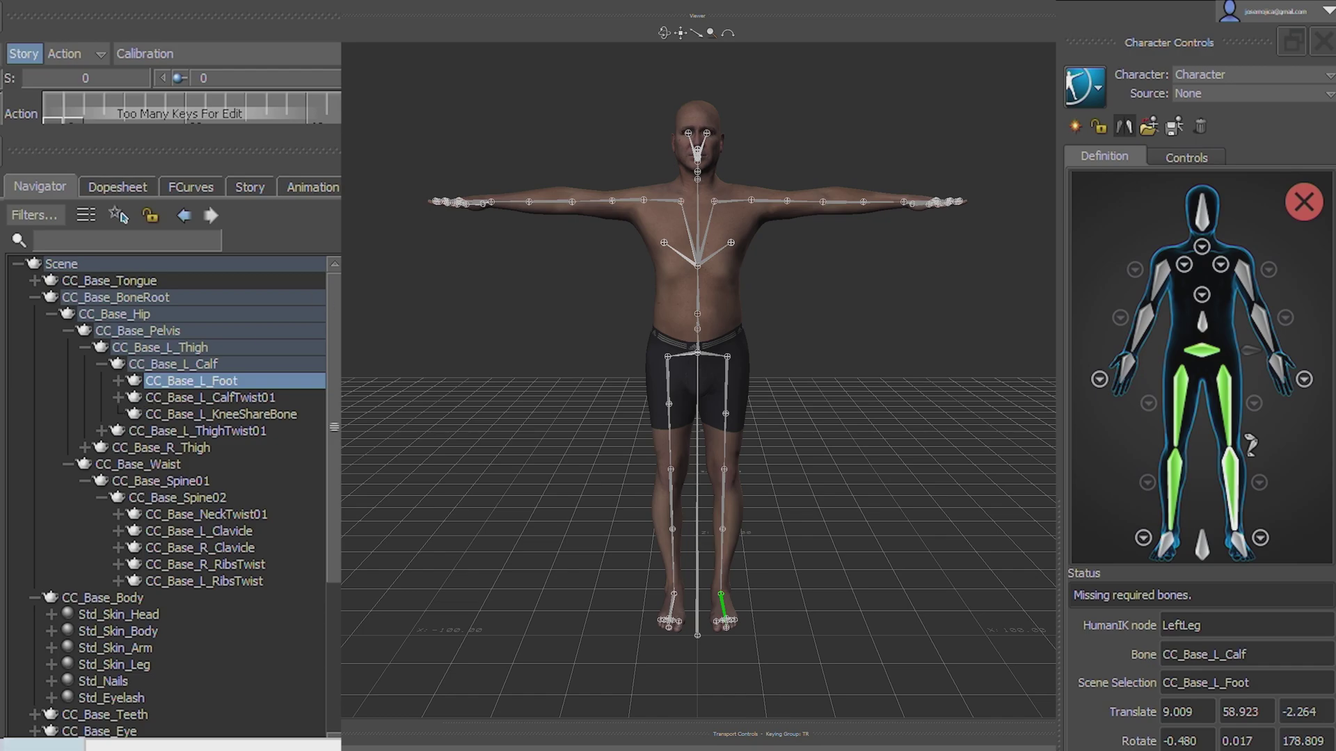
pyautogui.rightClick(1239, 543)
pyautogui.click(1239, 550)
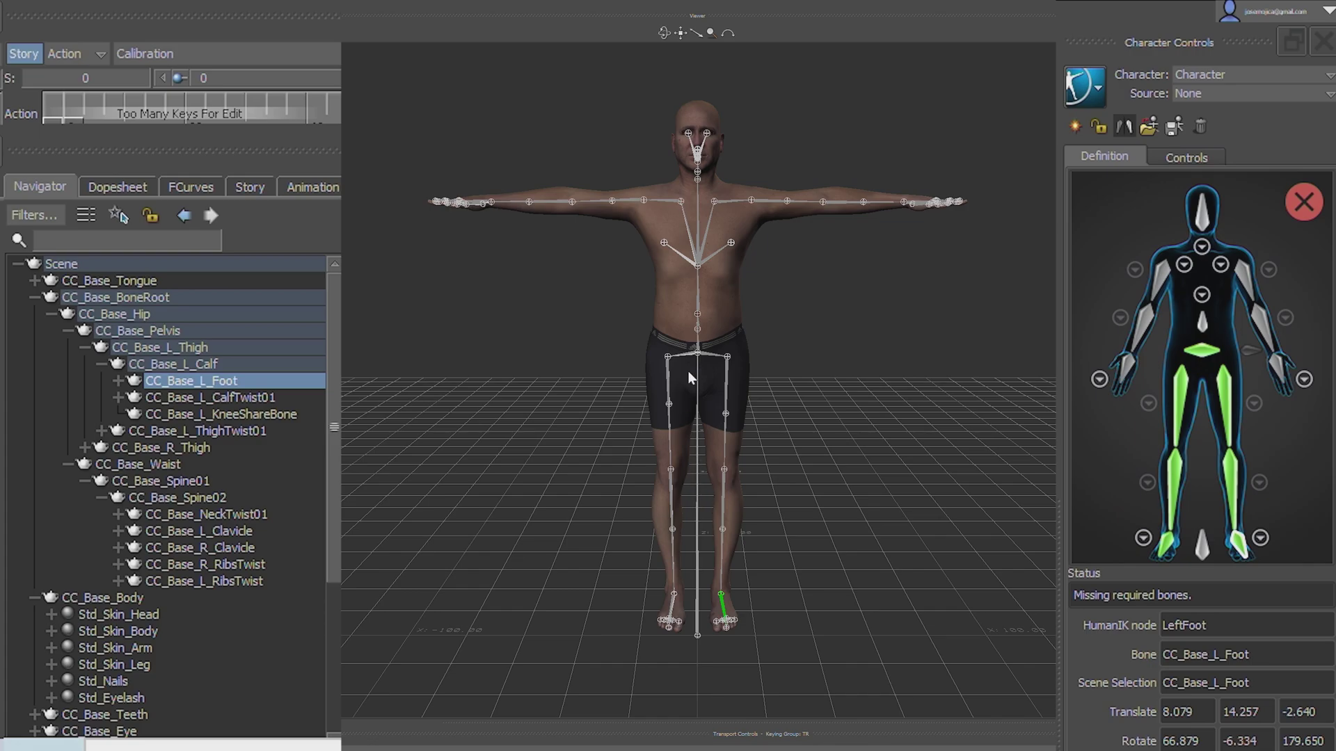
# Assign CC_Base_L_Upperarm to the left arm and CC_Base_L_Forearm to the left forearm in the character definition
pyautogui.click(768, 201)
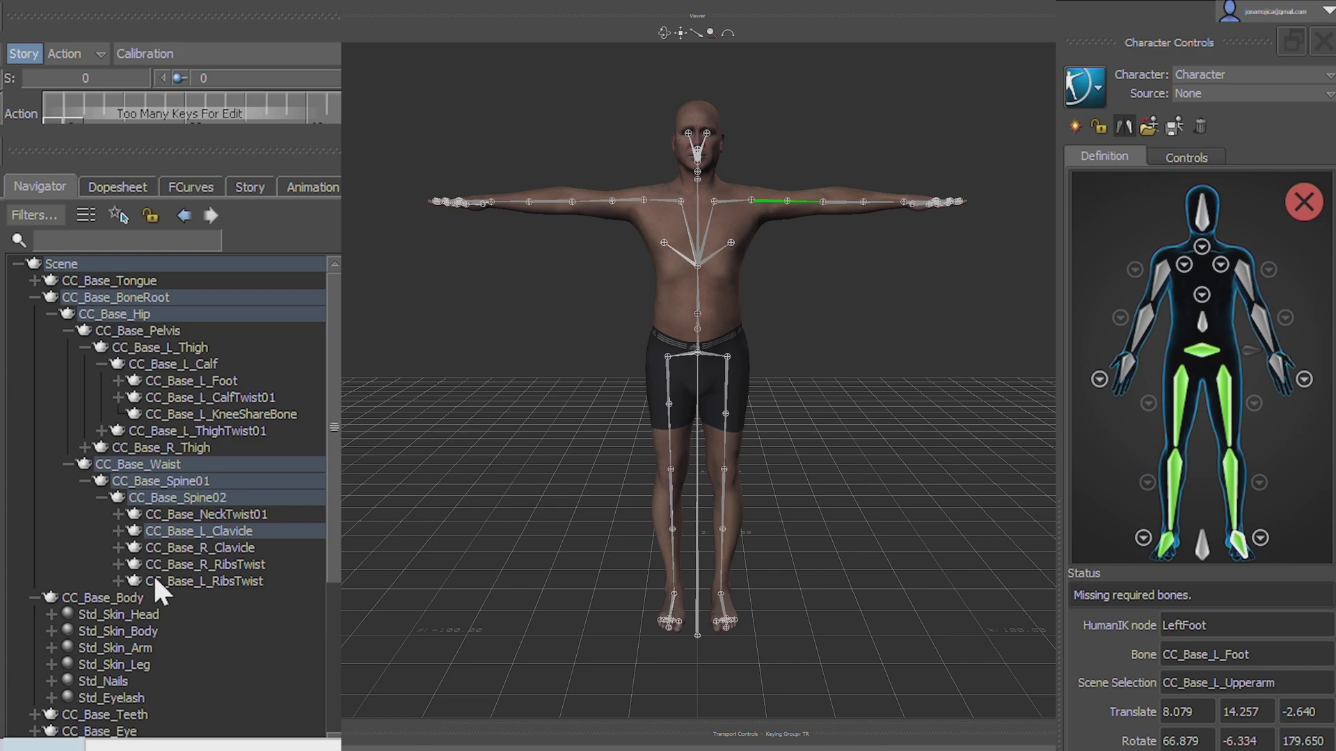
pyautogui.click(118, 530)
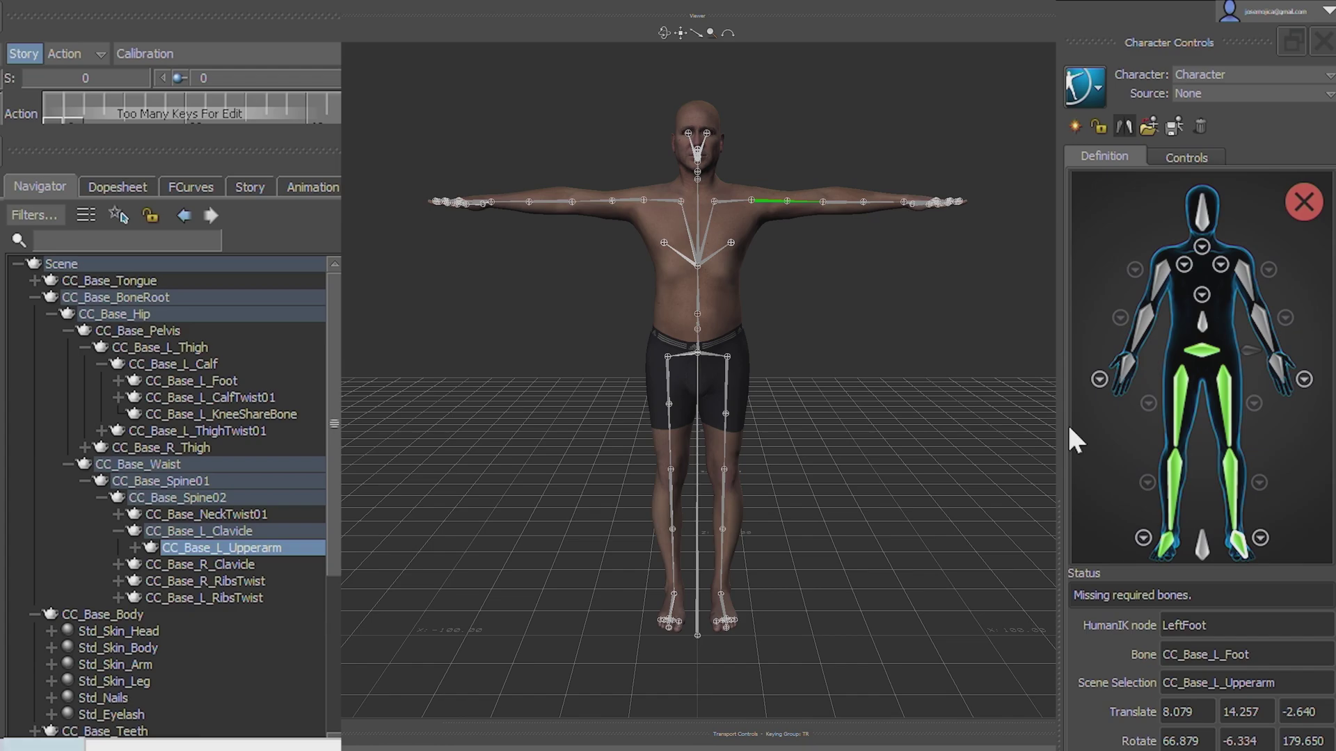
pyautogui.rightClick(1238, 268)
pyautogui.click(1245, 278)
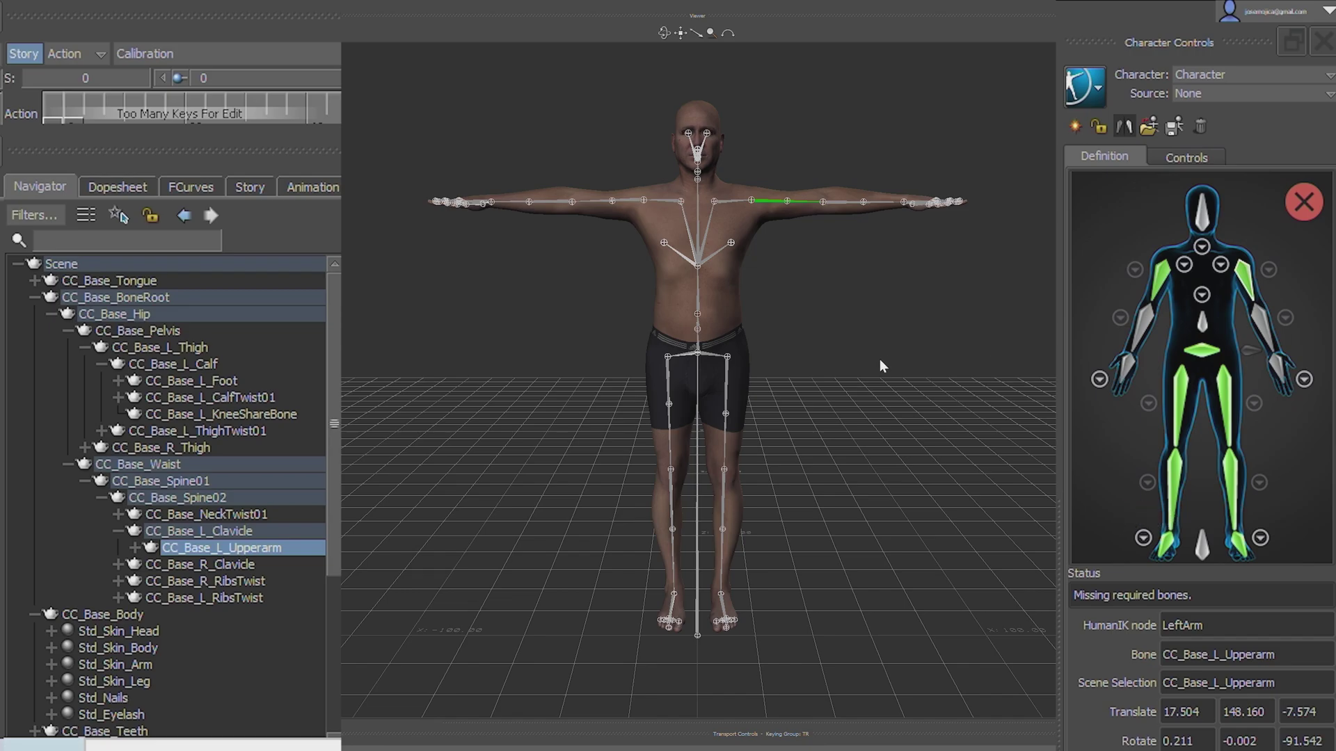
pyautogui.click(840, 203)
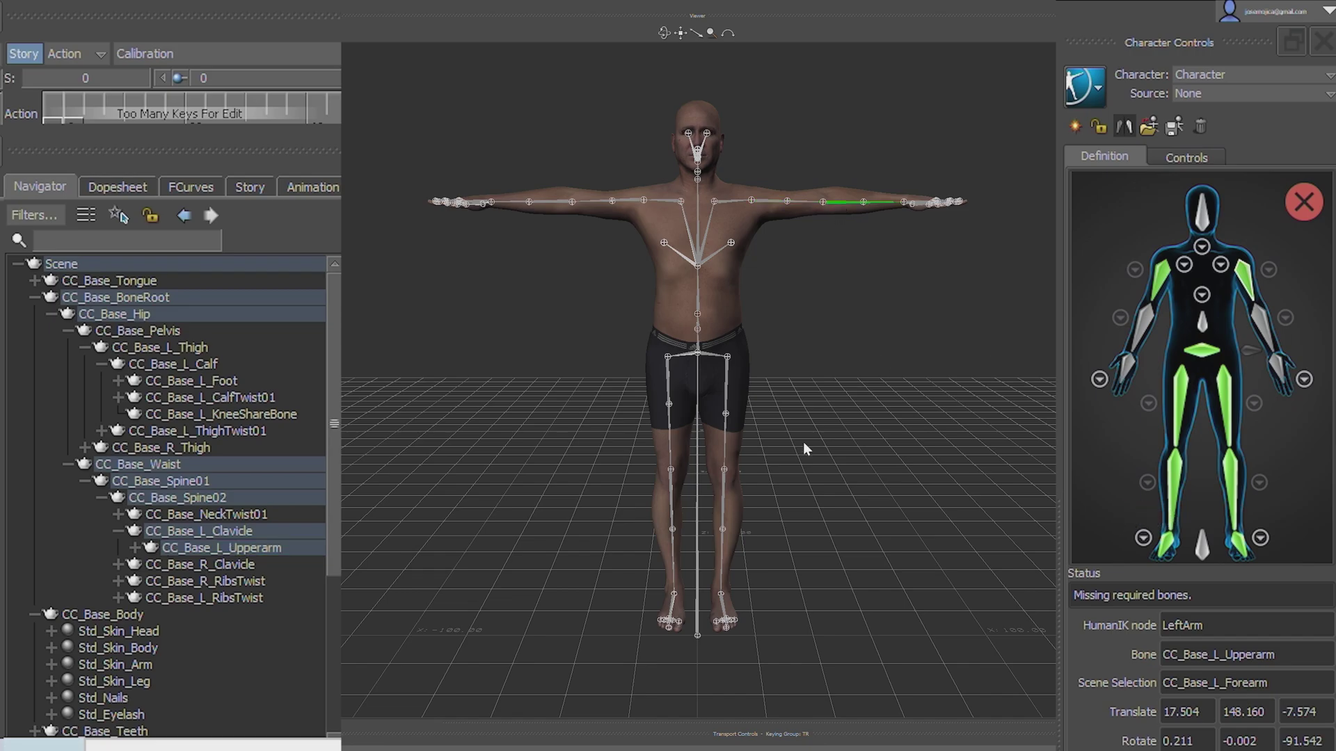
pyautogui.click(133, 547)
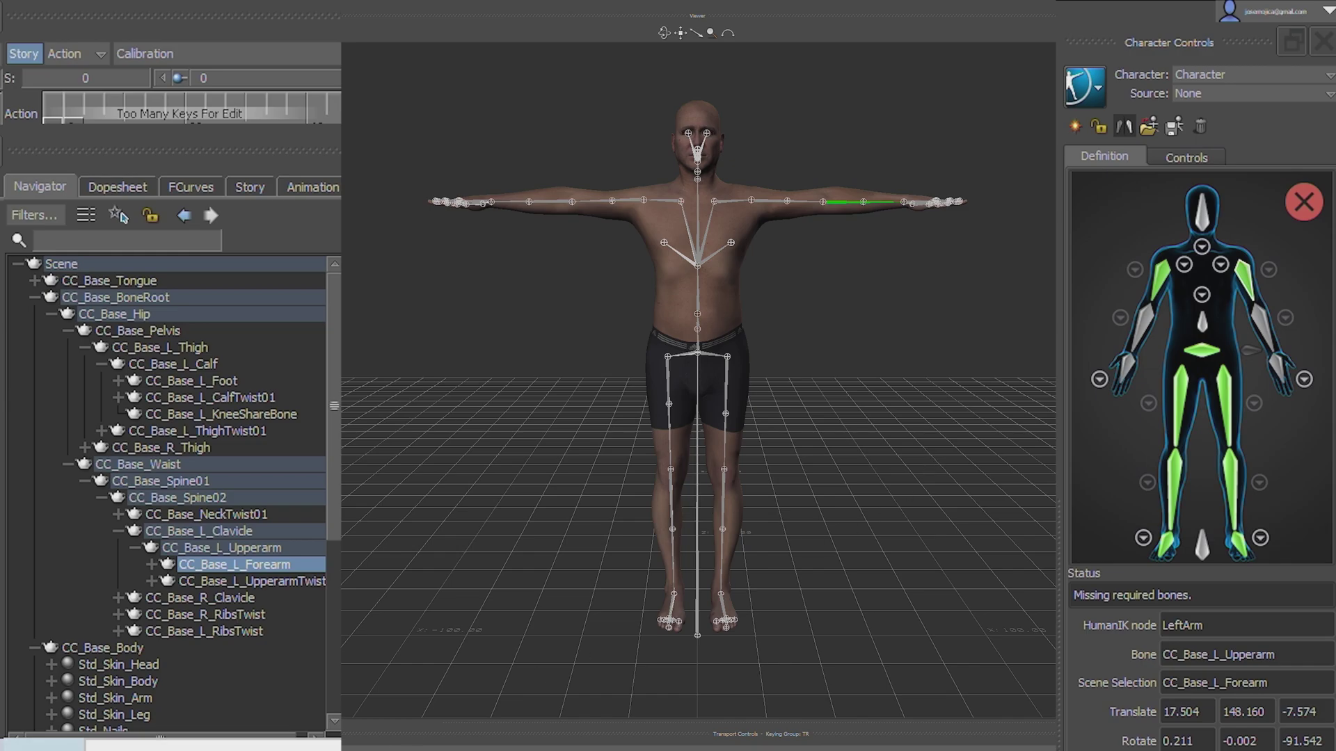
pyautogui.rightClick(1262, 316)
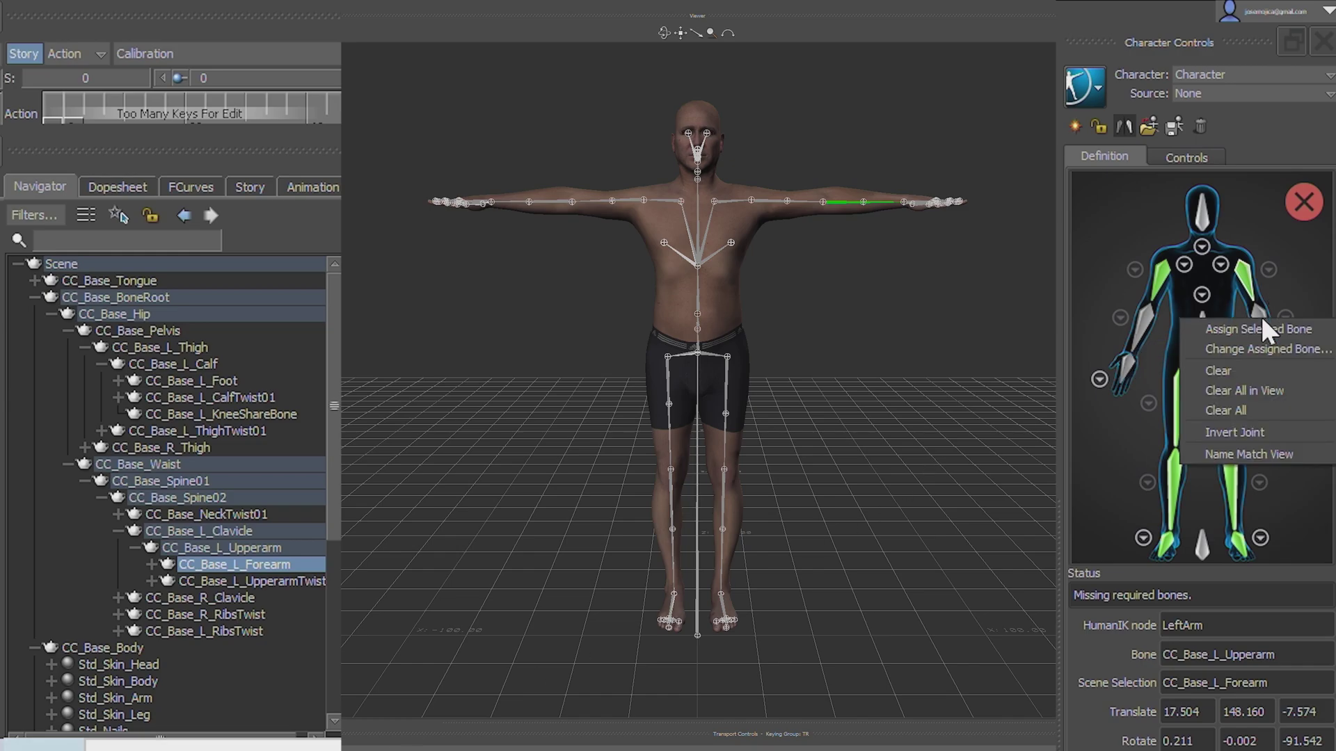
pyautogui.click(1262, 324)
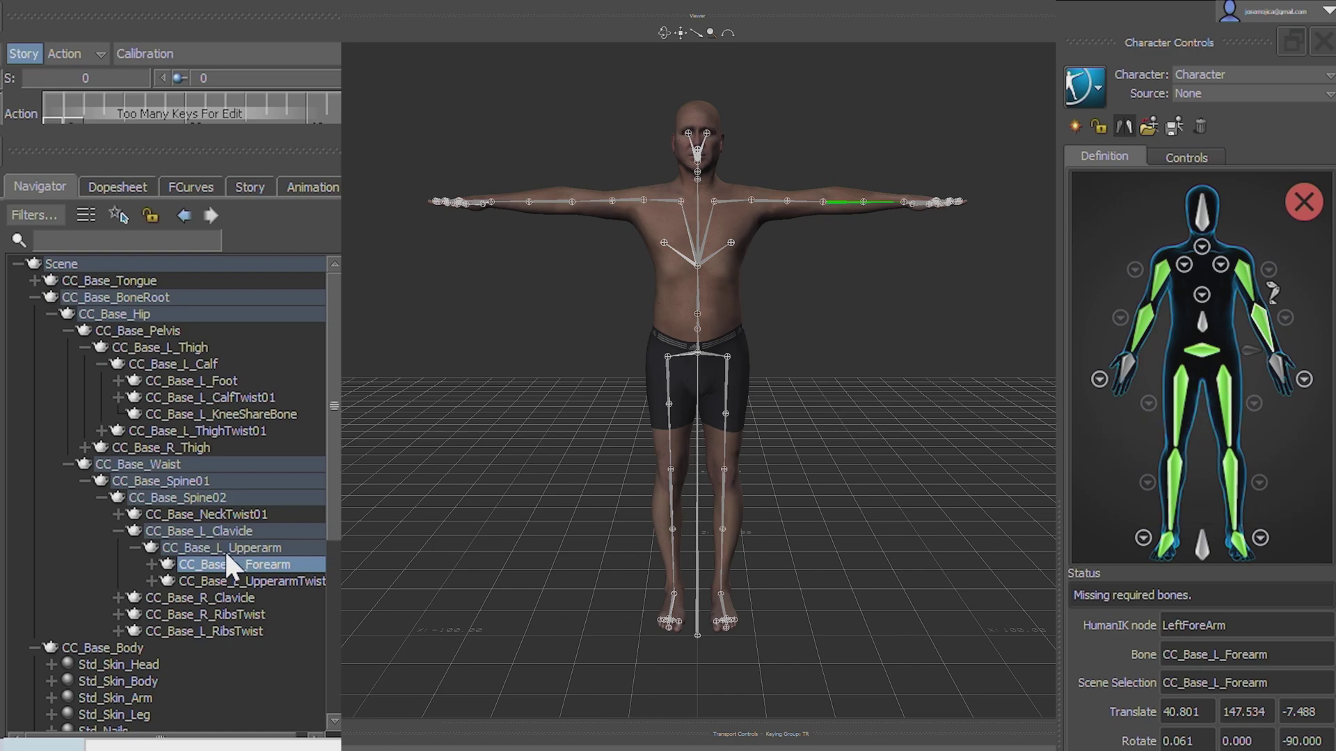
# Assign CC_Base_L_Hand, found beneath CC_Base_L_Forearm, to the left hand in the character definition
pyautogui.click(151, 565)
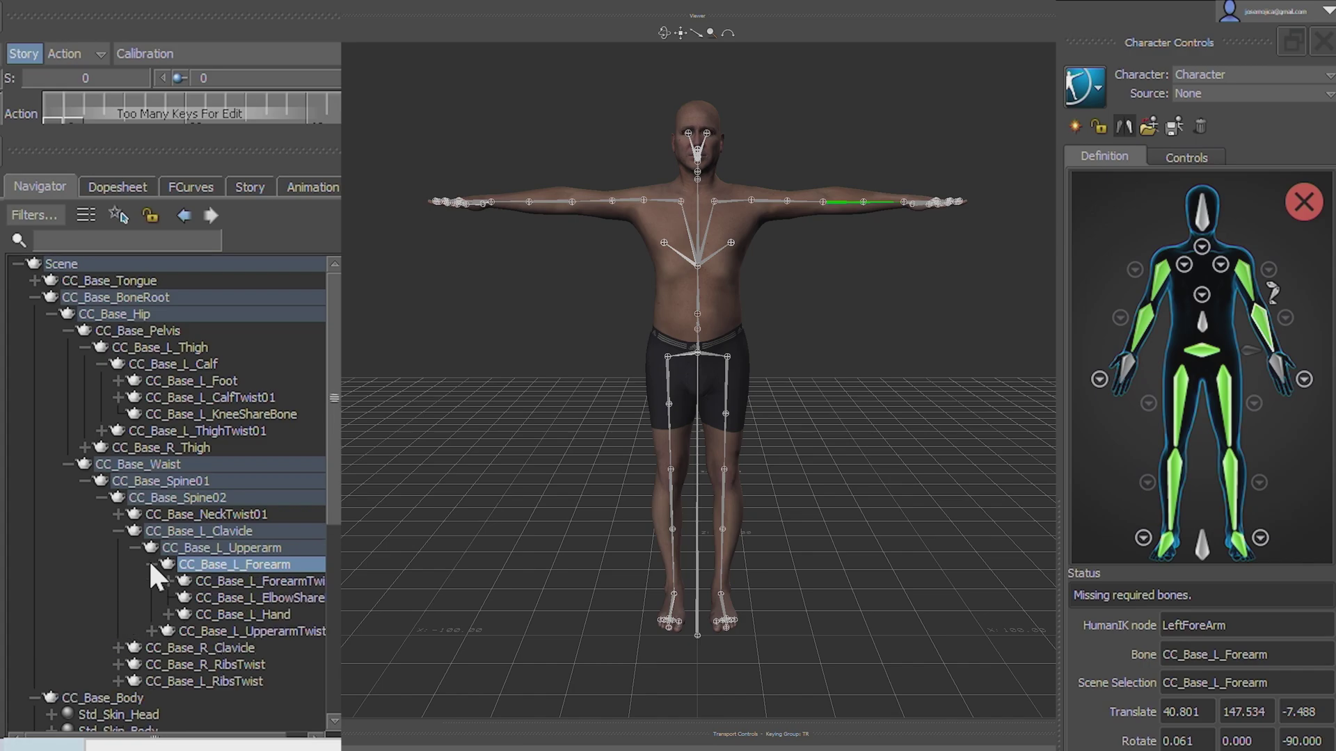
pyautogui.click(227, 614)
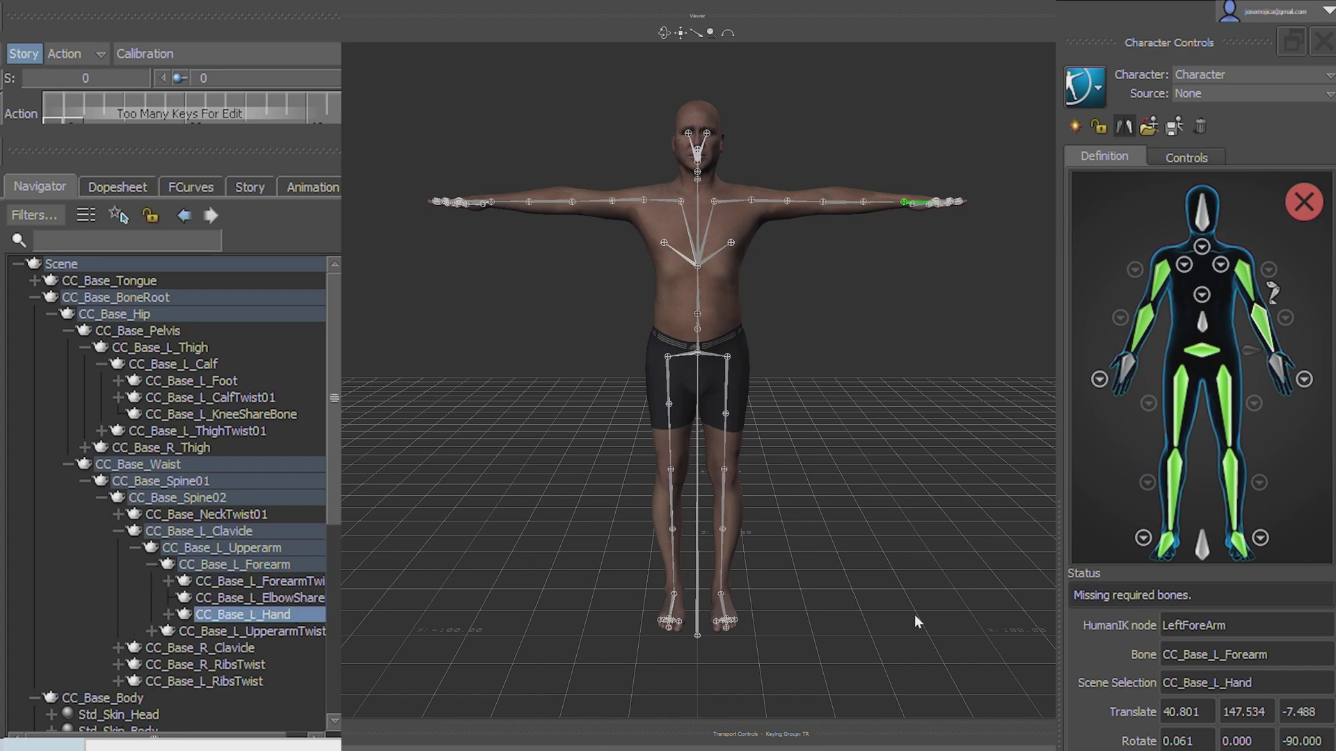
pyautogui.rightClick(1275, 366)
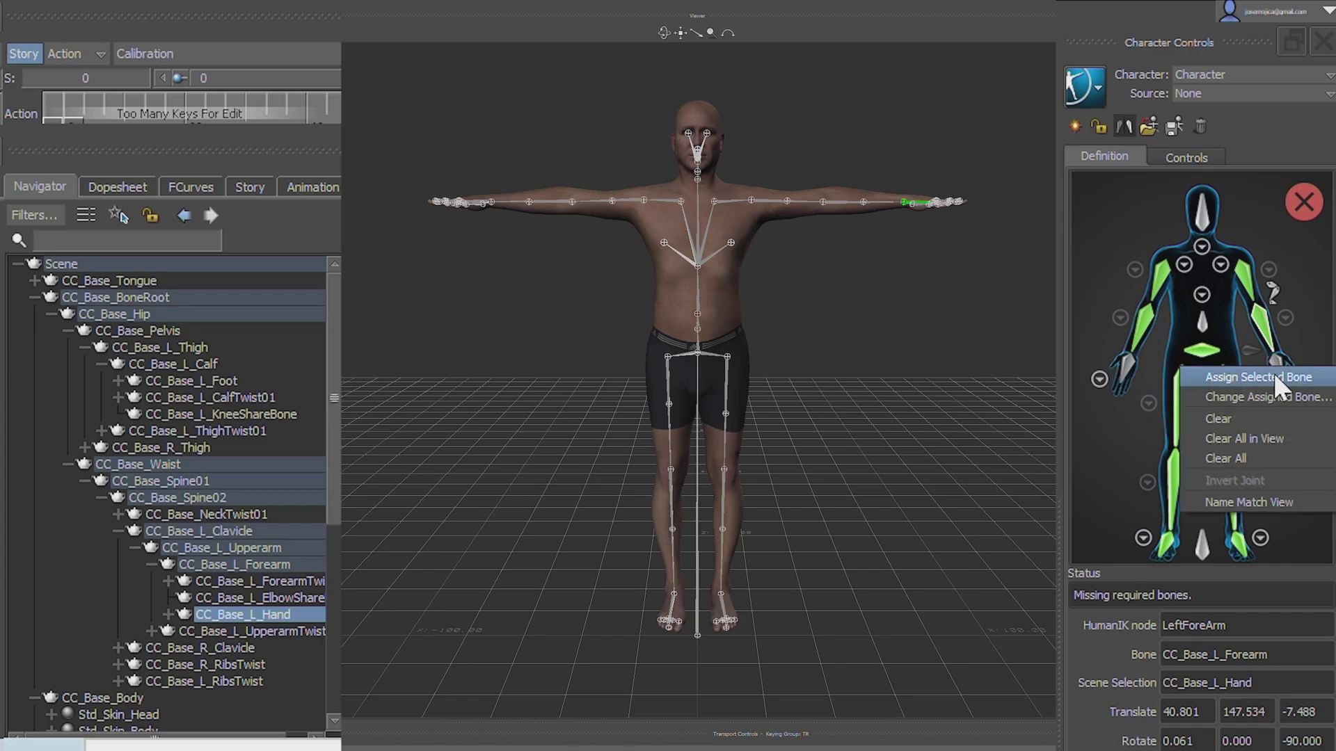
pyautogui.click(1274, 375)
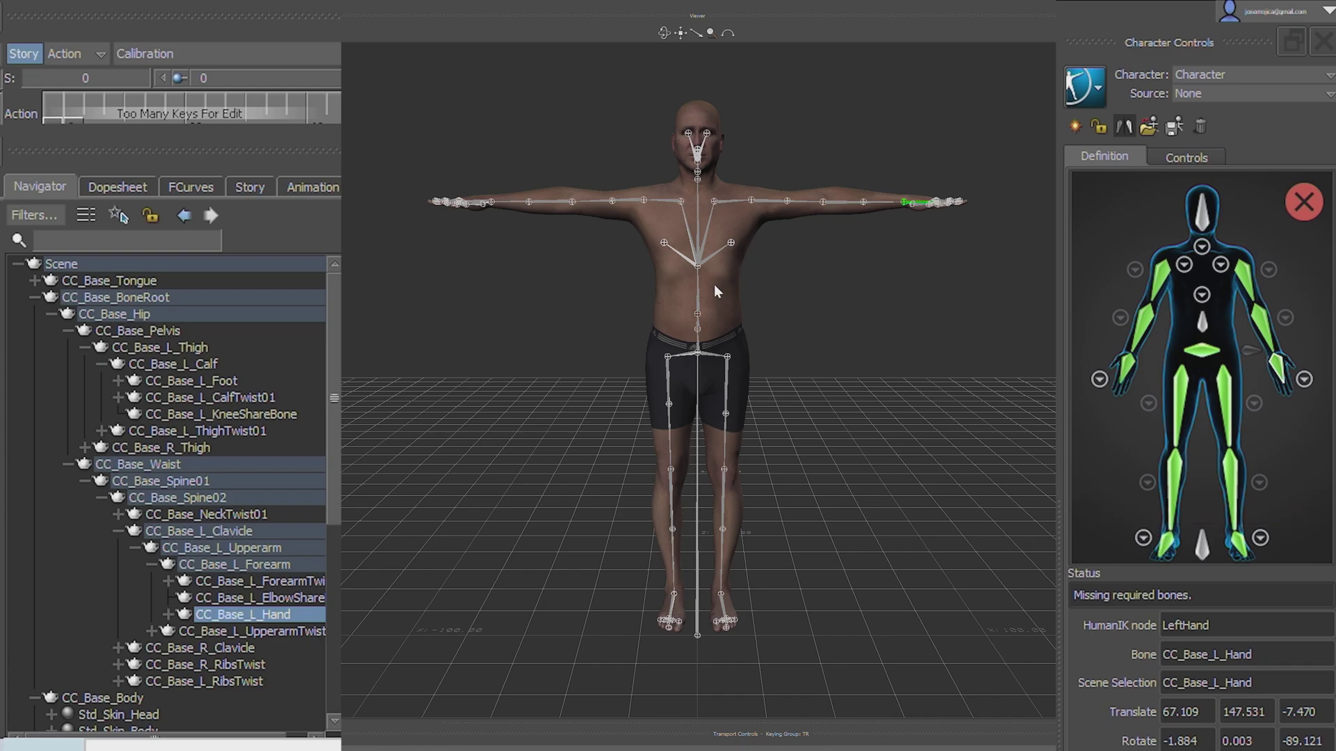
# Assign CC_Base_Spine02 to the spine in the character definition
pyautogui.click(174, 498)
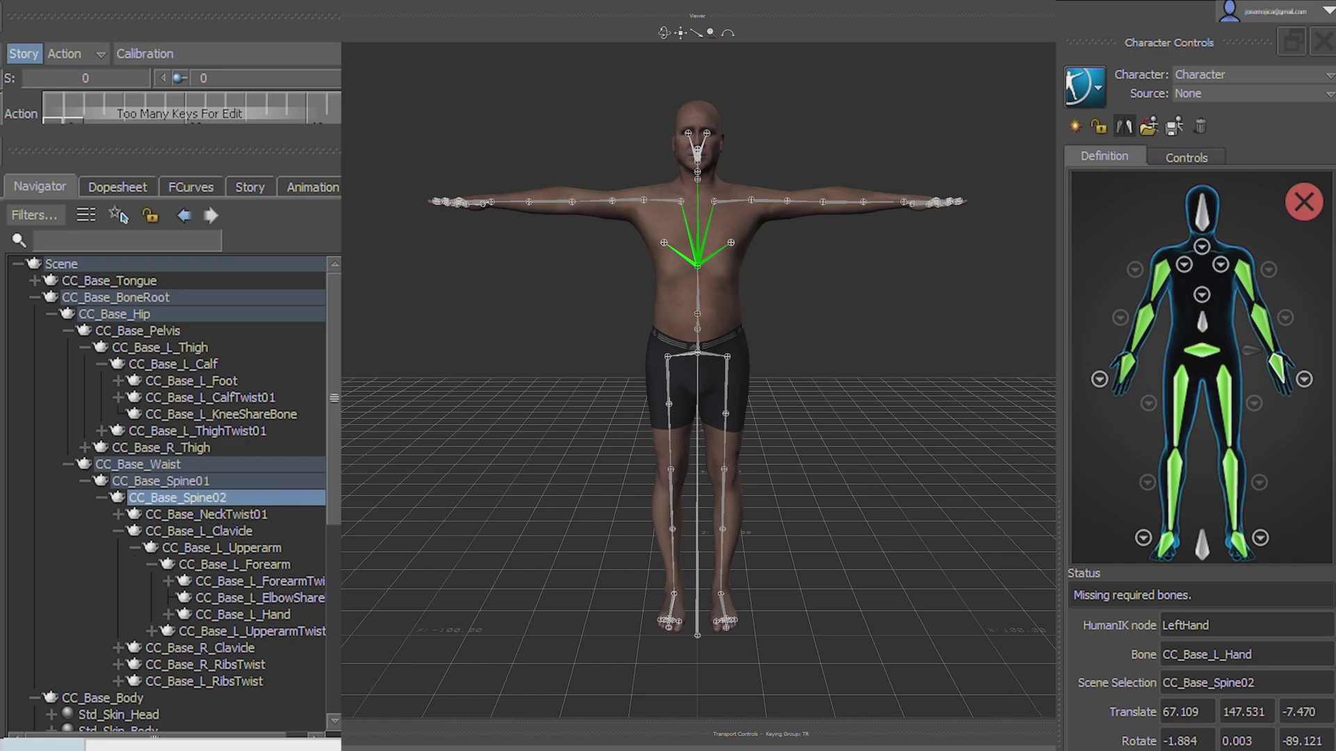
pyautogui.rightClick(1202, 324)
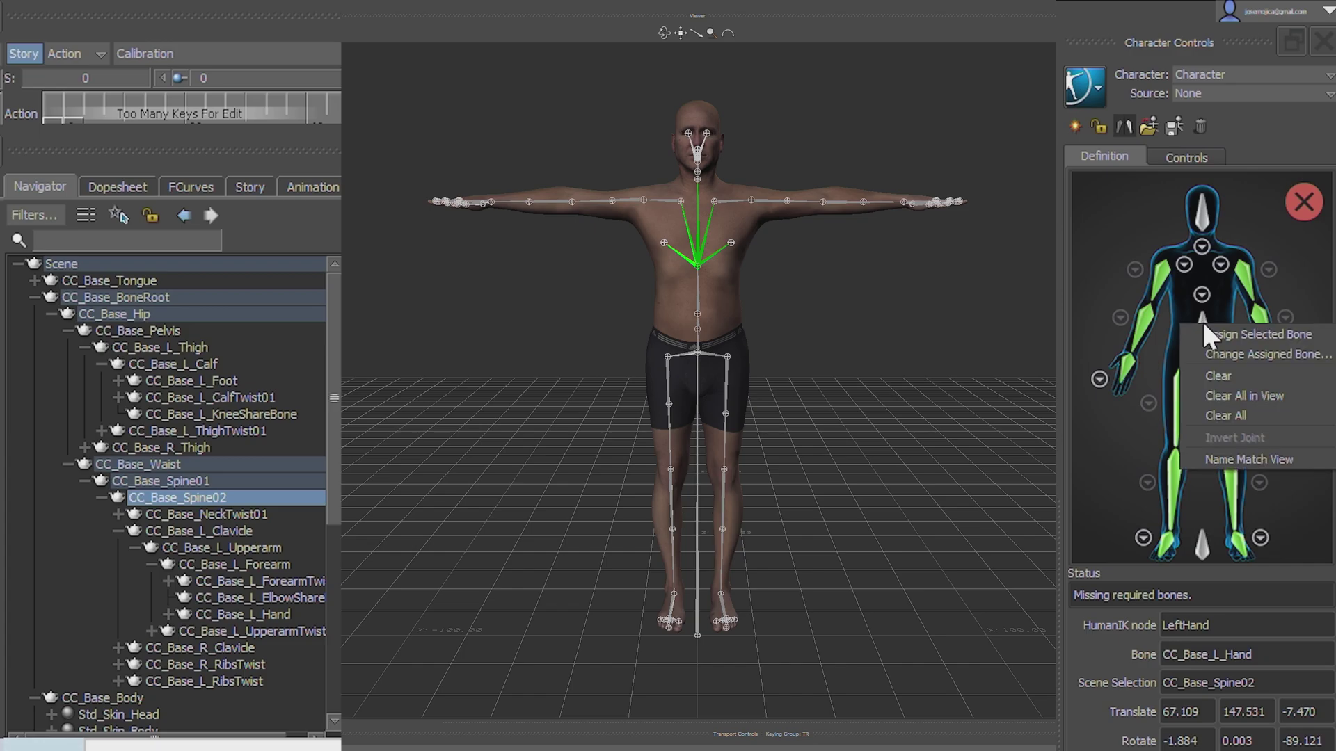
pyautogui.click(1246, 334)
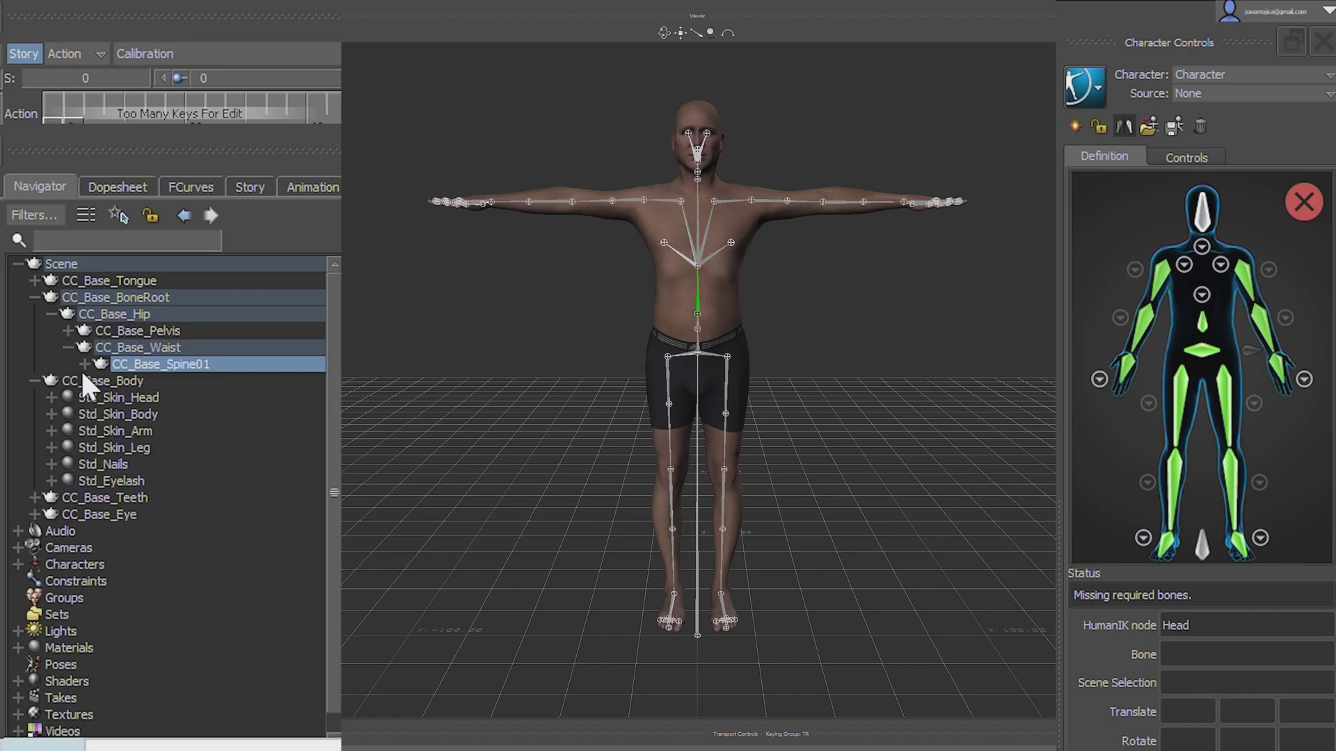
# Expand the spine and neck hierarchy down to CC_Base_Head and assign that bone to the head in the character definition
pyautogui.click(84, 364)
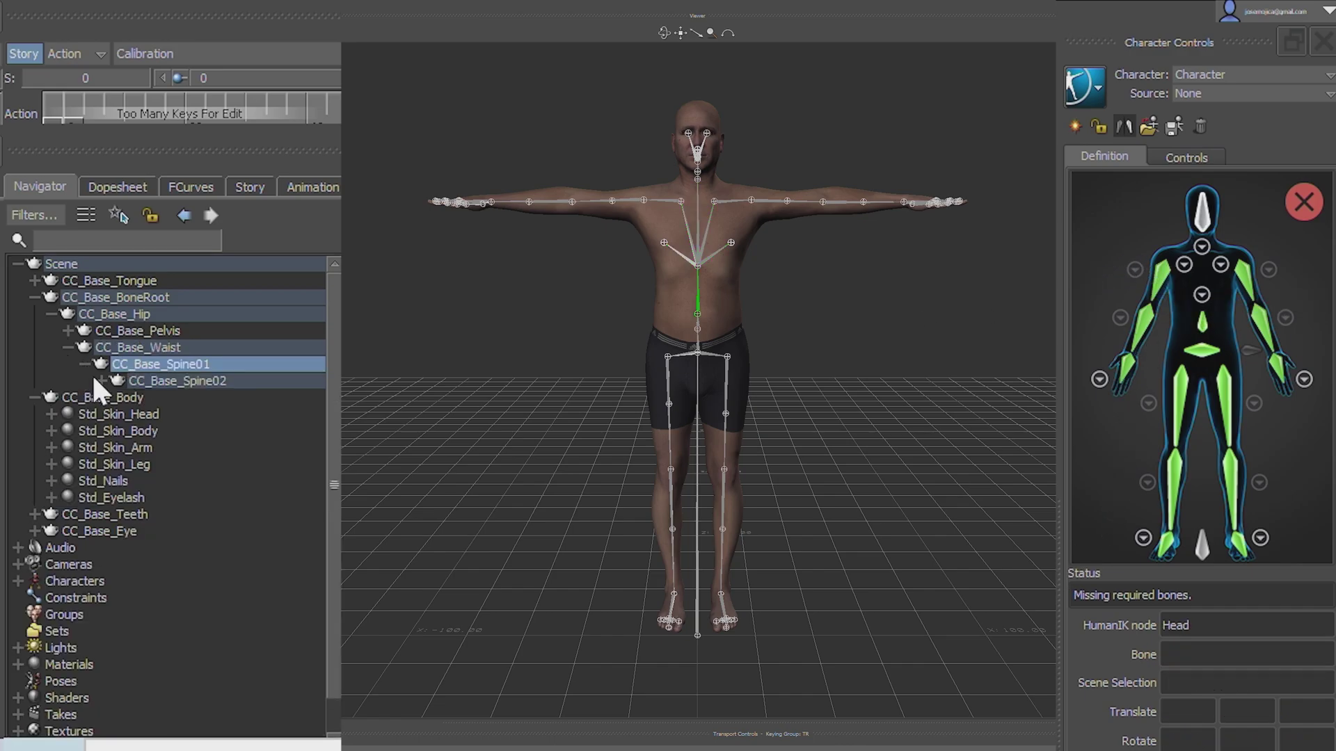
pyautogui.click(100, 381)
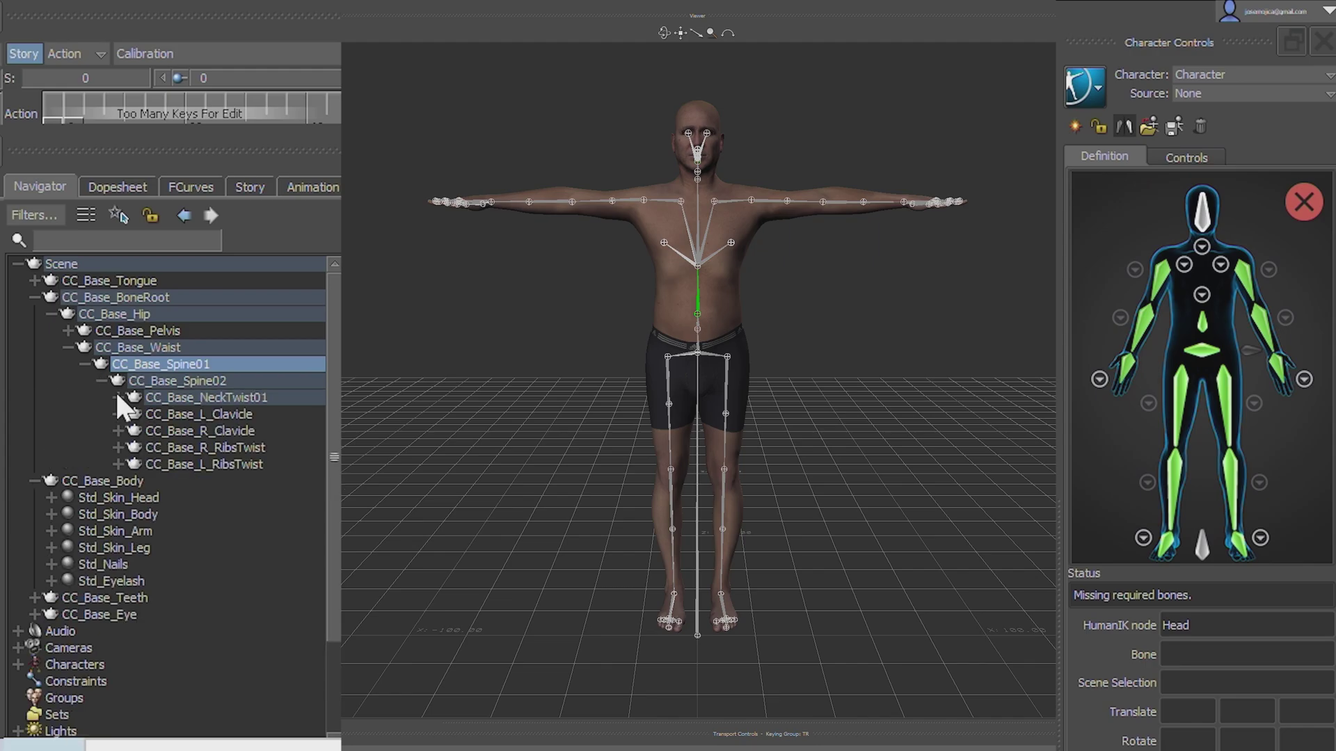
pyautogui.click(116, 396)
pyautogui.click(133, 415)
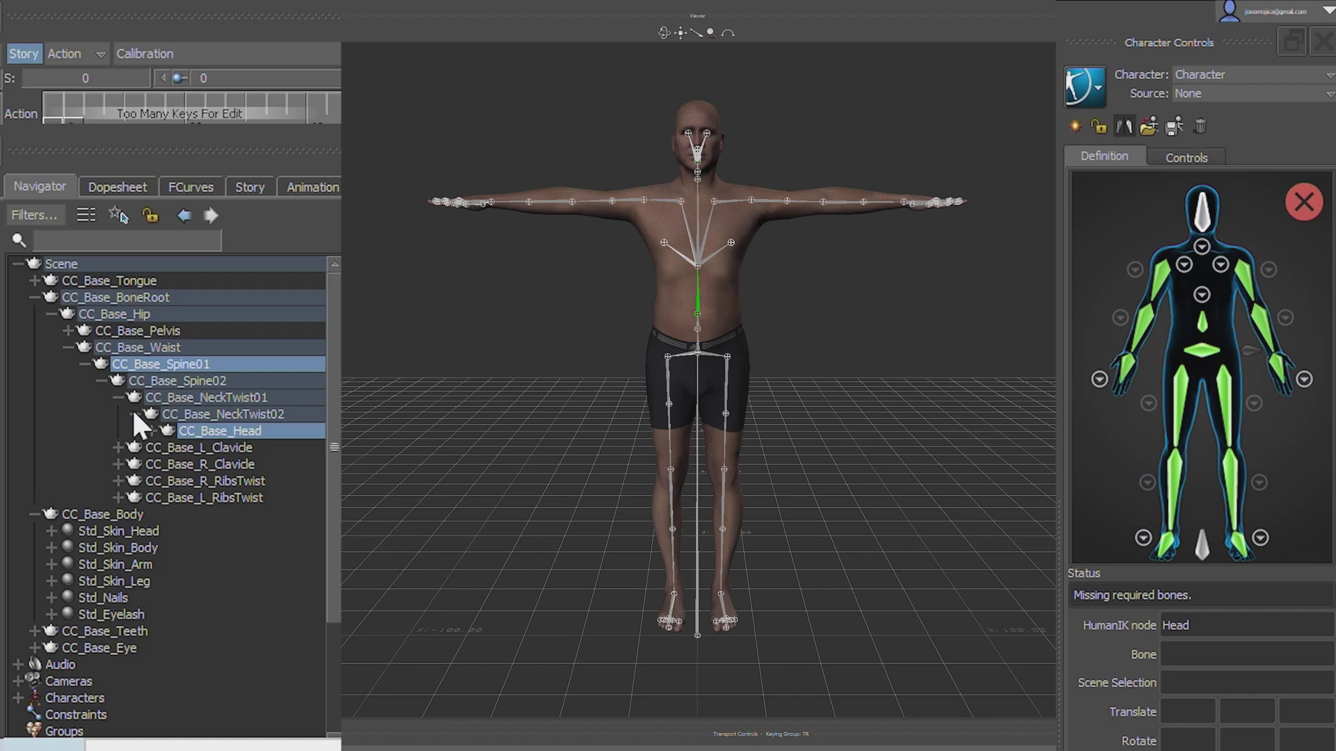
pyautogui.click(172, 426)
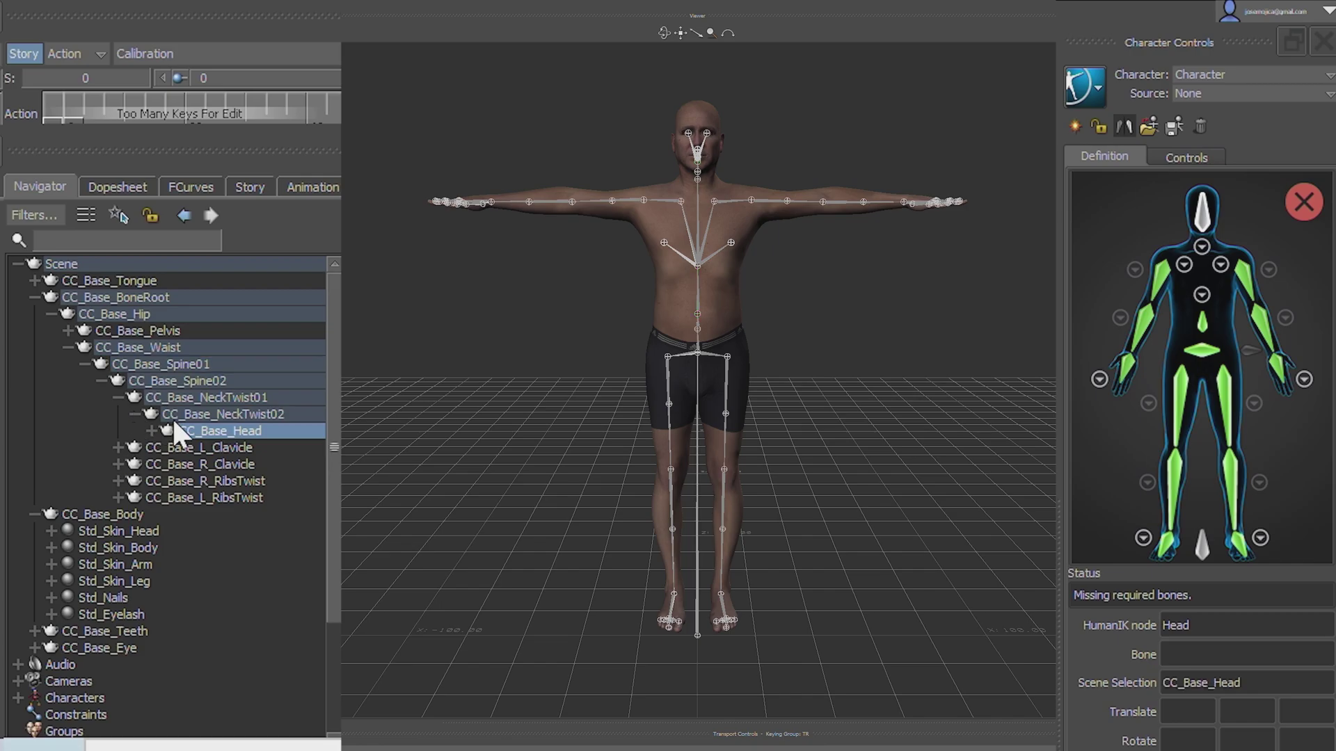
pyautogui.click(193, 414)
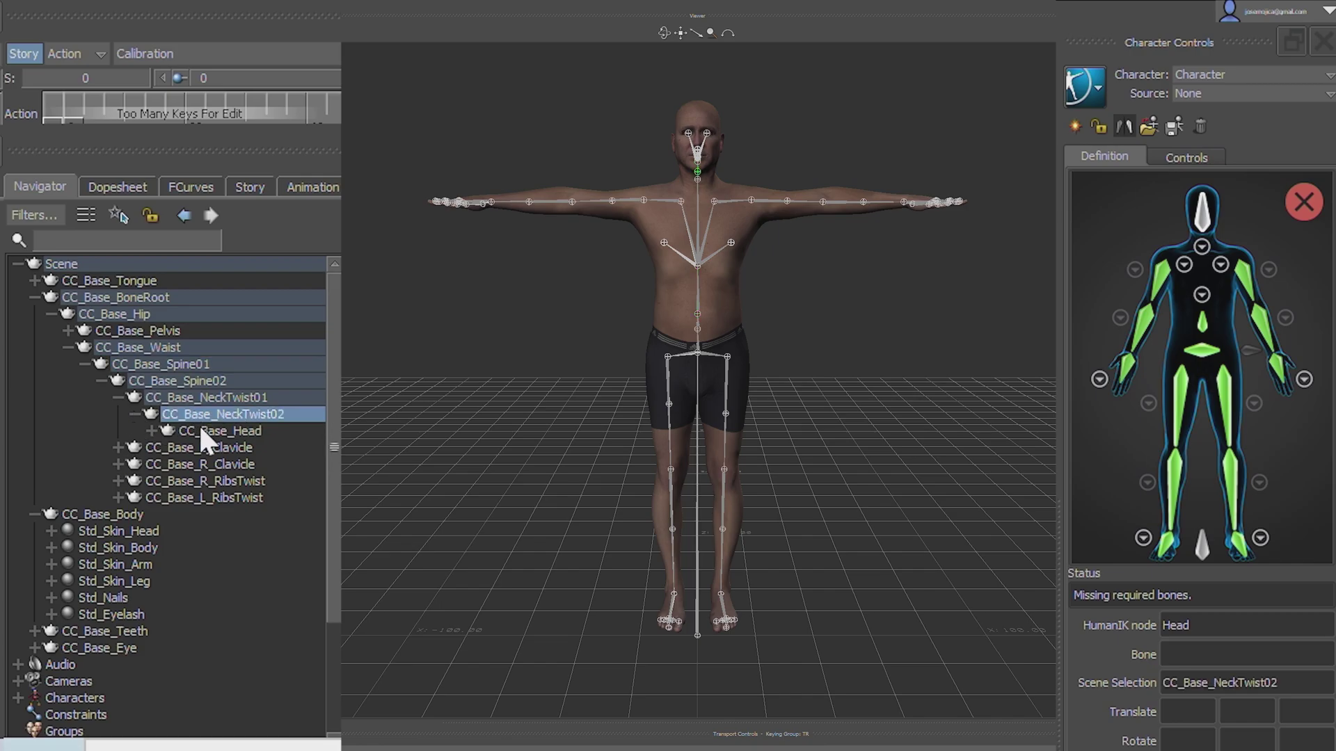
pyautogui.click(201, 433)
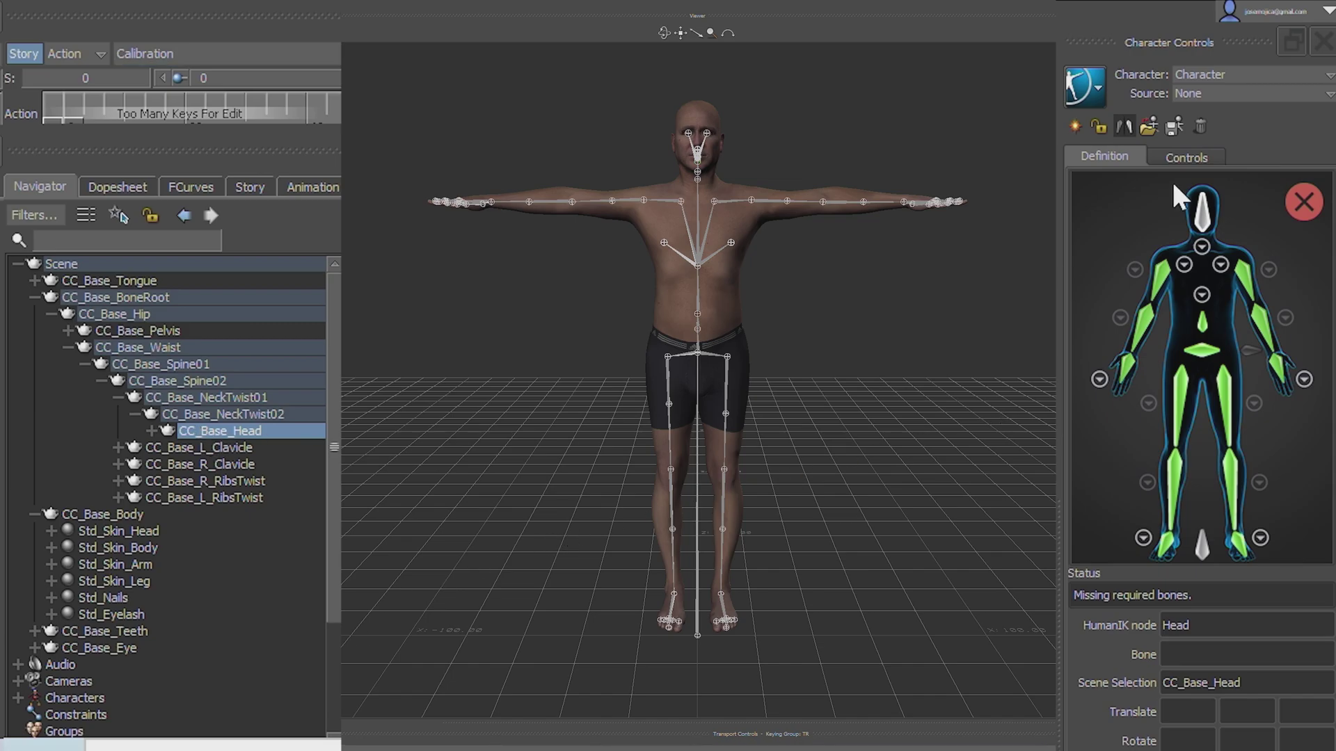
pyautogui.rightClick(1197, 221)
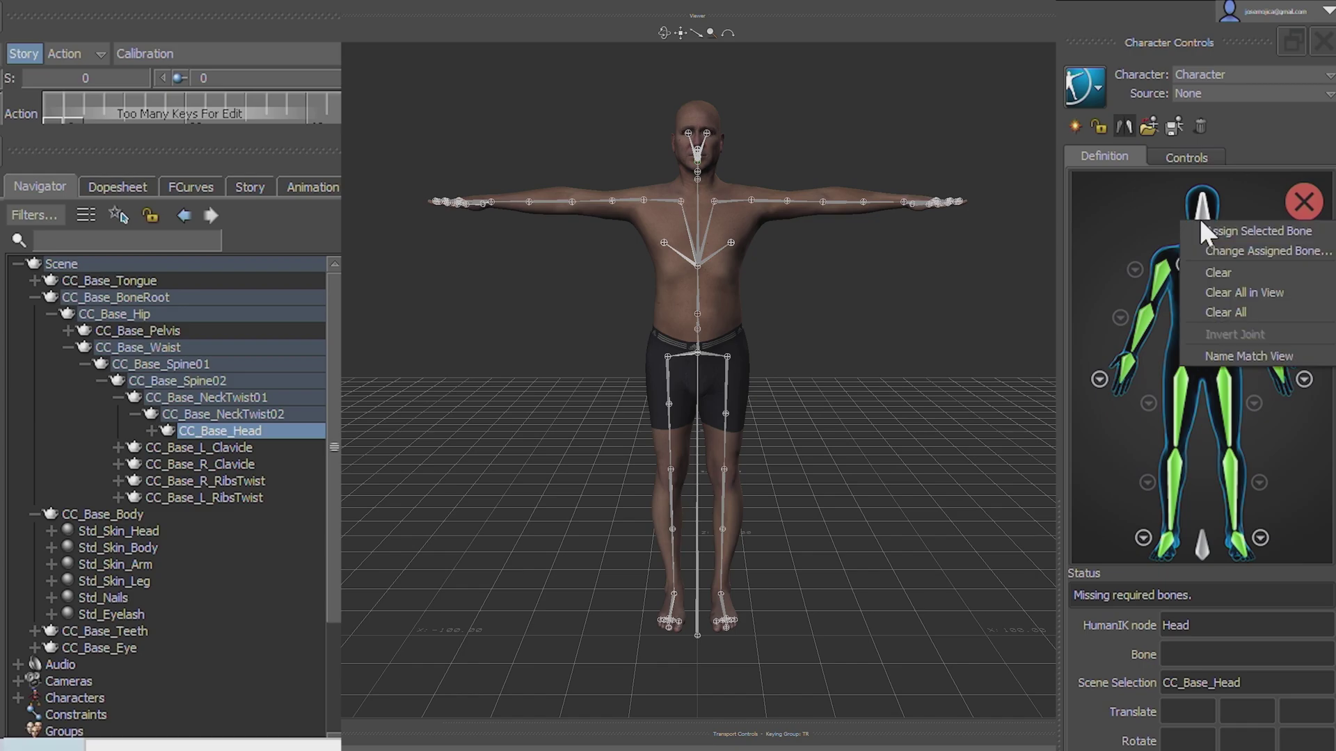
pyautogui.click(1209, 230)
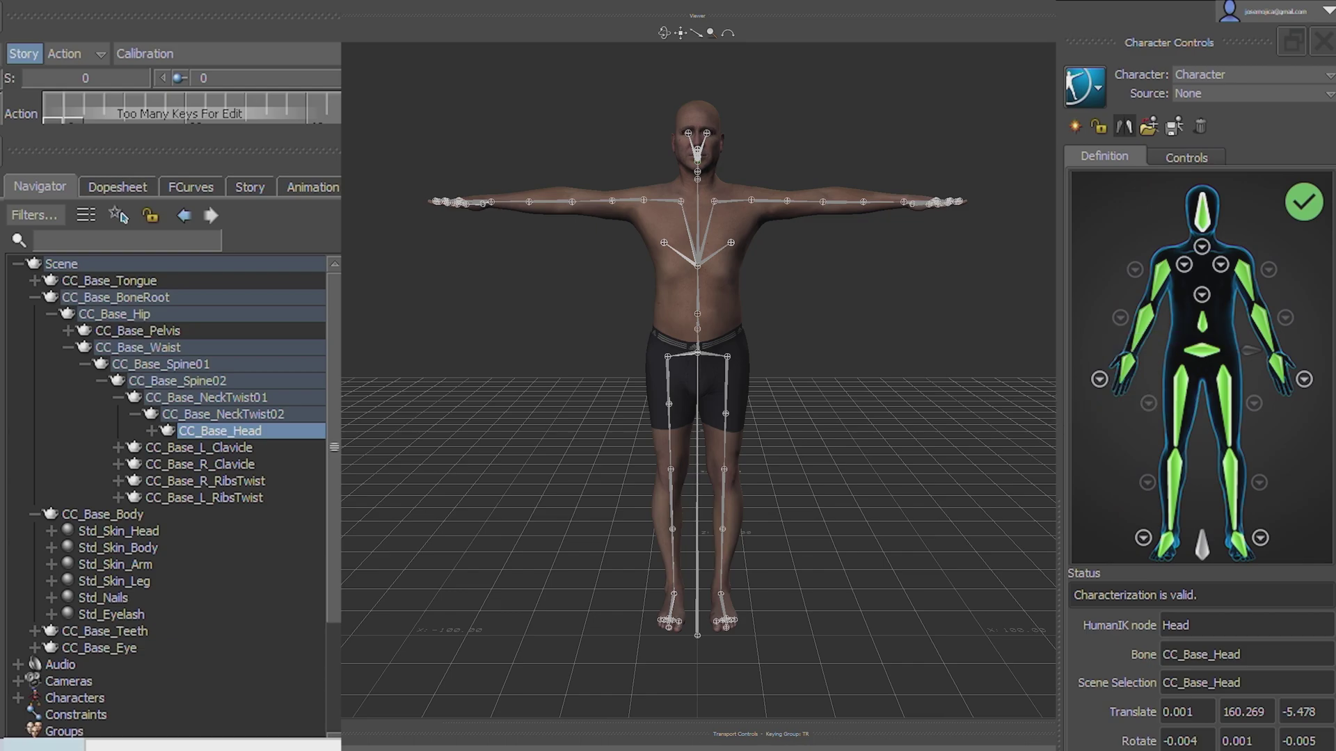
# Assign CC_Base_L_Clavicle to the left shoulder in the detailed shoulder view, then return to the full-body definition
pyautogui.click(192, 449)
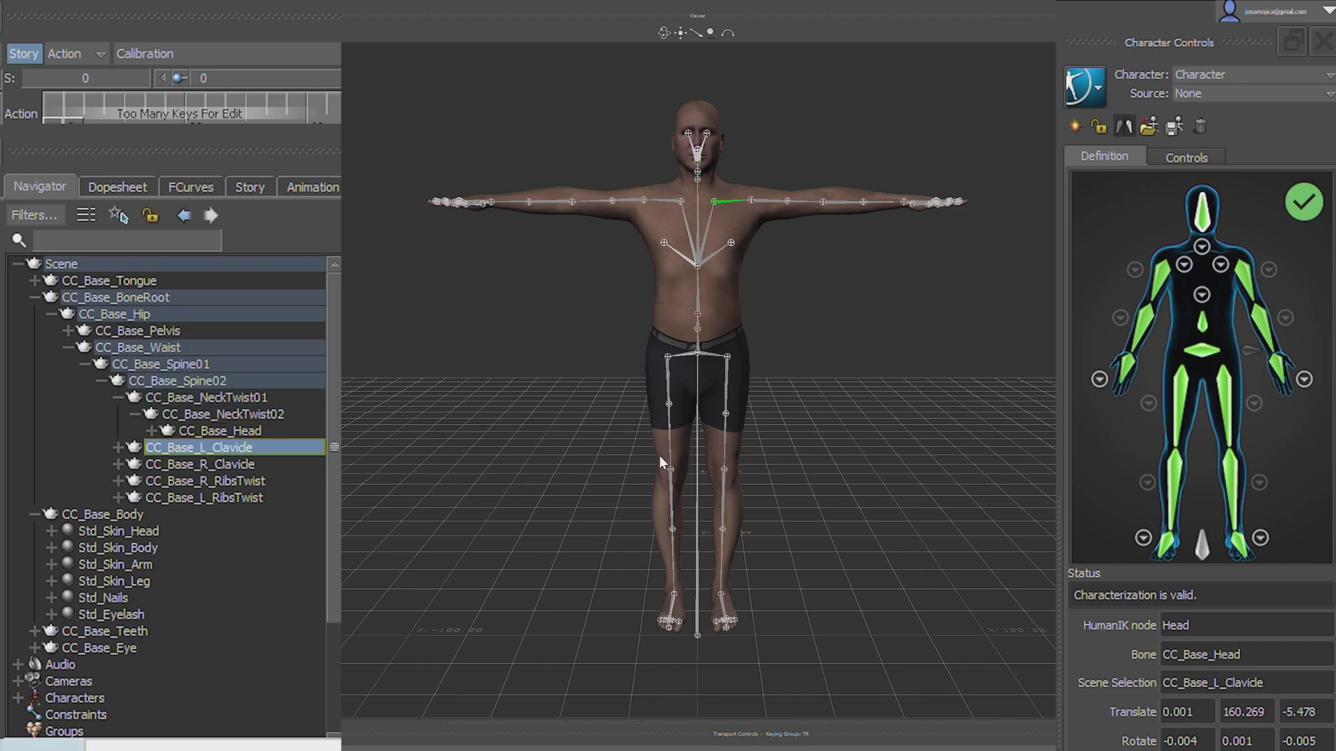
pyautogui.click(1219, 263)
pyautogui.click(1179, 394)
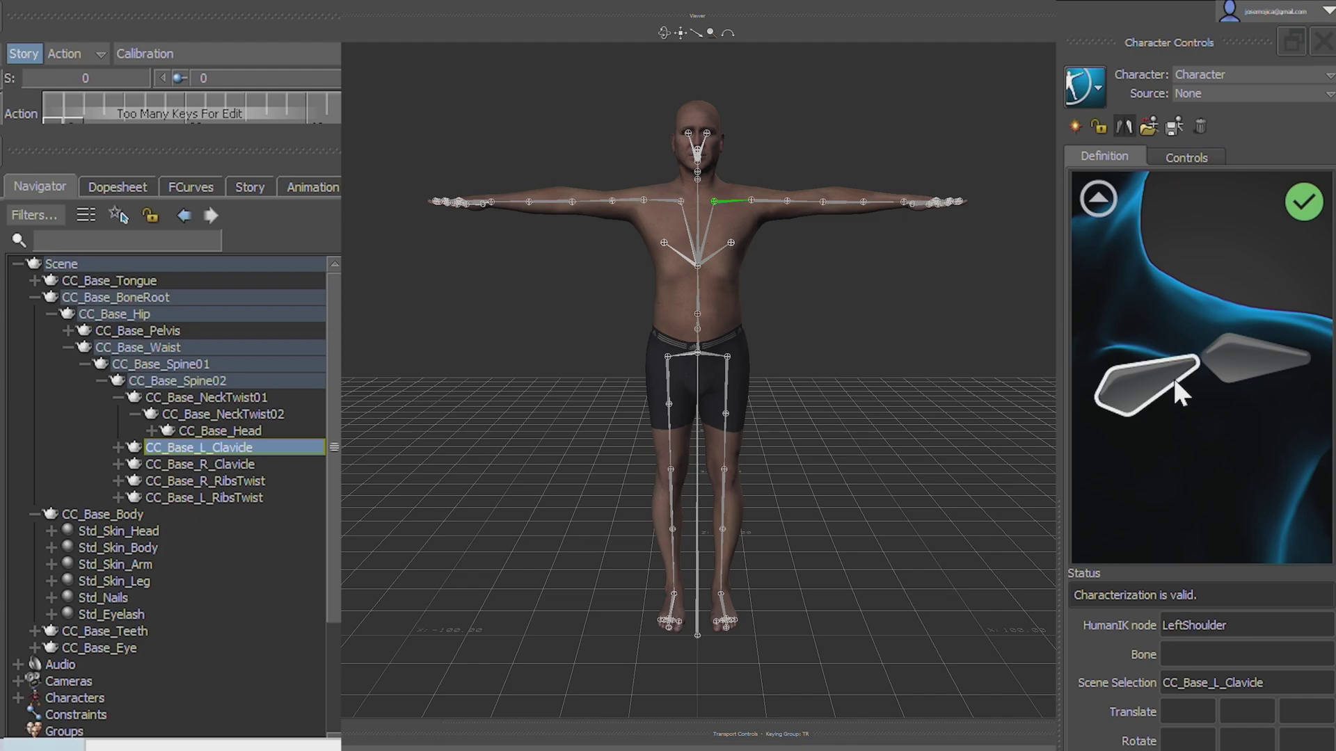
pyautogui.rightClick(1174, 380)
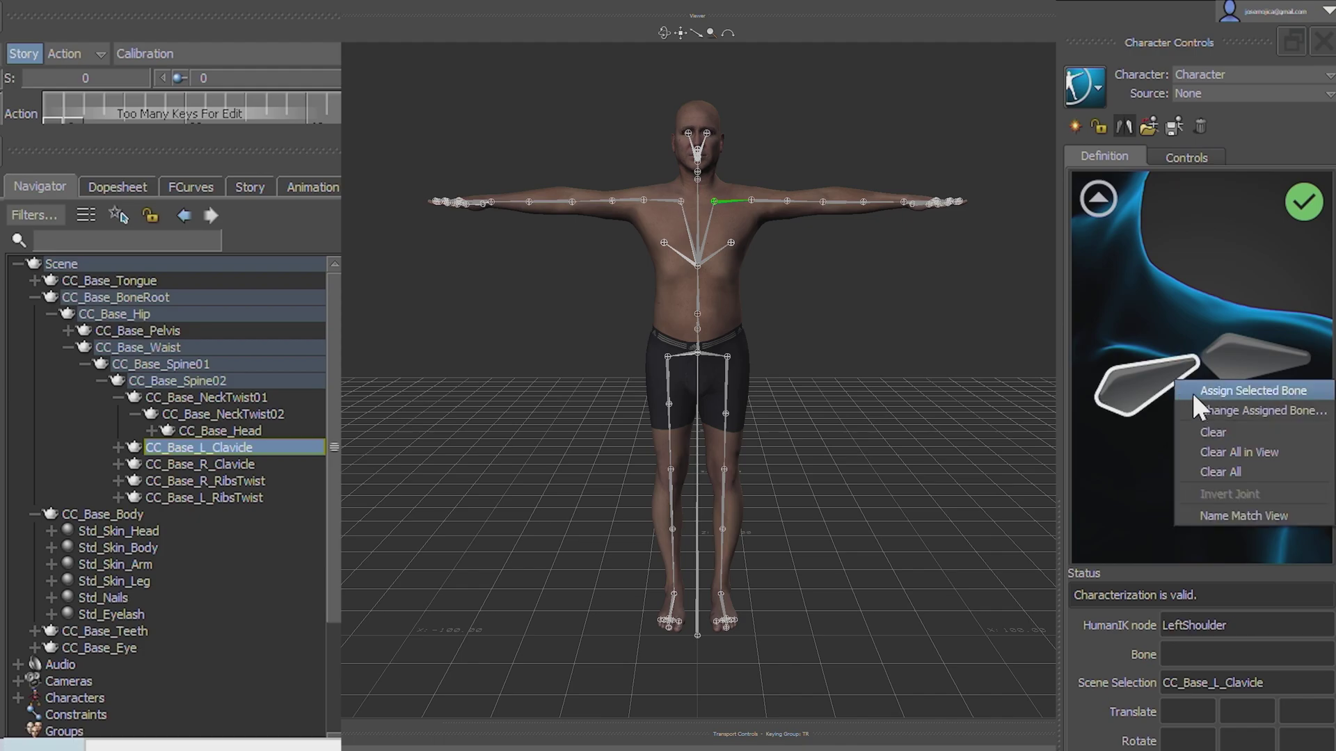
pyautogui.click(1192, 392)
pyautogui.click(1101, 199)
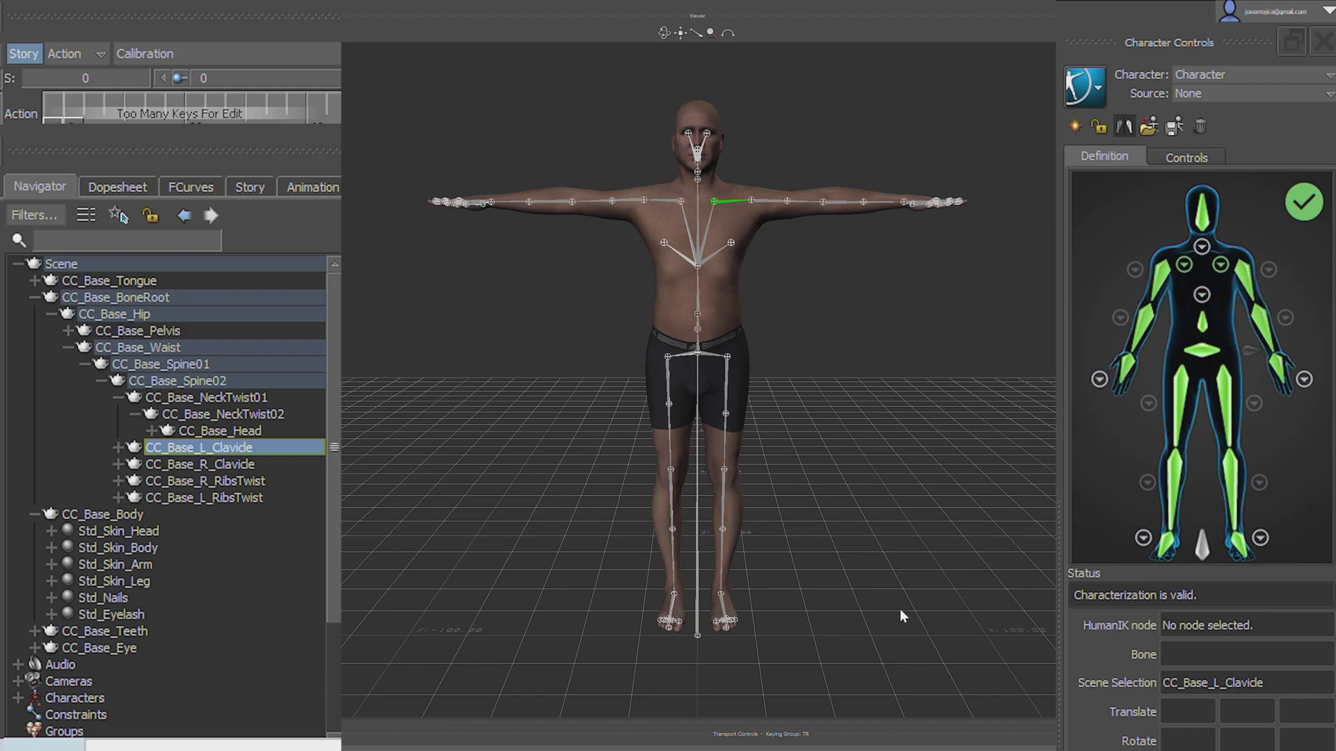
# Assign CC_Base_BoneRoot to the reference node in the character definition
pyautogui.click(697, 629)
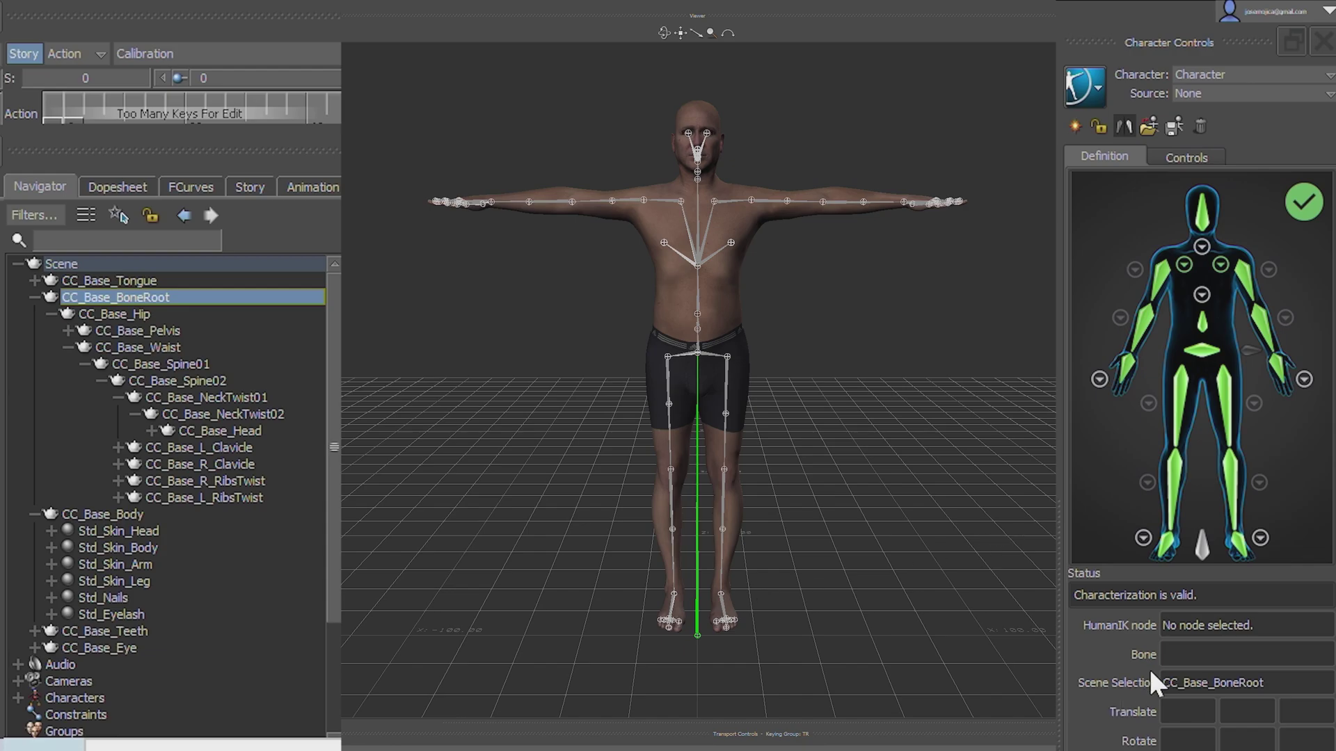
pyautogui.rightClick(1204, 544)
pyautogui.click(1209, 549)
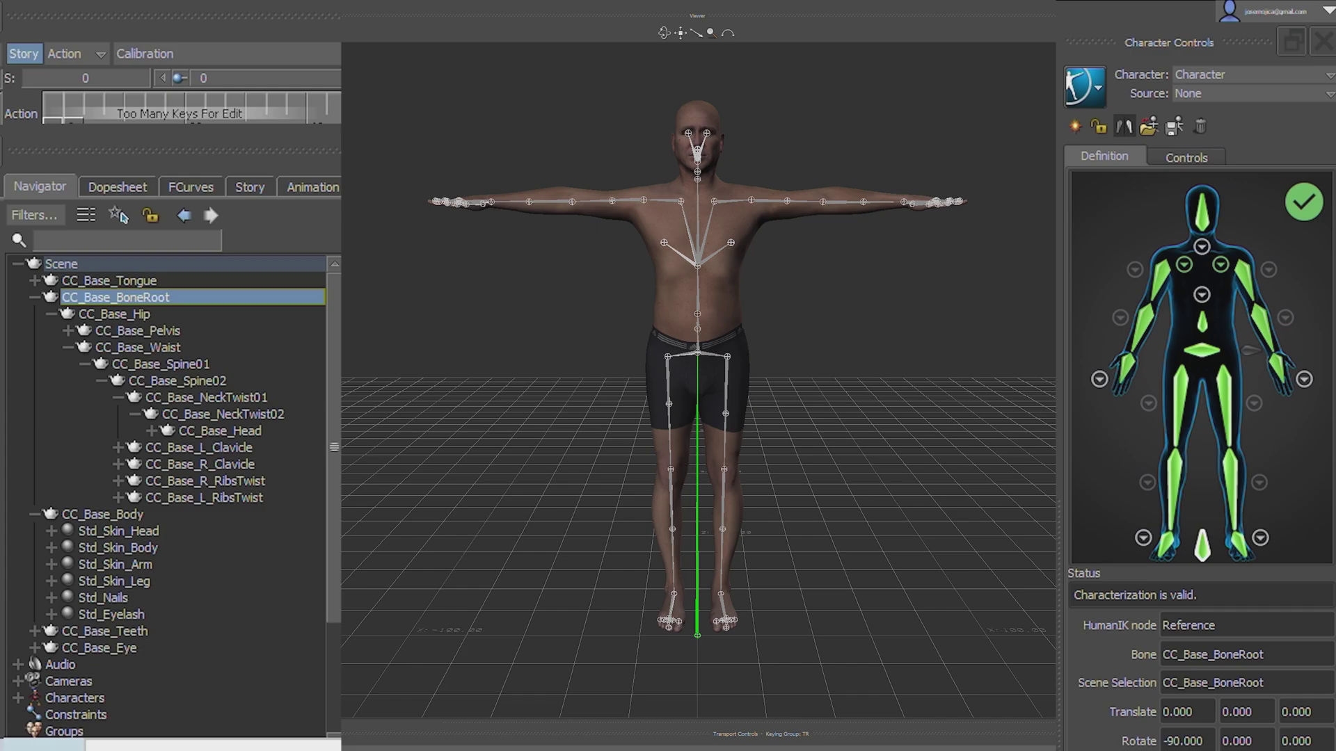
# Rename the character as George and lock its characterization as a biped
pyautogui.click(18, 263)
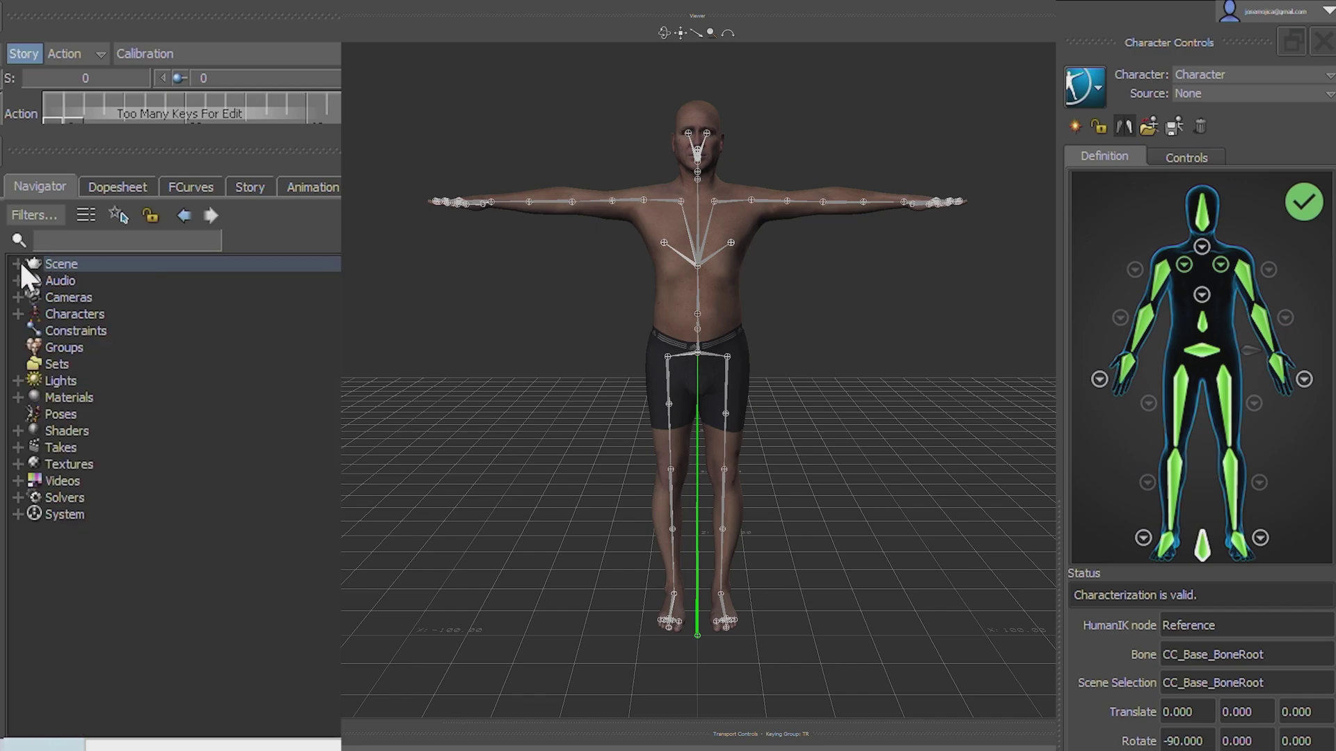
pyautogui.click(16, 312)
pyautogui.rightClick(79, 327)
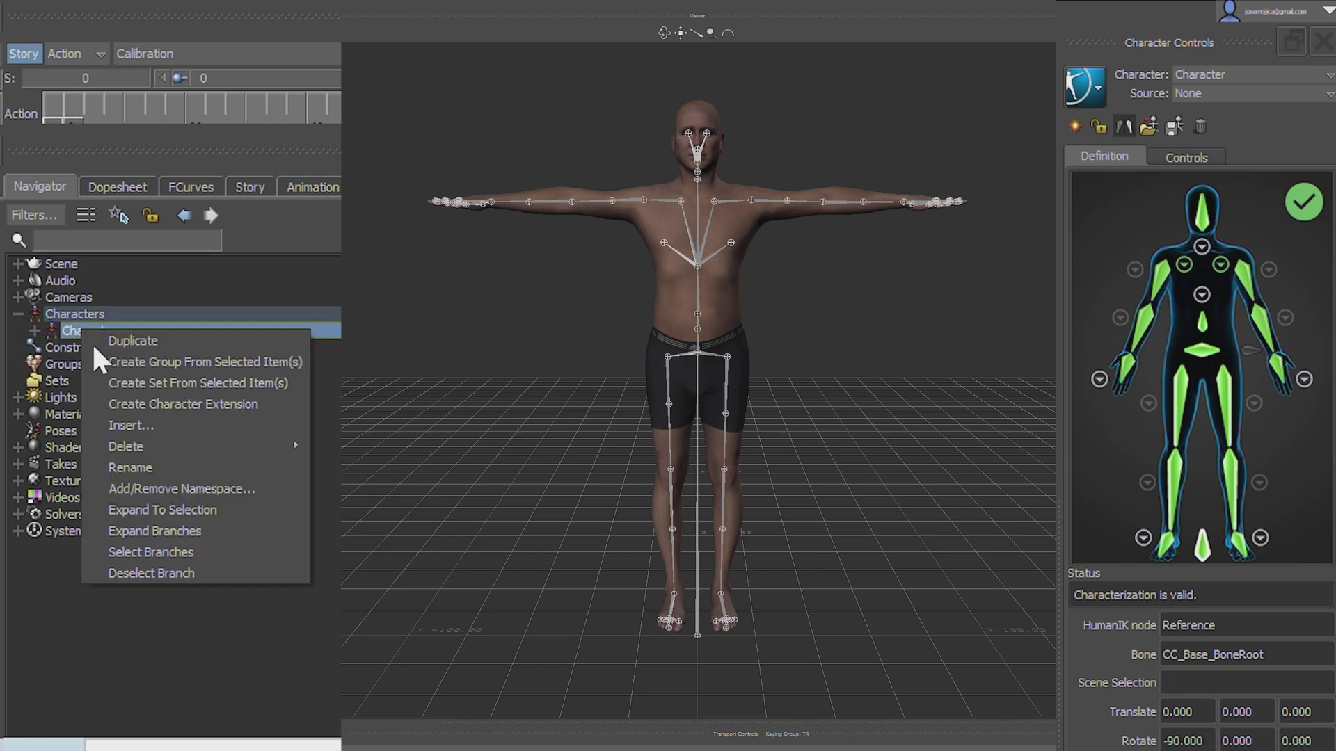
pyautogui.click(116, 461)
pyautogui.write('George')
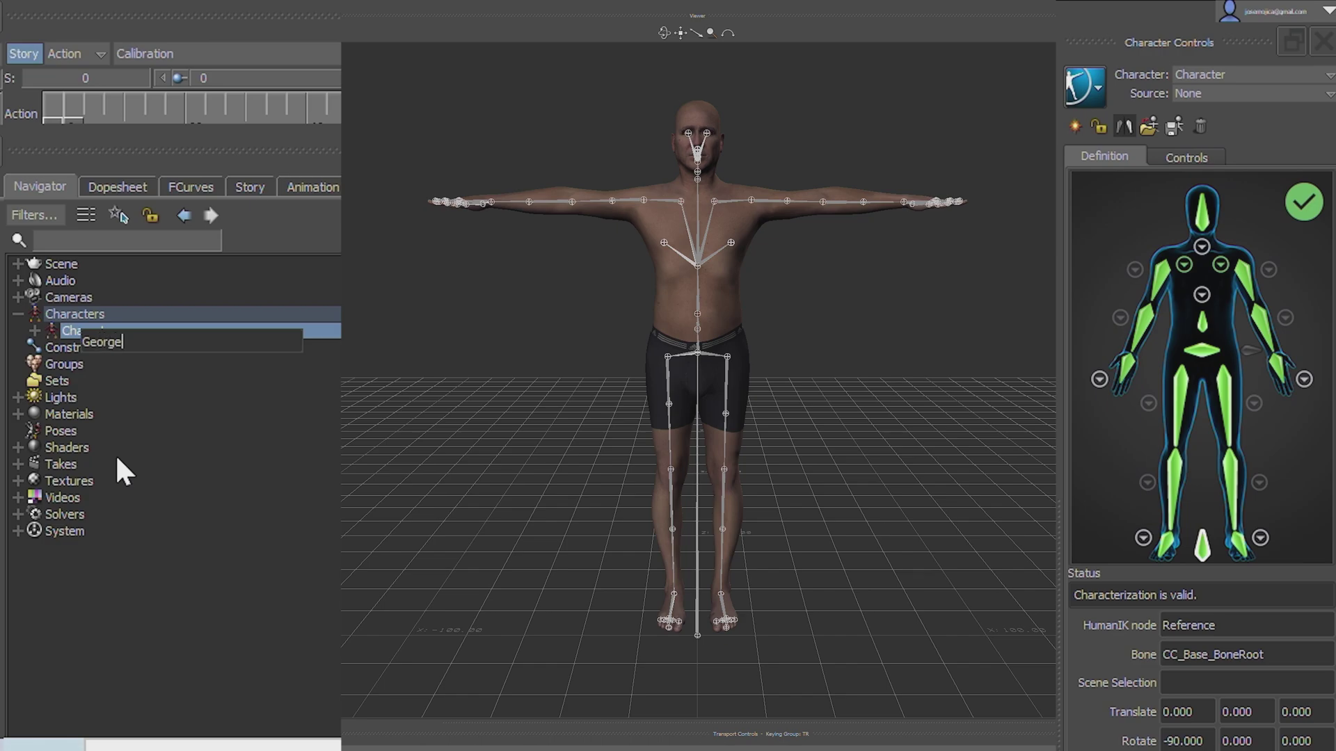
pyautogui.press('Return')
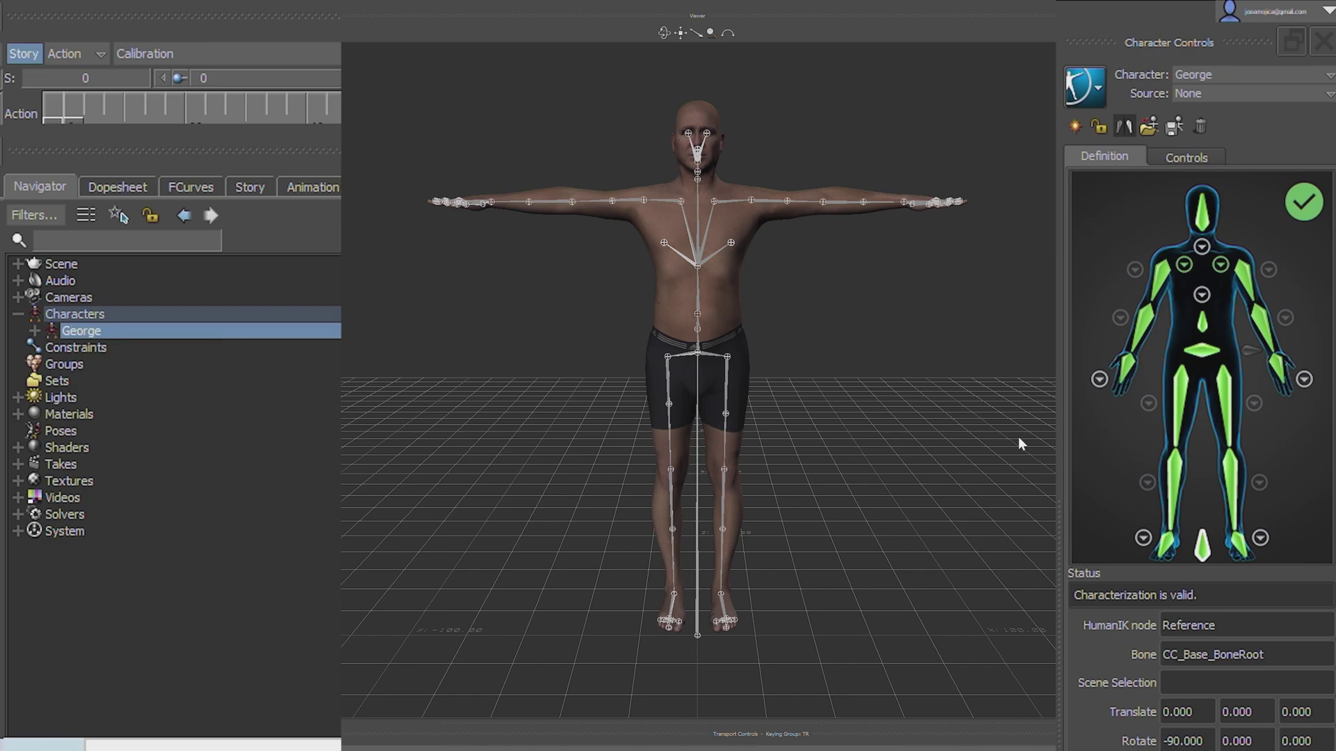
pyautogui.click(1099, 127)
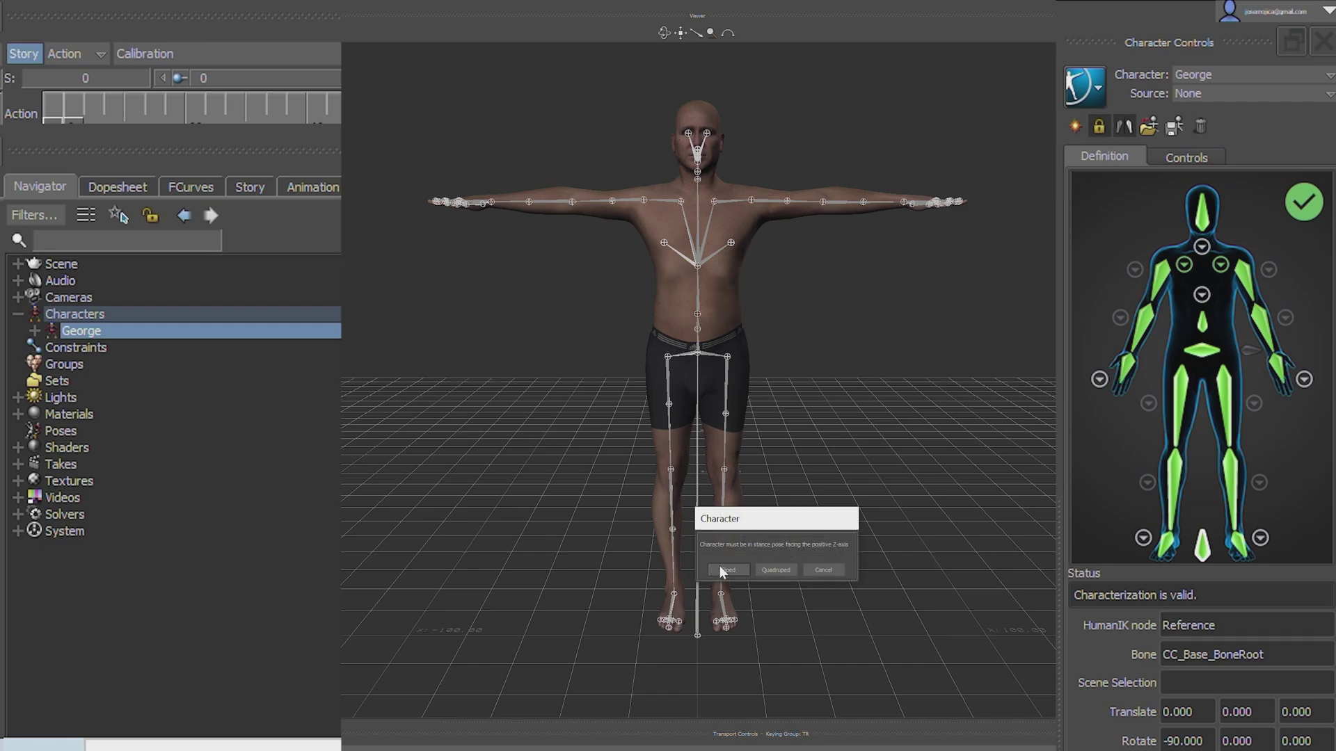
pyautogui.click(727, 570)
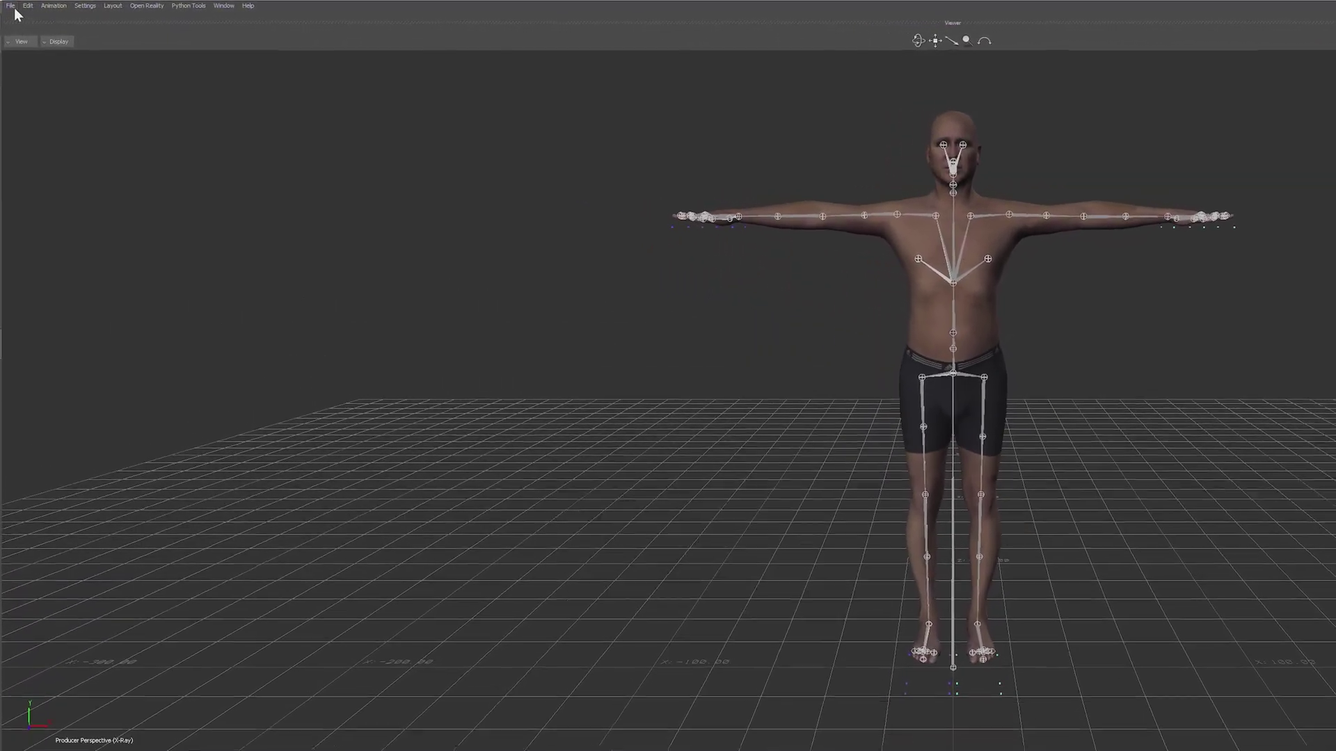
# Save the characterized scene as a new file named George_Mapped.Fbx, keeping the default save options
pyautogui.click(11, 7)
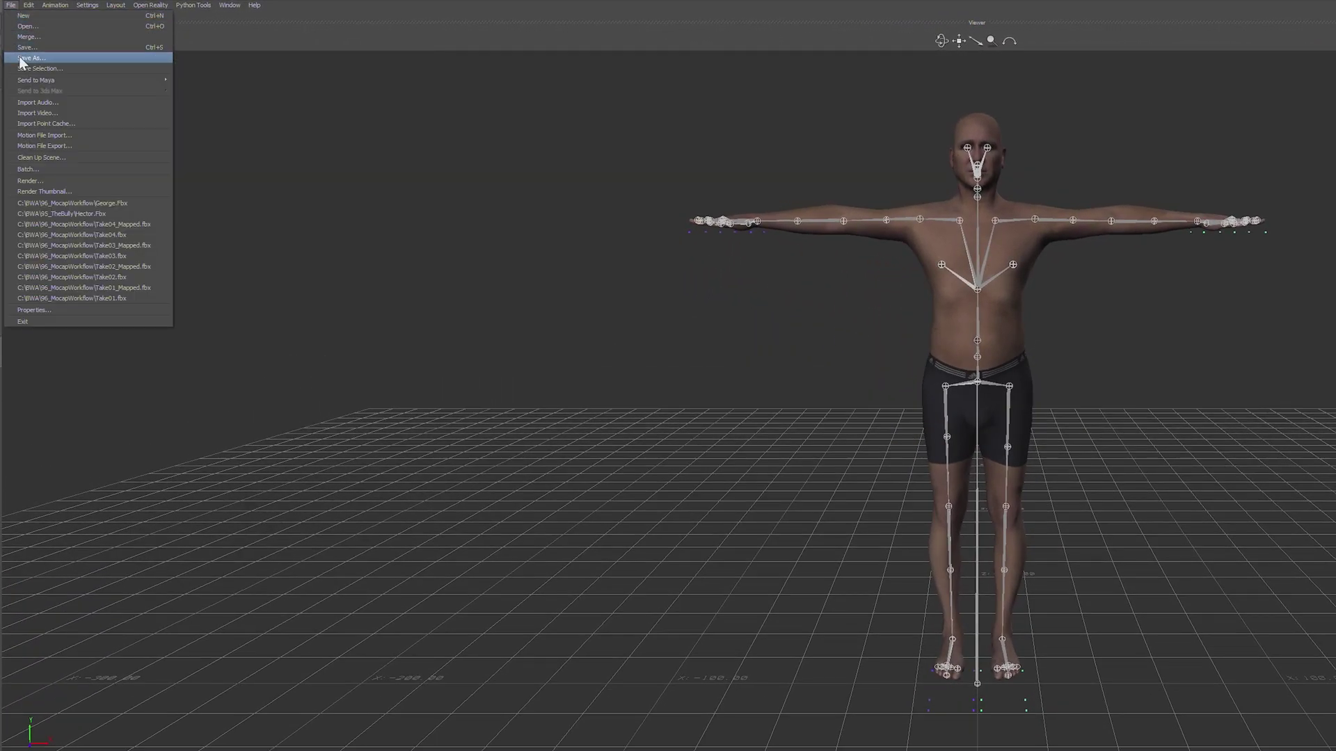
pyautogui.click(28, 57)
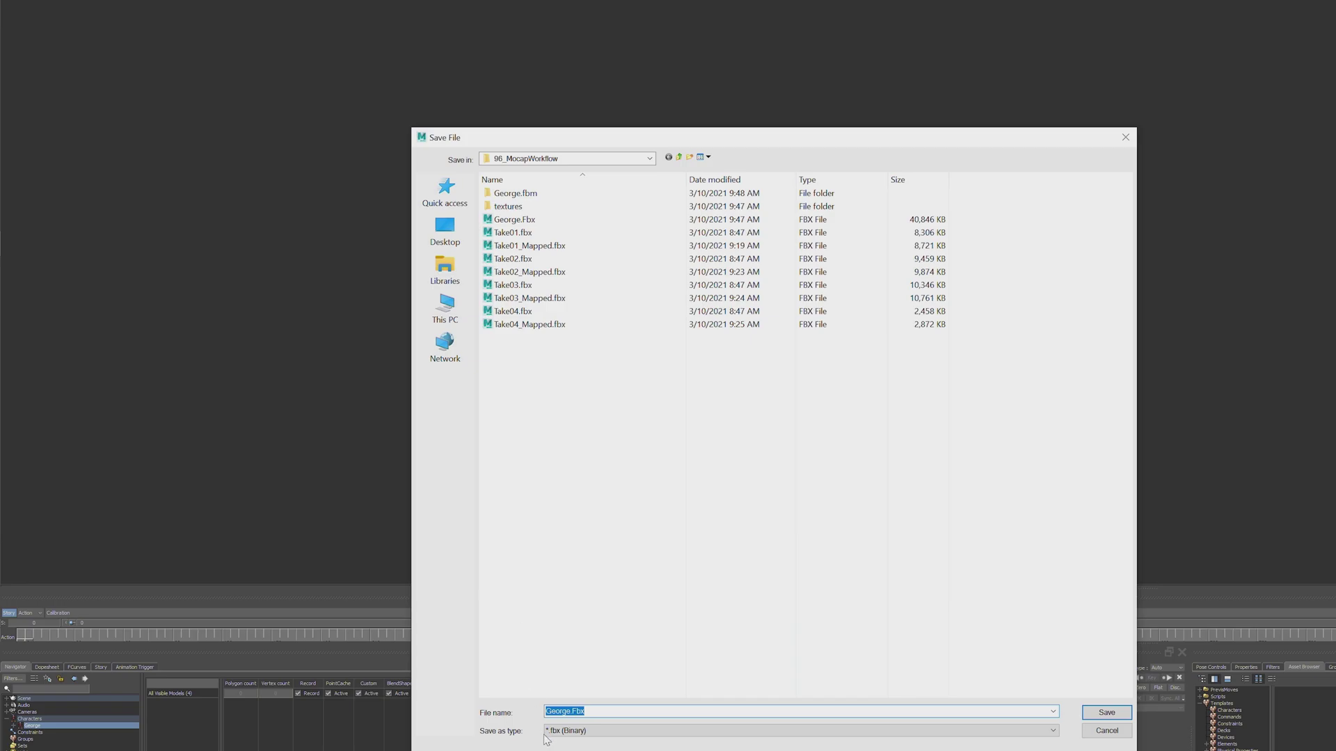
pyautogui.click(570, 711)
pyautogui.write('_Mapped')
pyautogui.hotkey('ctrl', 'a')
pyautogui.press('Return')
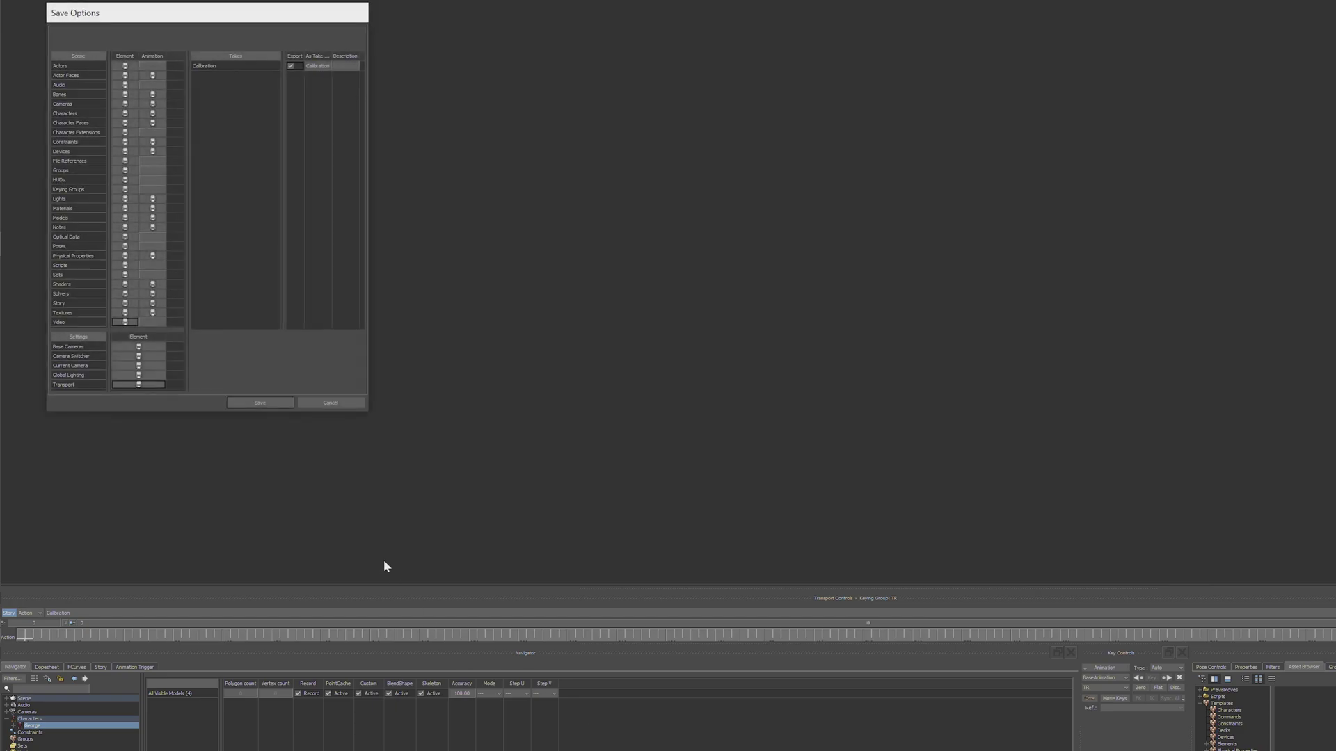
pyautogui.click(268, 405)
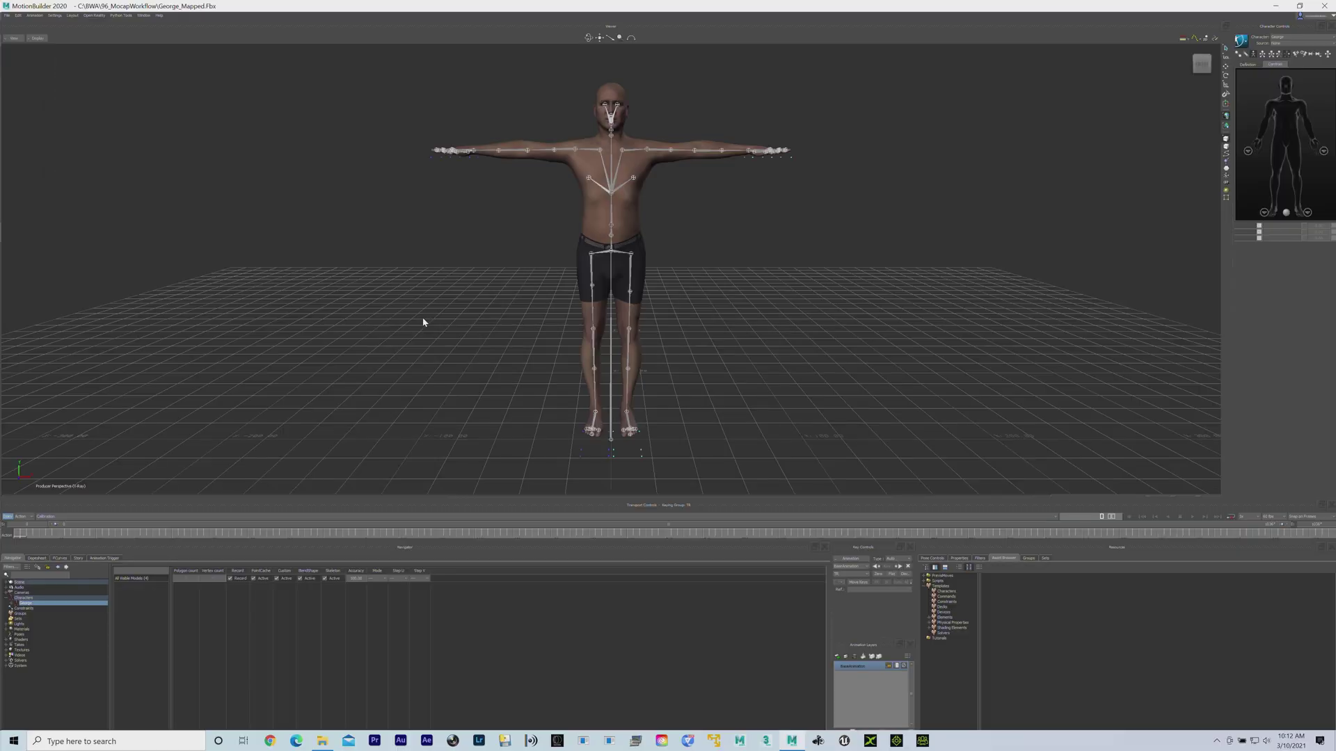
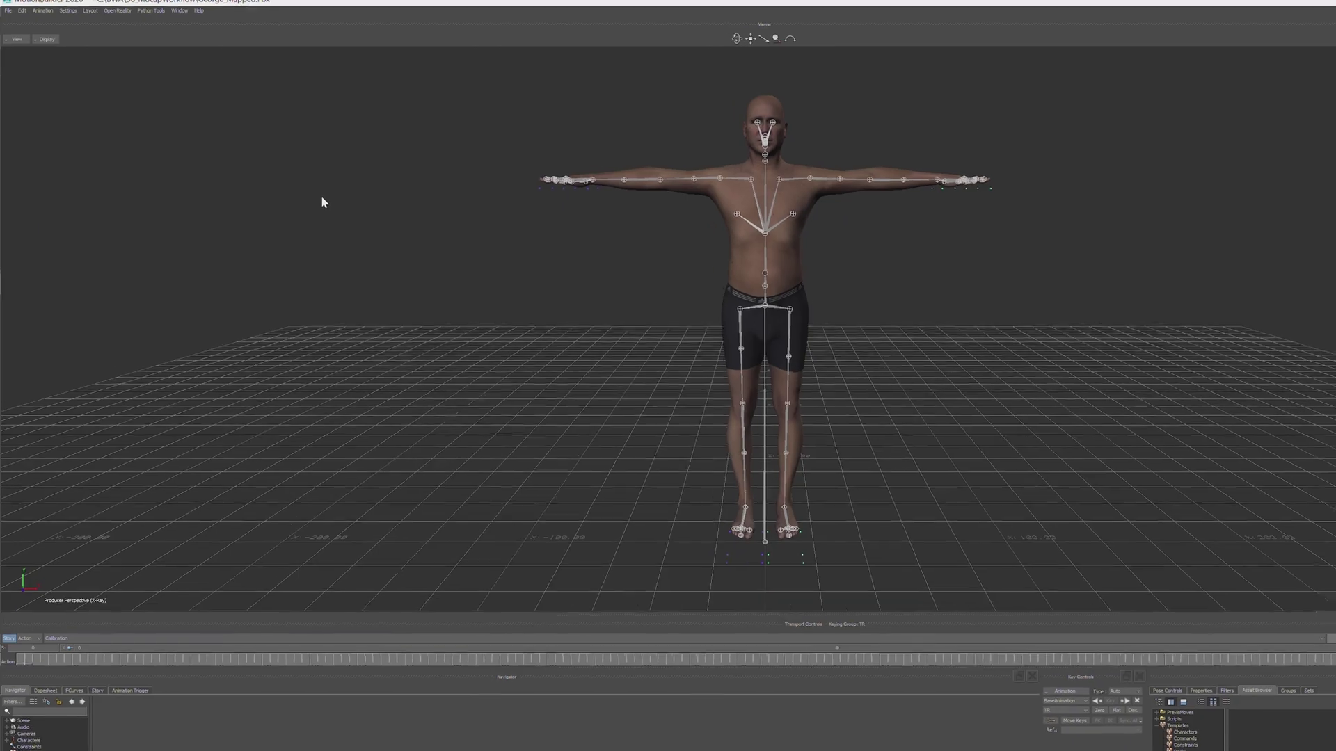
# Merge Take01_Mapped.fbx into the George scene, keeping the default merge options
pyautogui.click(8, 8)
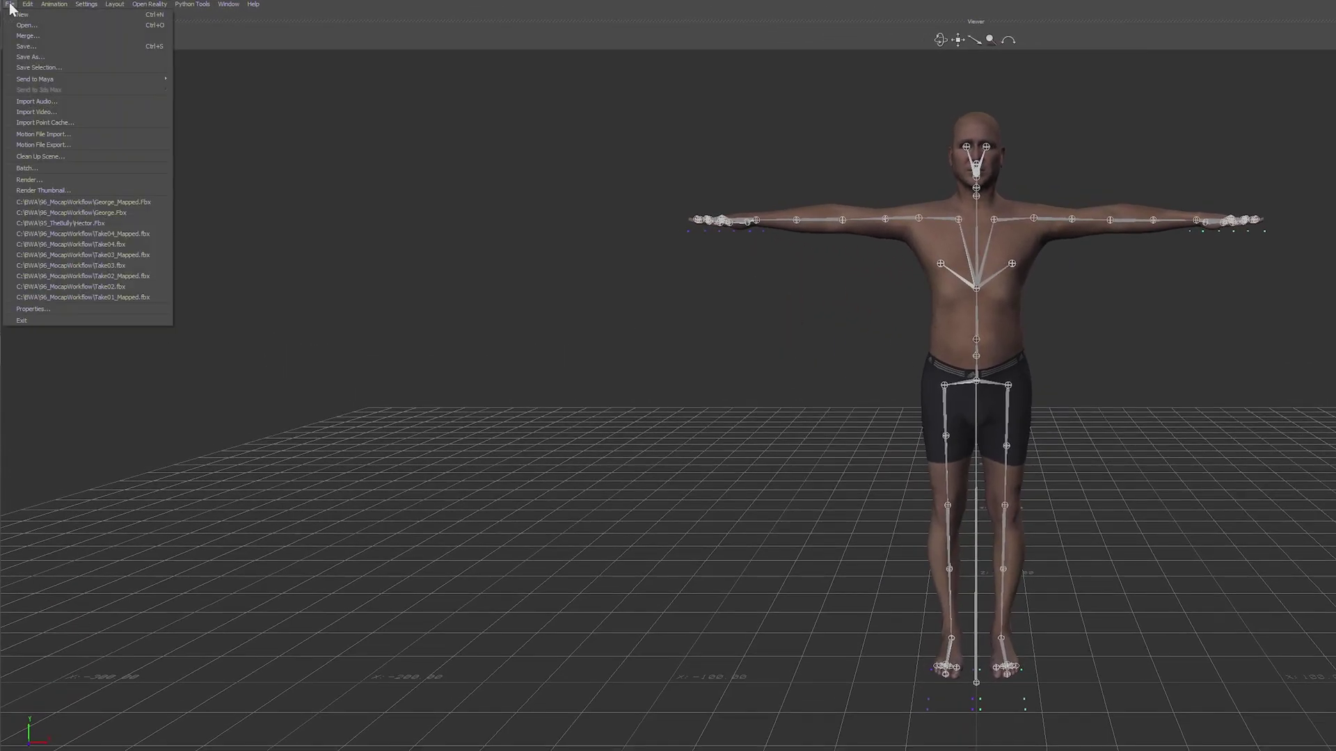
pyautogui.click(23, 36)
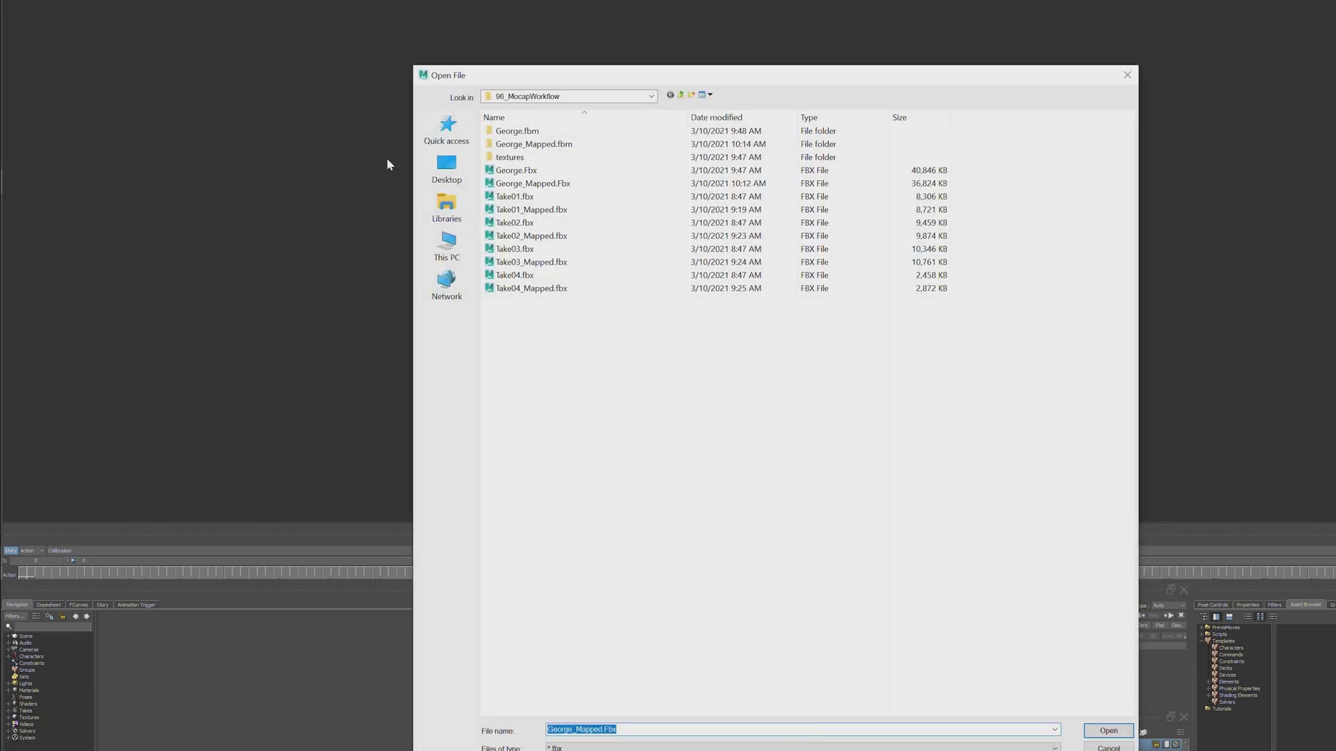
pyautogui.click(530, 210)
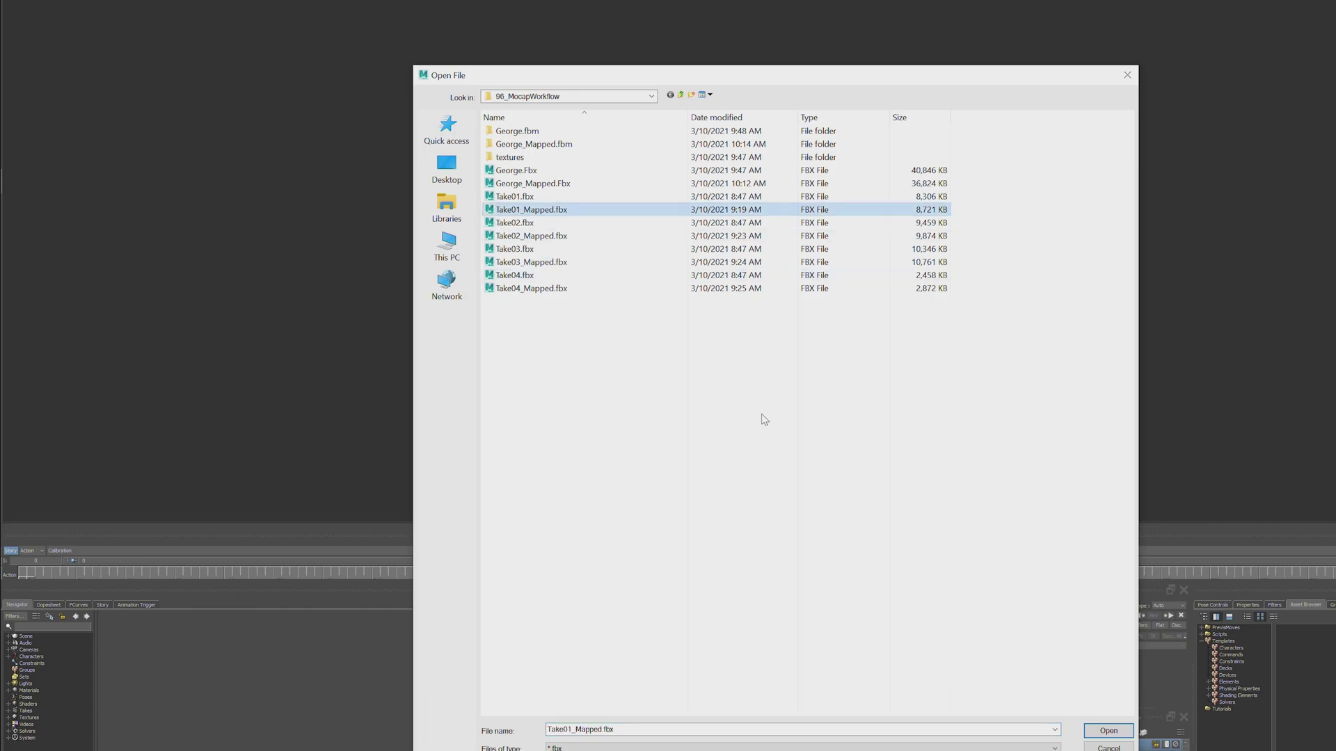
pyautogui.click(1109, 730)
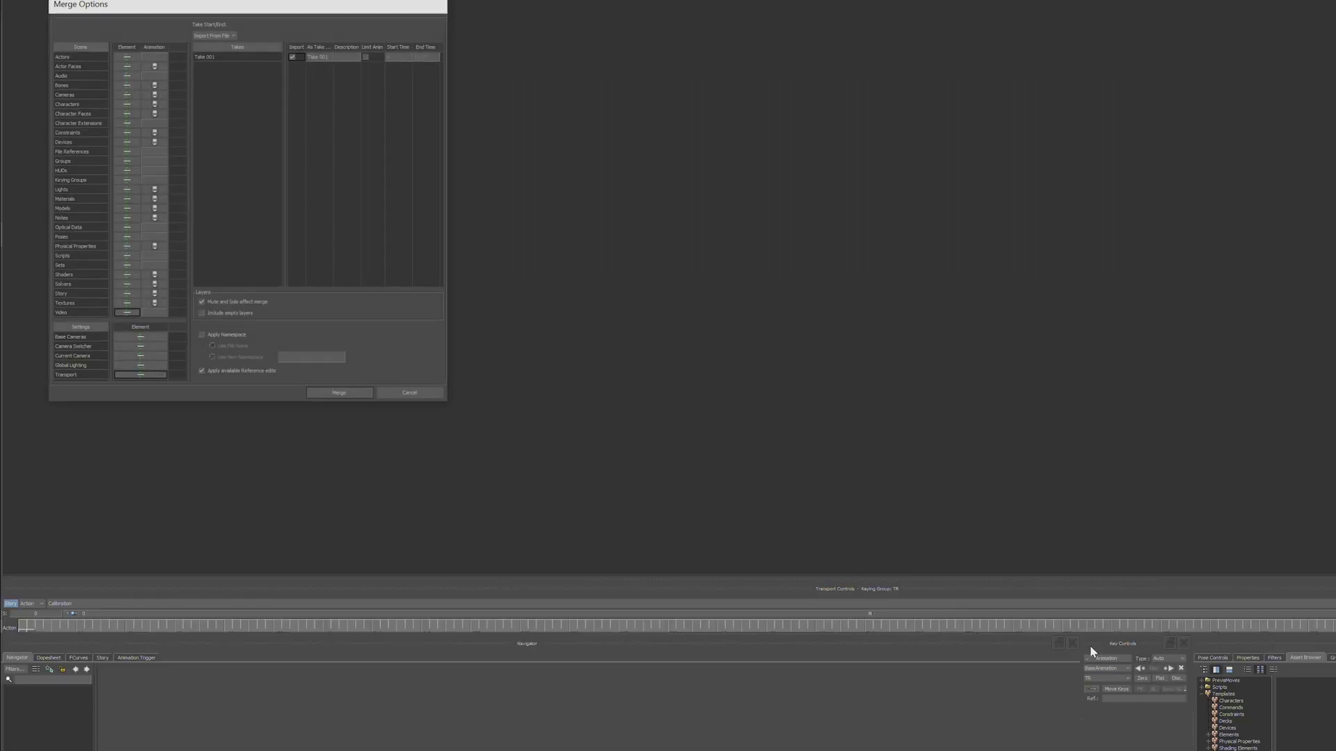
pyautogui.click(330, 394)
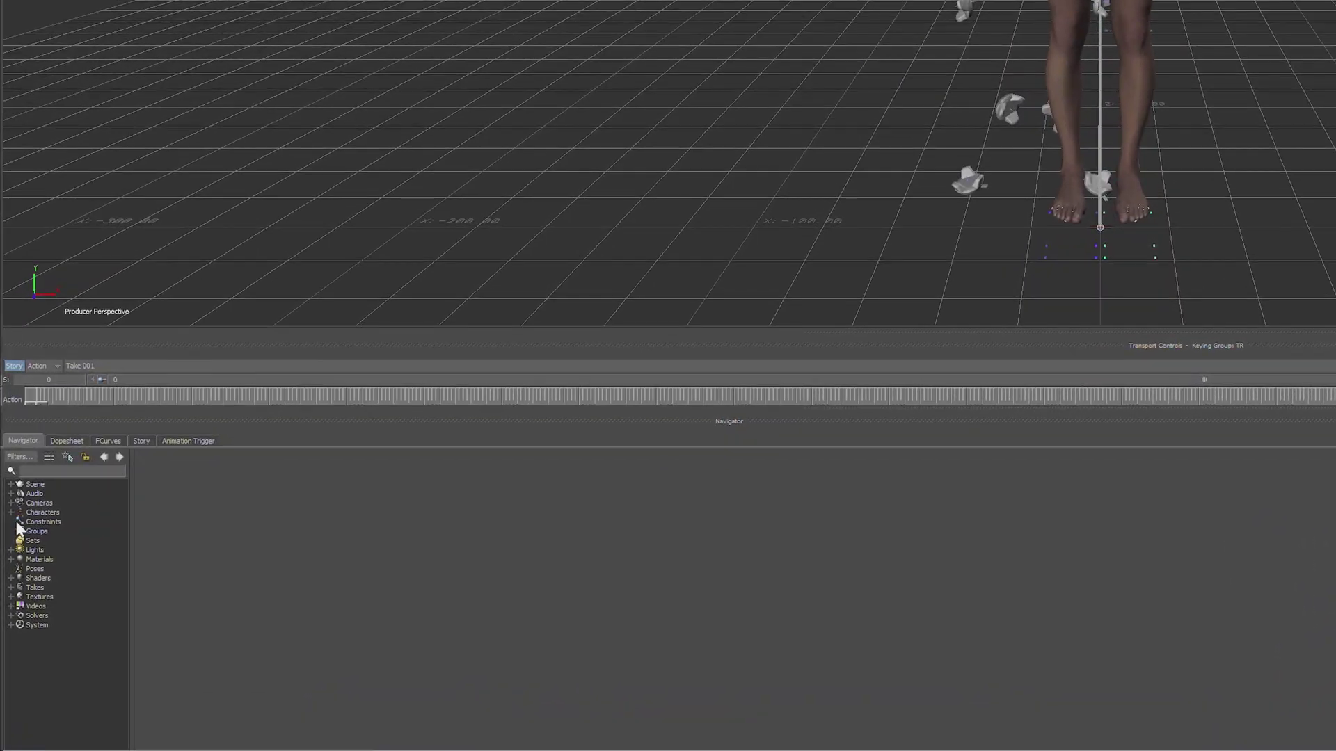
# Drive George with the Character input type using Take01 as the active source, and play the motion before rewinding to the start
pyautogui.click(10, 512)
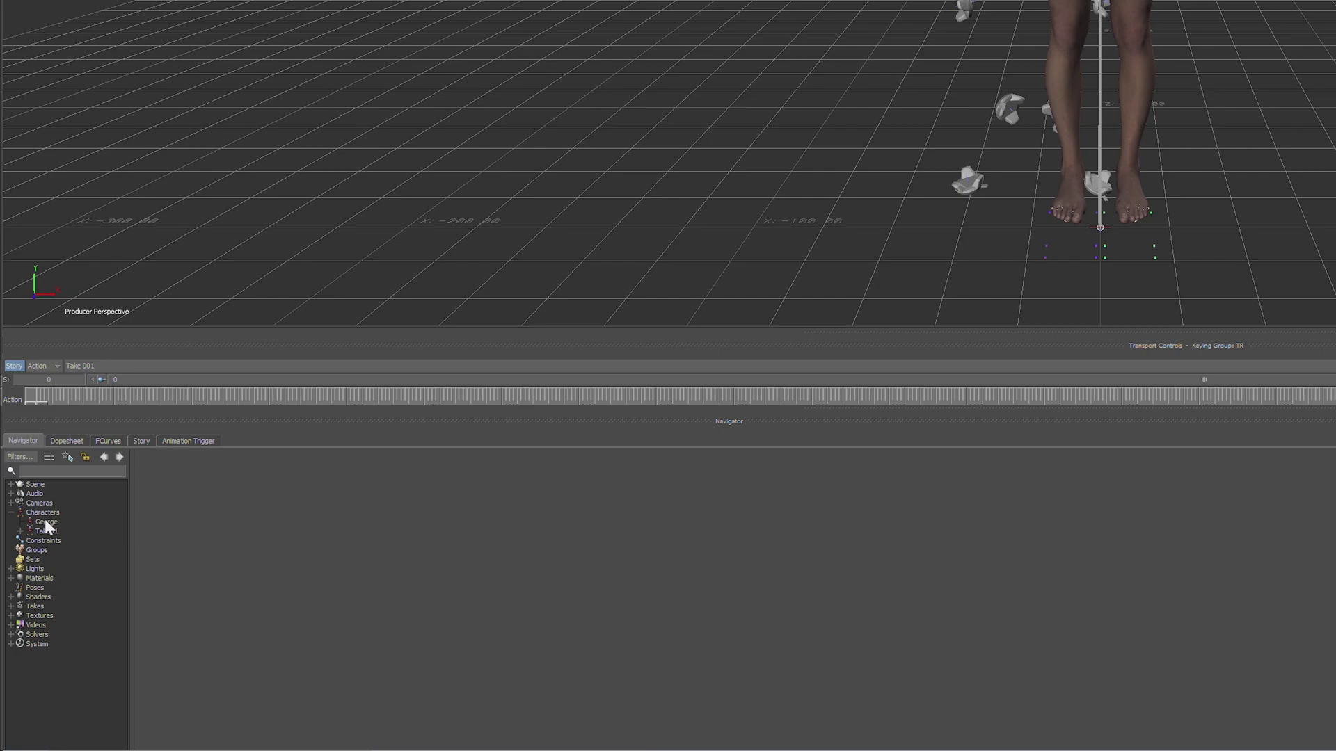
pyautogui.click(44, 521)
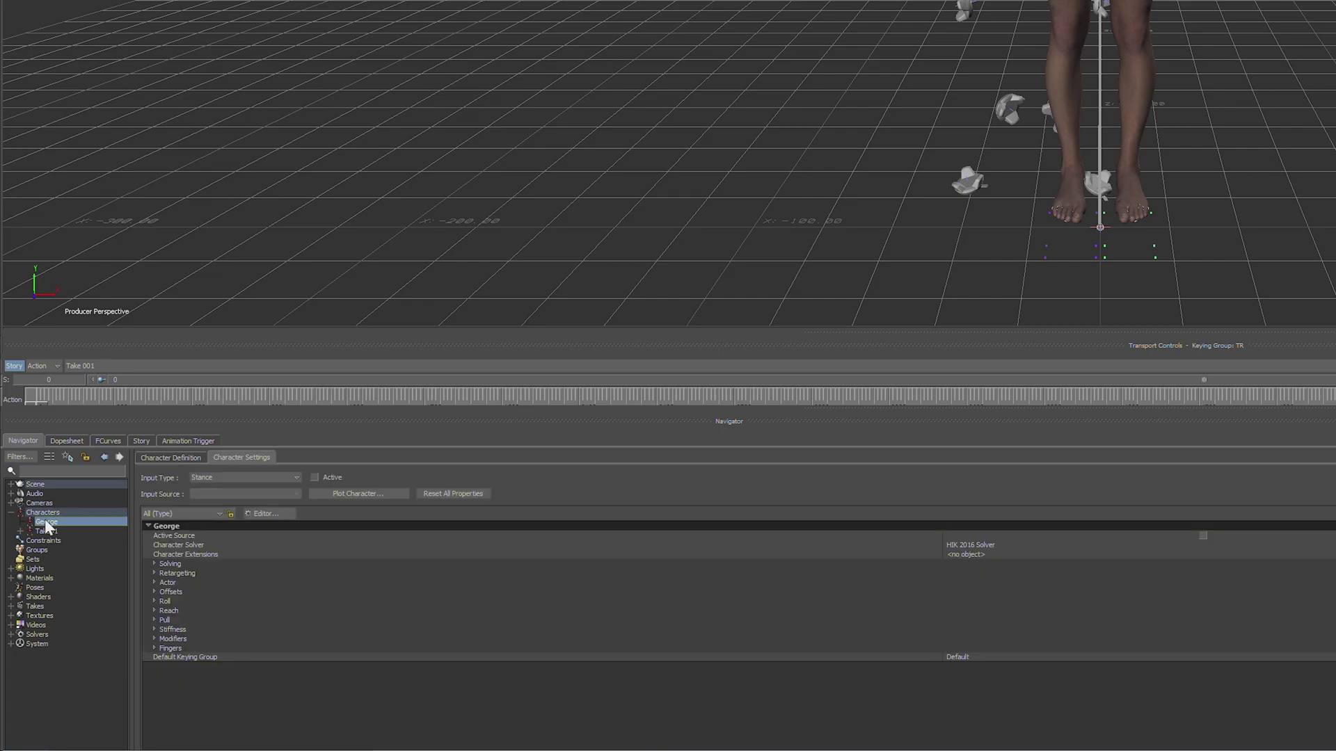
pyautogui.click(241, 477)
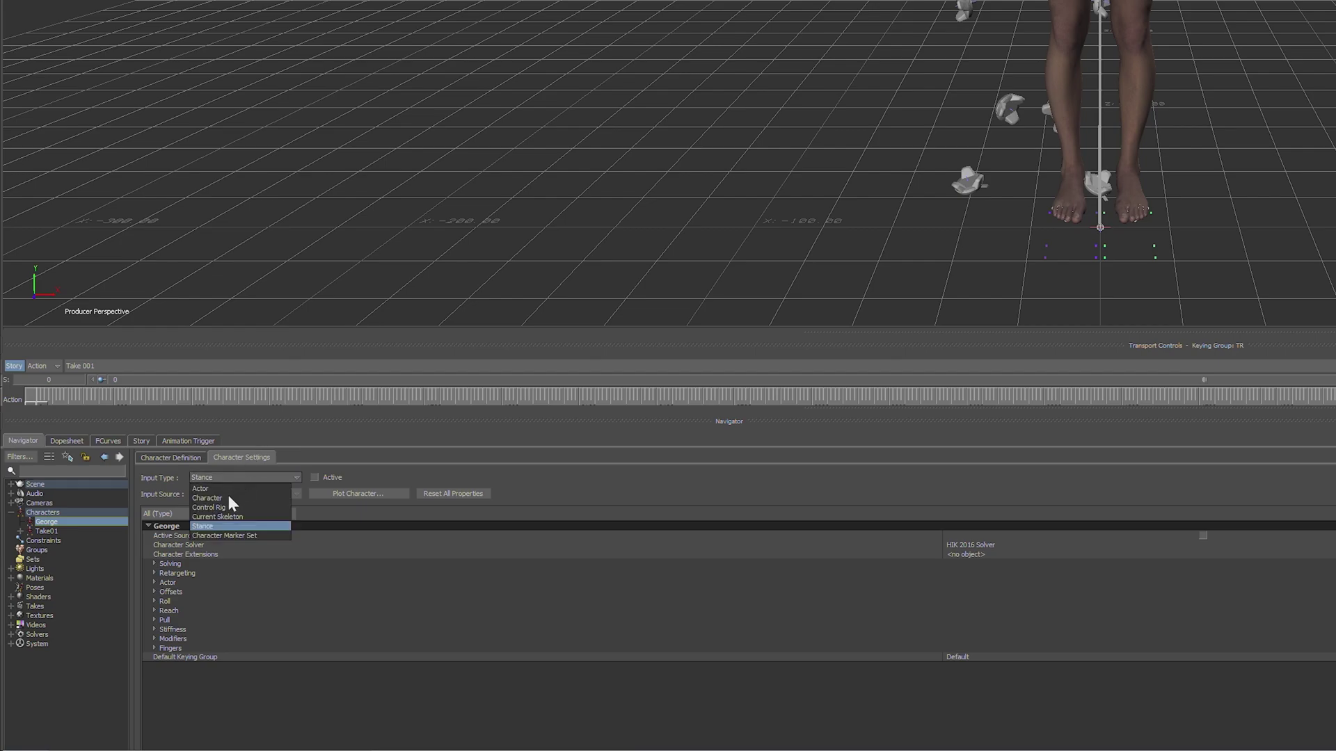
pyautogui.click(229, 497)
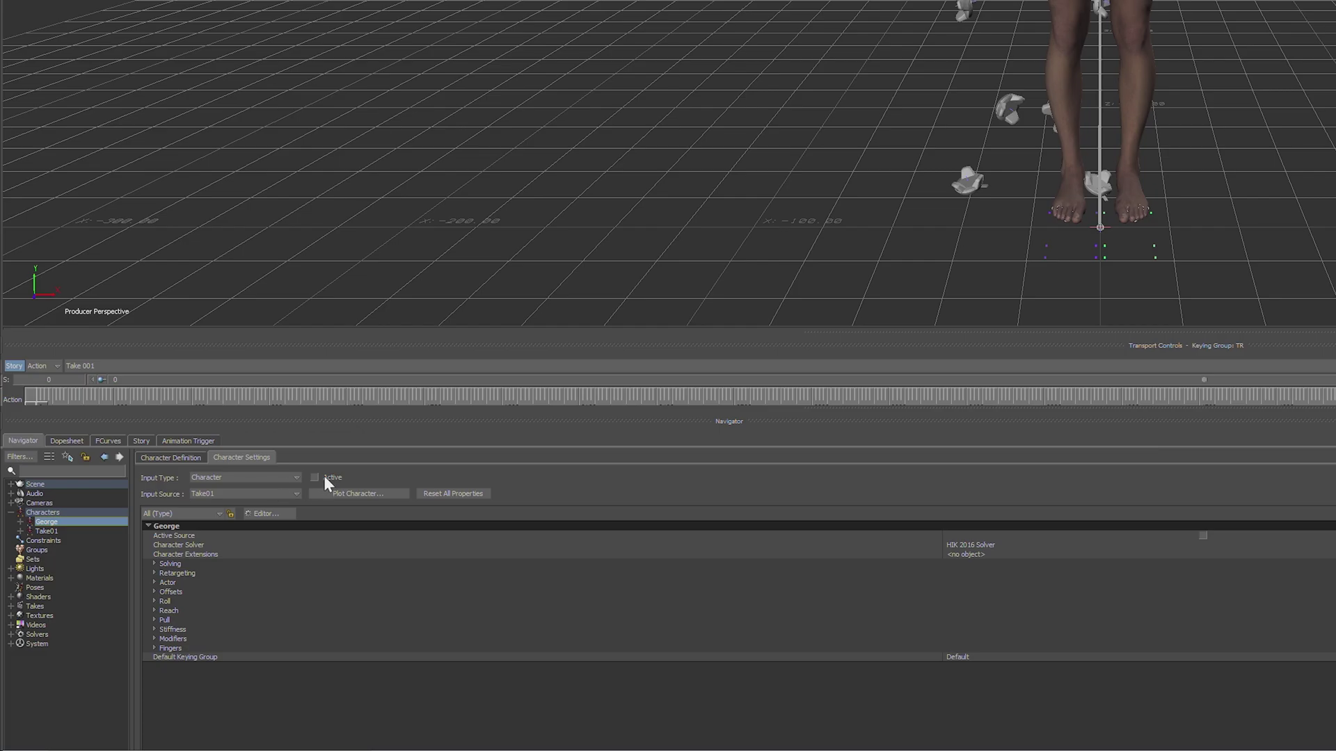
pyautogui.click(319, 479)
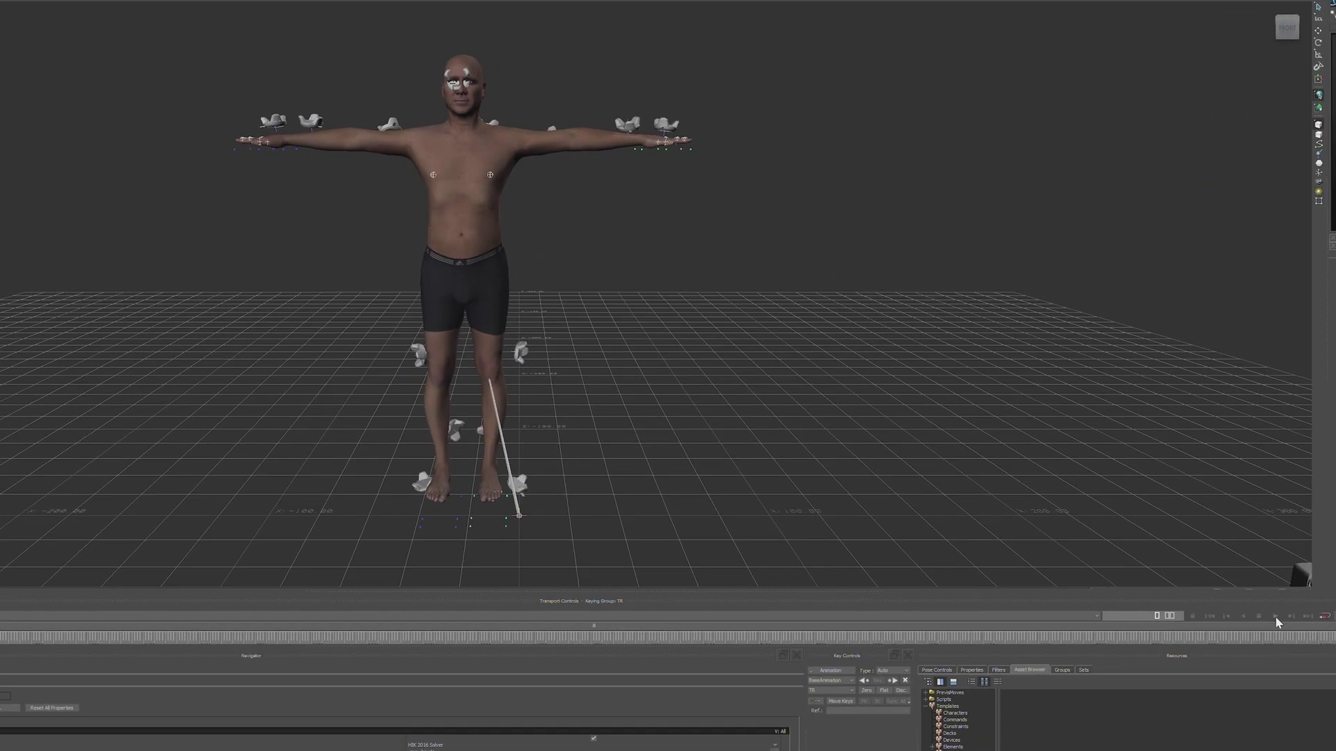
pyautogui.click(1275, 616)
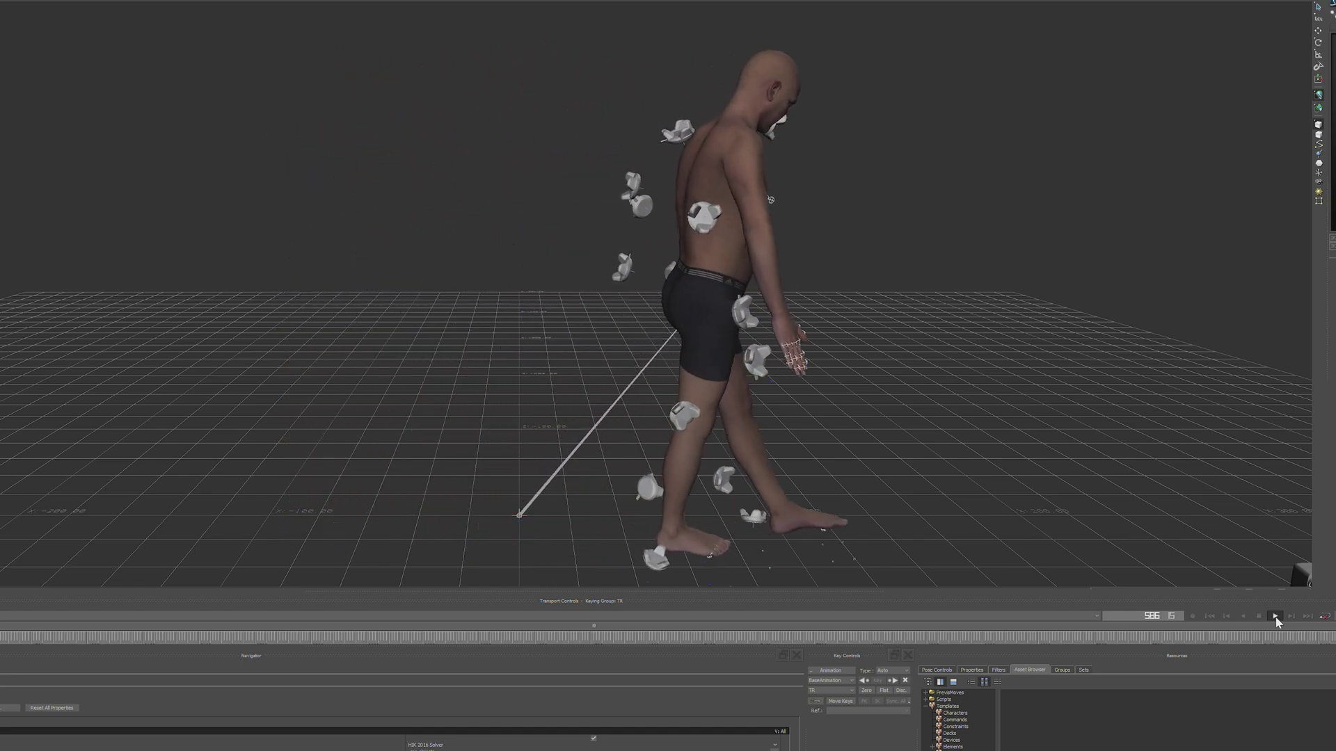
pyautogui.click(1260, 617)
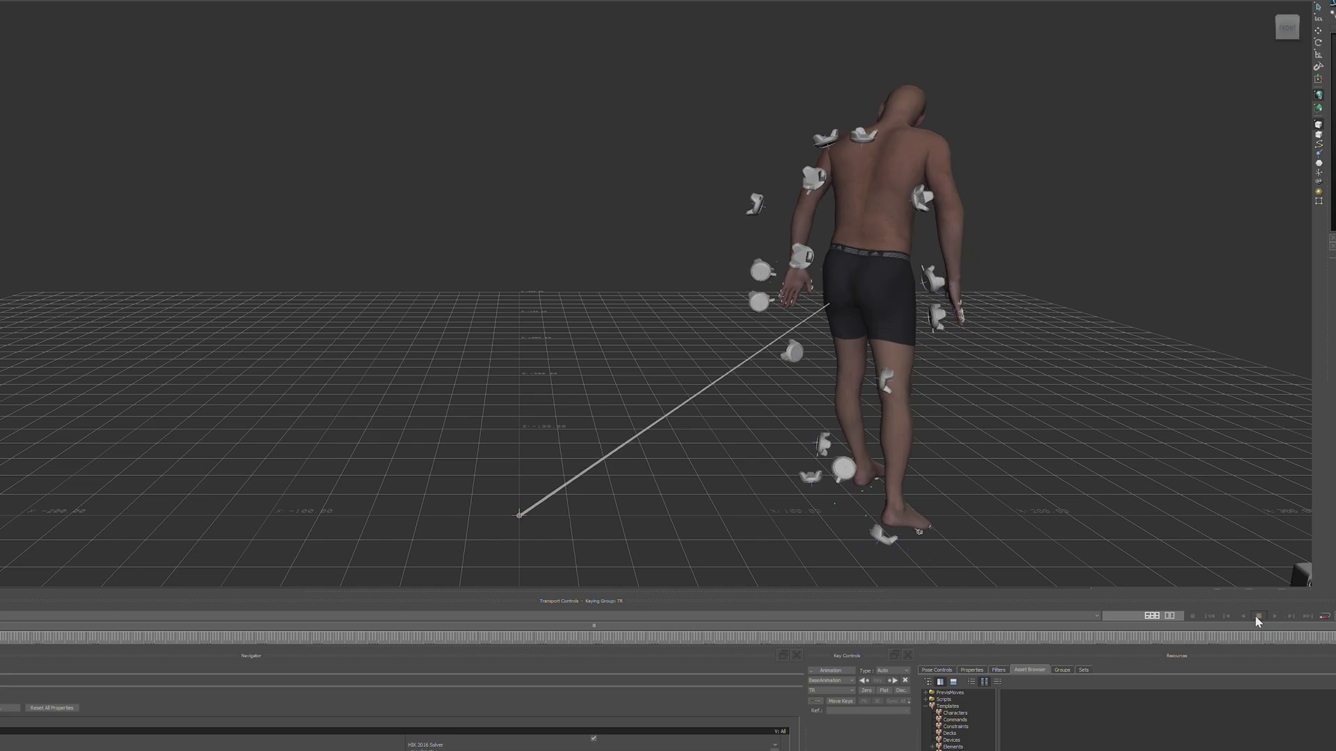
pyautogui.click(1225, 617)
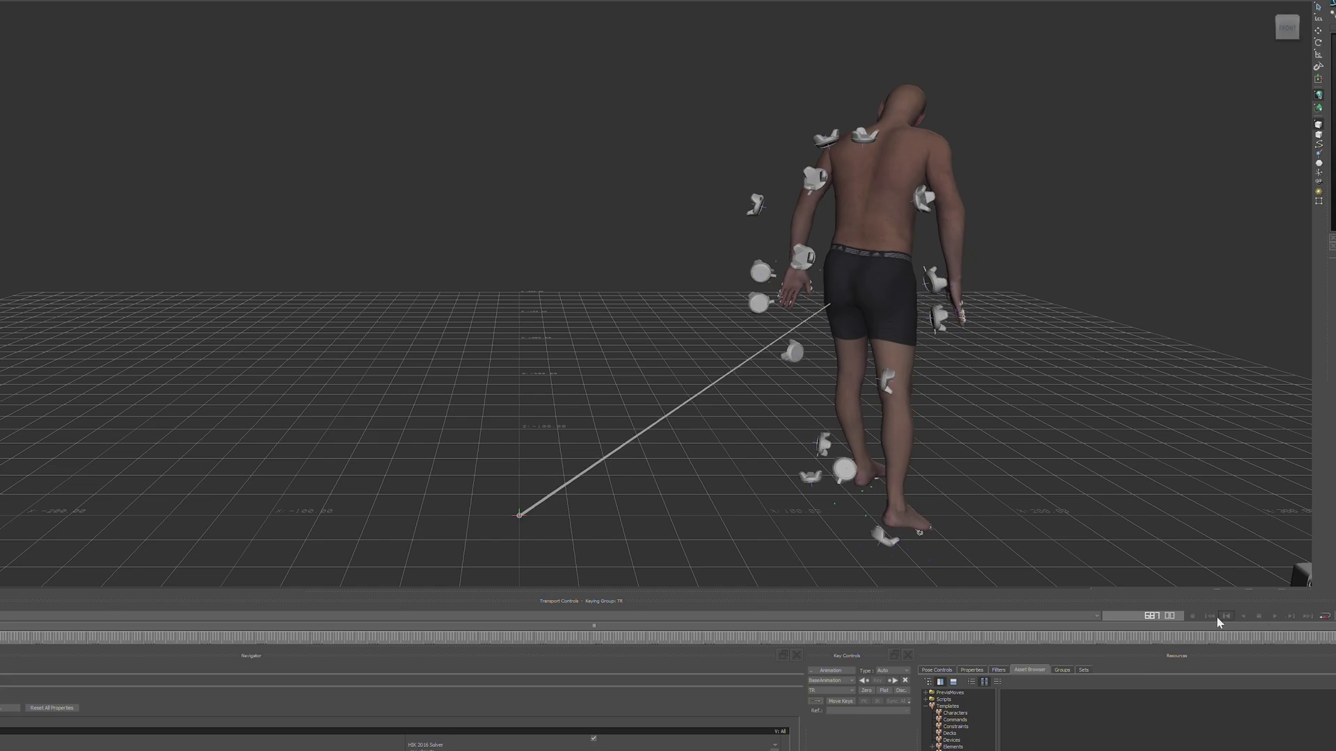
pyautogui.click(1210, 616)
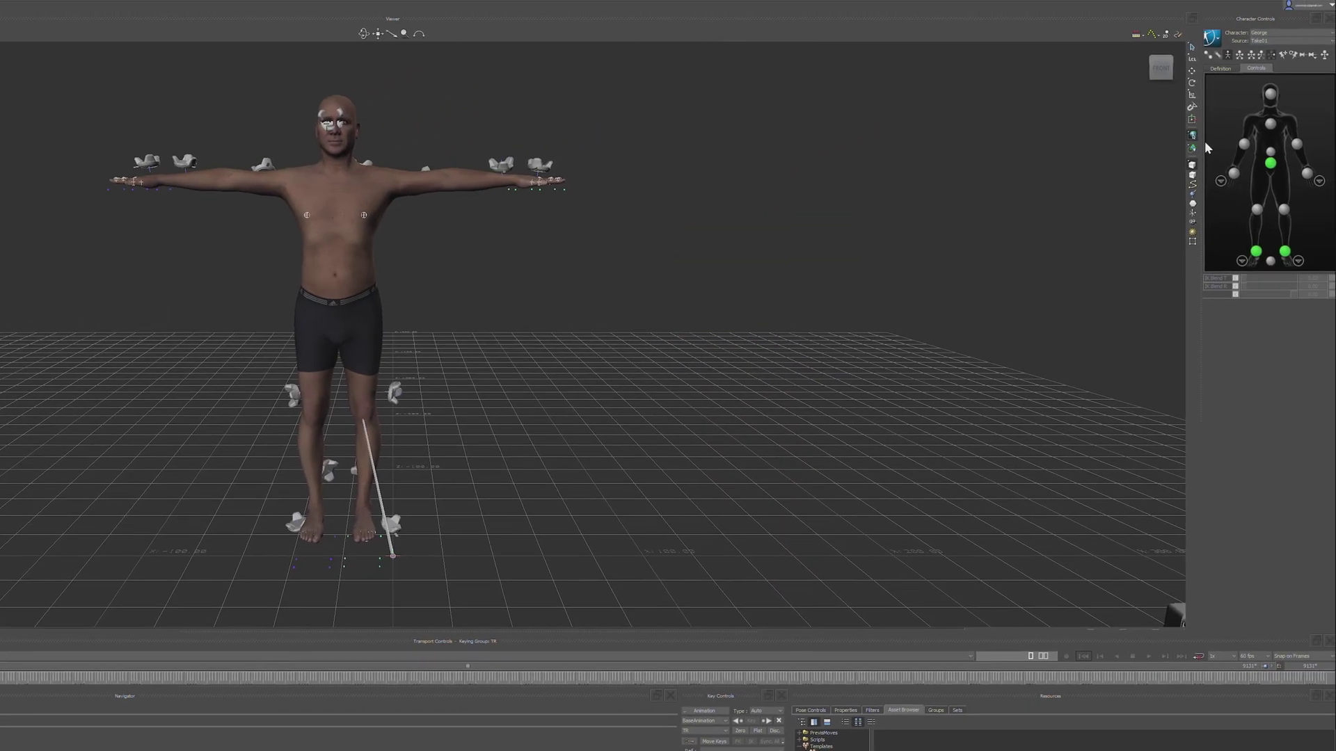
# Bake (plot) the Take01 motion to George's skeleton
pyautogui.click(1274, 19)
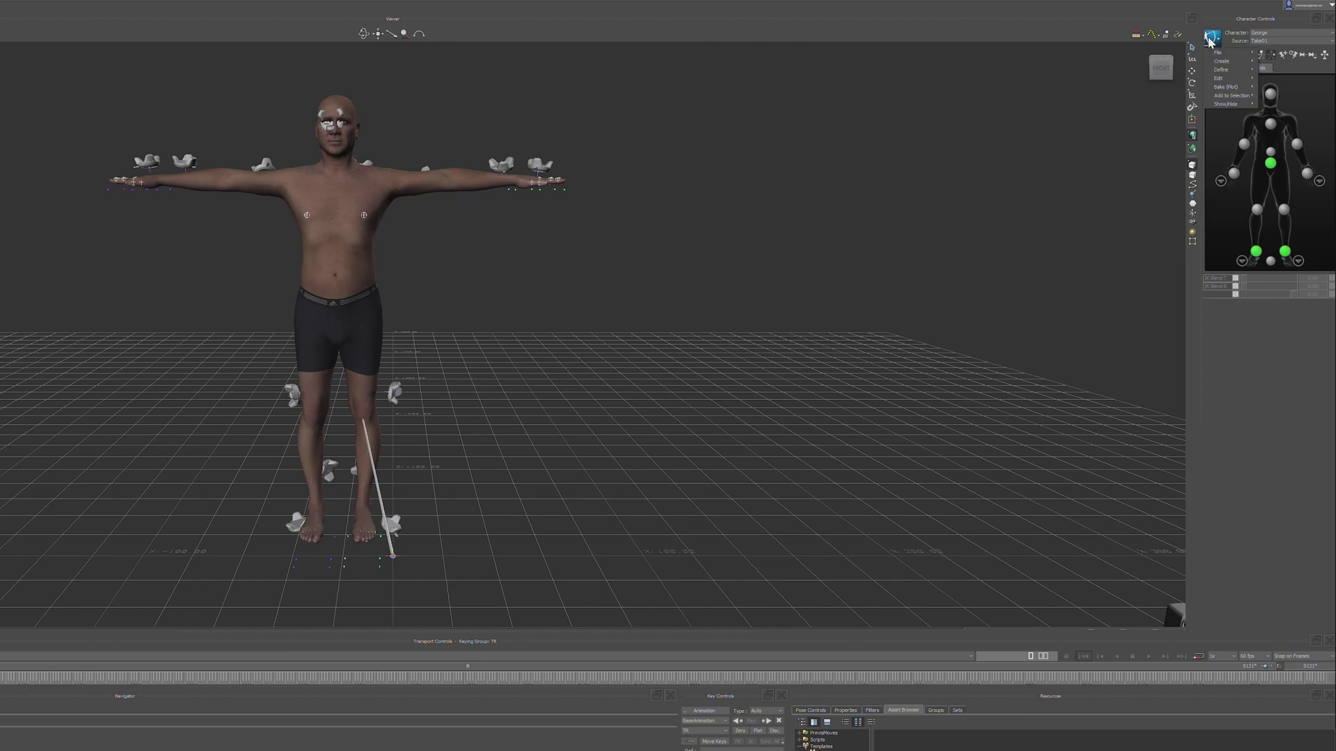
pyautogui.moveTo(1209, 87)
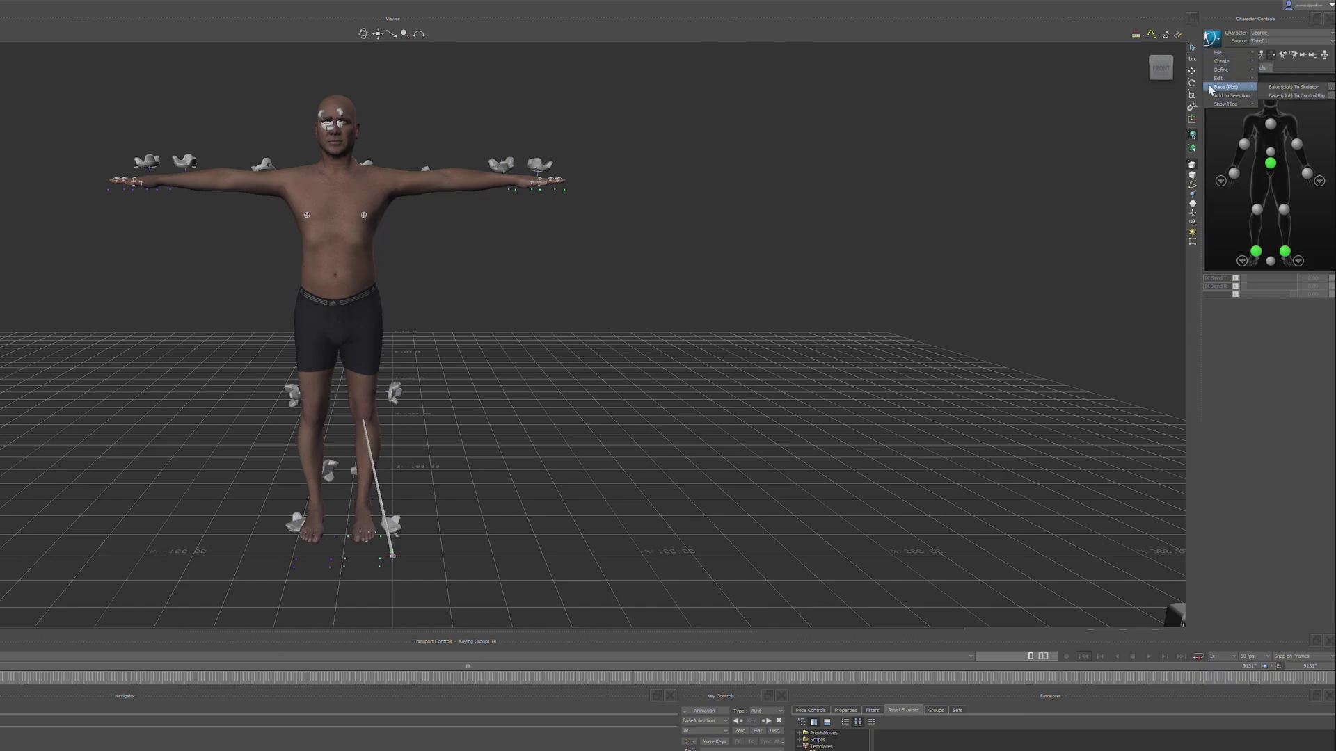
pyautogui.click(1294, 87)
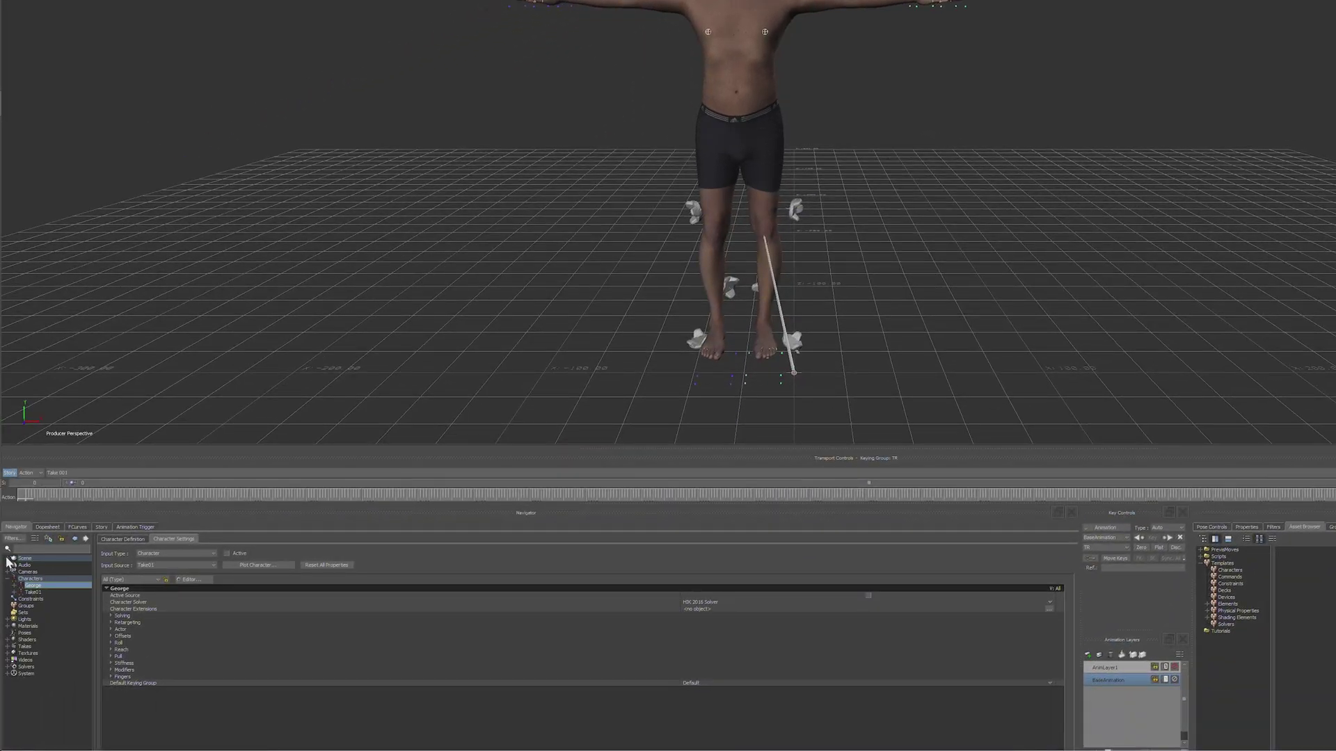
# Delete the entire Reference mocap hierarchy together with the Take01 character, and play George's baked motion before rewinding to the start
pyautogui.click(7, 558)
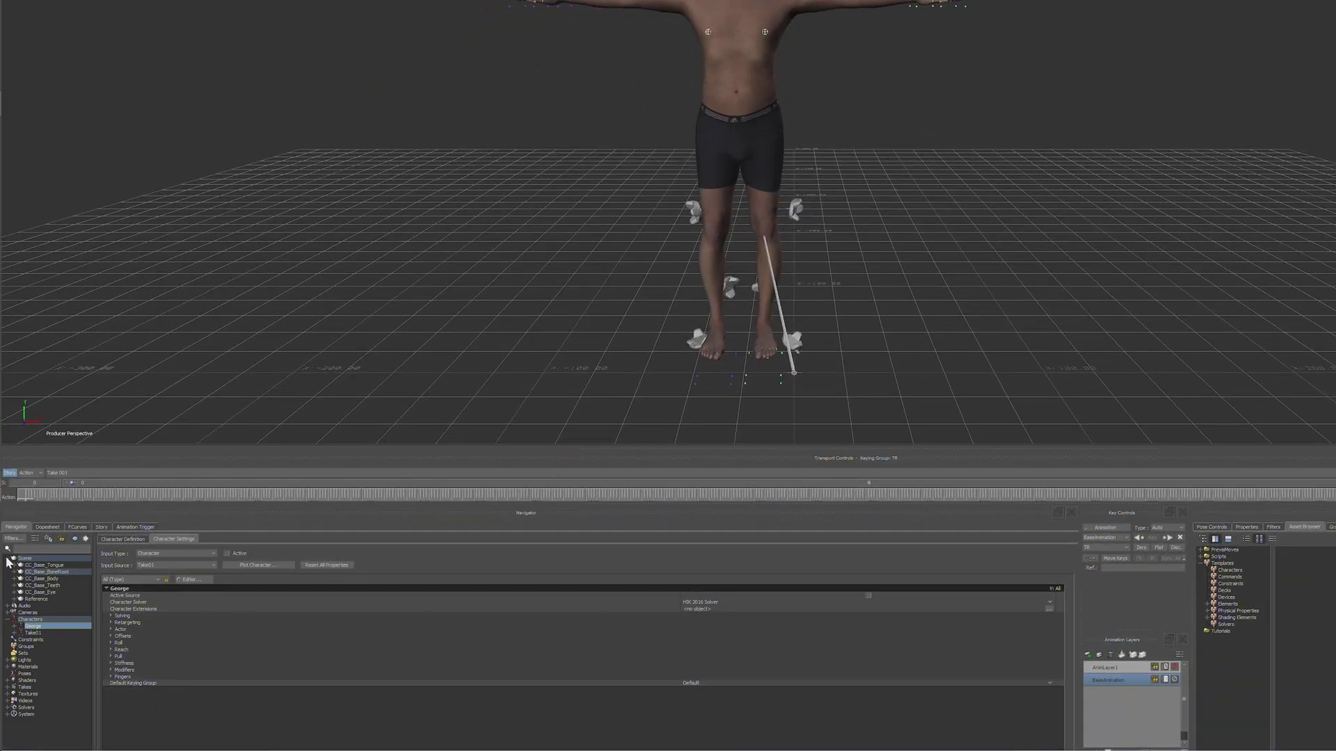
pyautogui.click(33, 600)
pyautogui.rightClick(33, 603)
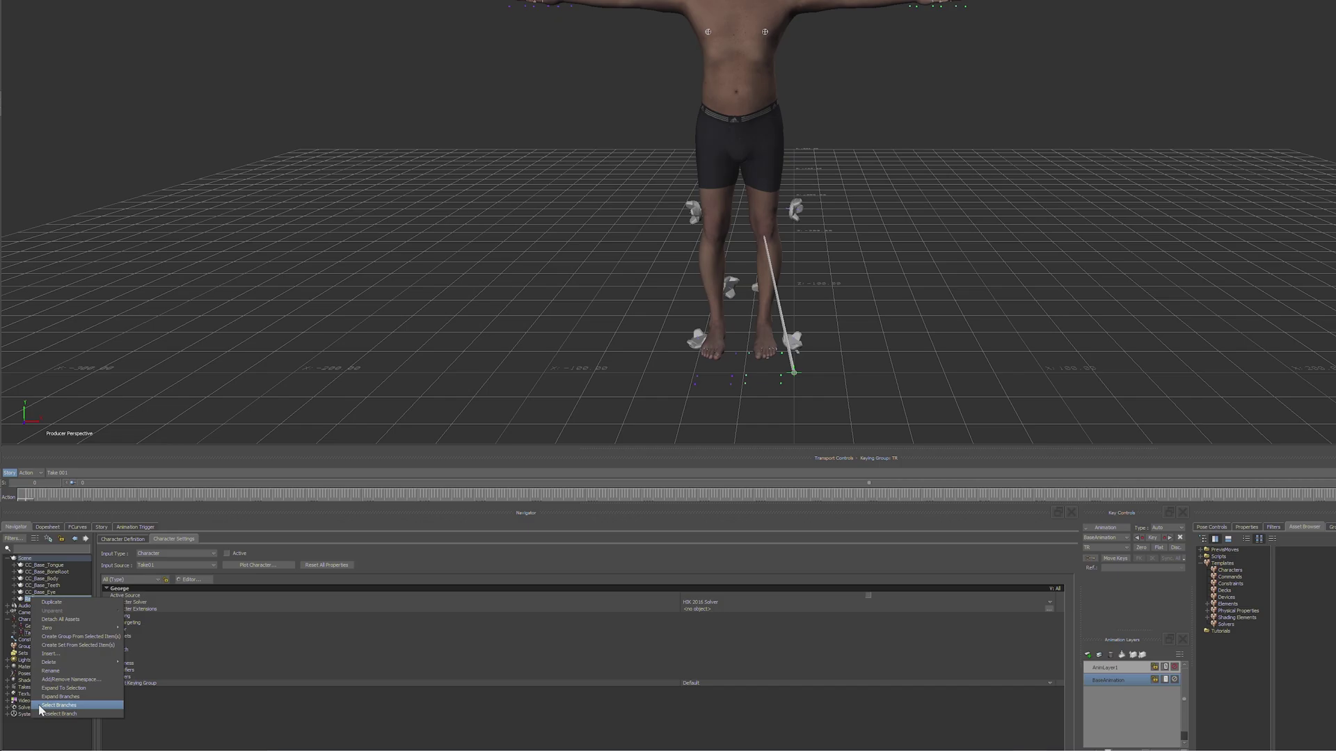
pyautogui.click(58, 706)
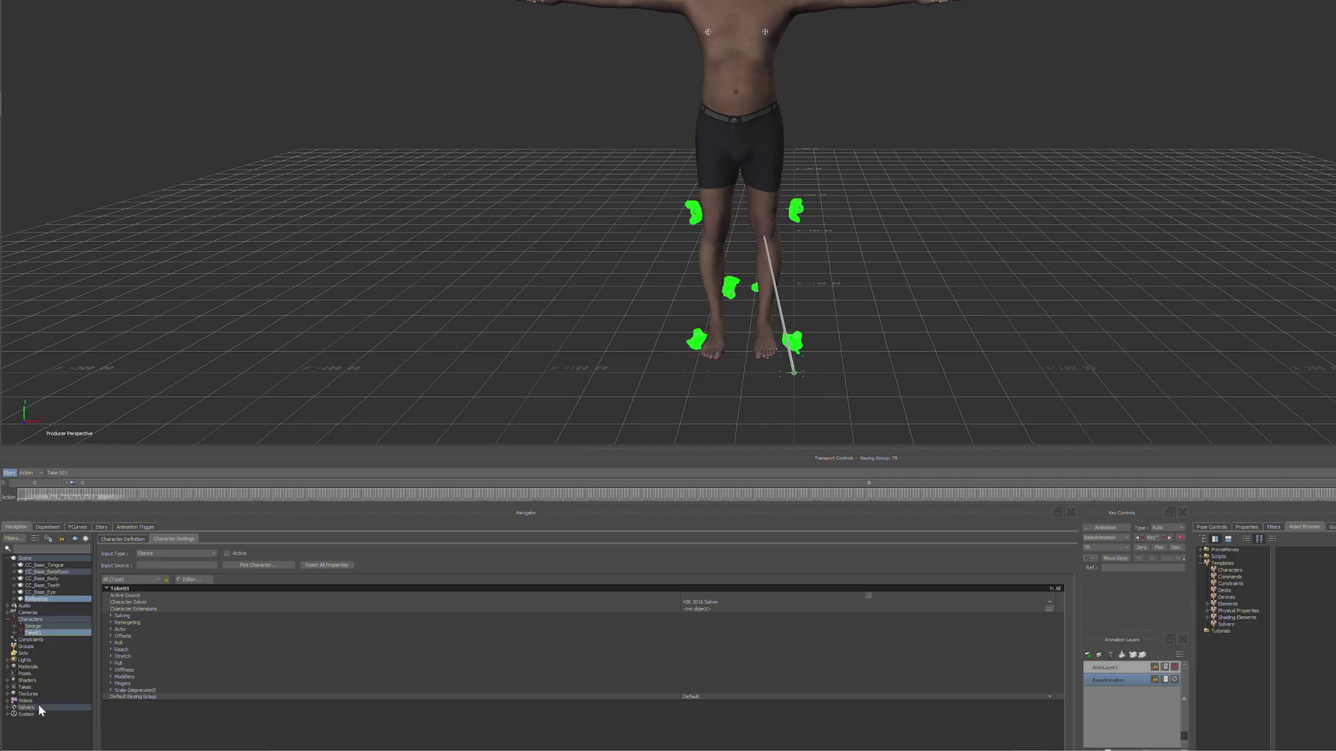
pyautogui.rightClick(32, 602)
pyautogui.moveTo(46, 674)
pyautogui.click(144, 673)
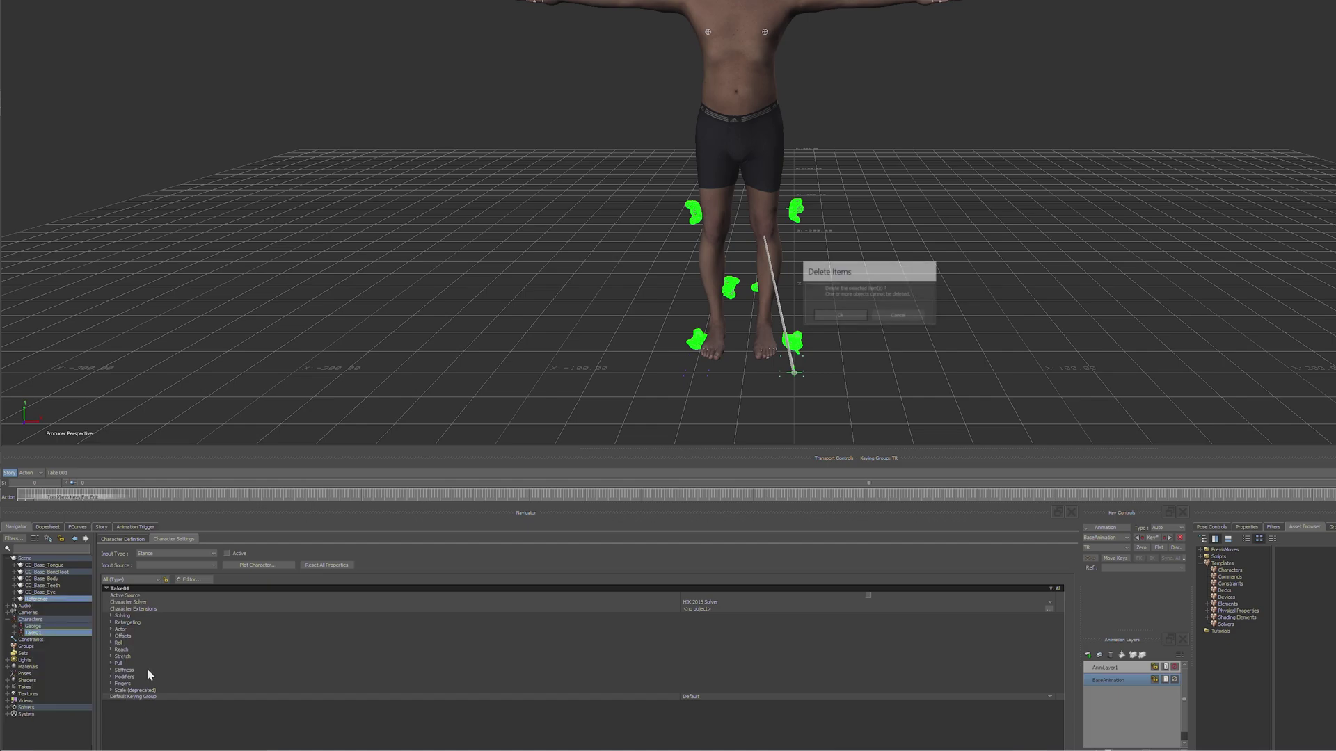
pyautogui.click(832, 314)
pyautogui.click(882, 314)
pyautogui.click(895, 316)
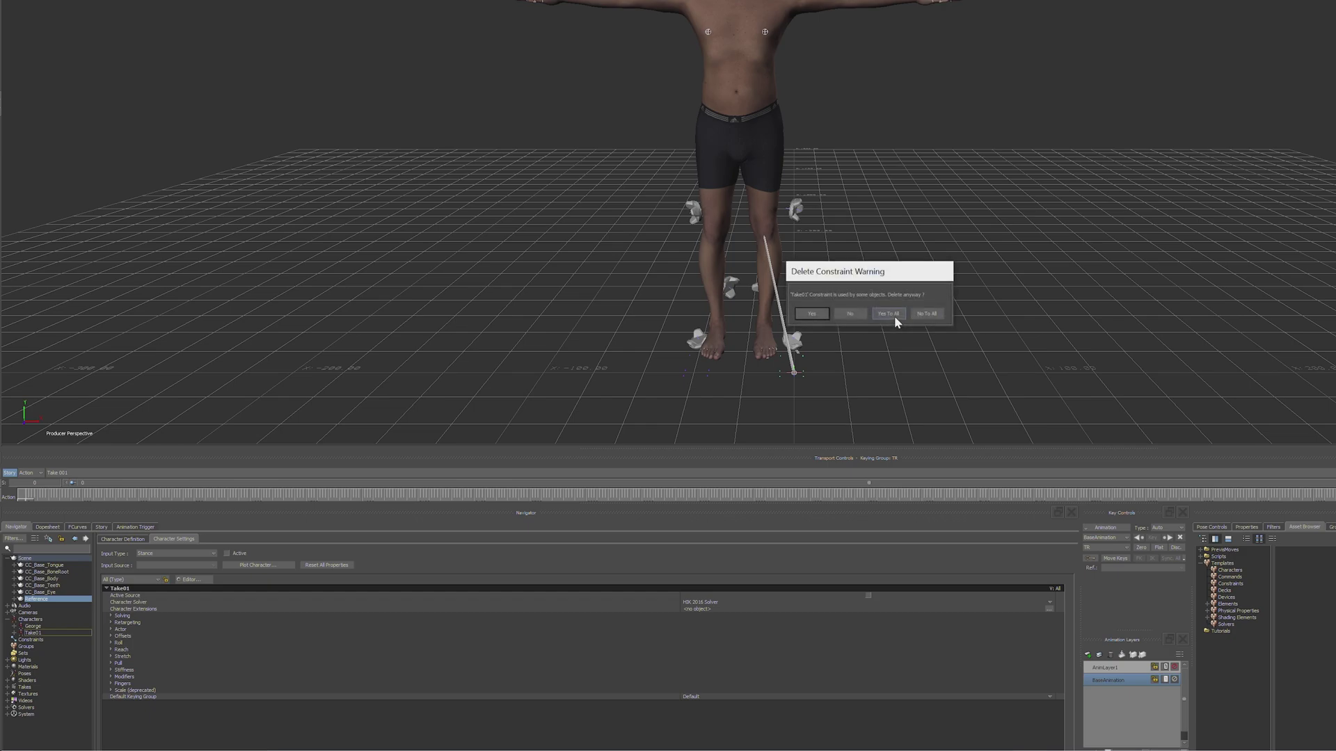
pyautogui.click(889, 313)
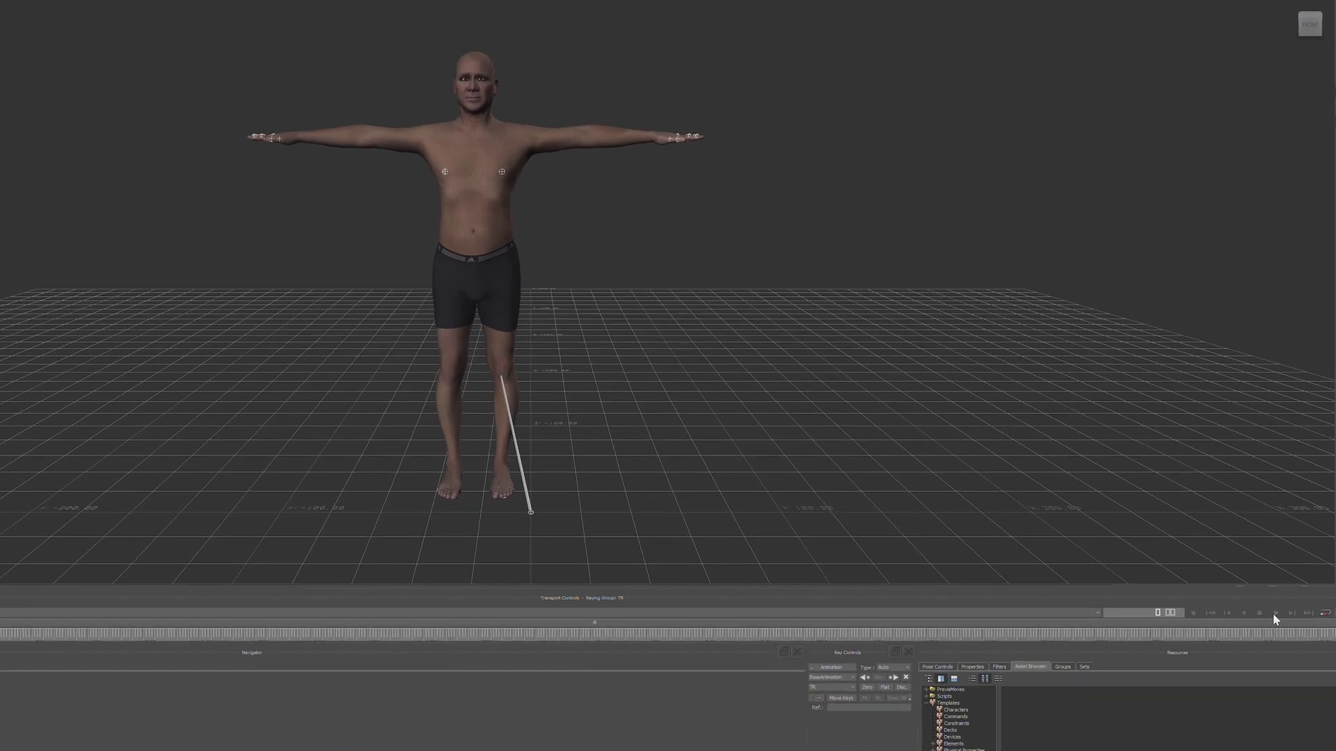
pyautogui.click(1275, 614)
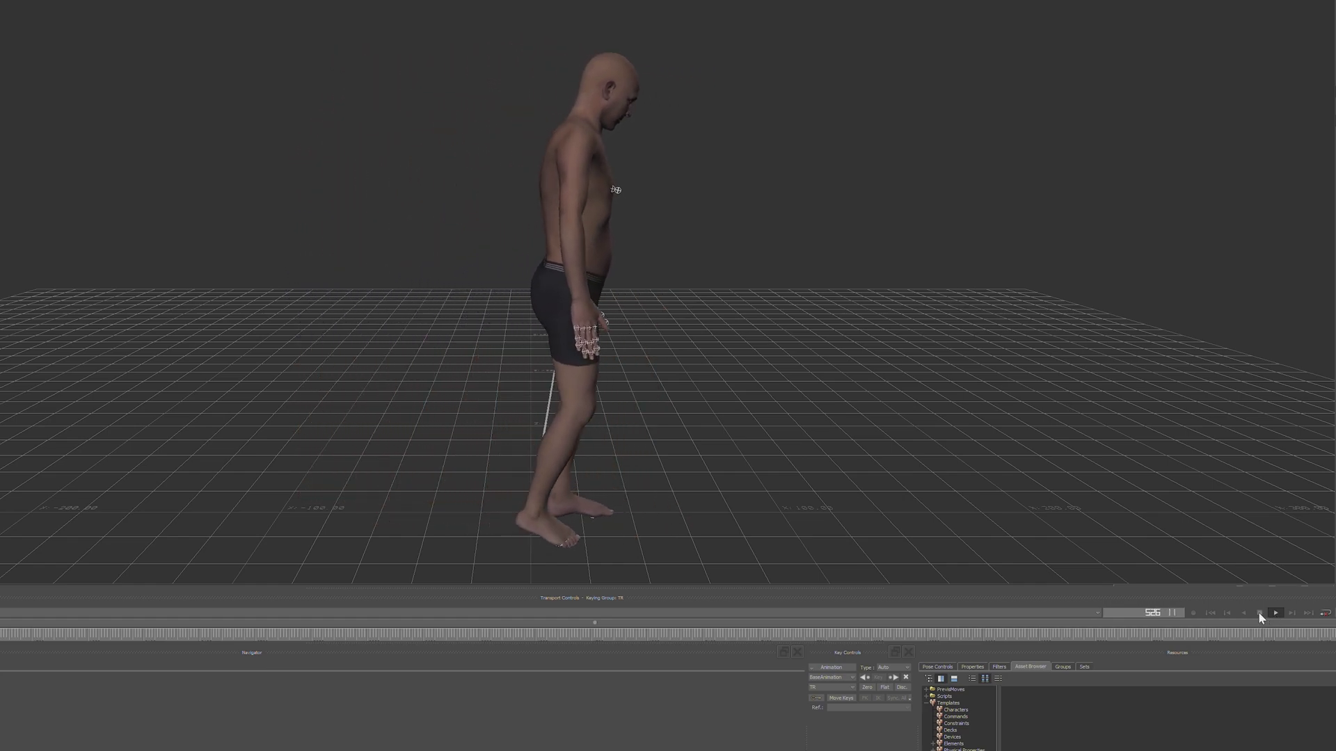
pyautogui.click(1259, 613)
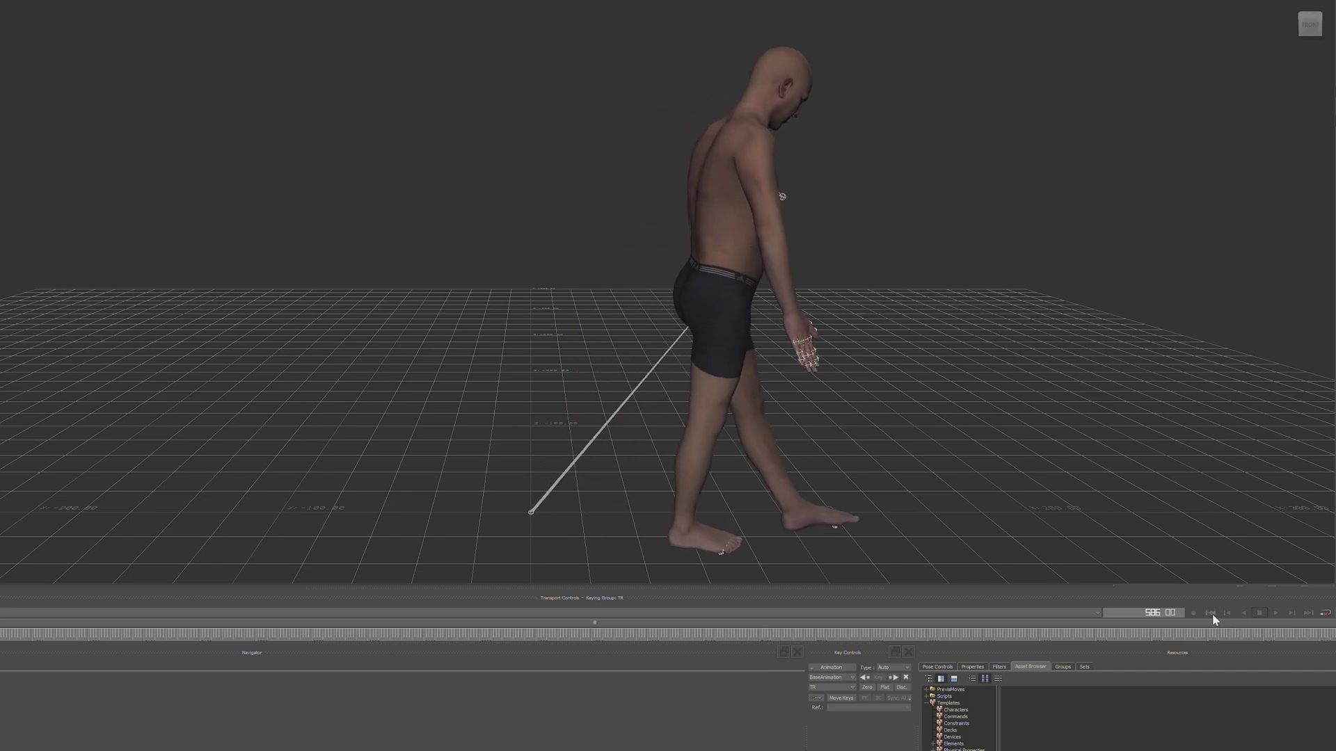
pyautogui.click(1211, 612)
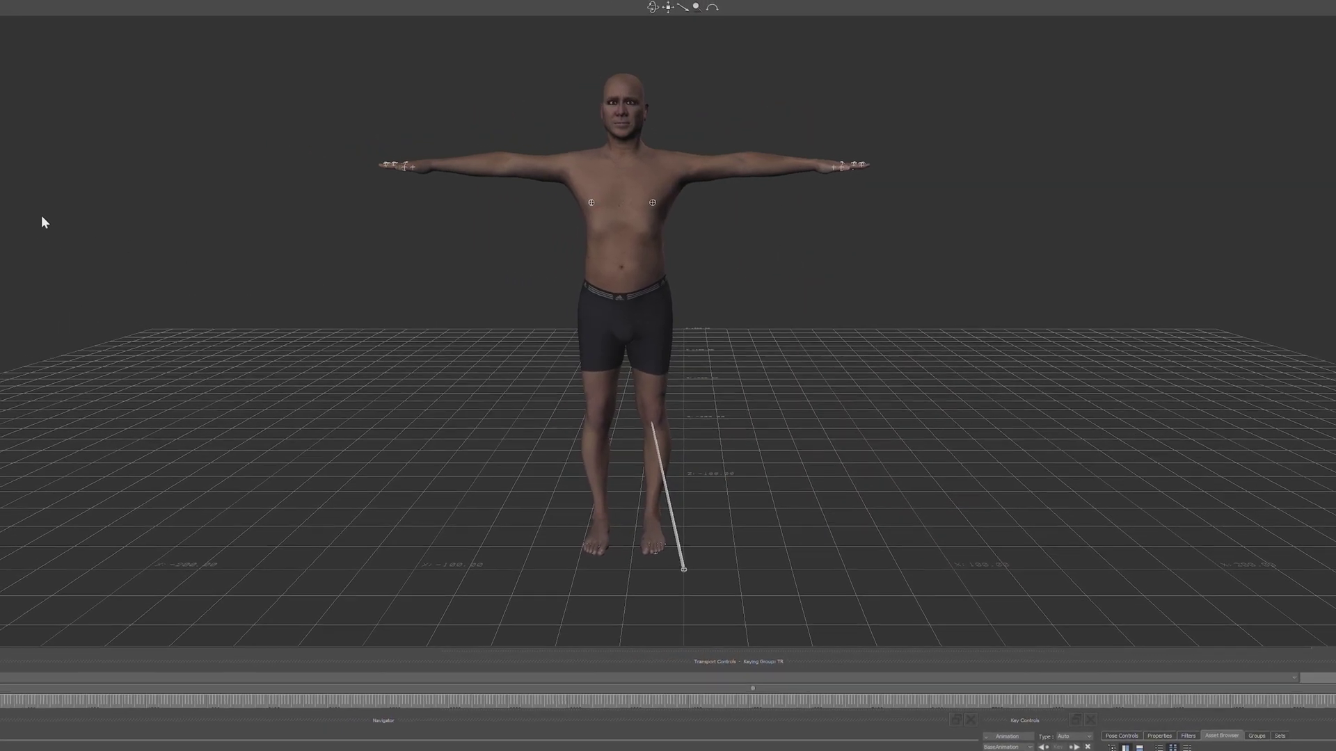
# Save the baked scene as a new file named Take01_George, keeping the default save options
pyautogui.click(11, 6)
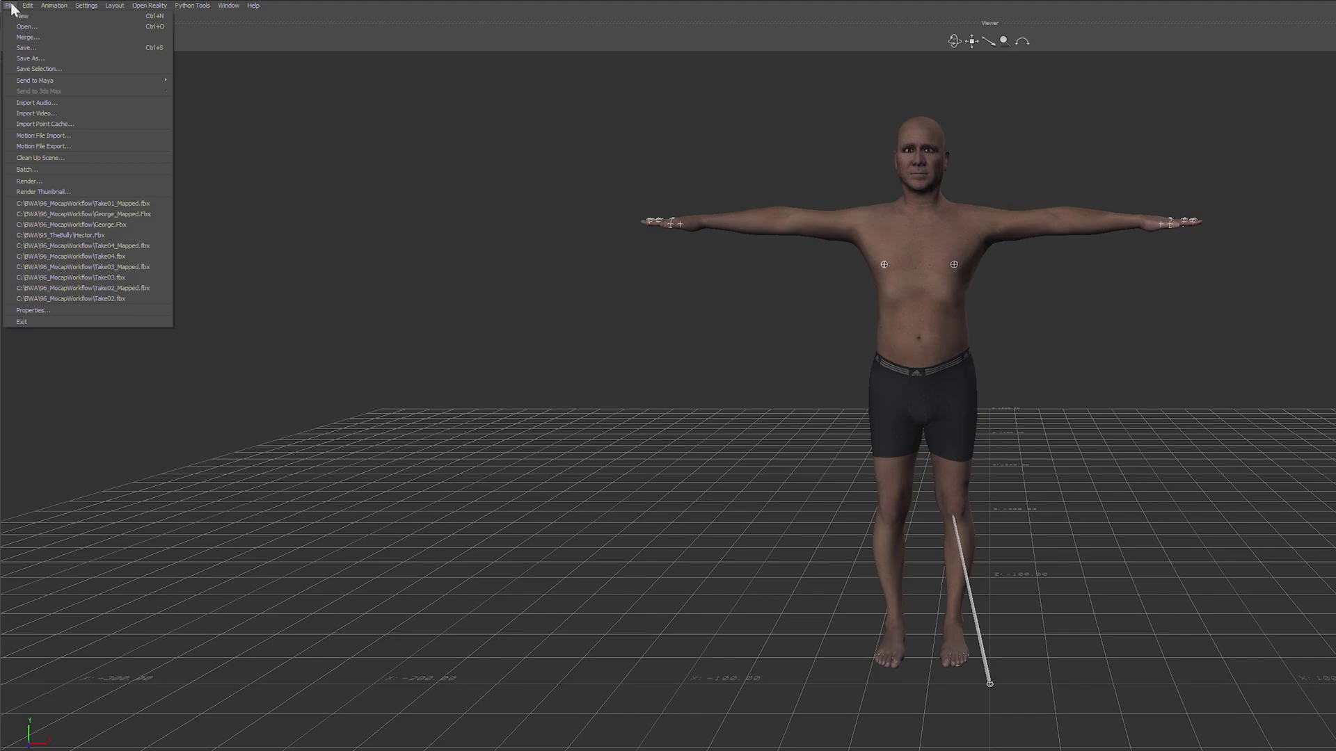
pyautogui.click(17, 57)
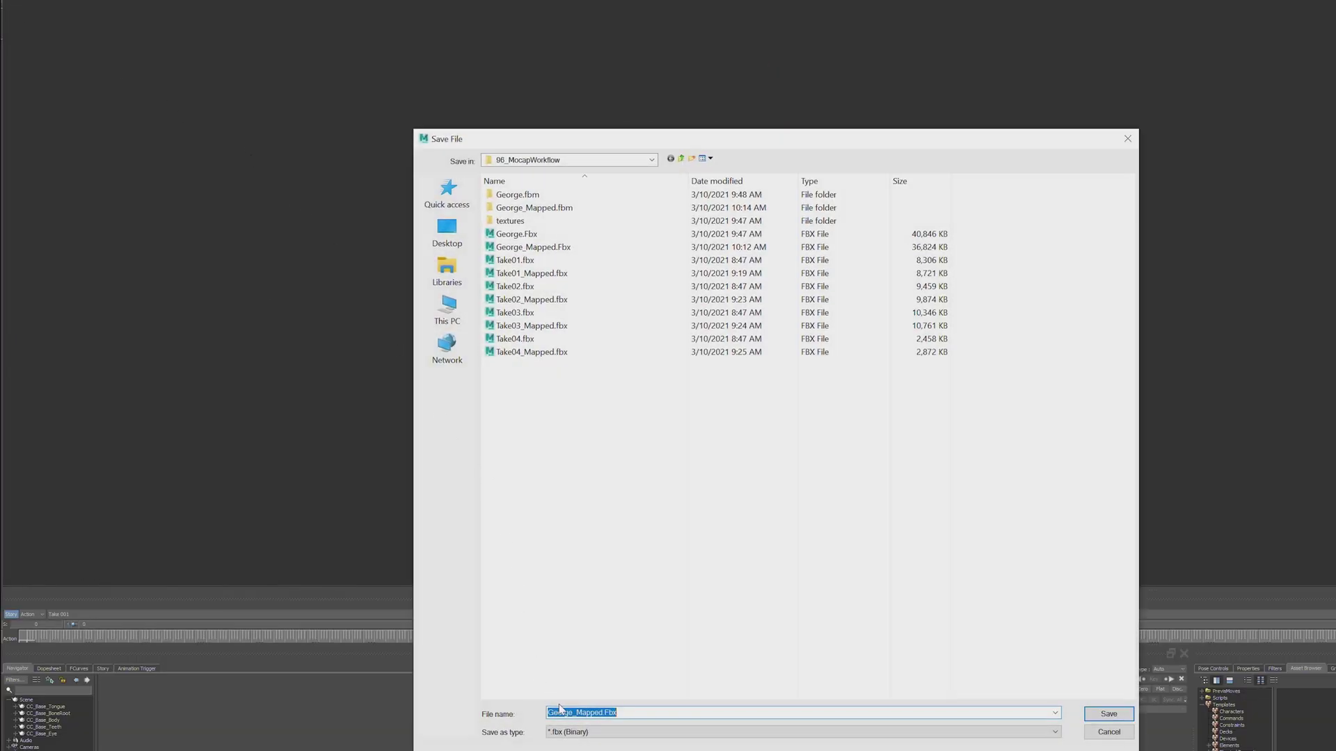
pyautogui.click(581, 712)
pyautogui.hotkey('shift', 'Right')
pyautogui.hotkey('shift', 'Right')
pyautogui.hotkey('shift', 'Right')
pyautogui.hotkey('shift', 'Right')
pyautogui.hotkey('shift', 'Right')
pyautogui.hotkey('shift', 'Right')
pyautogui.hotkey('shift', 'Right')
pyautogui.hotkey('shift', 'Right')
pyautogui.hotkey('shift', 'Right')
pyautogui.hotkey('shift', 'Right')
pyautogui.write('Take01_George')
pyautogui.press('Return')
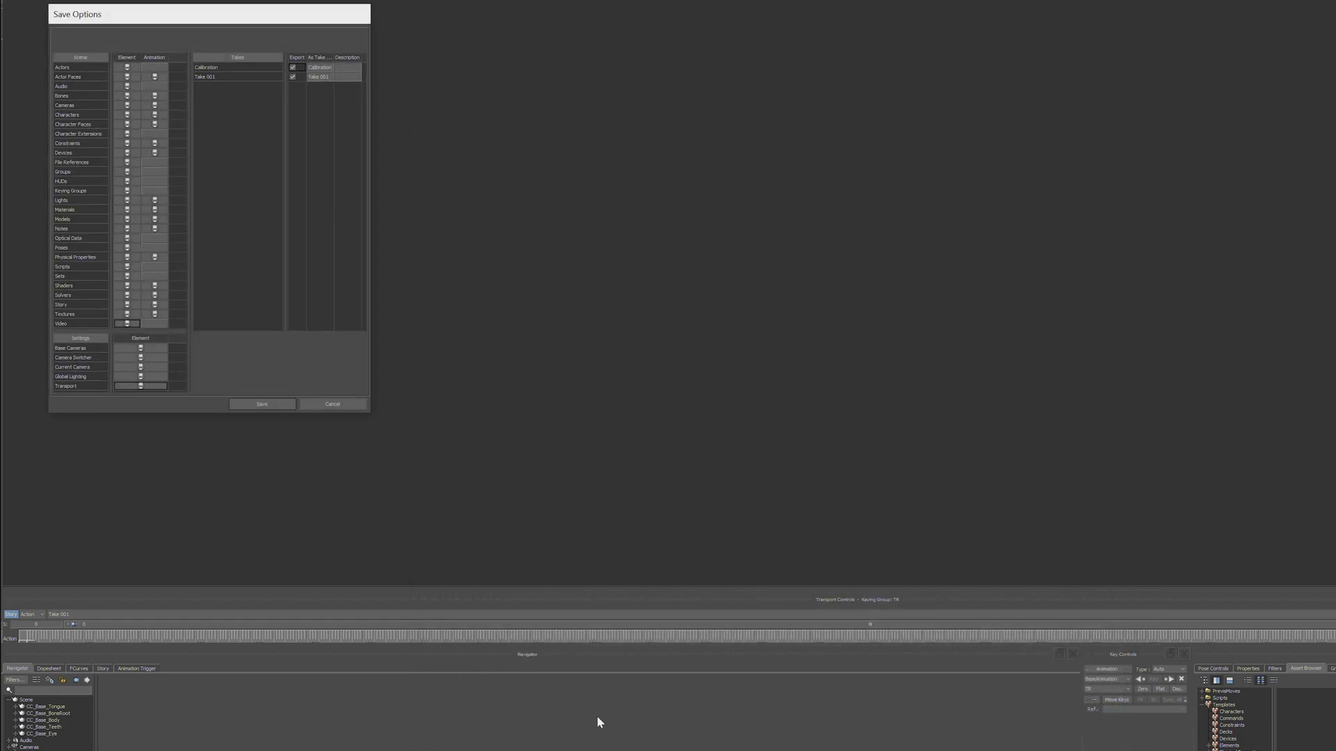
pyautogui.click(242, 406)
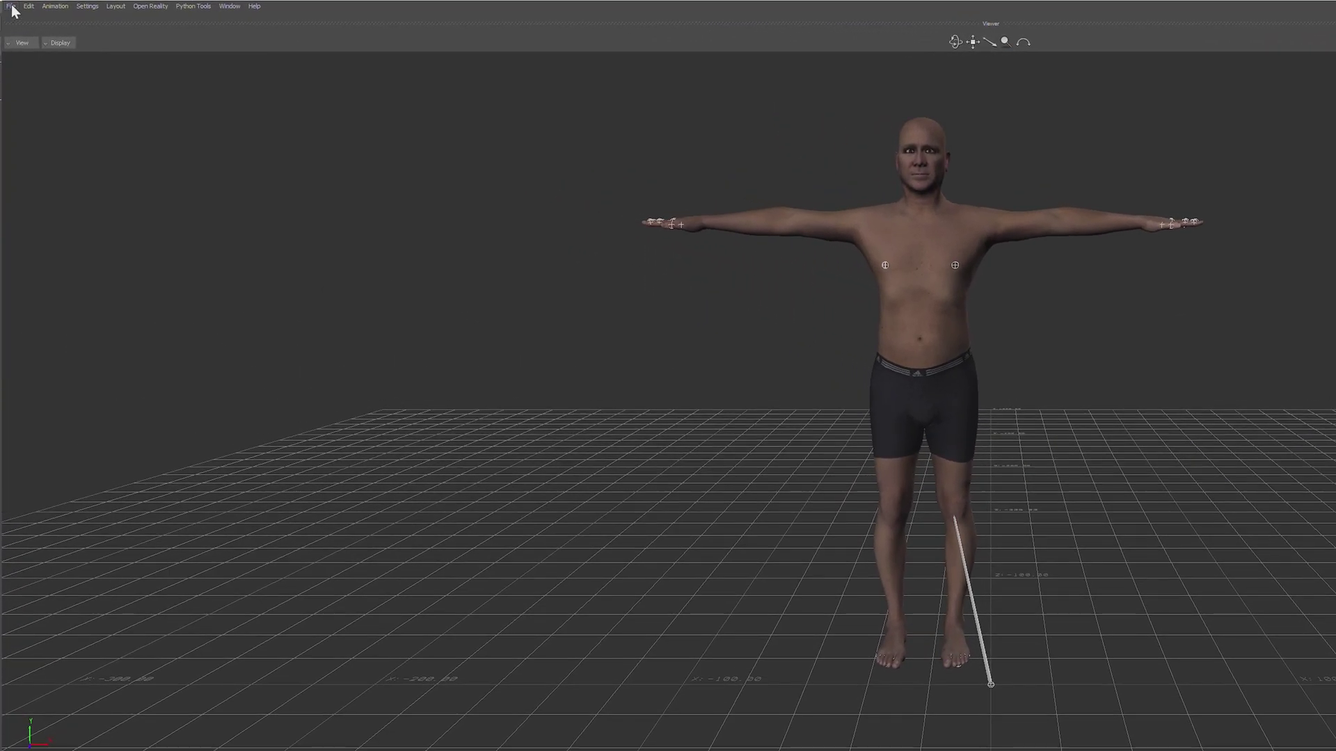
# Open George_Mapped.Fbx with the default open options
pyautogui.click(11, 6)
pyautogui.click(21, 28)
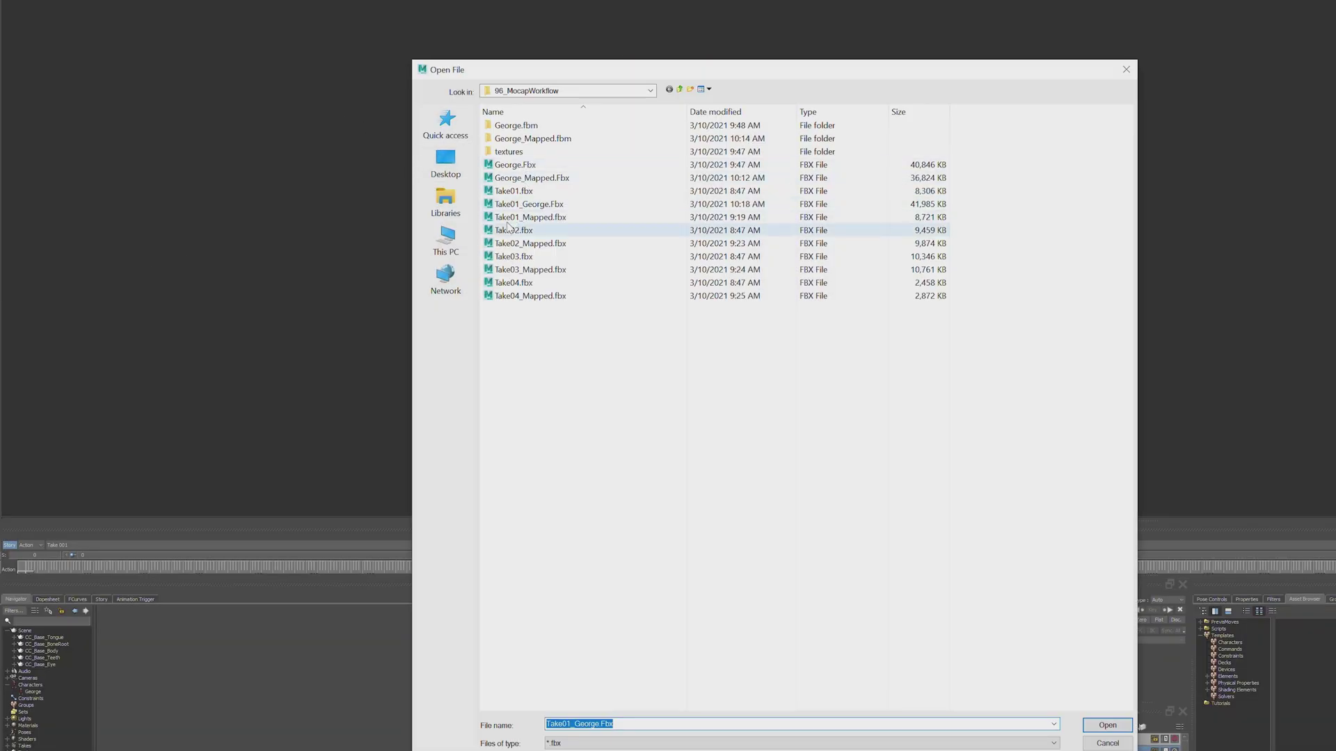
pyautogui.click(489, 167)
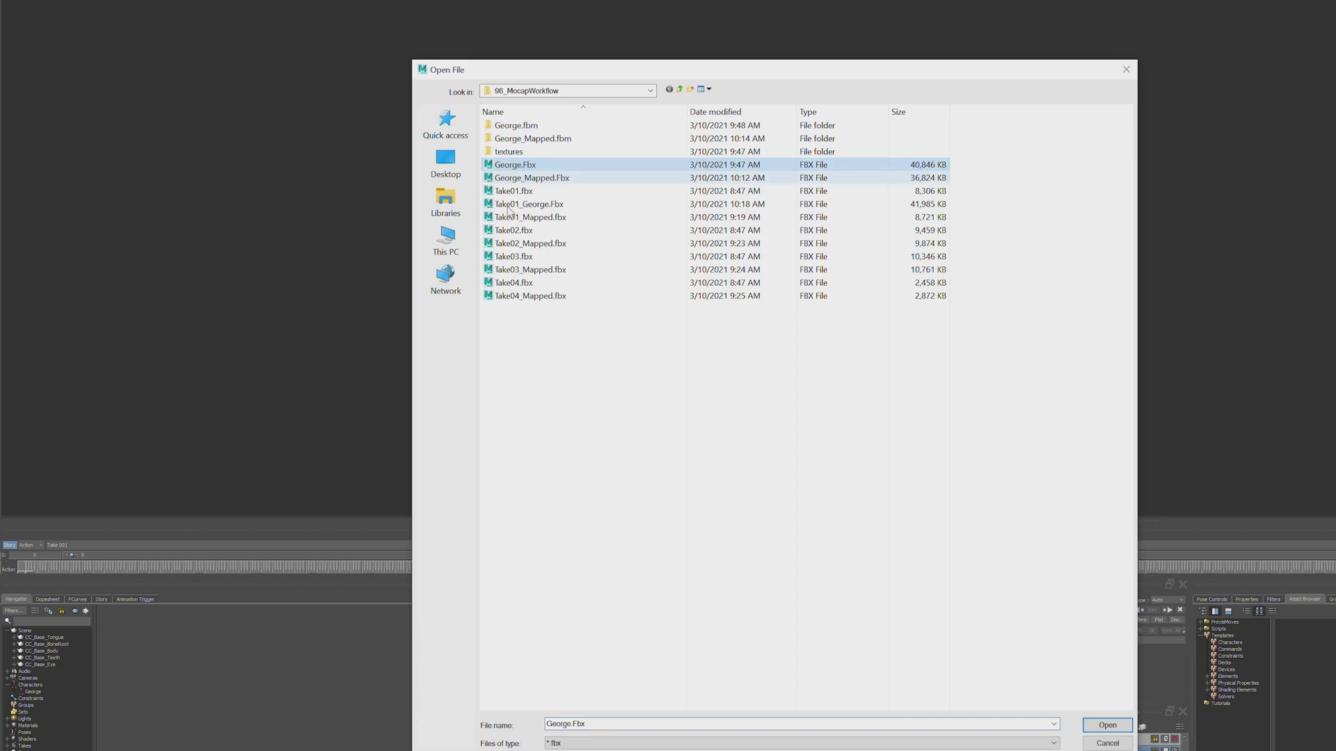
pyautogui.click(515, 179)
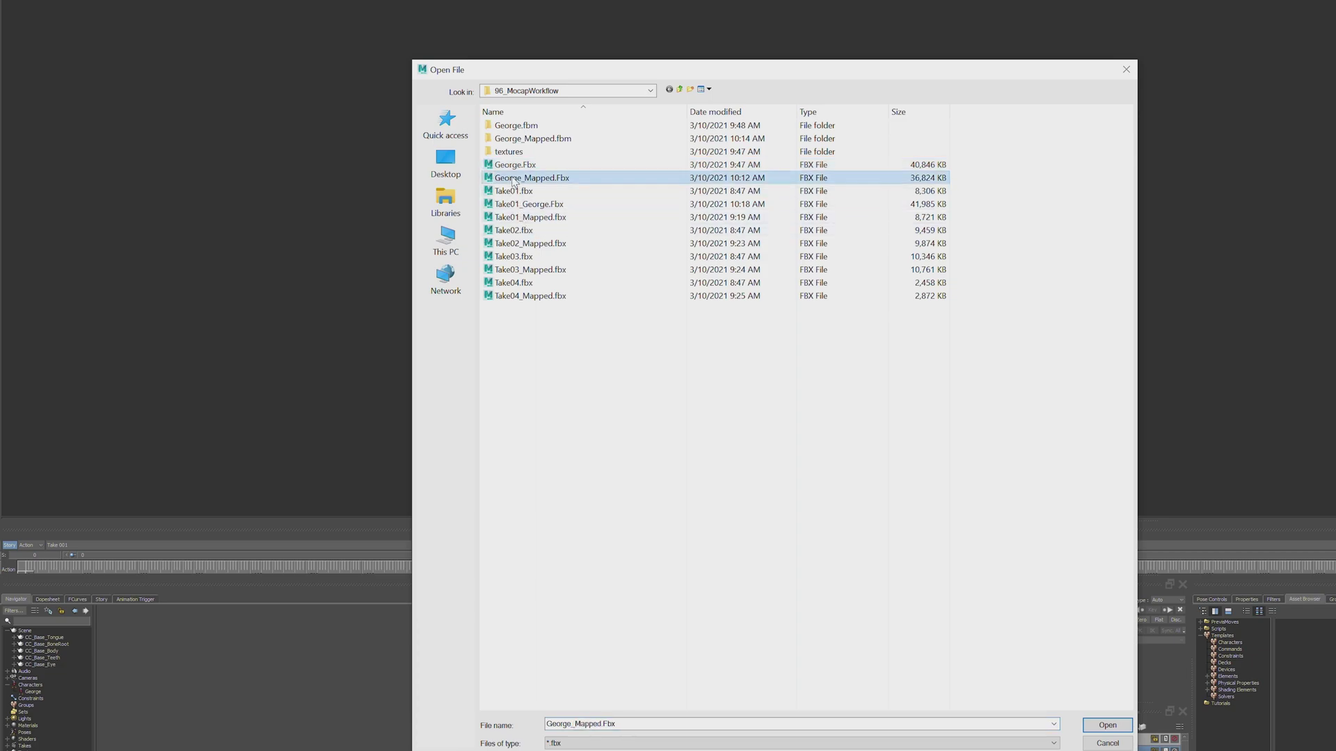
pyautogui.click(1087, 727)
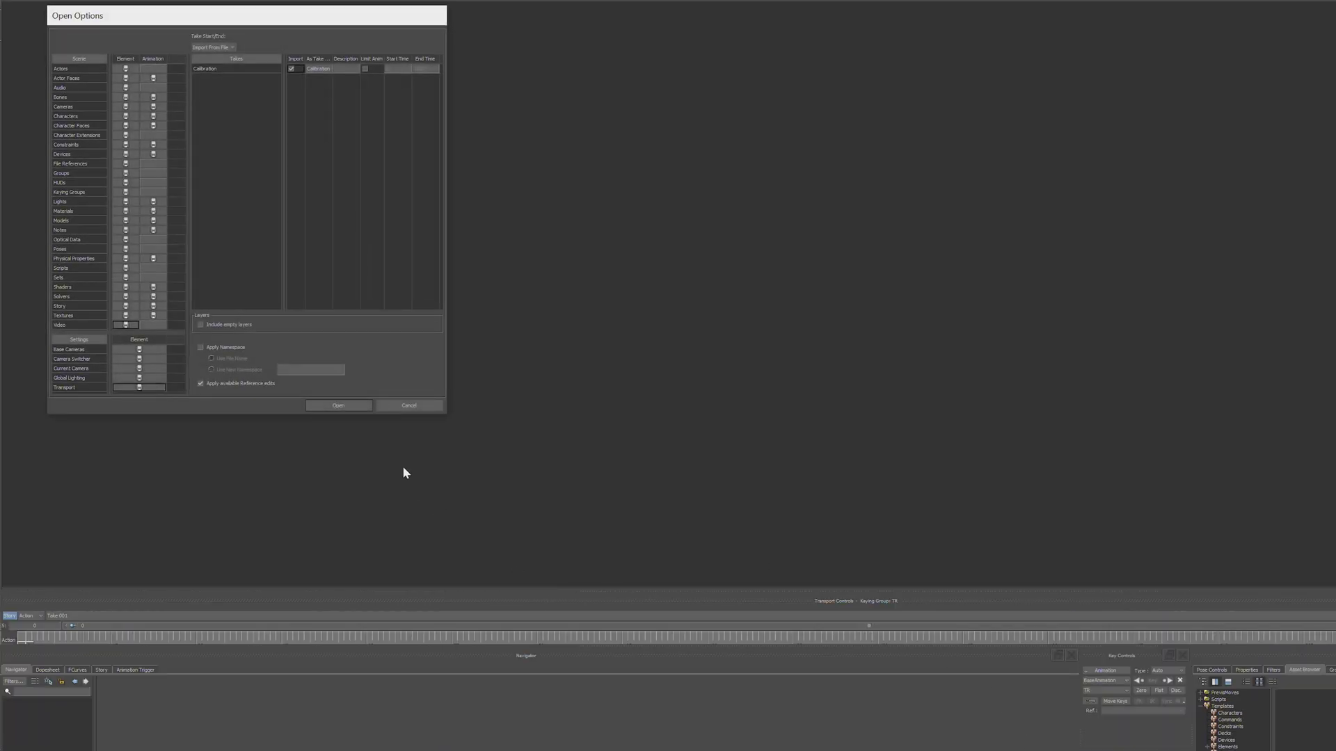
pyautogui.click(343, 404)
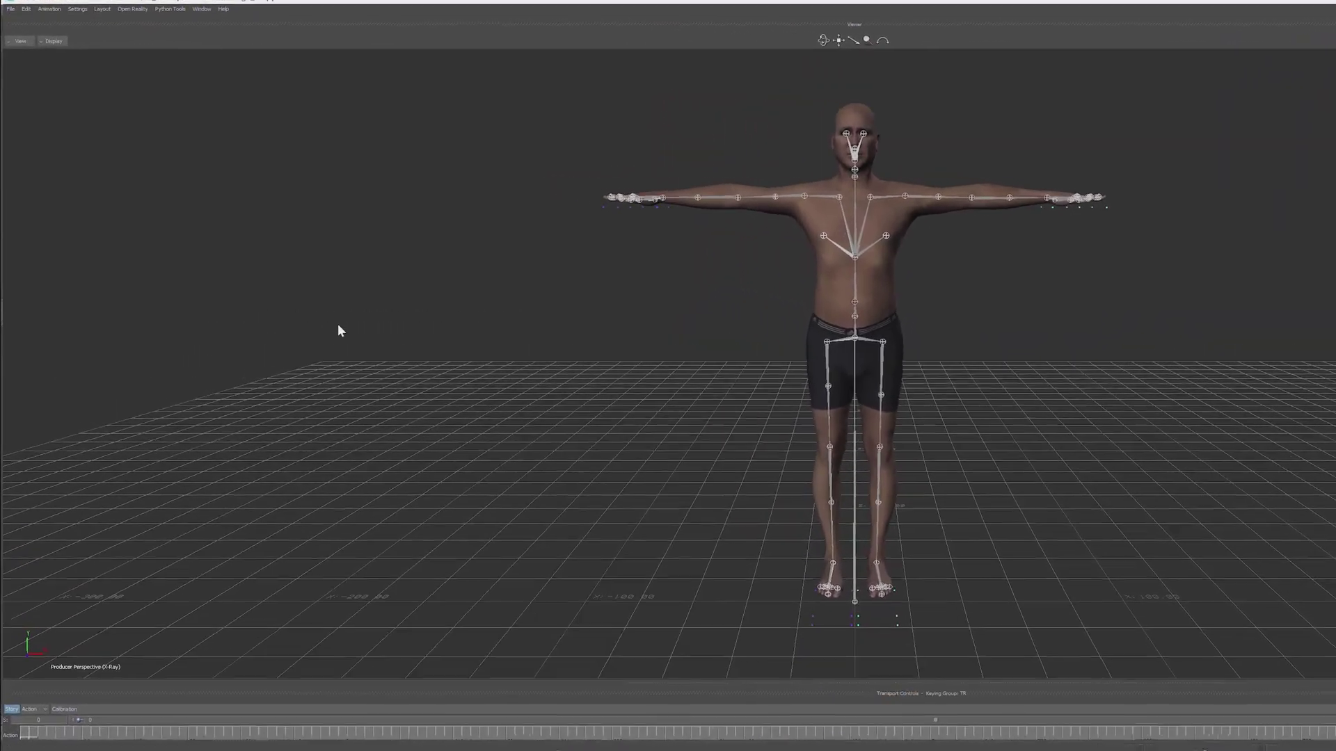
# Merge Take02_Mapped.fbx into the George scene with the default options
pyautogui.click(10, 8)
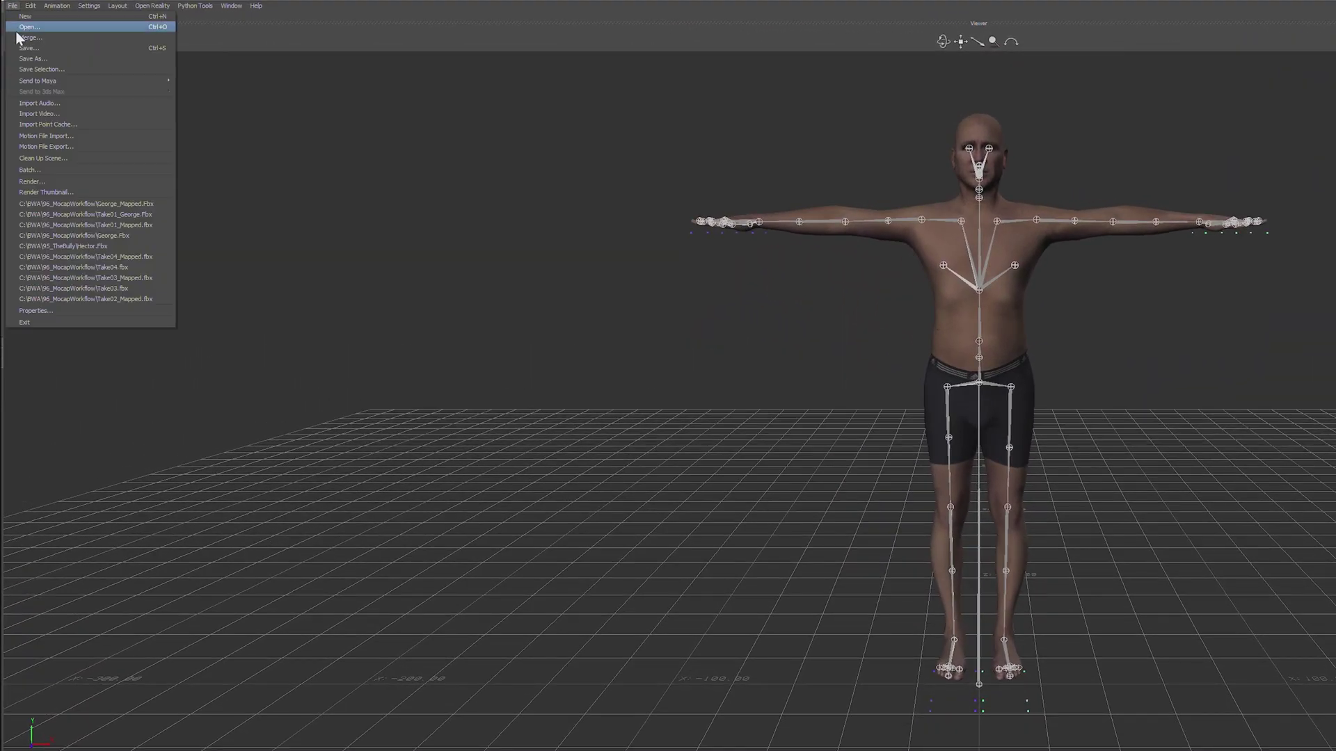
pyautogui.click(29, 27)
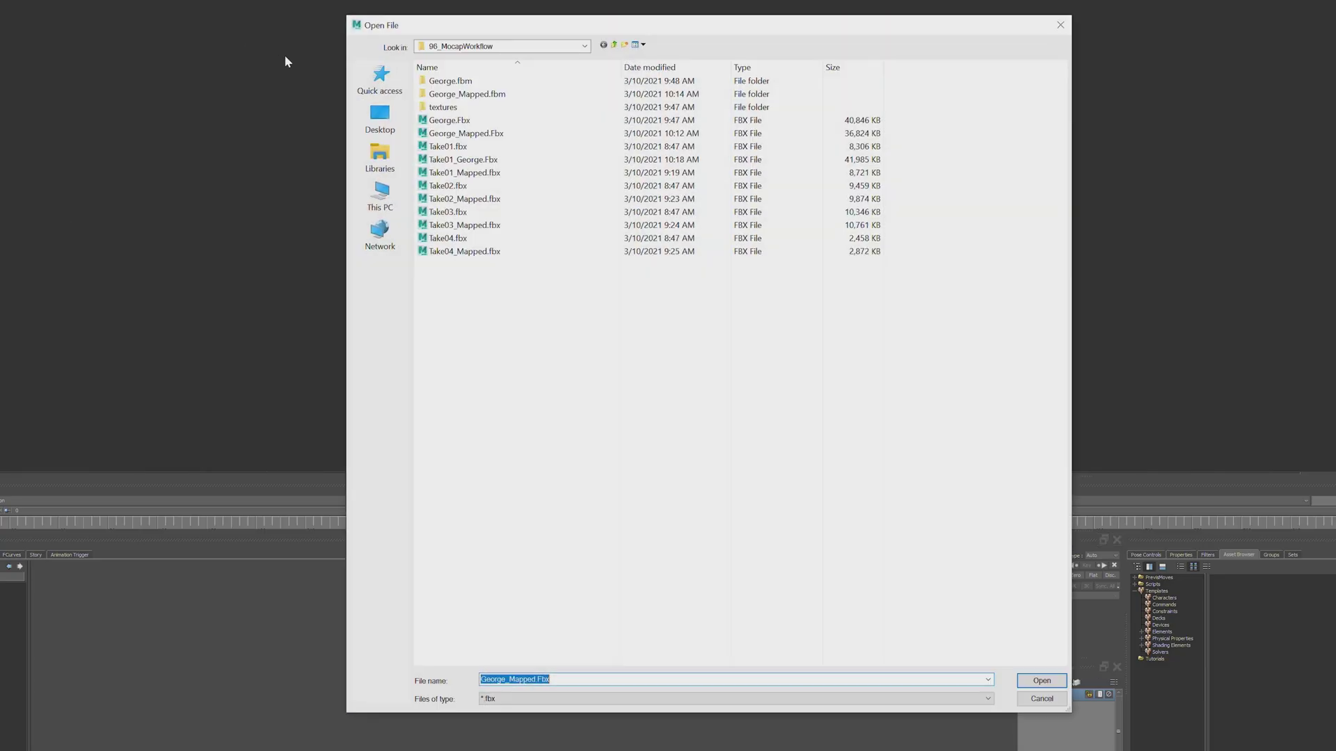
pyautogui.click(423, 199)
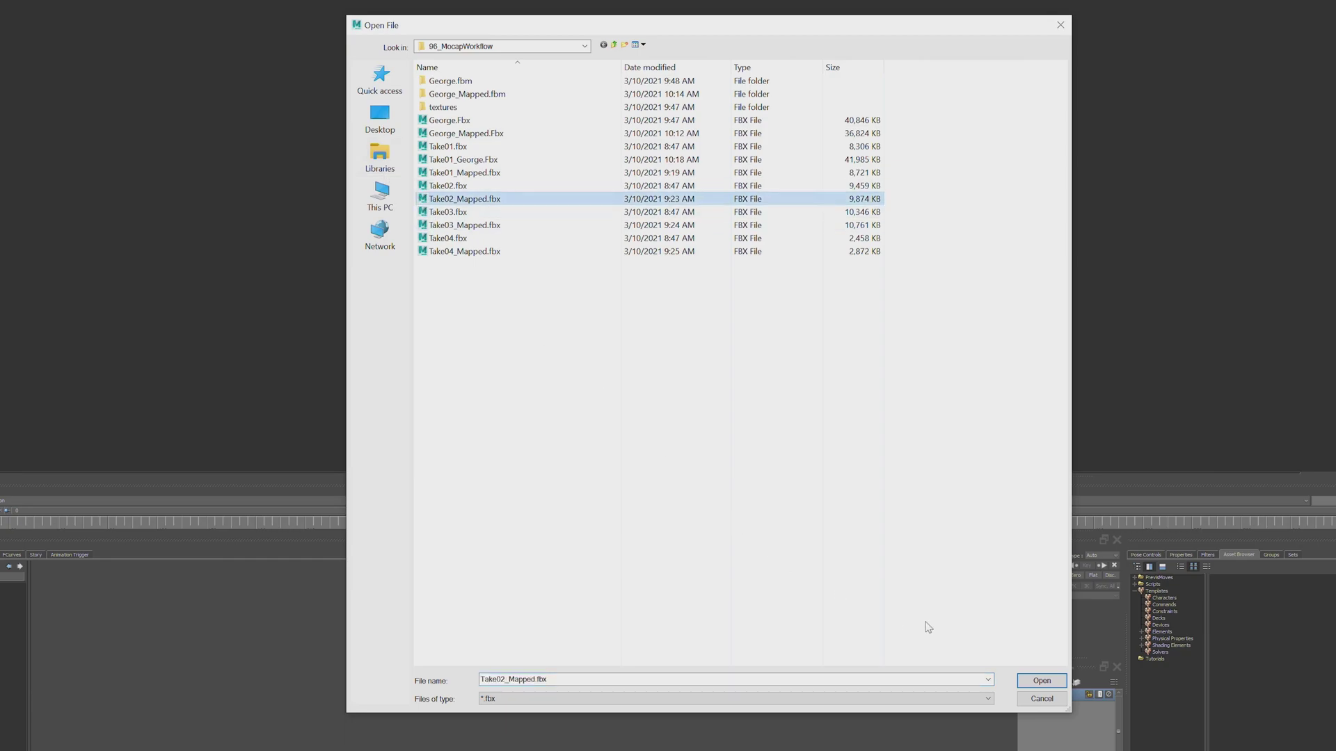
pyautogui.click(1018, 681)
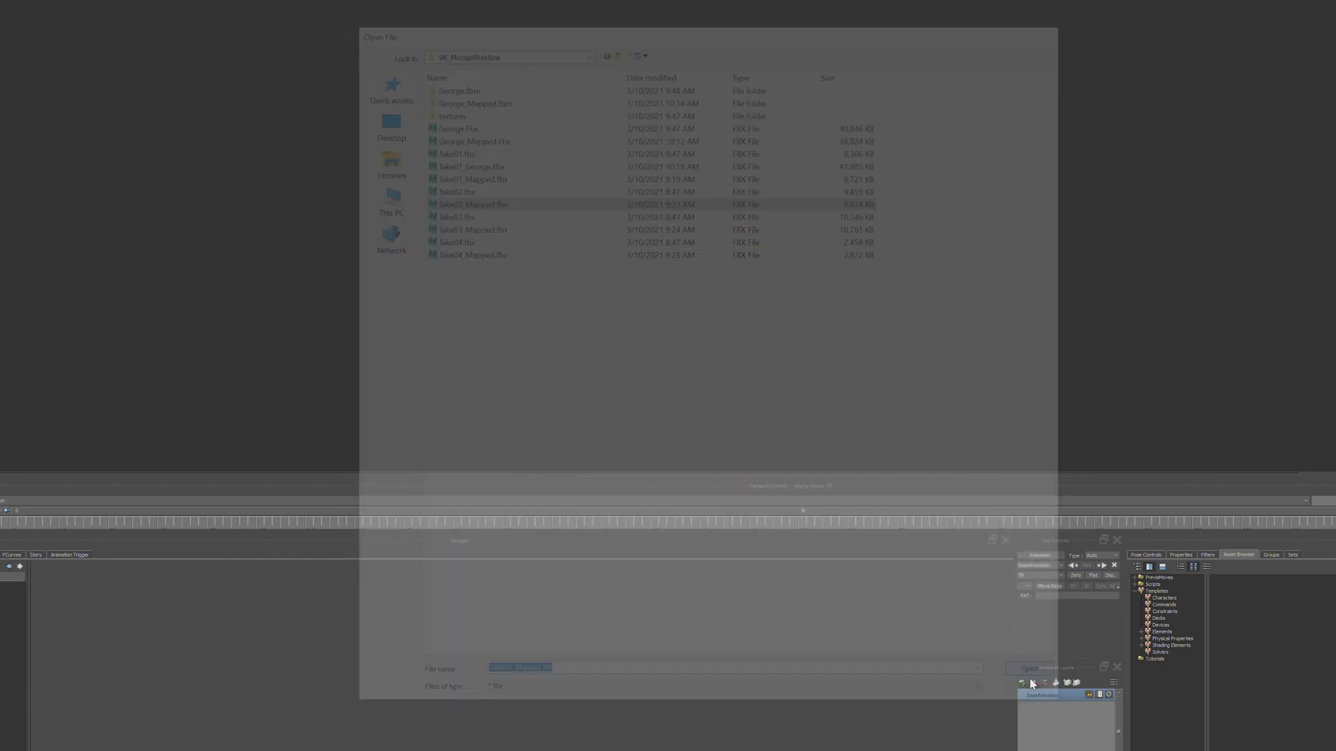
pyautogui.click(278, 404)
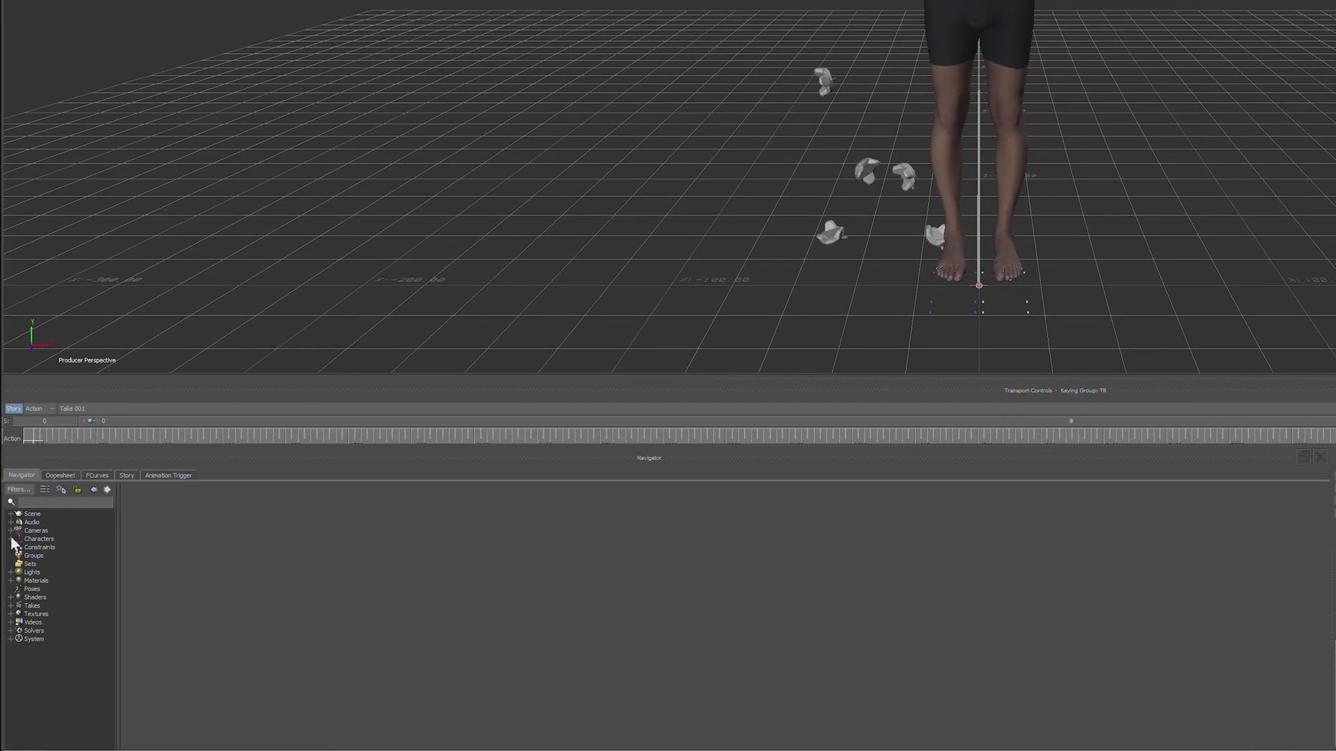
# Drive the George character with a Character-type input from Take02 and make that input active
pyautogui.click(11, 539)
pyautogui.click(40, 547)
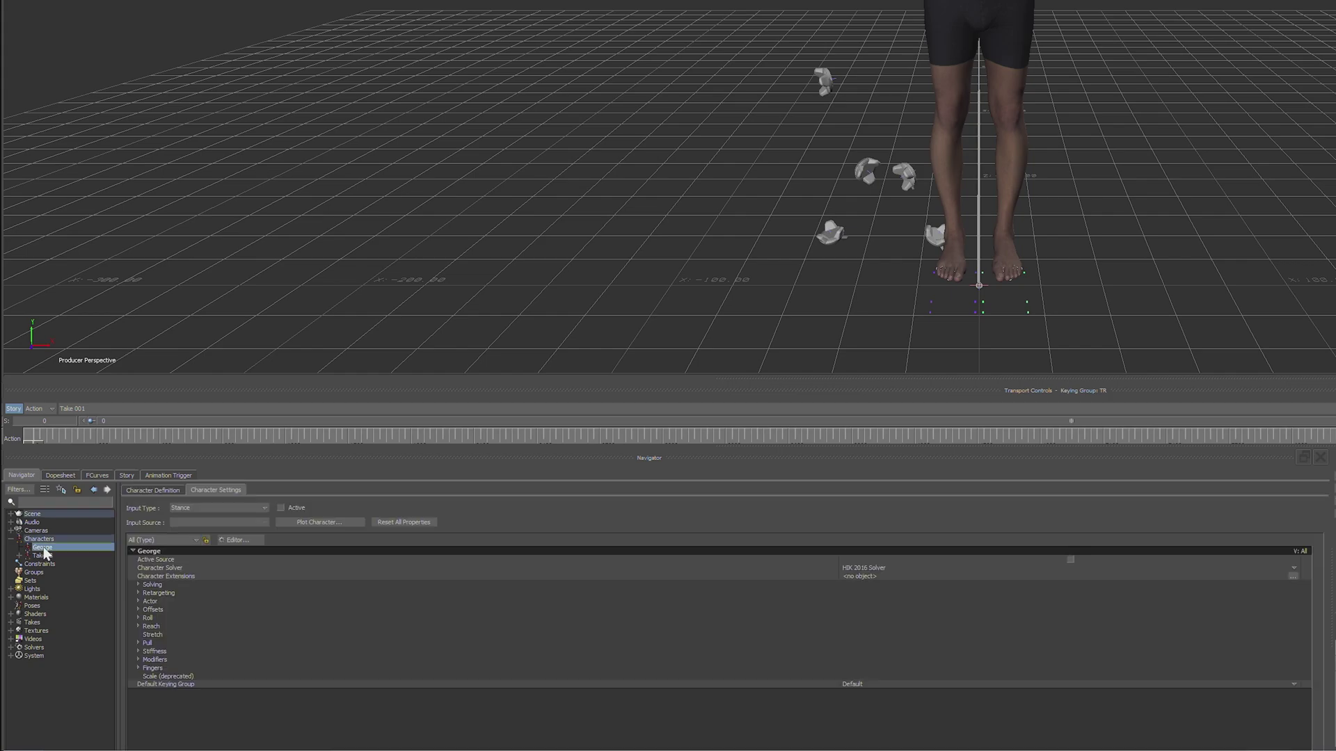
pyautogui.click(211, 511)
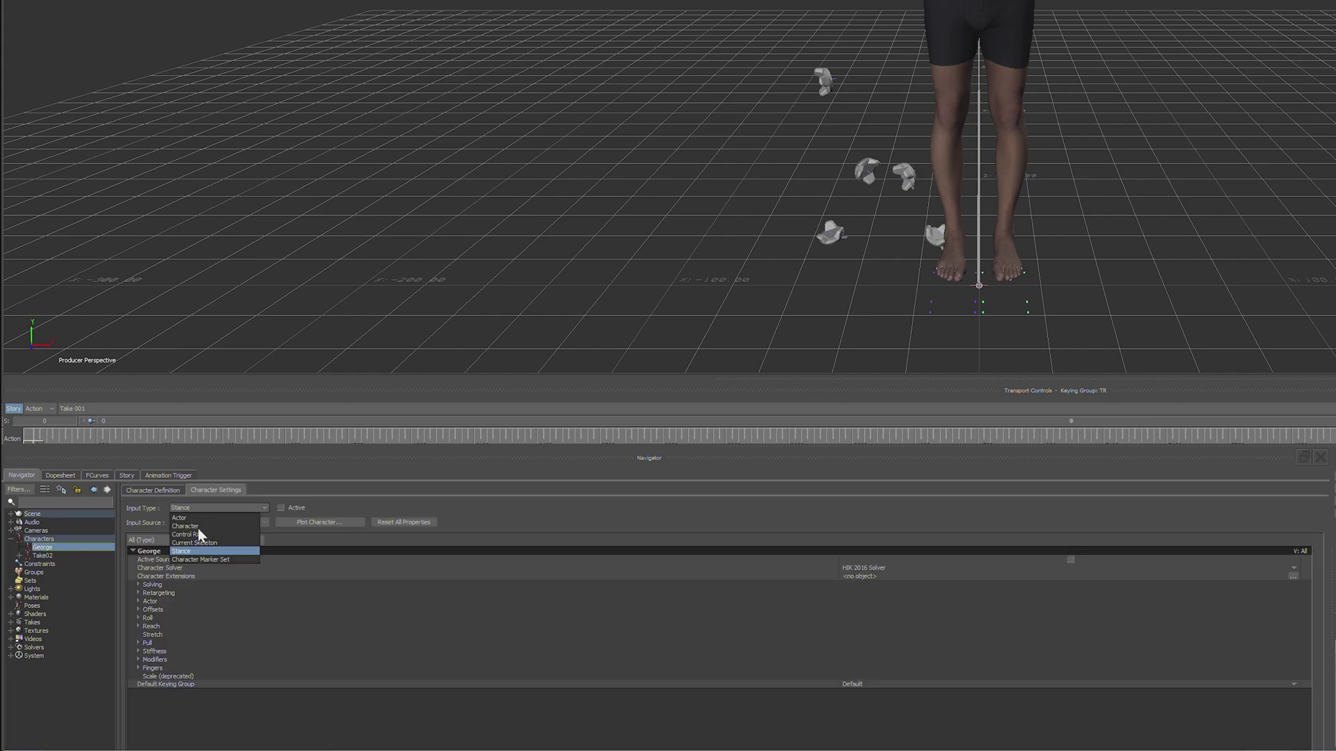
pyautogui.click(197, 527)
pyautogui.click(282, 508)
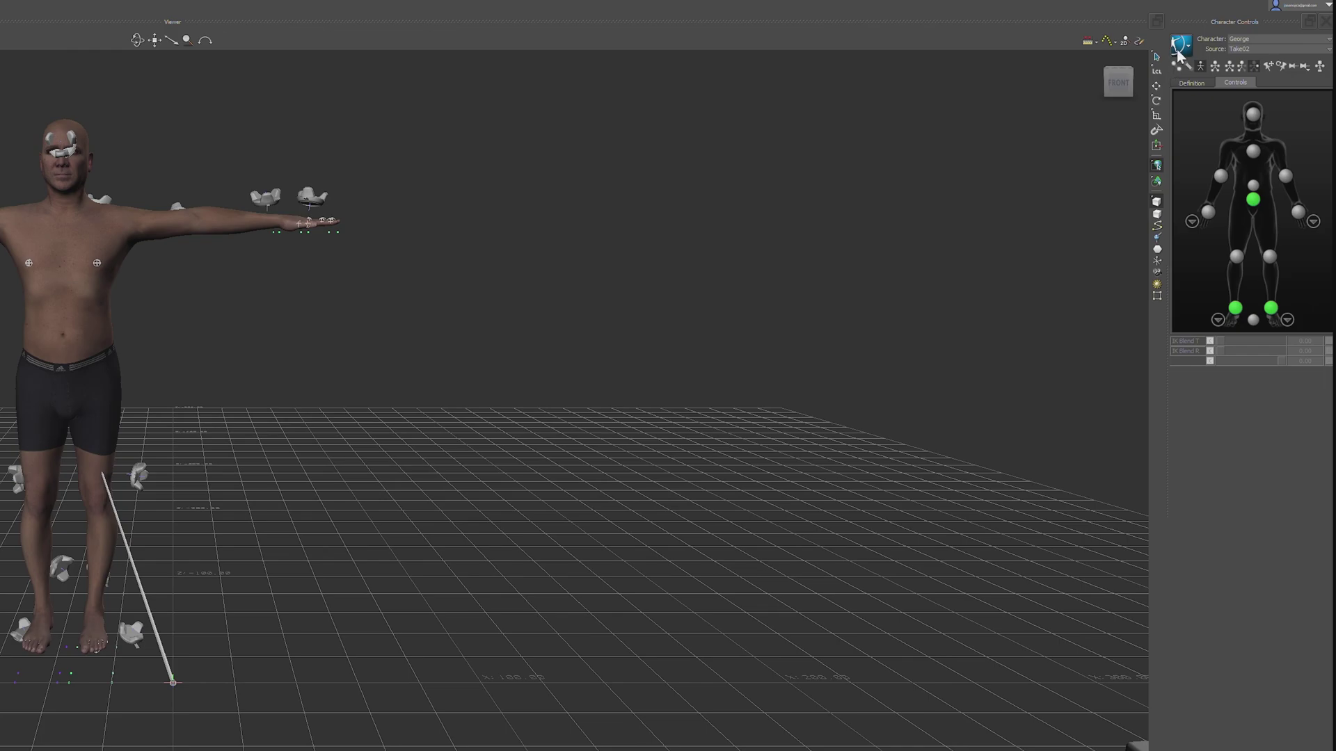
# Bake (plot) the Take02 motion to George's skeleton
pyautogui.click(1178, 54)
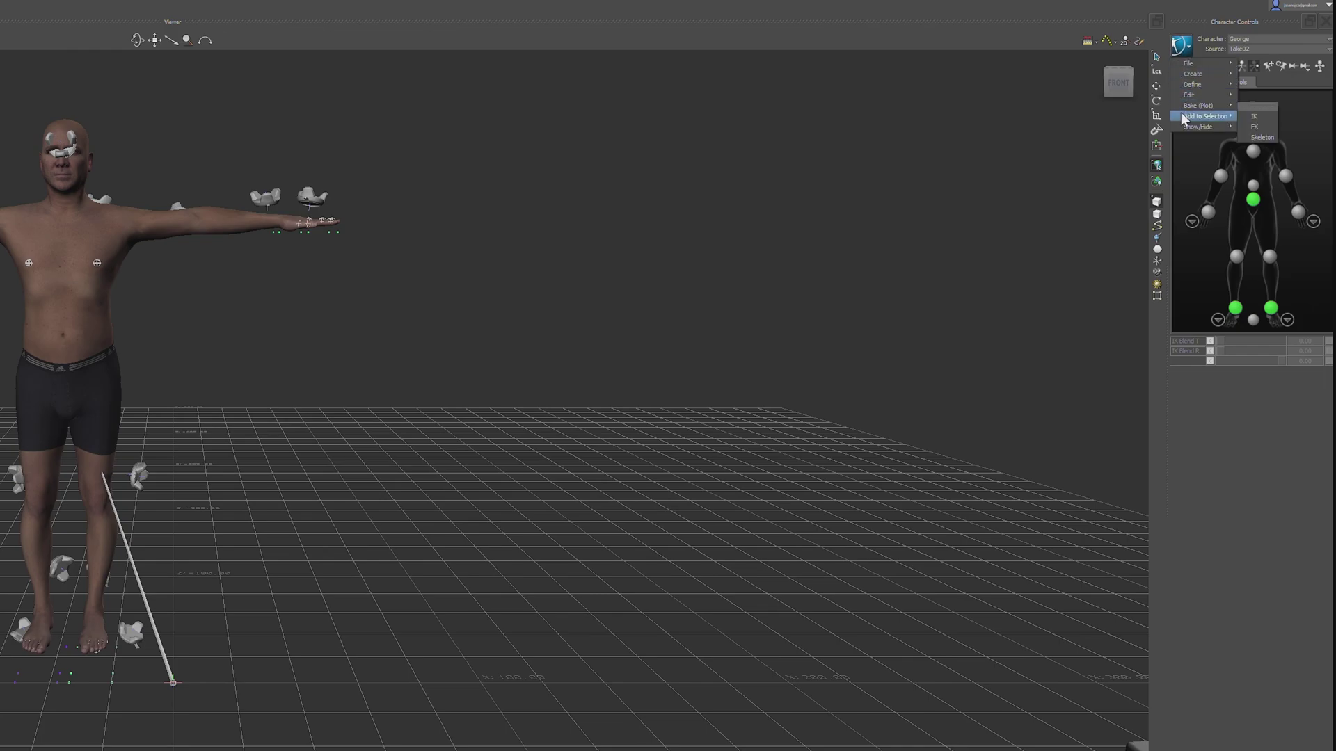
pyautogui.moveTo(1184, 107)
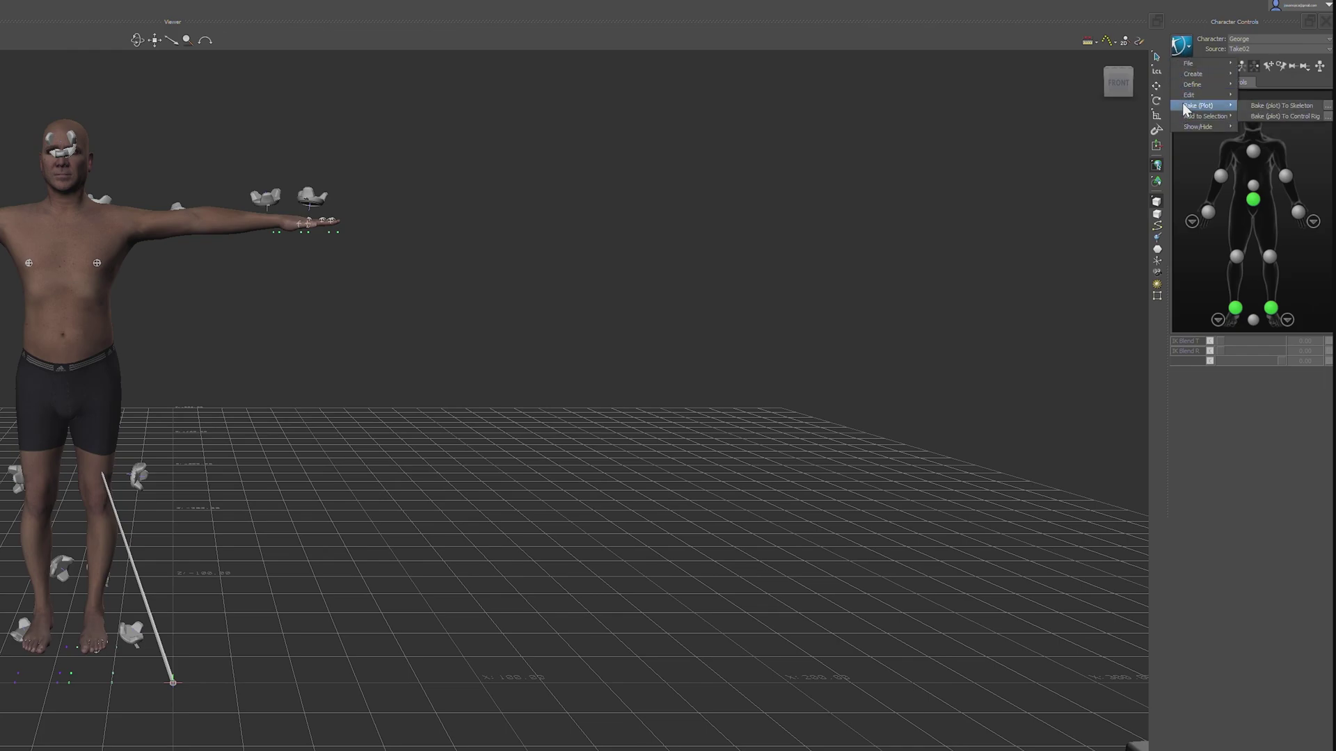
pyautogui.click(1287, 108)
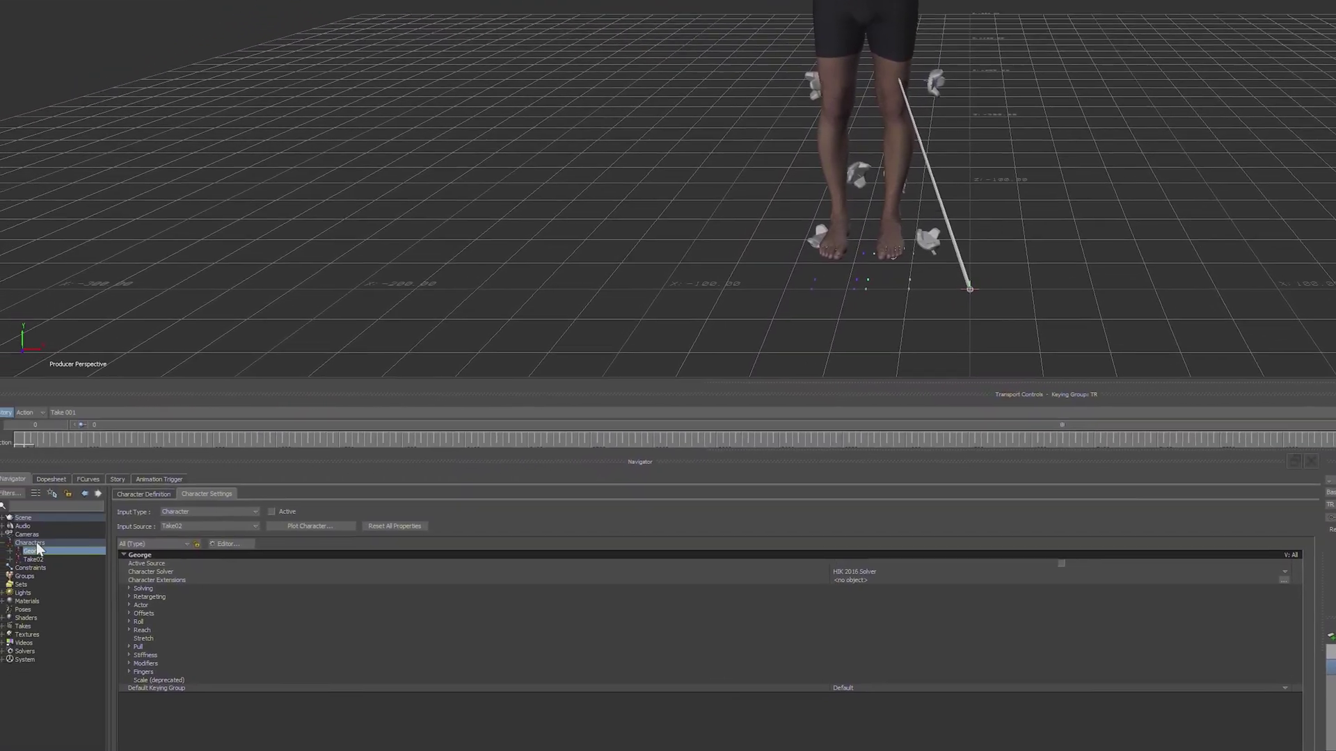
# Delete the Reference mocap hierarchy with all its branches, together with the Take02 character
pyautogui.click(8, 515)
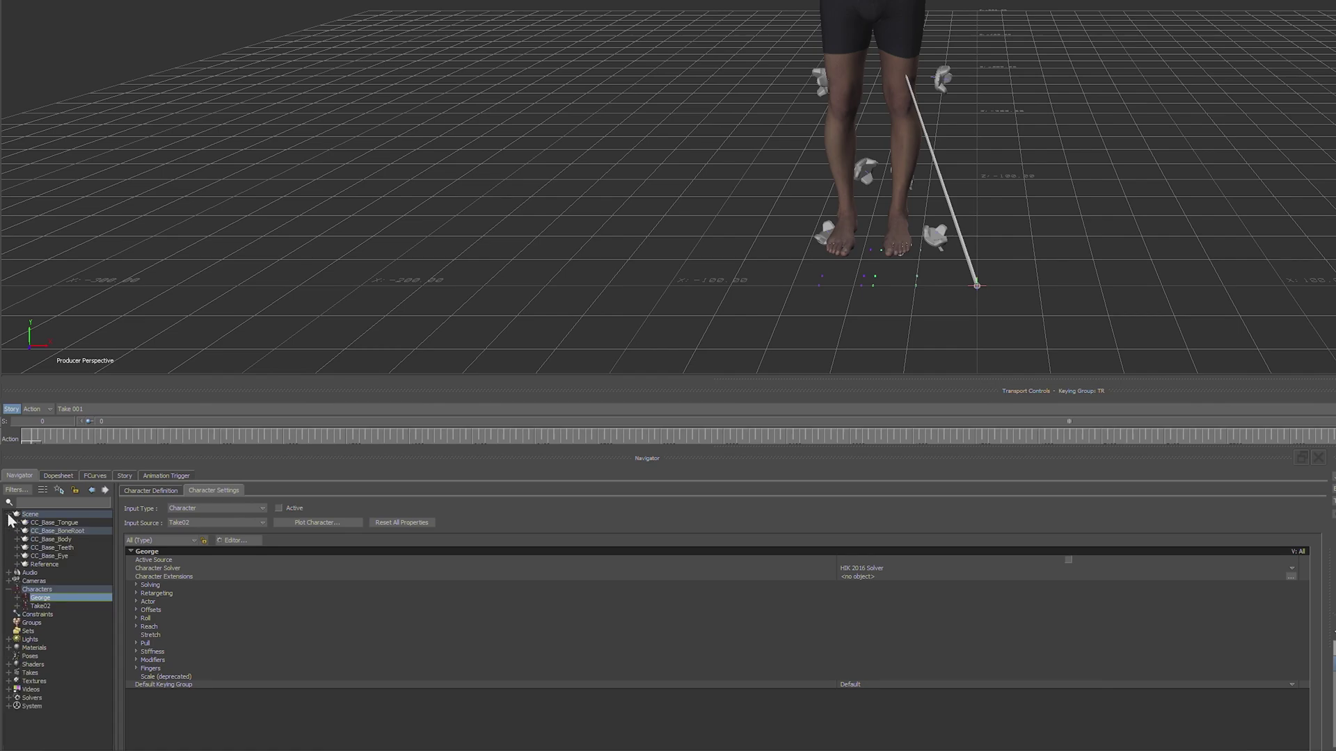
pyautogui.click(38, 565)
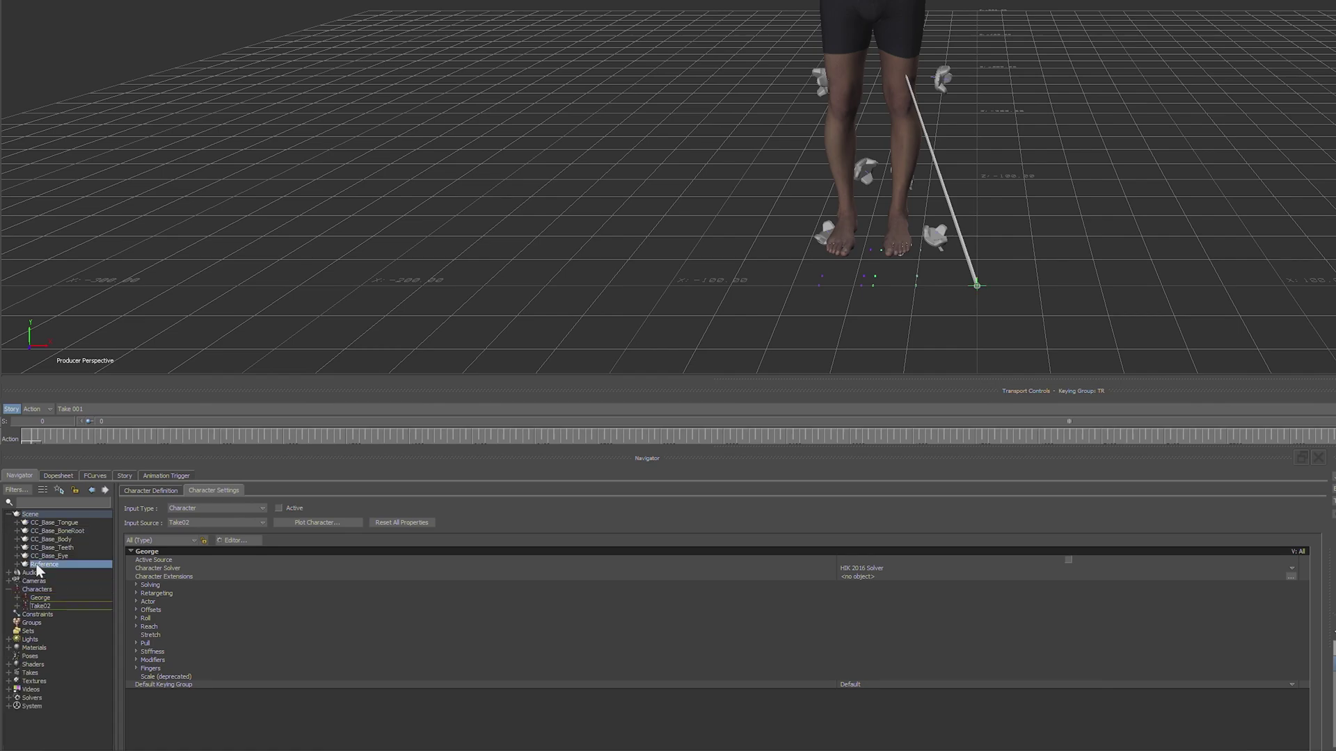
pyautogui.rightClick(38, 565)
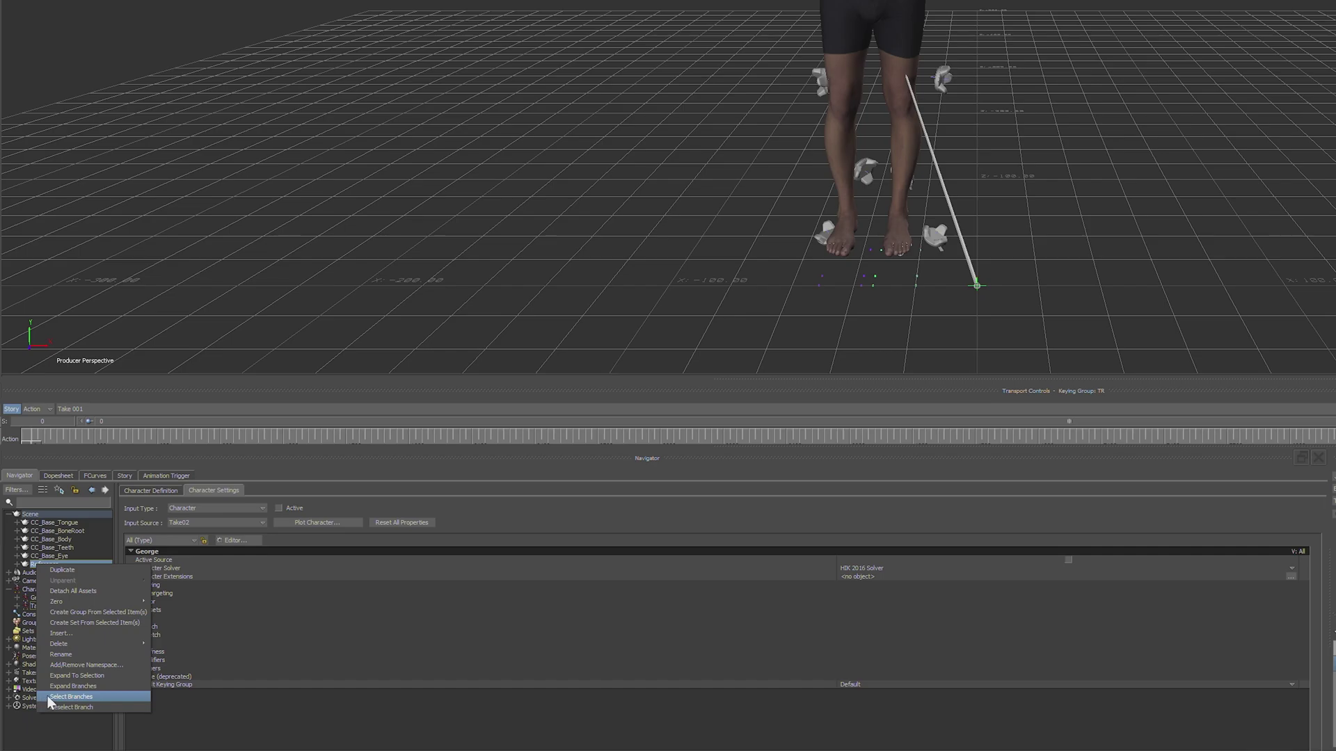
pyautogui.click(69, 696)
pyautogui.rightClick(34, 564)
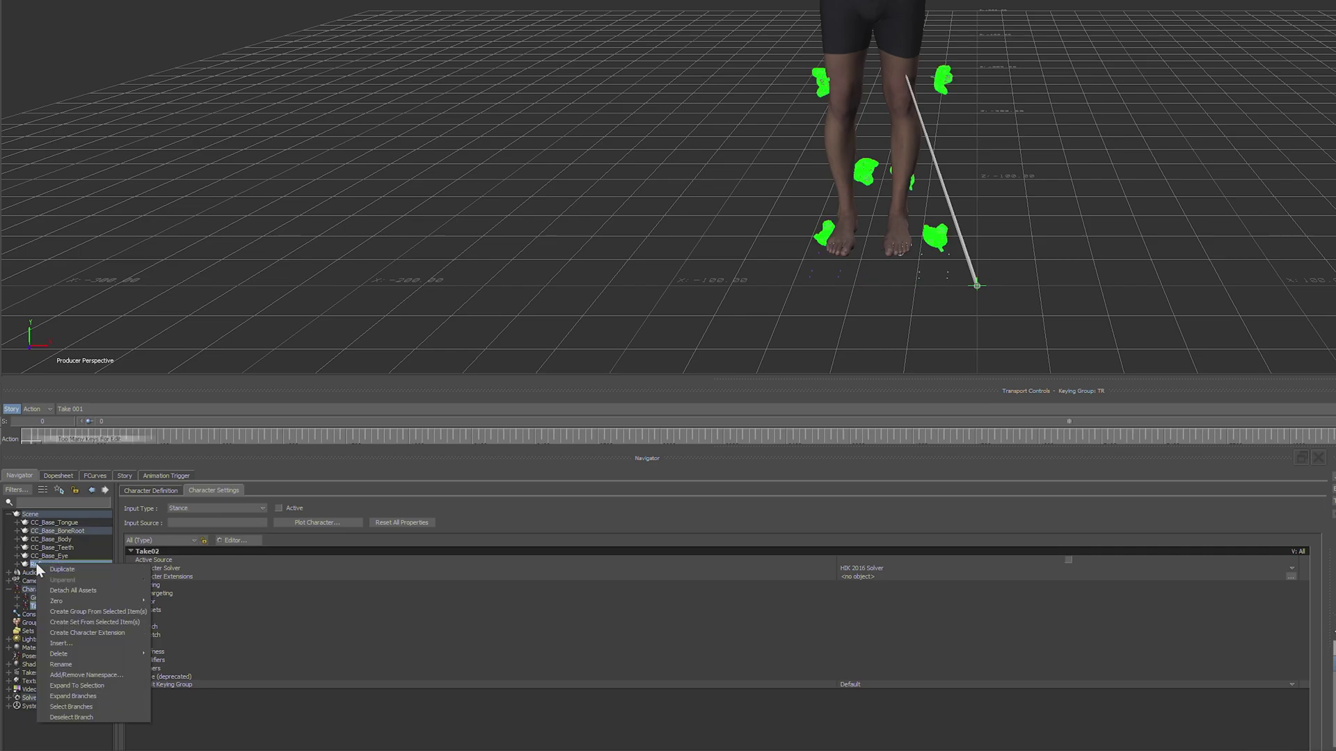
pyautogui.moveTo(55, 655)
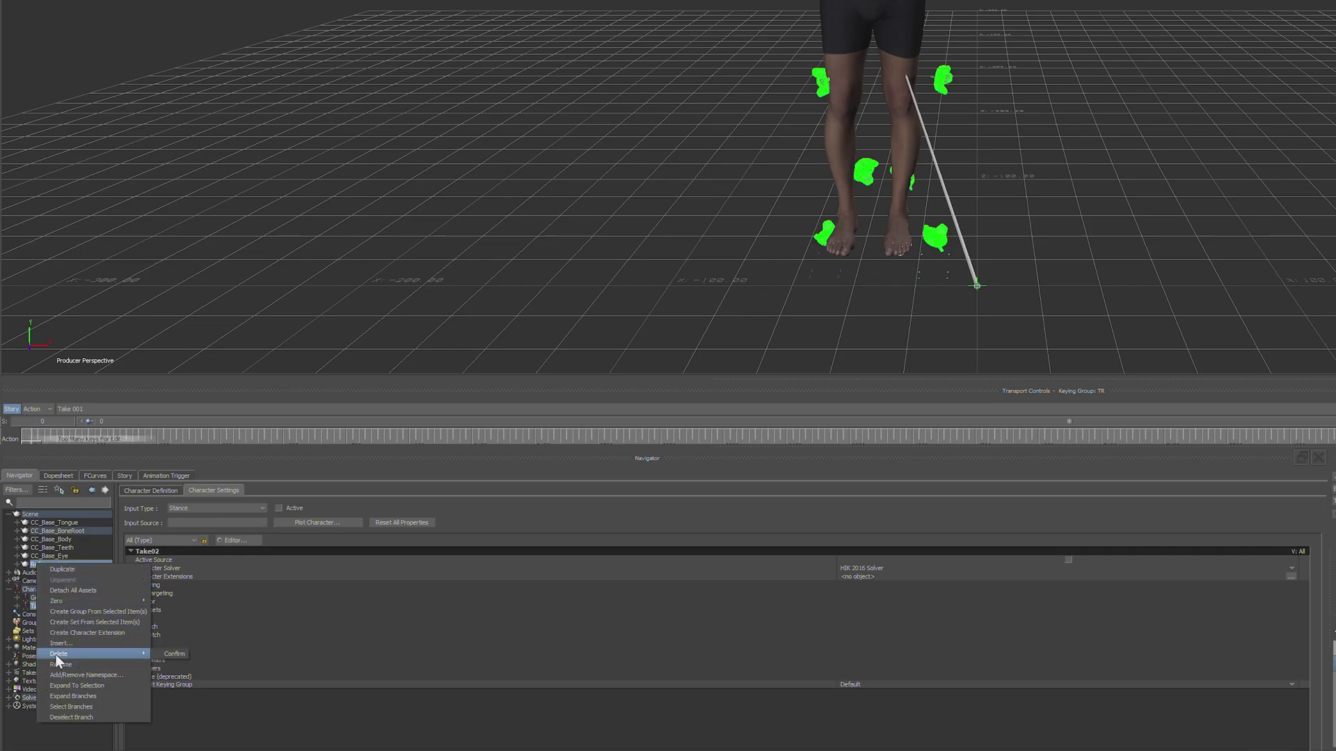
pyautogui.click(173, 654)
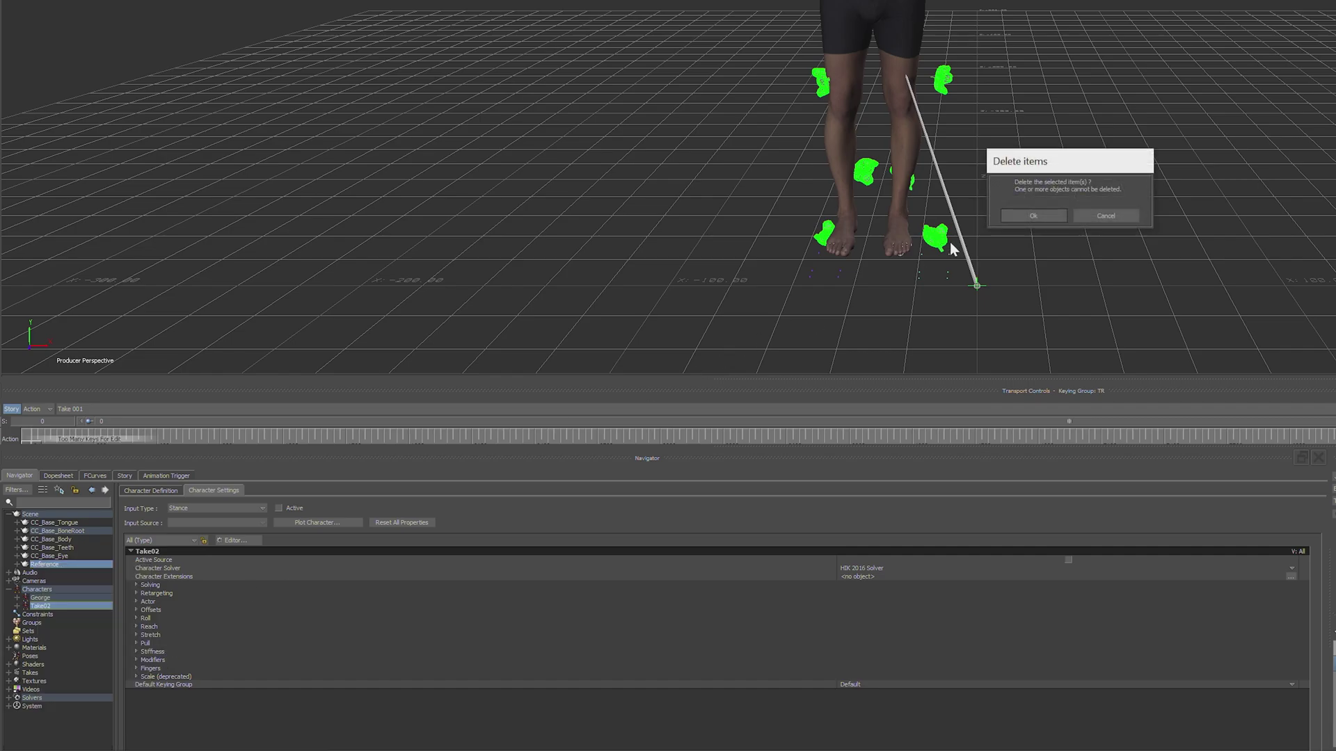
pyautogui.click(1037, 217)
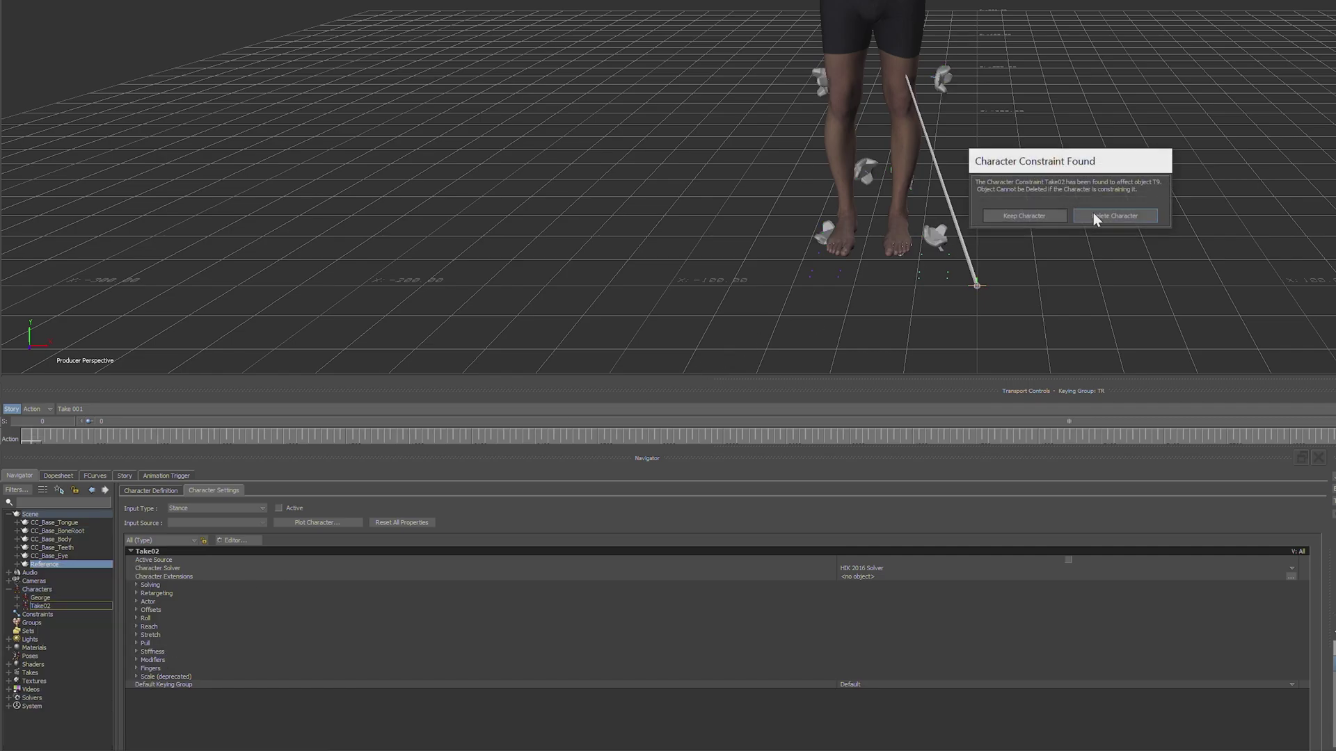
pyautogui.click(1092, 216)
pyautogui.click(1095, 214)
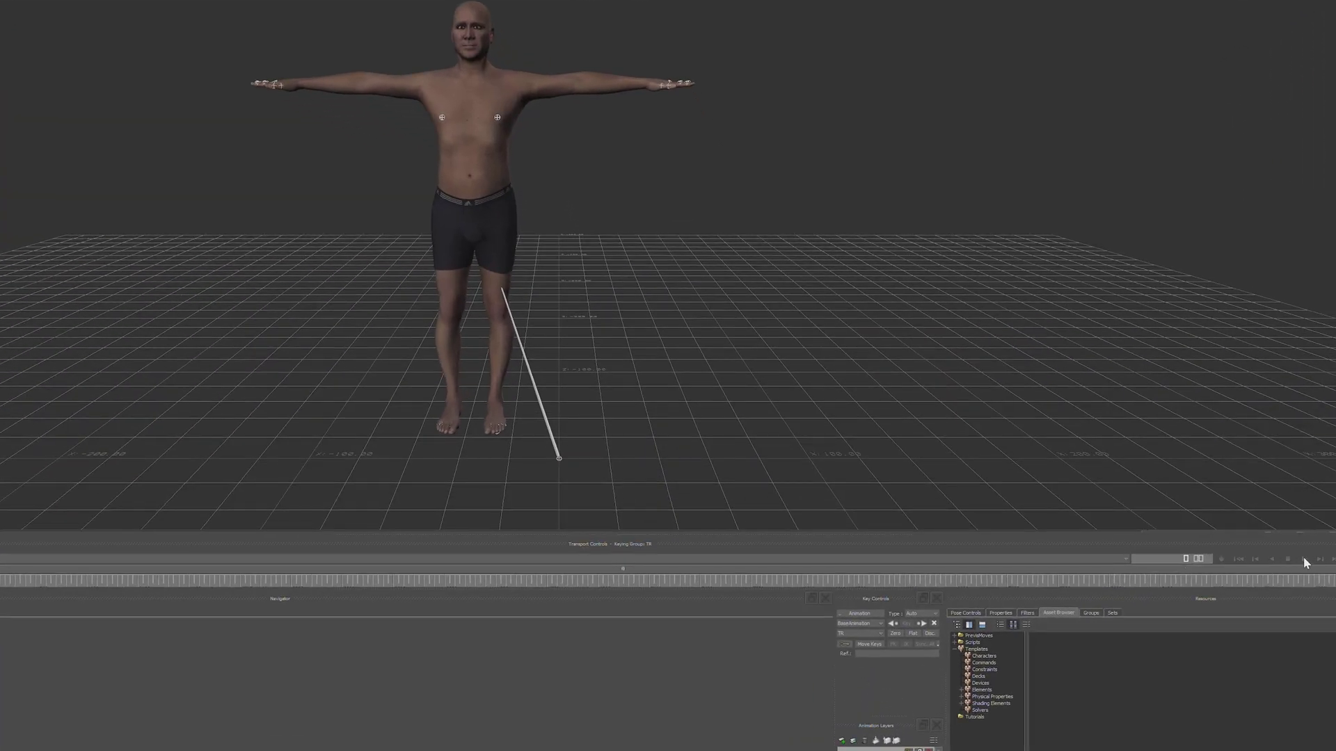
# Play George's baked Take02 motion to check it, and rewind to the start
pyautogui.click(1303, 560)
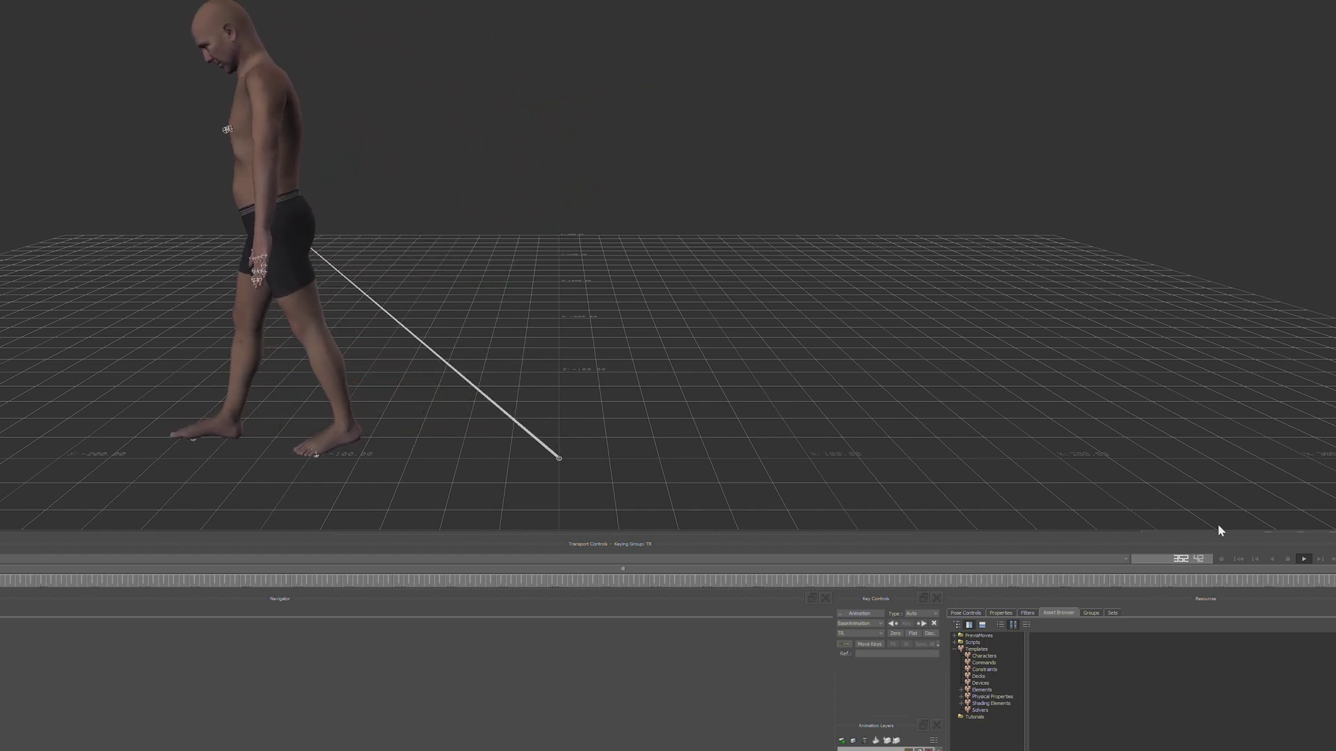
pyautogui.click(1287, 559)
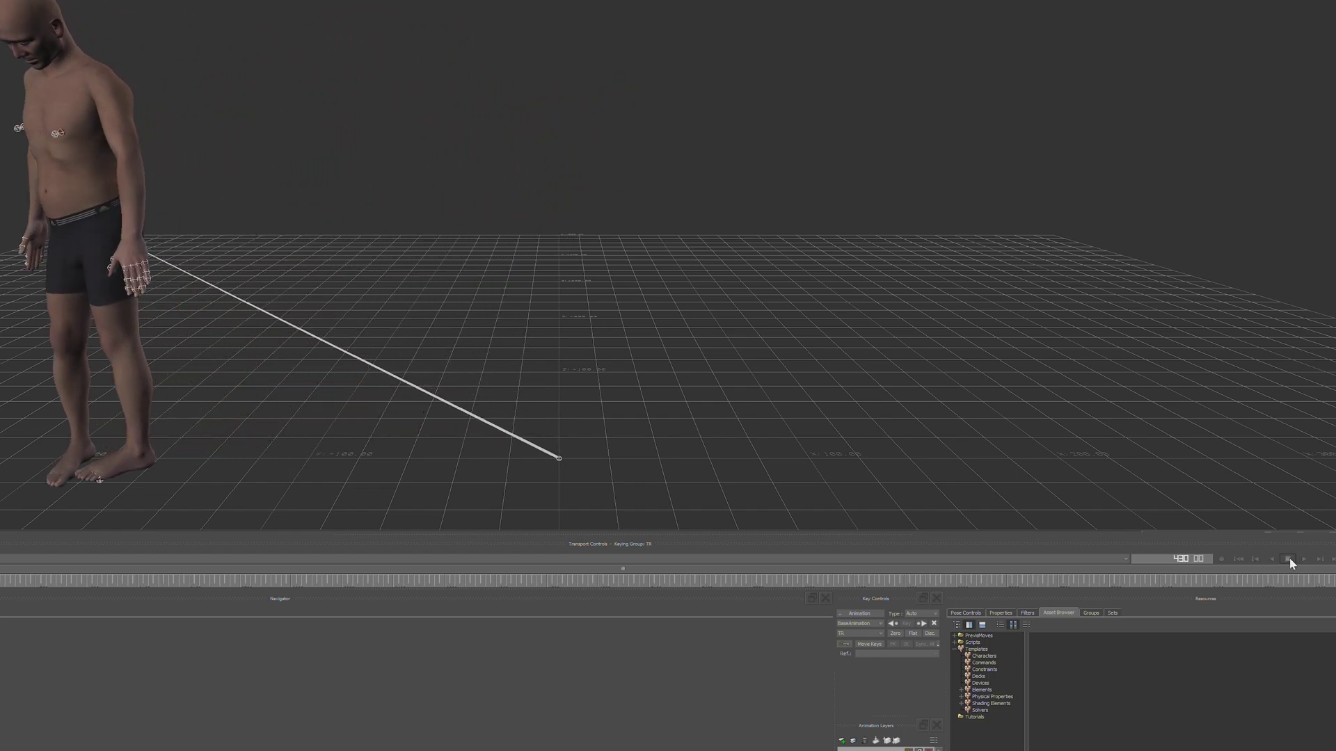
pyautogui.click(1240, 560)
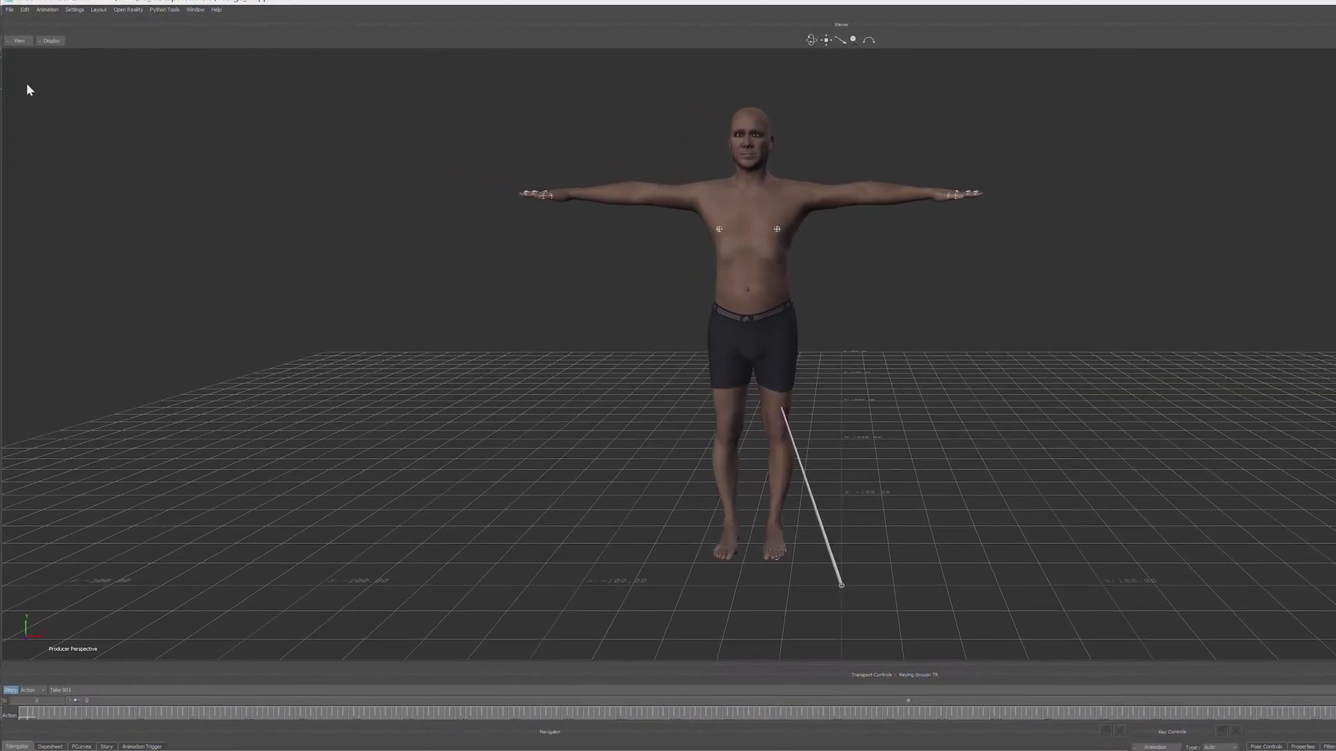
# Save the baked scene as a new file named Take02_George with the default save options, and close MotionBuilder
pyautogui.click(10, 10)
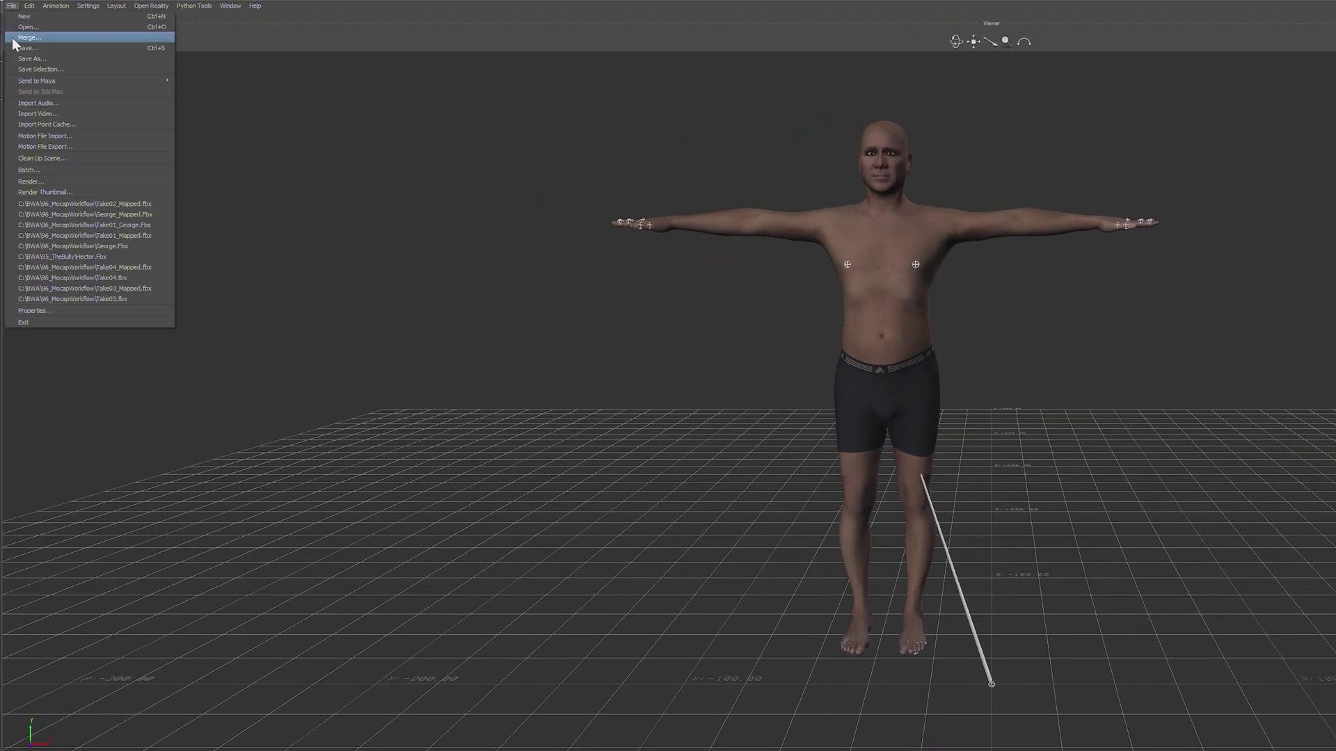
pyautogui.click(29, 59)
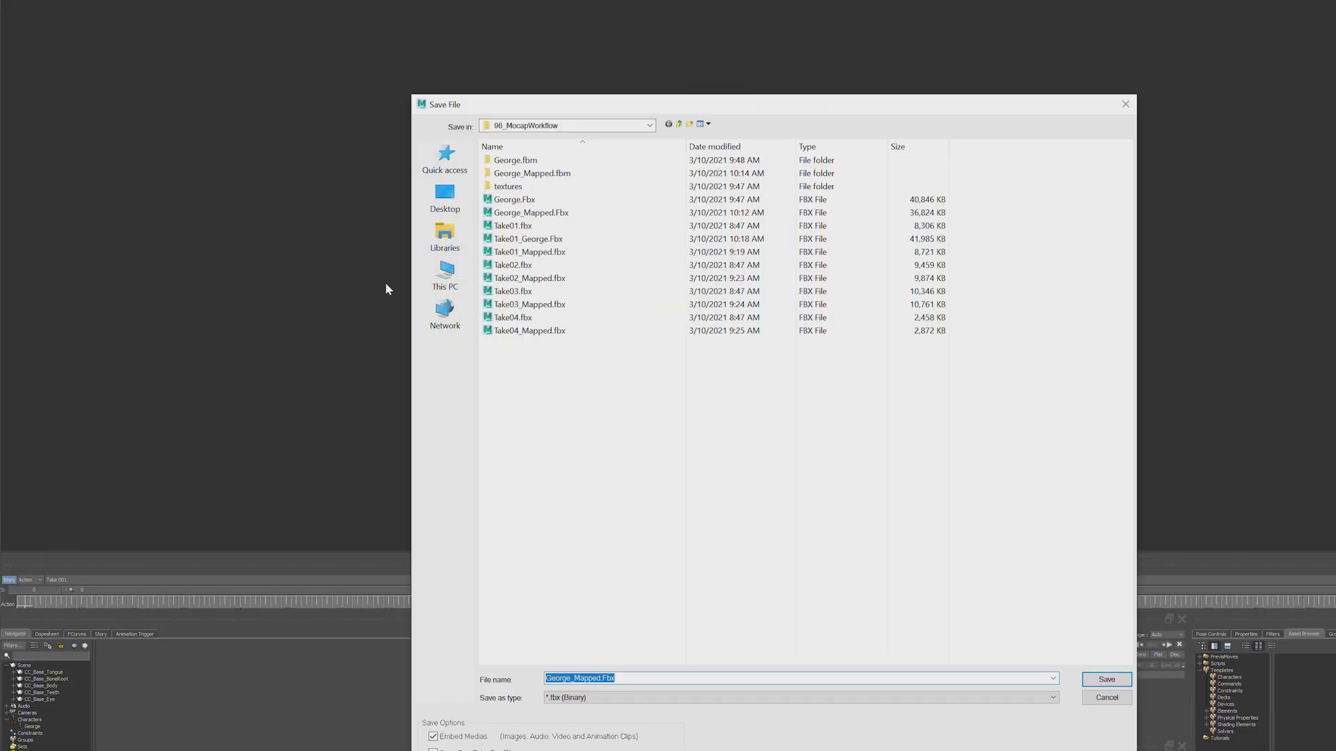
pyautogui.click(563, 678)
pyautogui.moveTo(601, 679); pyautogui.dragTo(530, 685)
pyautogui.write('Take02_George')
pyautogui.press('Return')
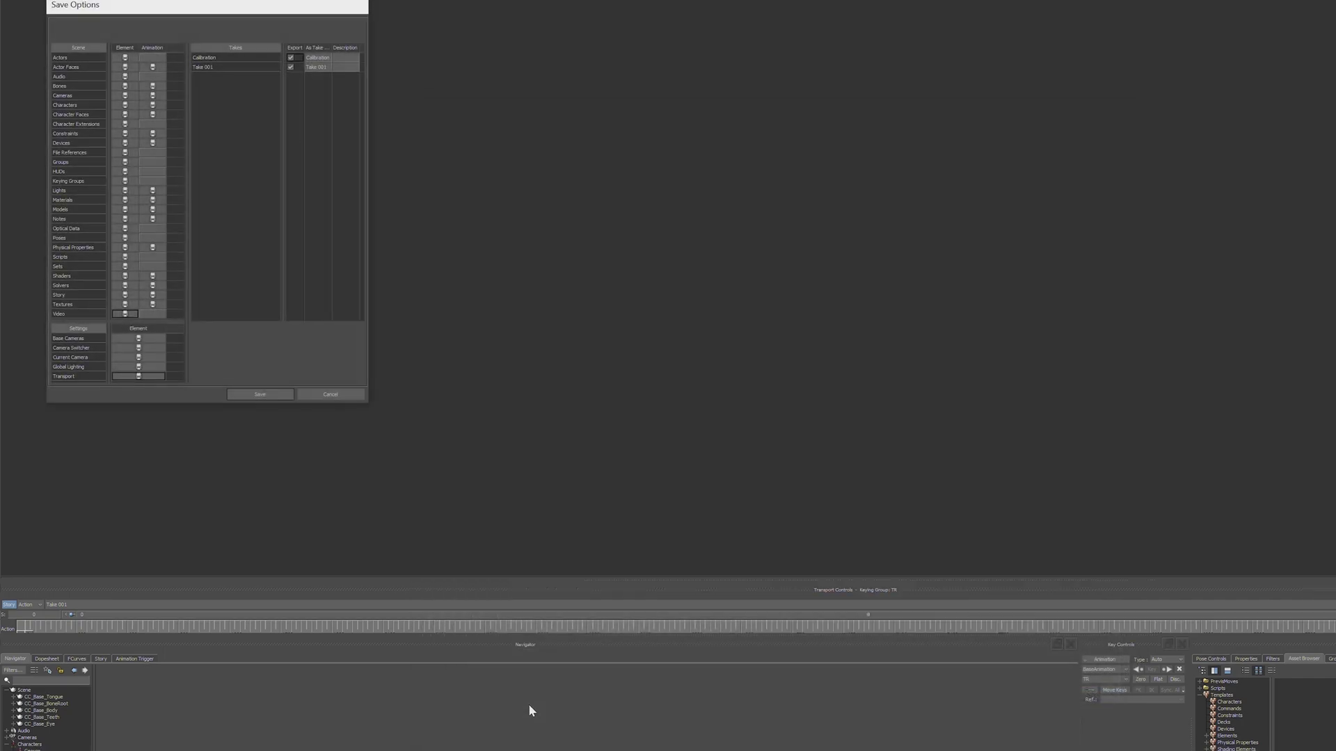
pyautogui.click(256, 395)
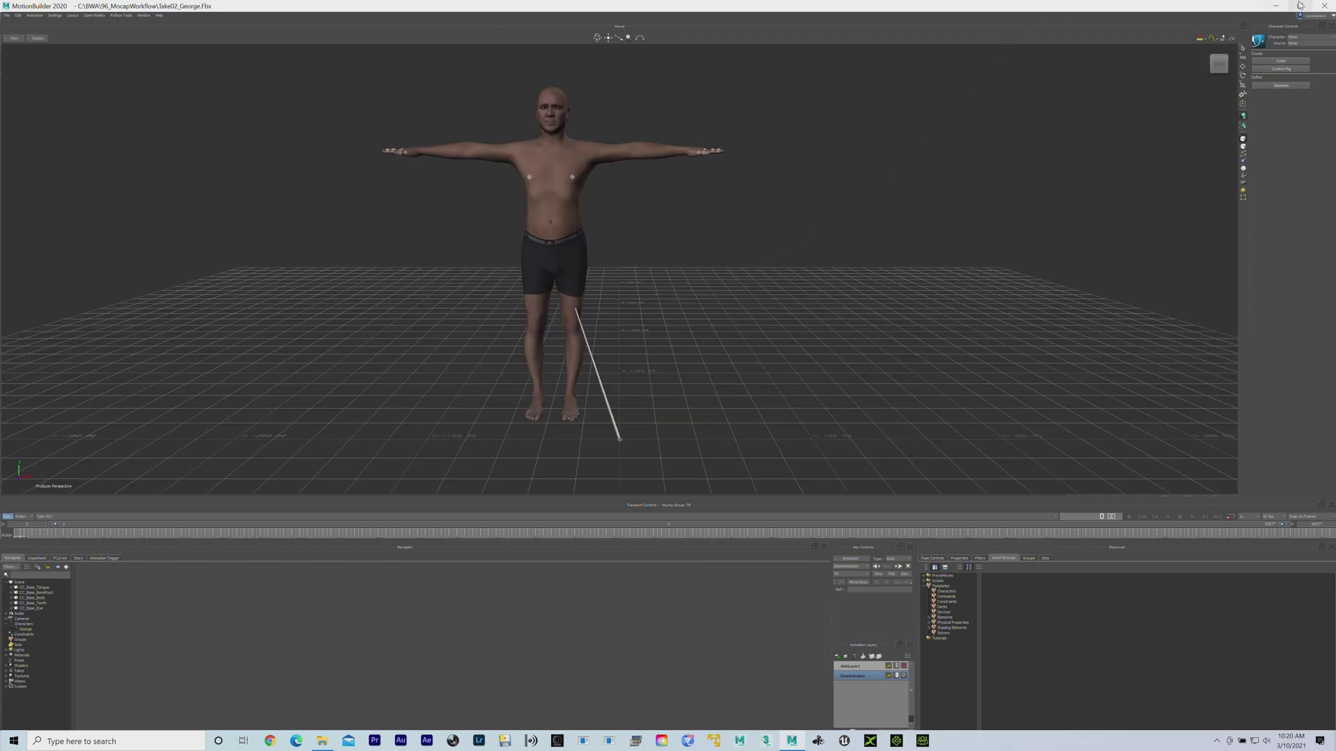
pyautogui.click(1324, 5)
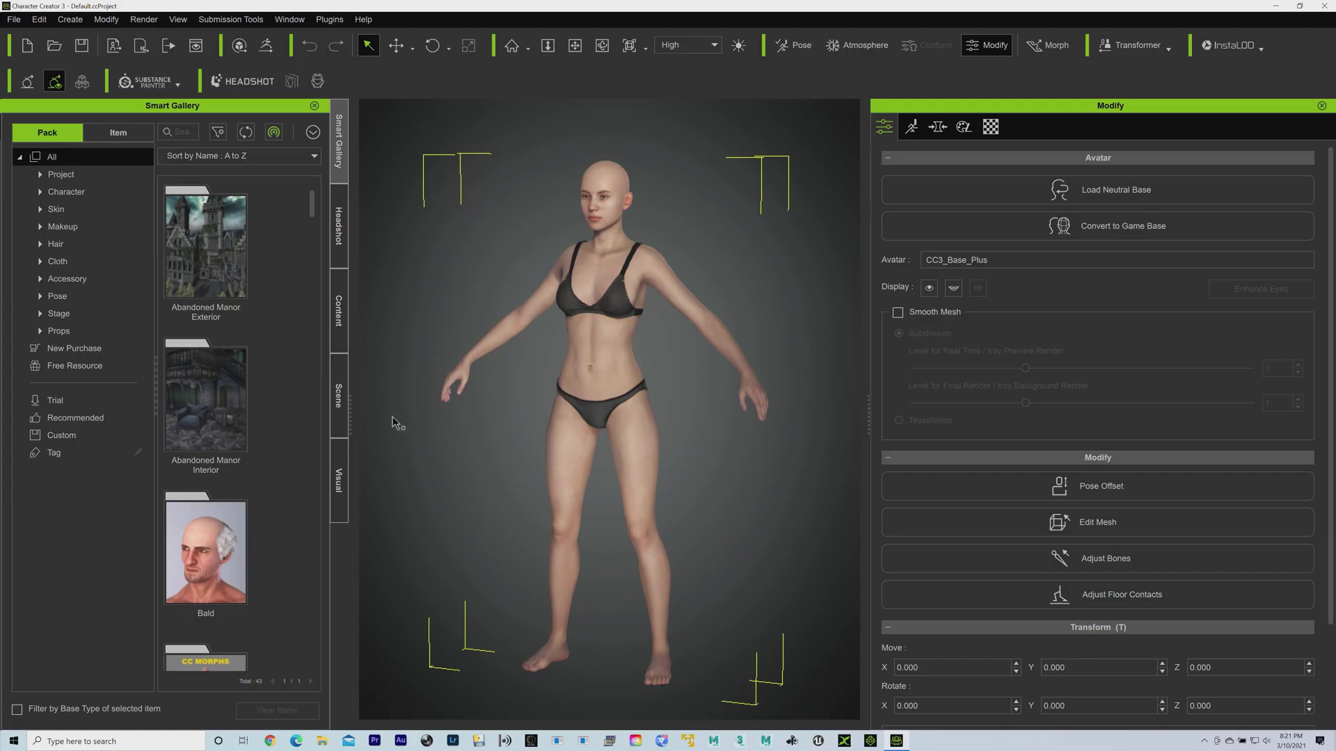
# Open the recent project Jose03.ccProject in Character Creator, replacing everything in the current project, and view the avatar from the front
pyautogui.click(17, 25)
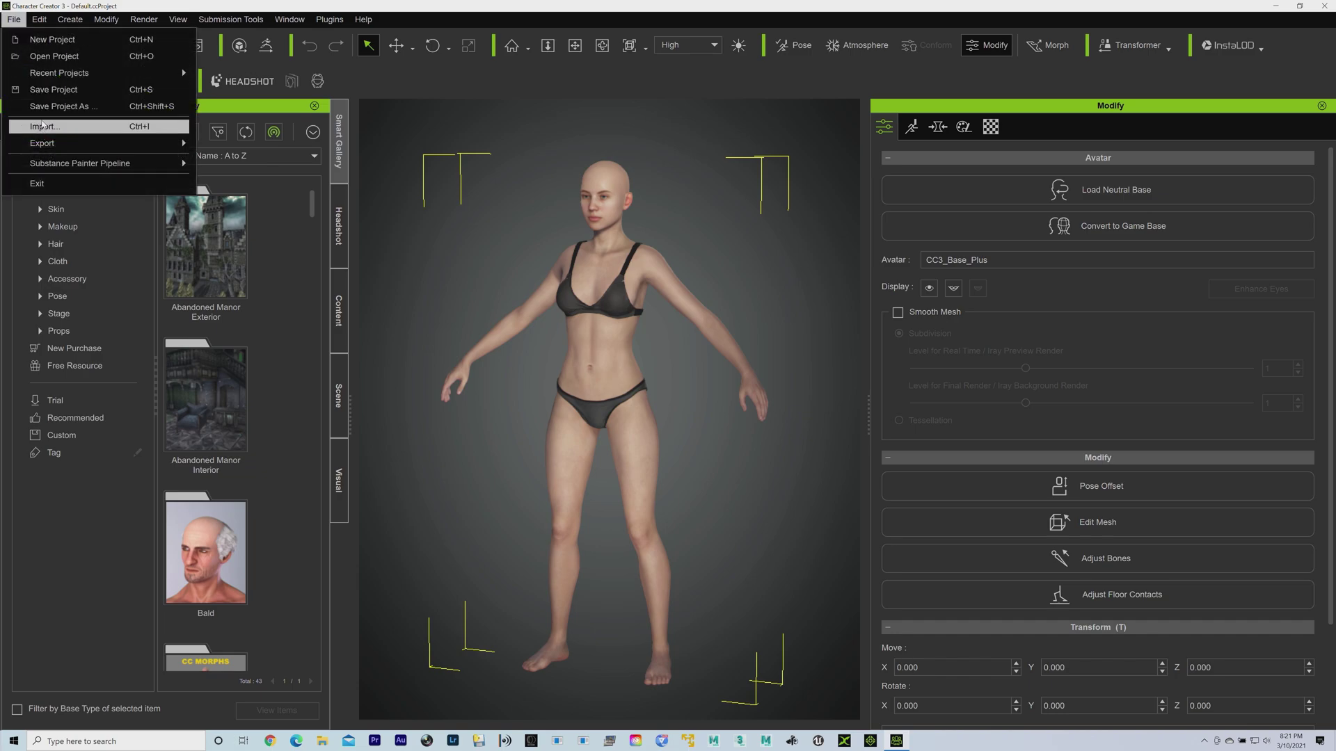
pyautogui.moveTo(47, 79)
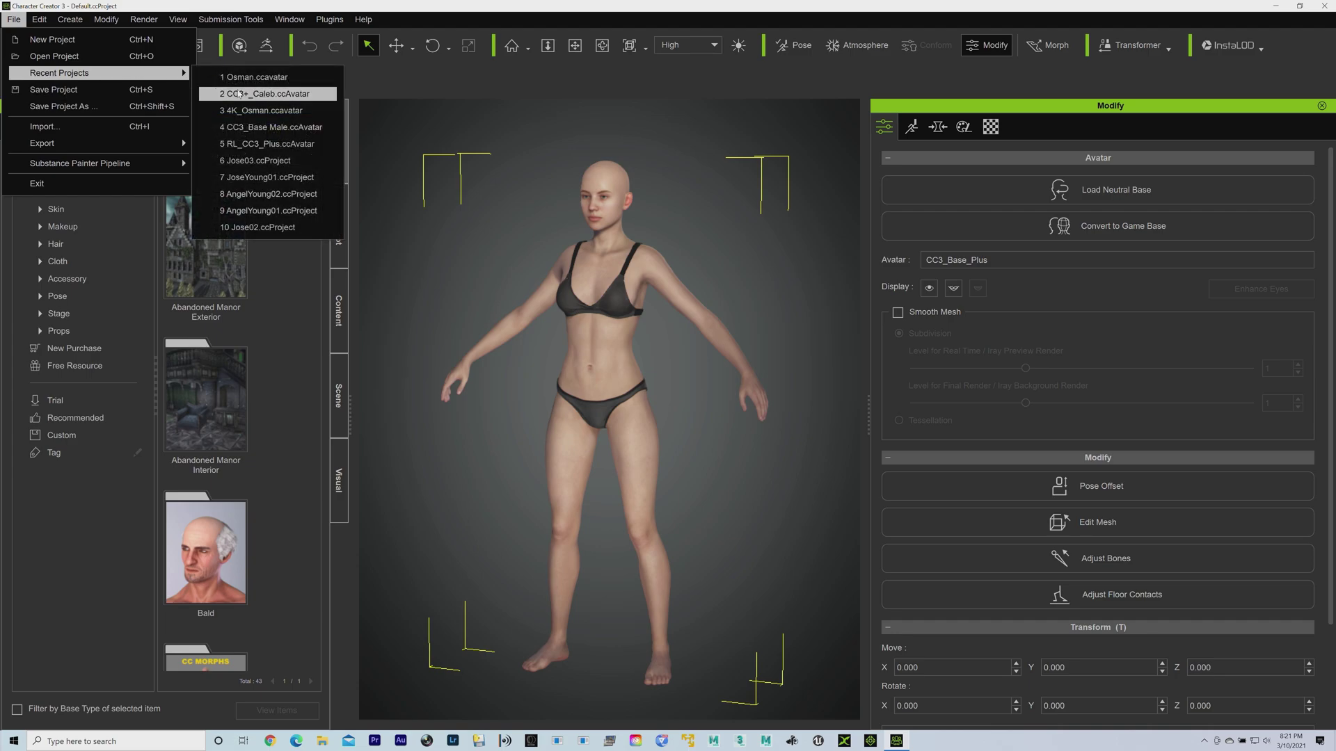
pyautogui.click(249, 161)
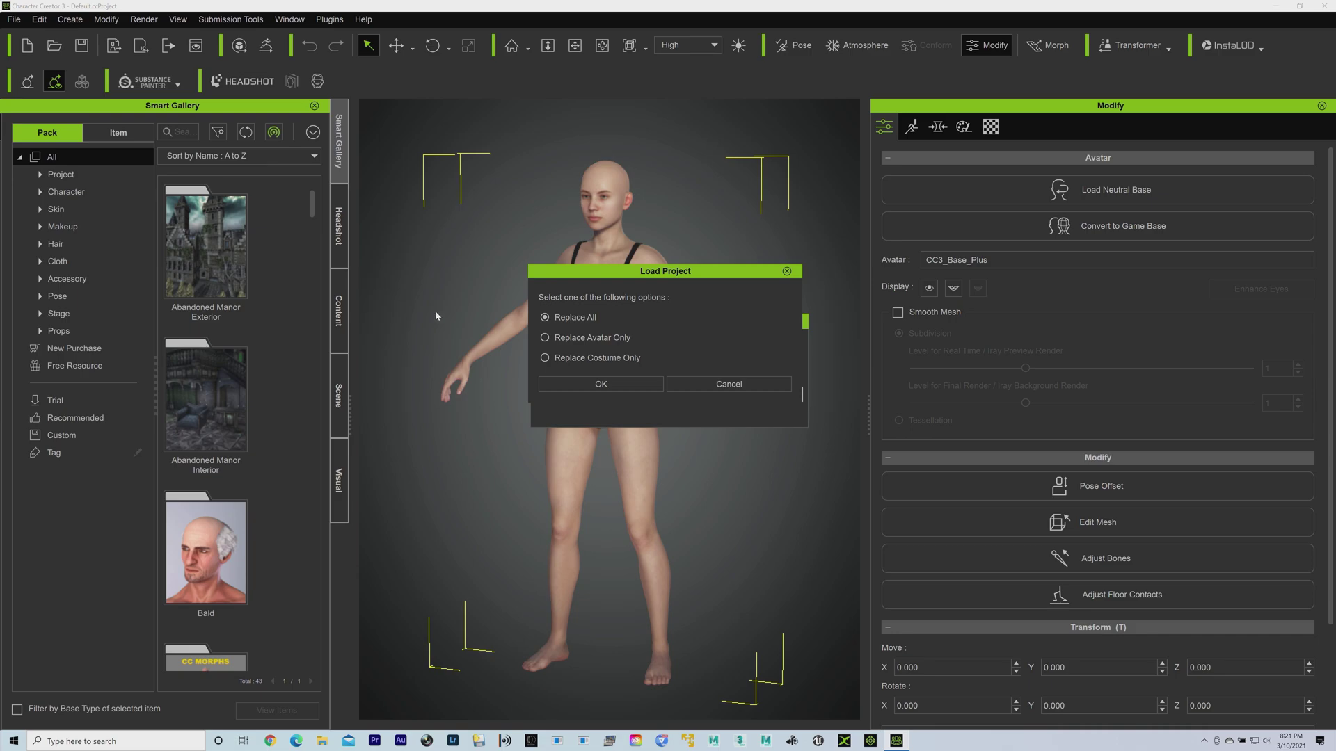
pyautogui.press('Return')
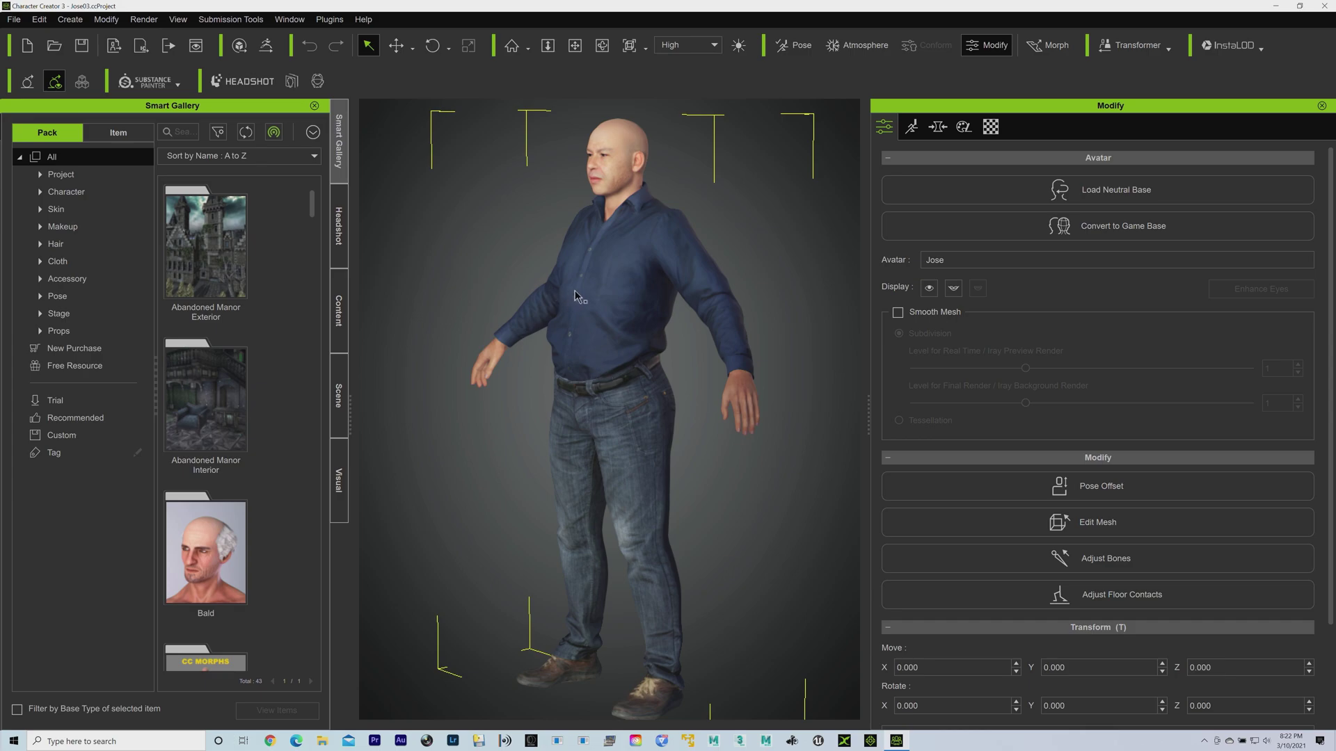
pyautogui.keyDown('alt'); pyautogui.moveTo(574, 288); pyautogui.dragTo(802, 286); pyautogui.keyUp('alt')
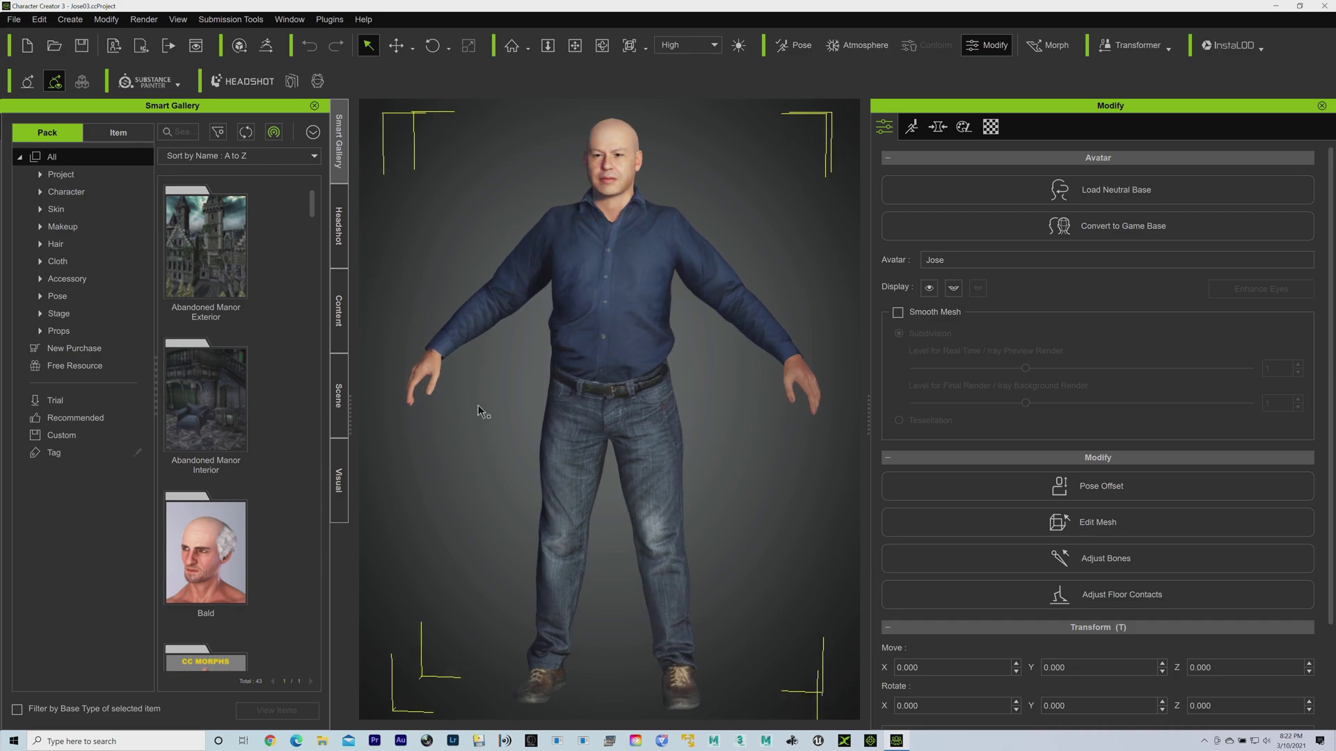
# Switch to iClone to look at its workspace, and return to the Jose03 project in Character Creator
pyautogui.click(871, 741)
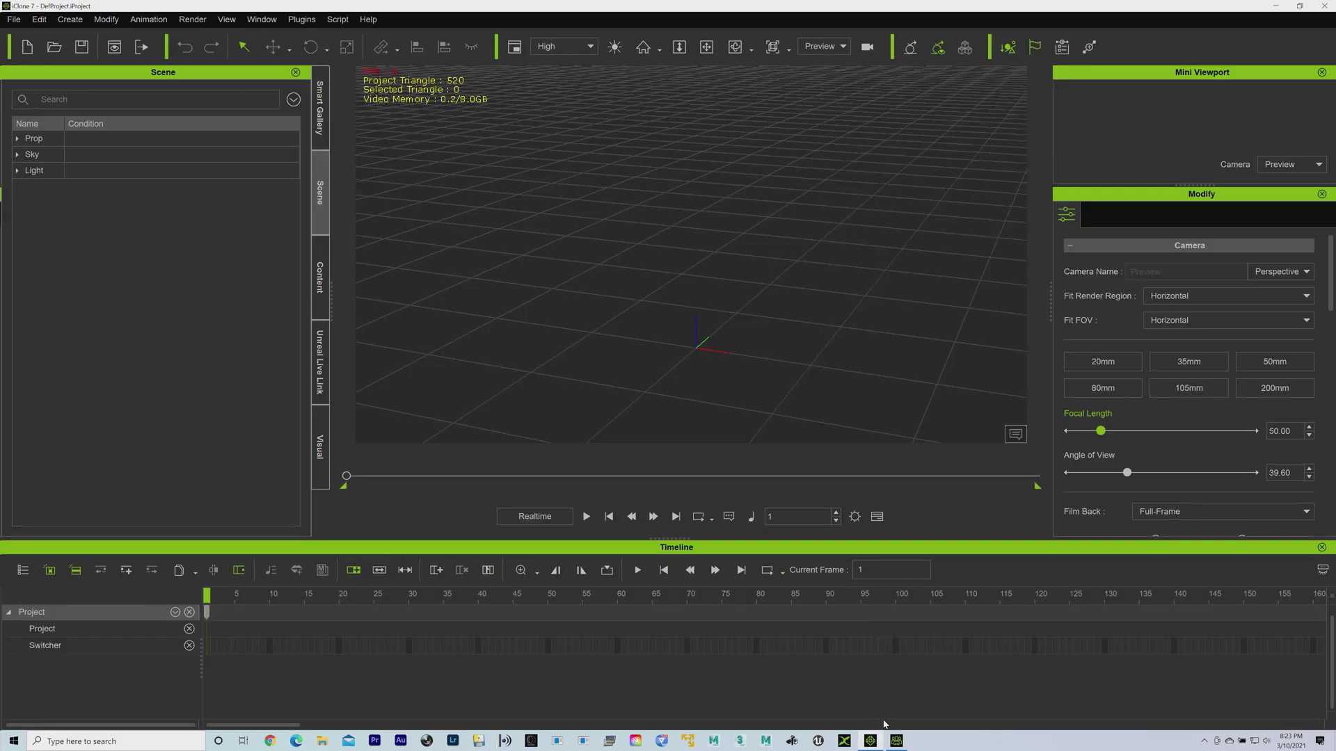
pyautogui.moveTo(897, 741)
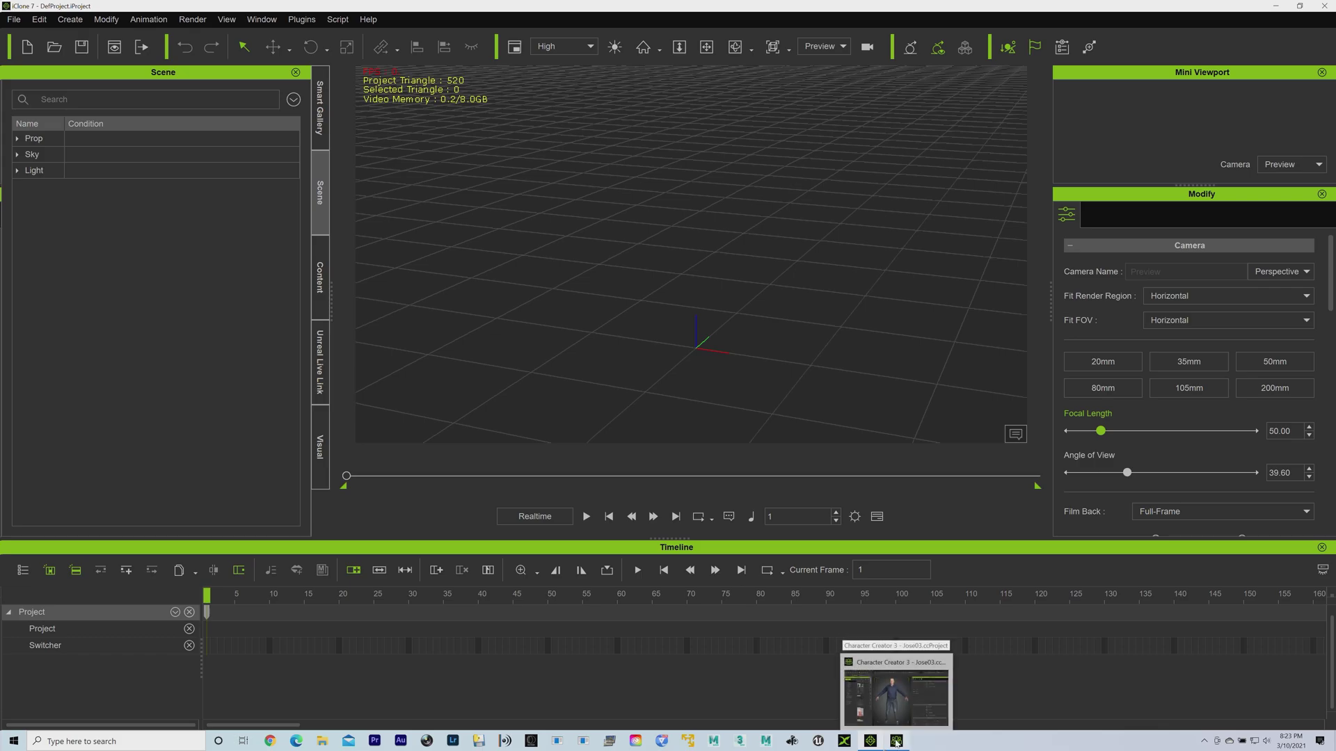
pyautogui.click(897, 742)
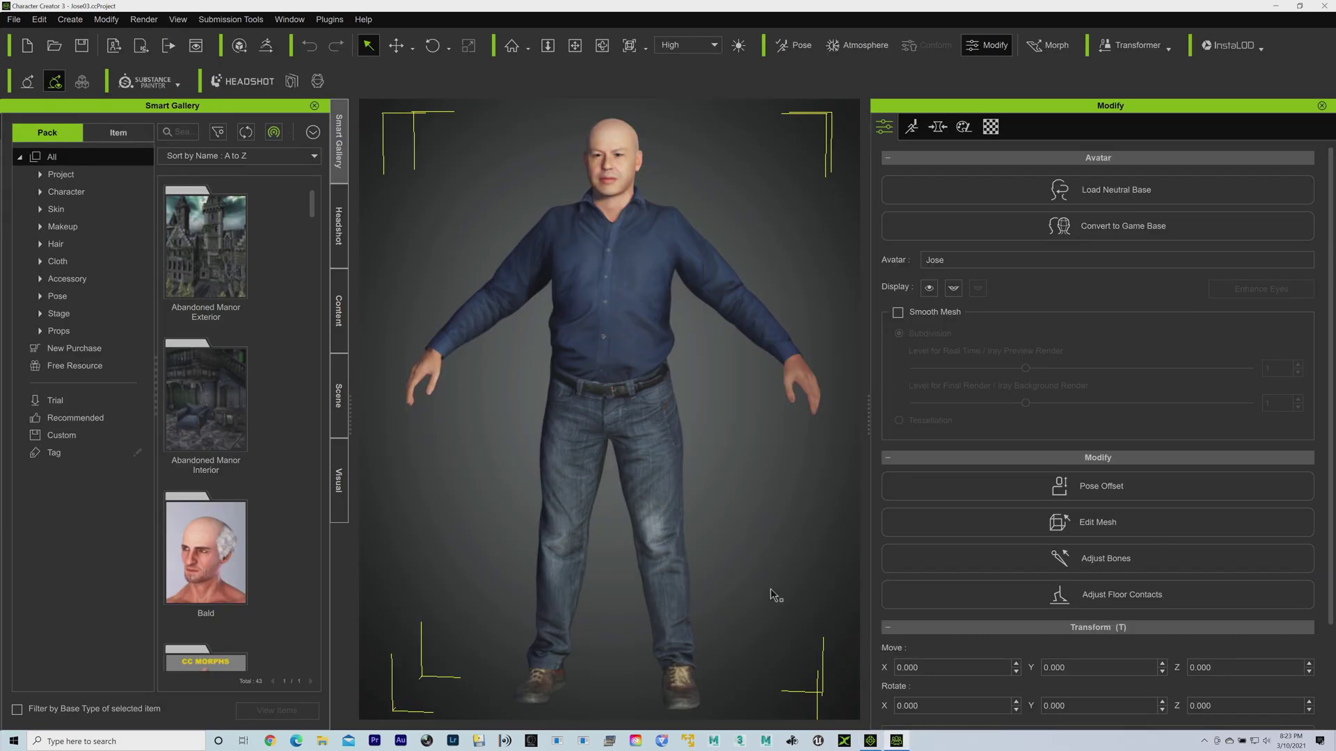
# Send the Jose character to iClone, check that it arrived there, and close Character Creator
pyautogui.click(15, 20)
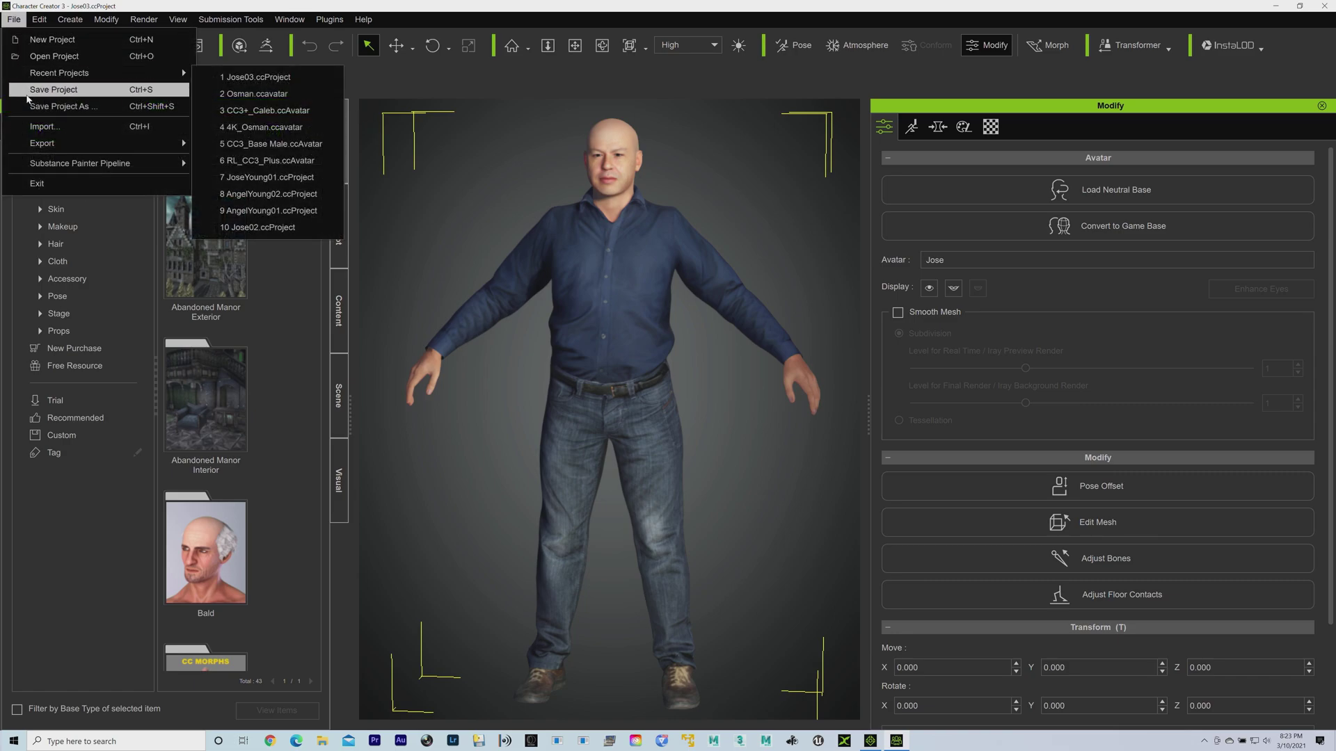
pyautogui.moveTo(40, 146)
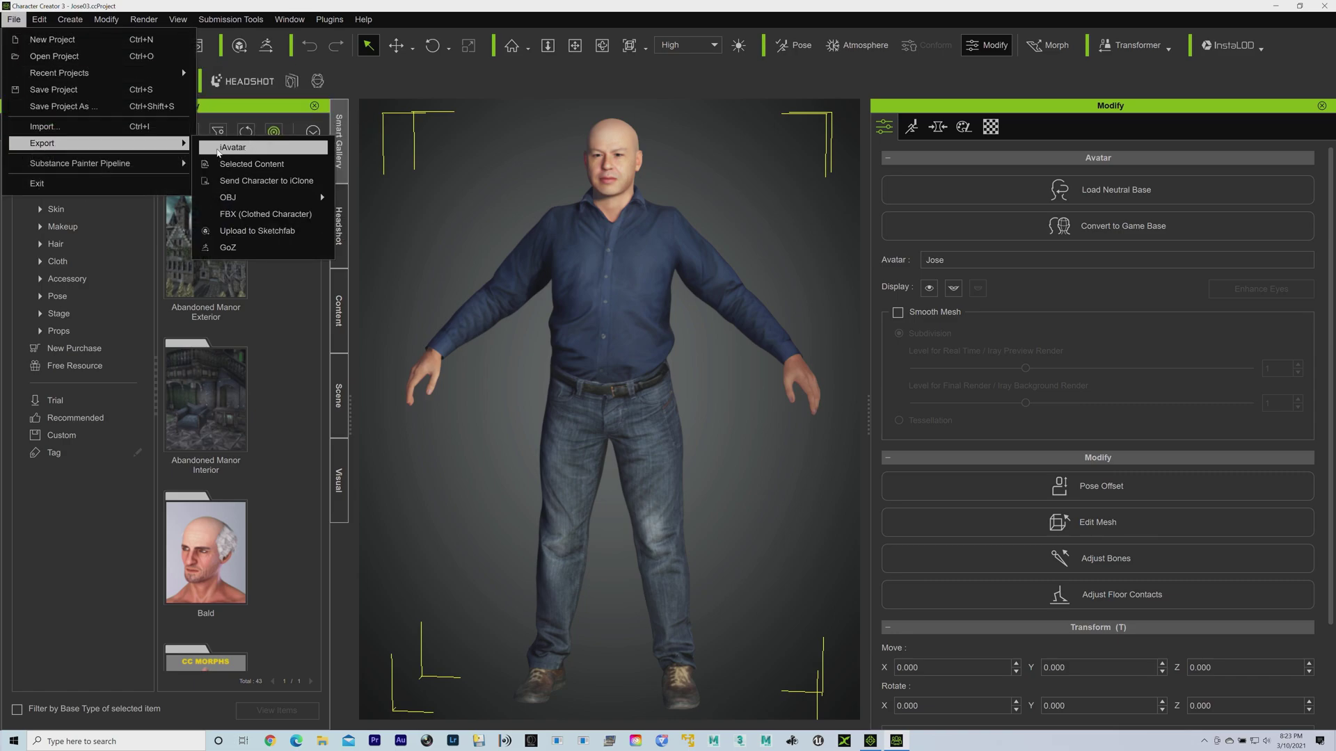
pyautogui.click(265, 181)
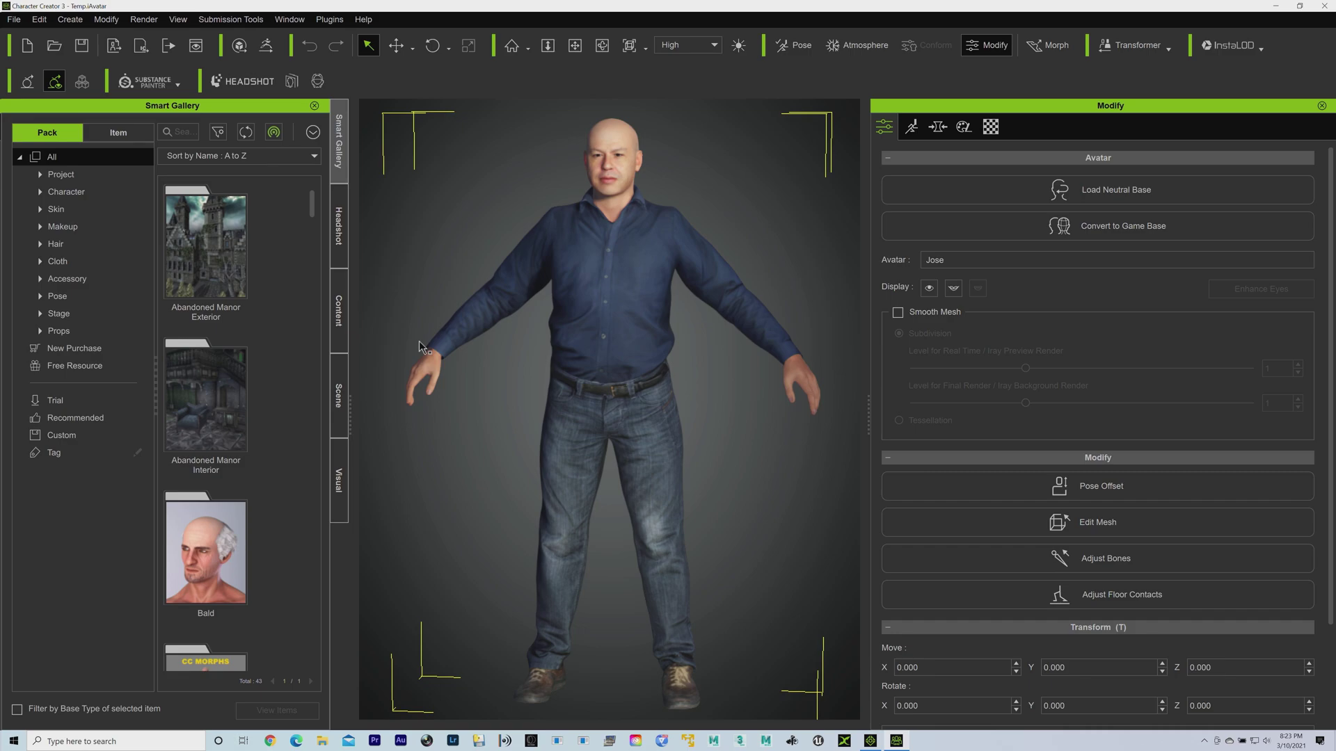
pyautogui.click(871, 742)
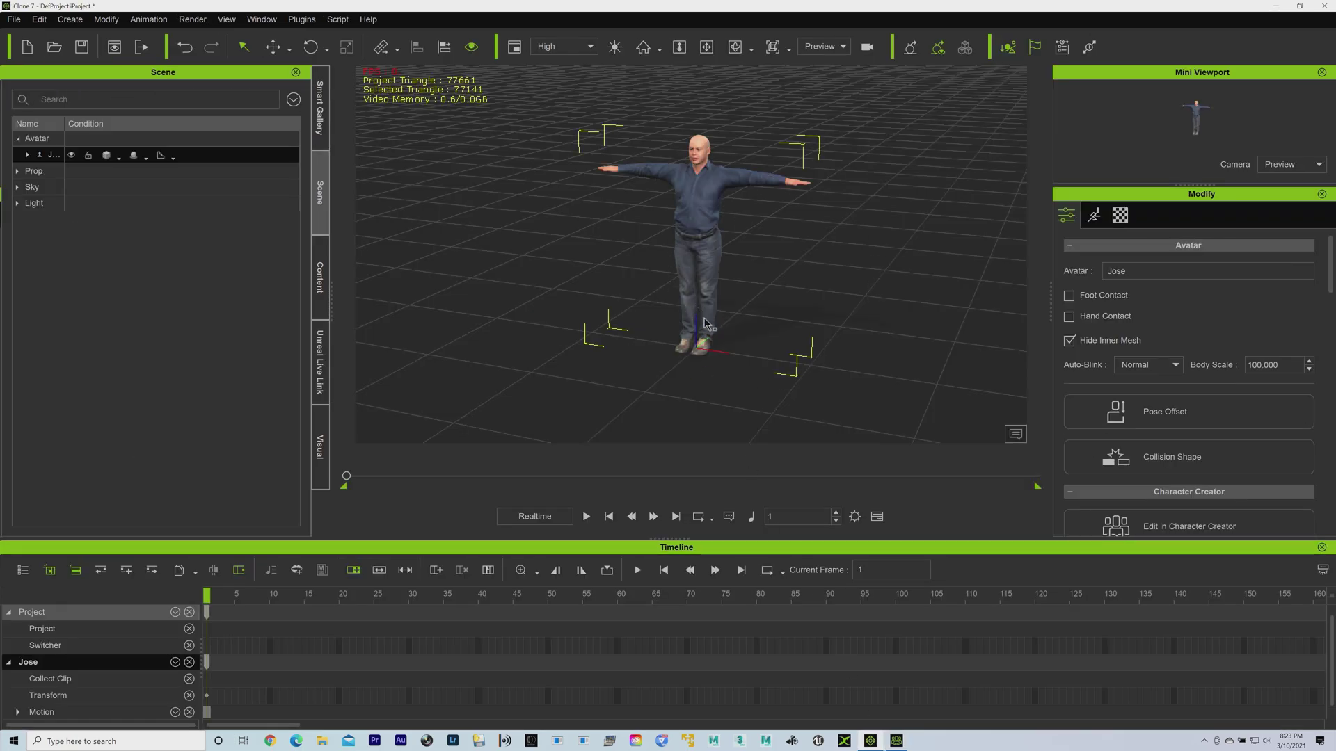
pyautogui.click(897, 741)
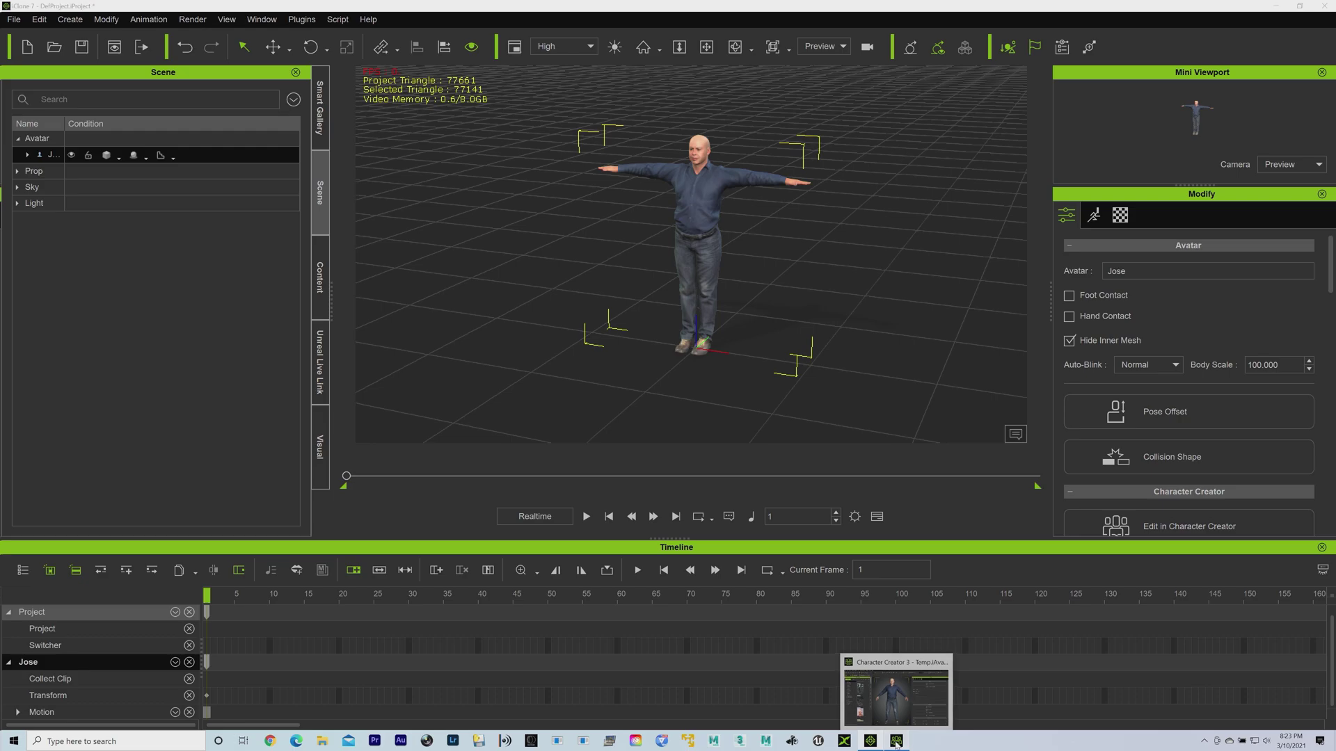
pyautogui.click(1324, 6)
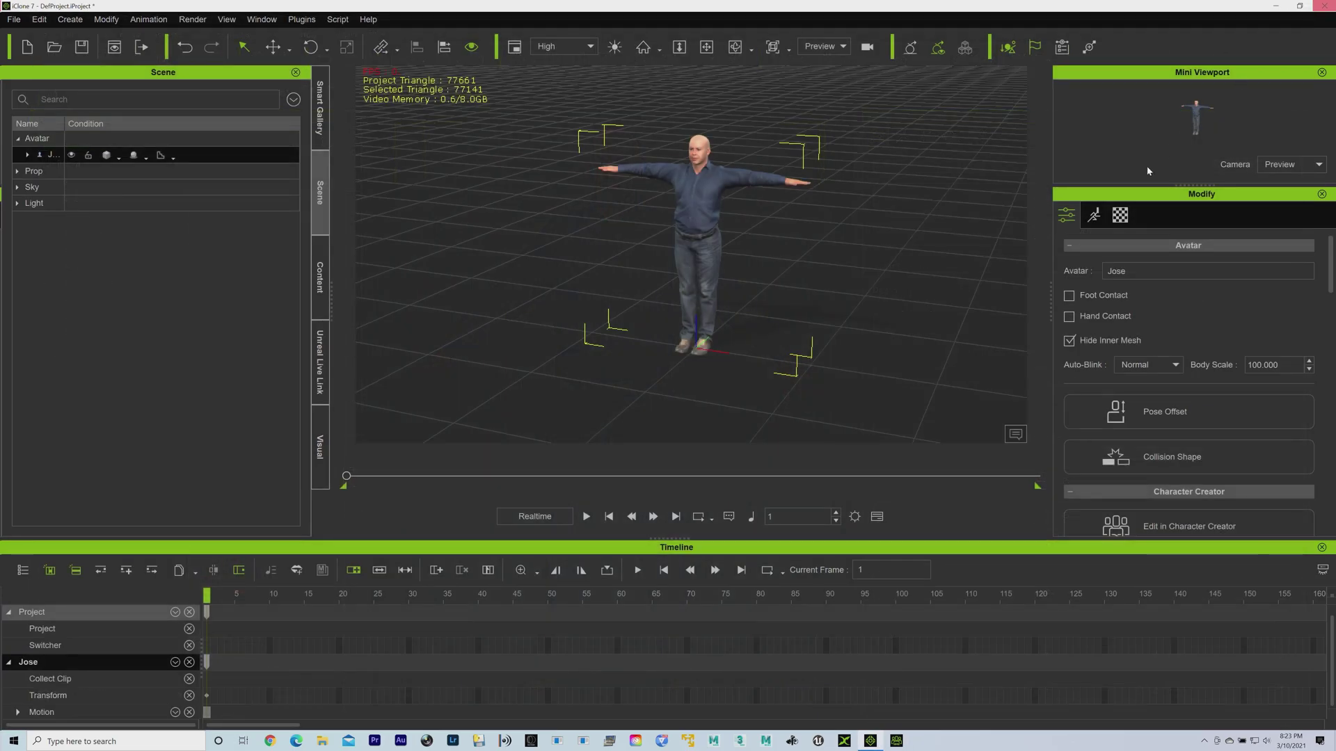
# Switch to 3DXchange and import Take02_George.Fbx with the default FBX options, converting it to a non-standard character with the CC_G3Character profile
pyautogui.click(842, 742)
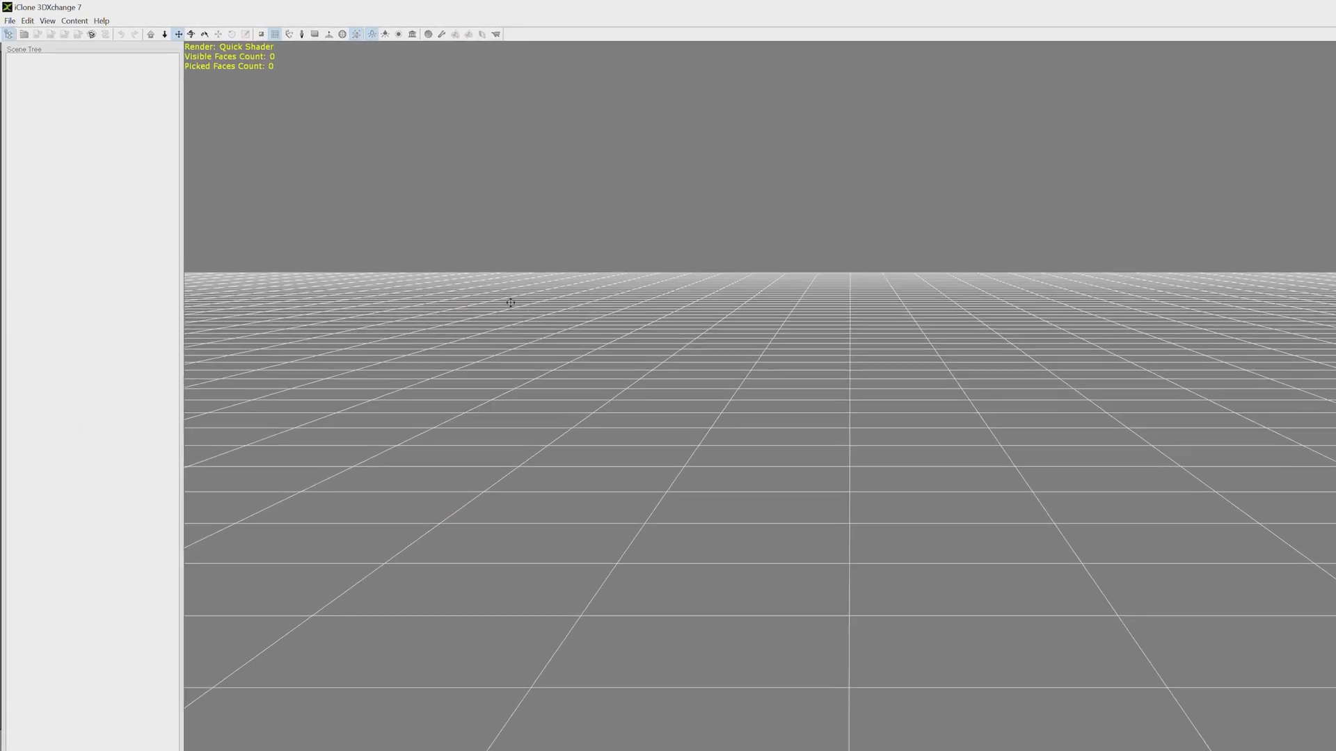
pyautogui.click(10, 21)
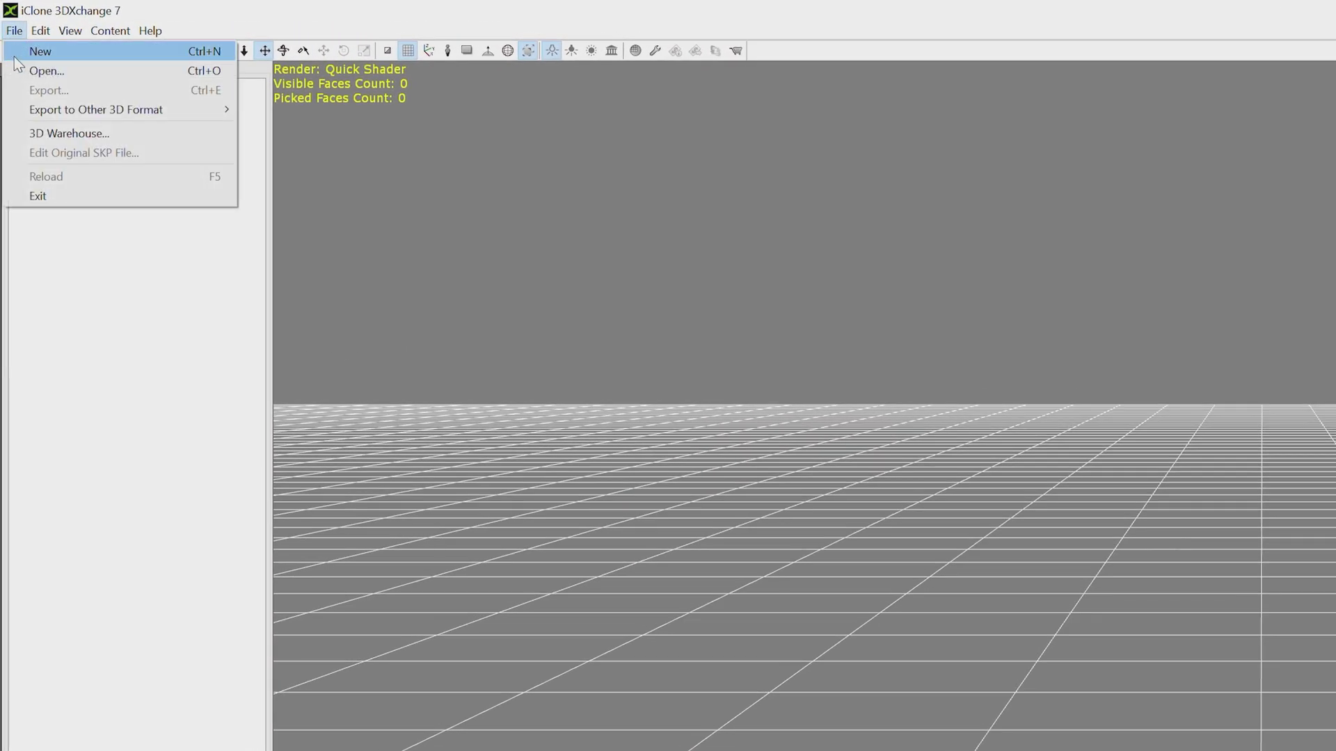
pyautogui.click(21, 71)
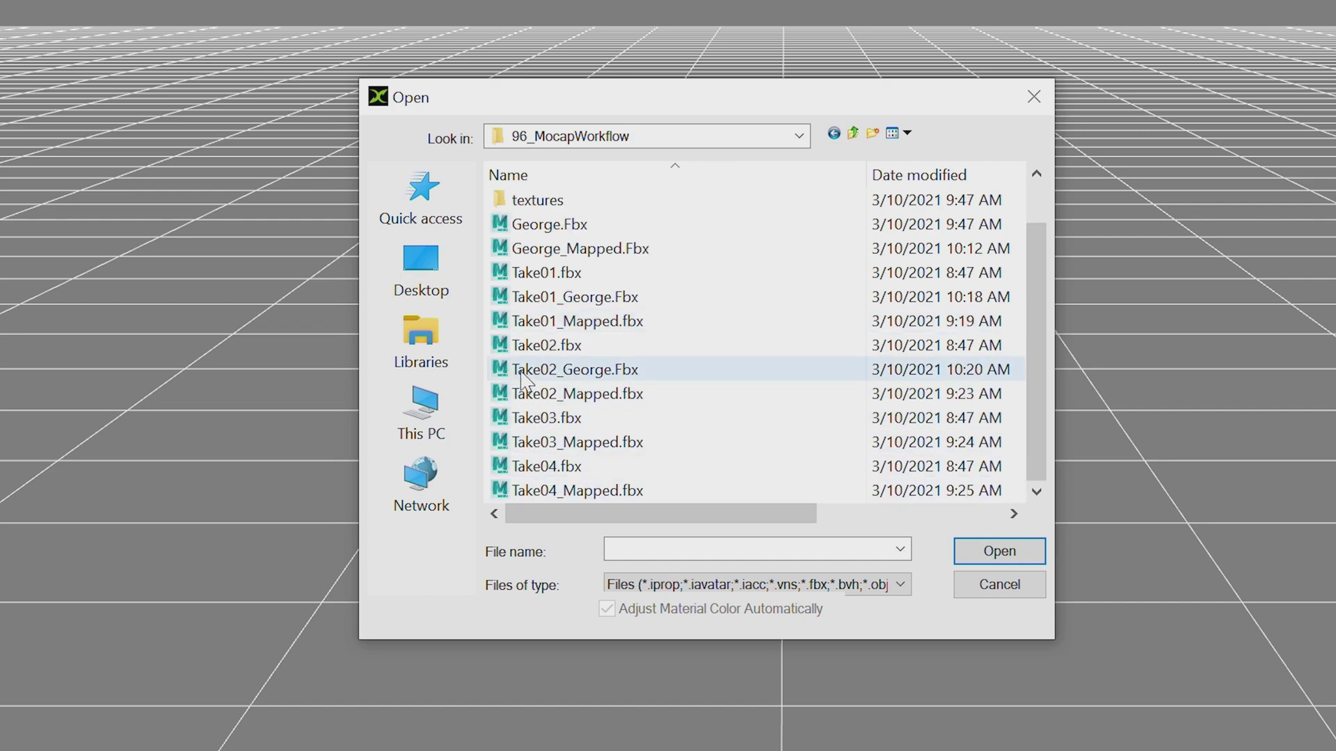
pyautogui.click(521, 374)
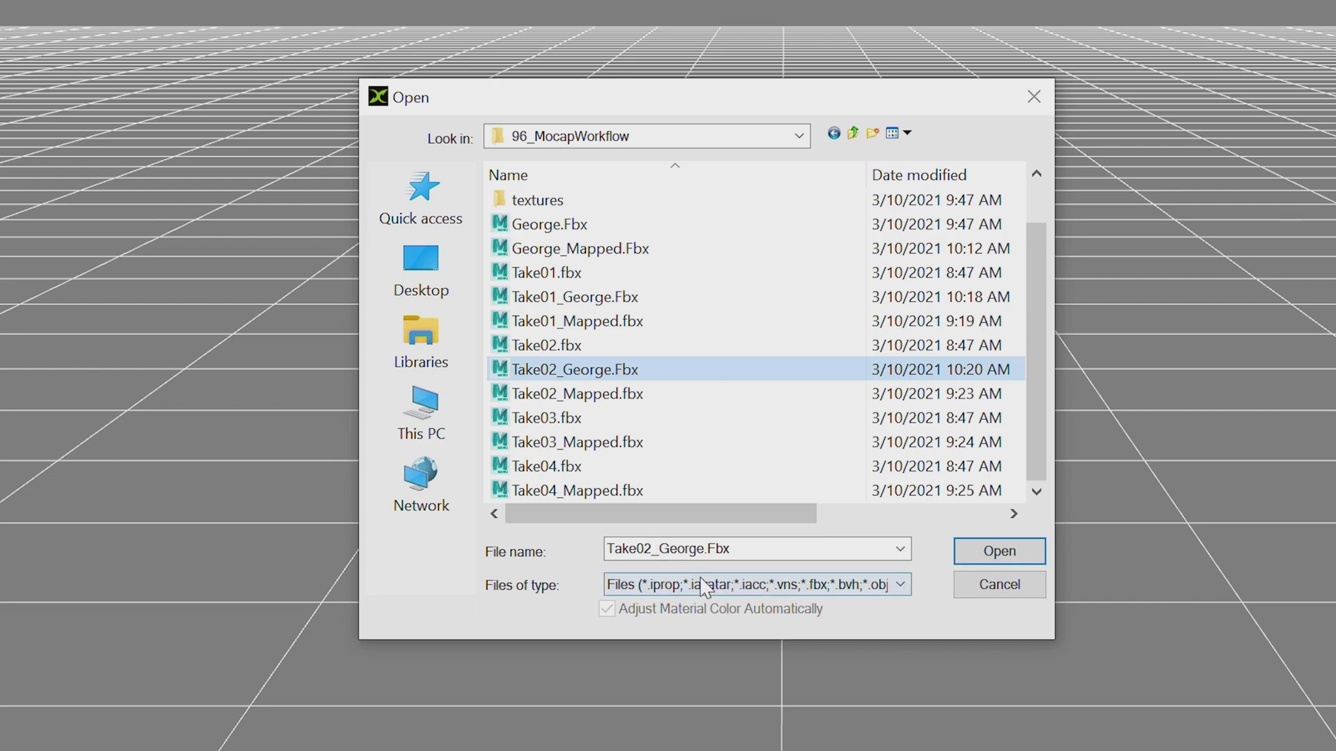
pyautogui.click(1000, 551)
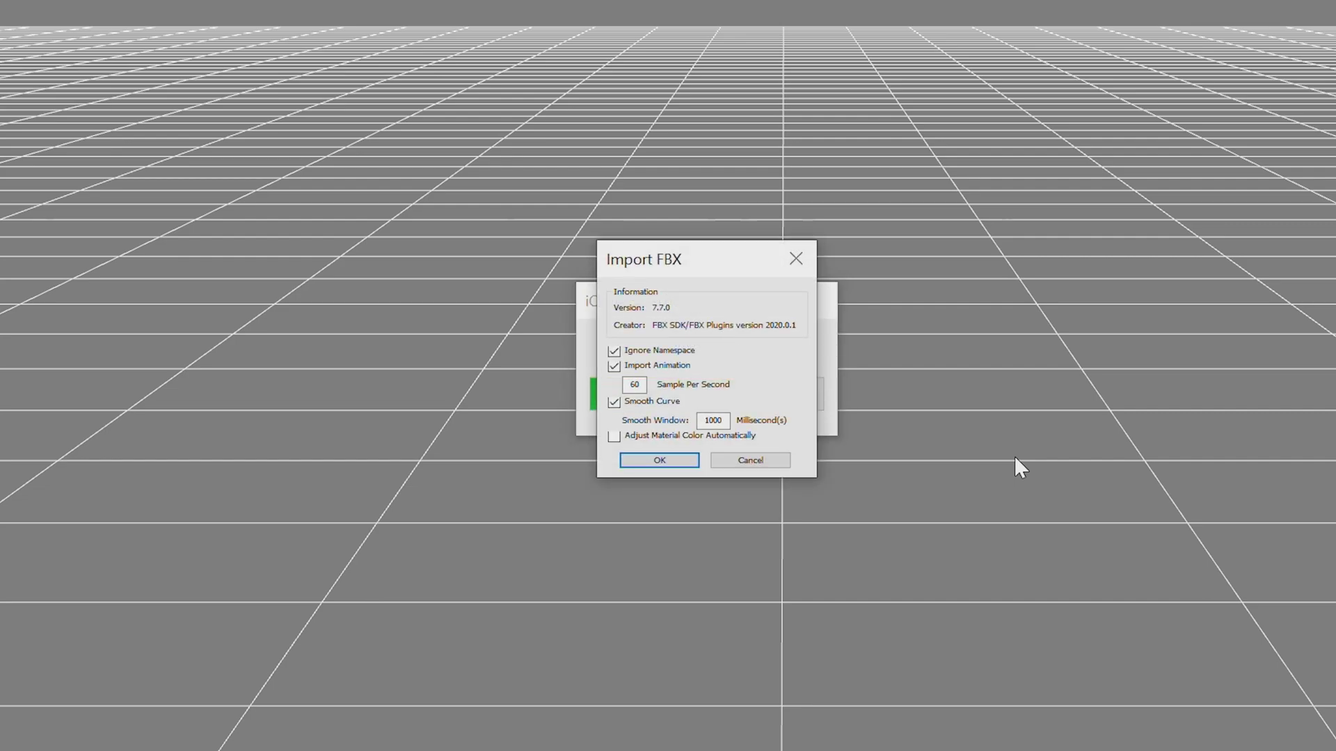
pyautogui.click(661, 459)
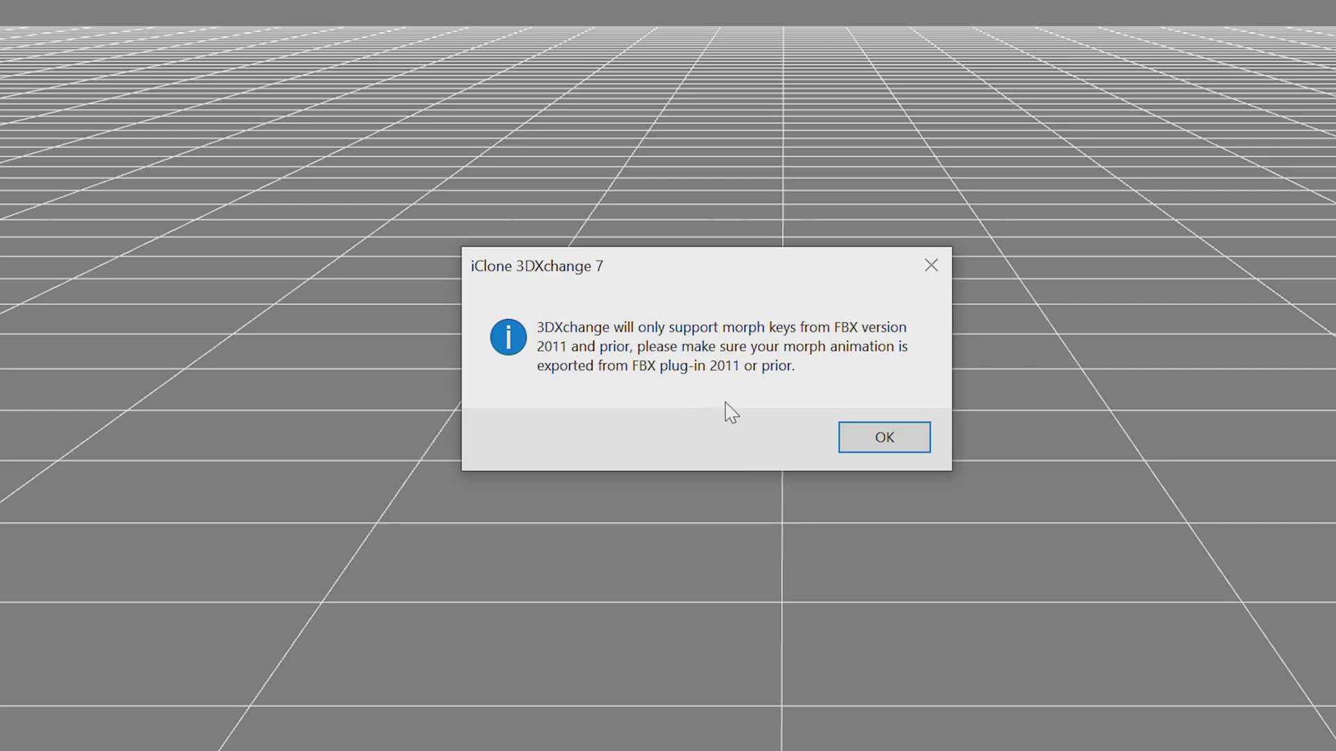
pyautogui.click(911, 439)
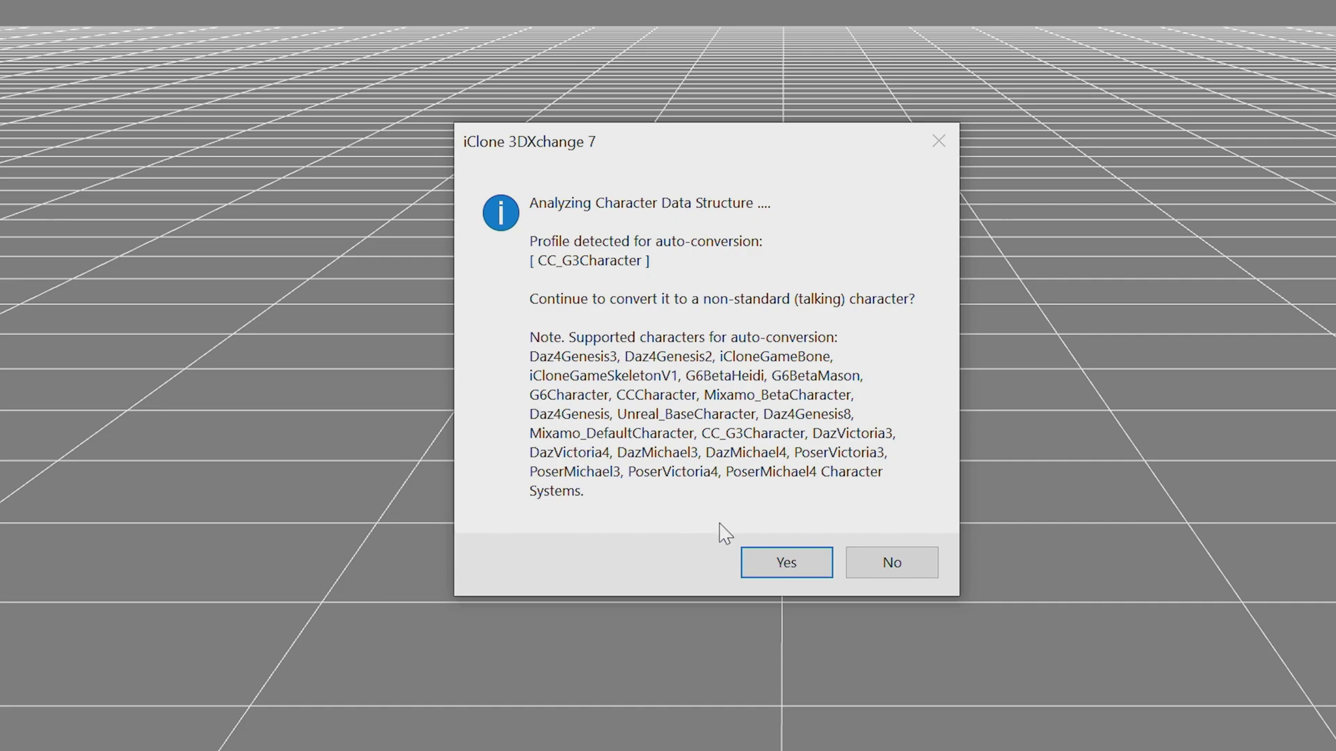
pyautogui.click(781, 561)
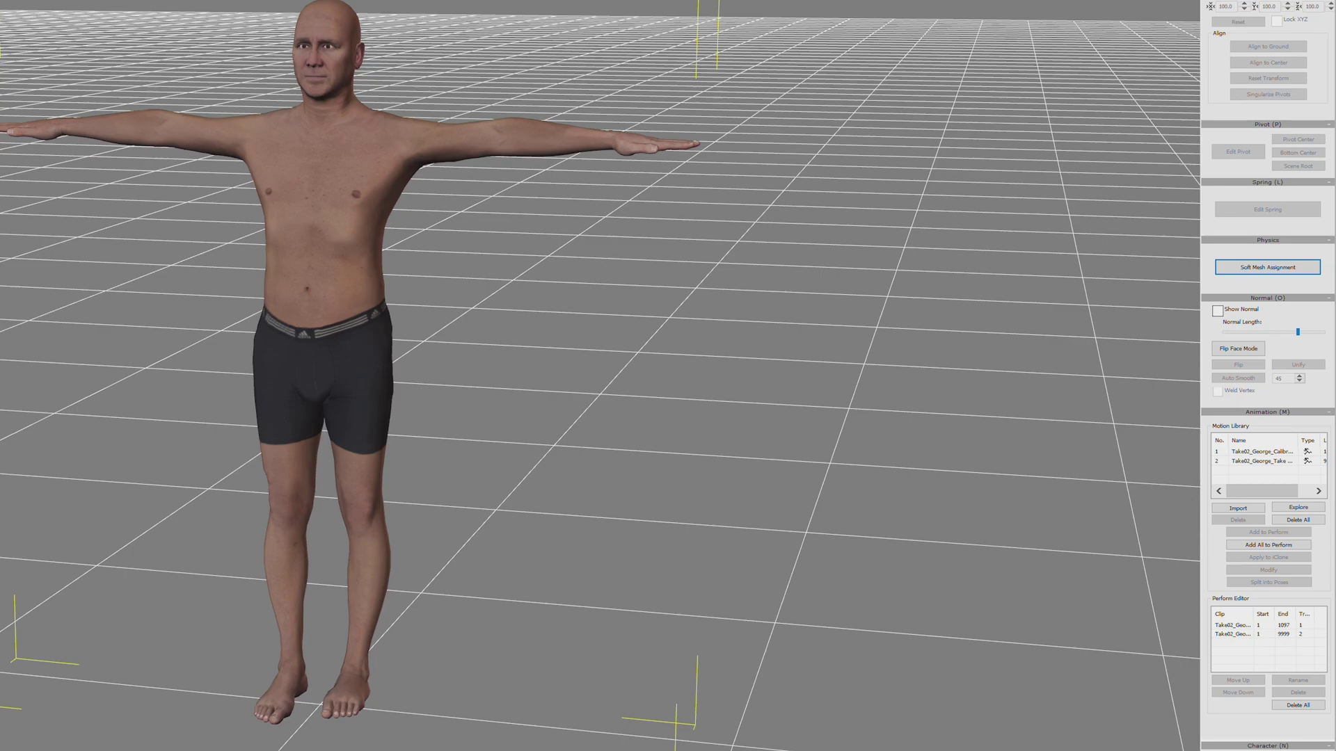
# Select the second Take02_George motion in the library, switch to iClone, and set the project's total frames to 9999
pyautogui.click(1249, 464)
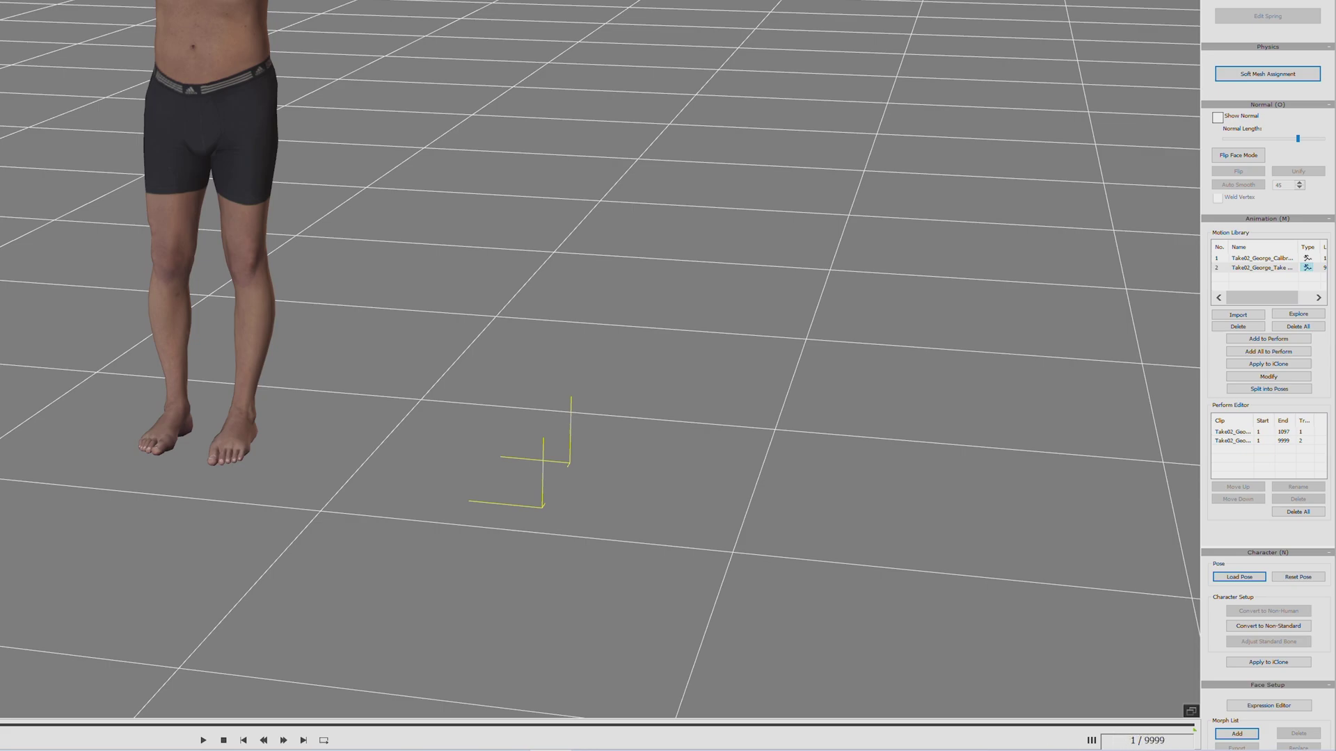
pyautogui.click(871, 741)
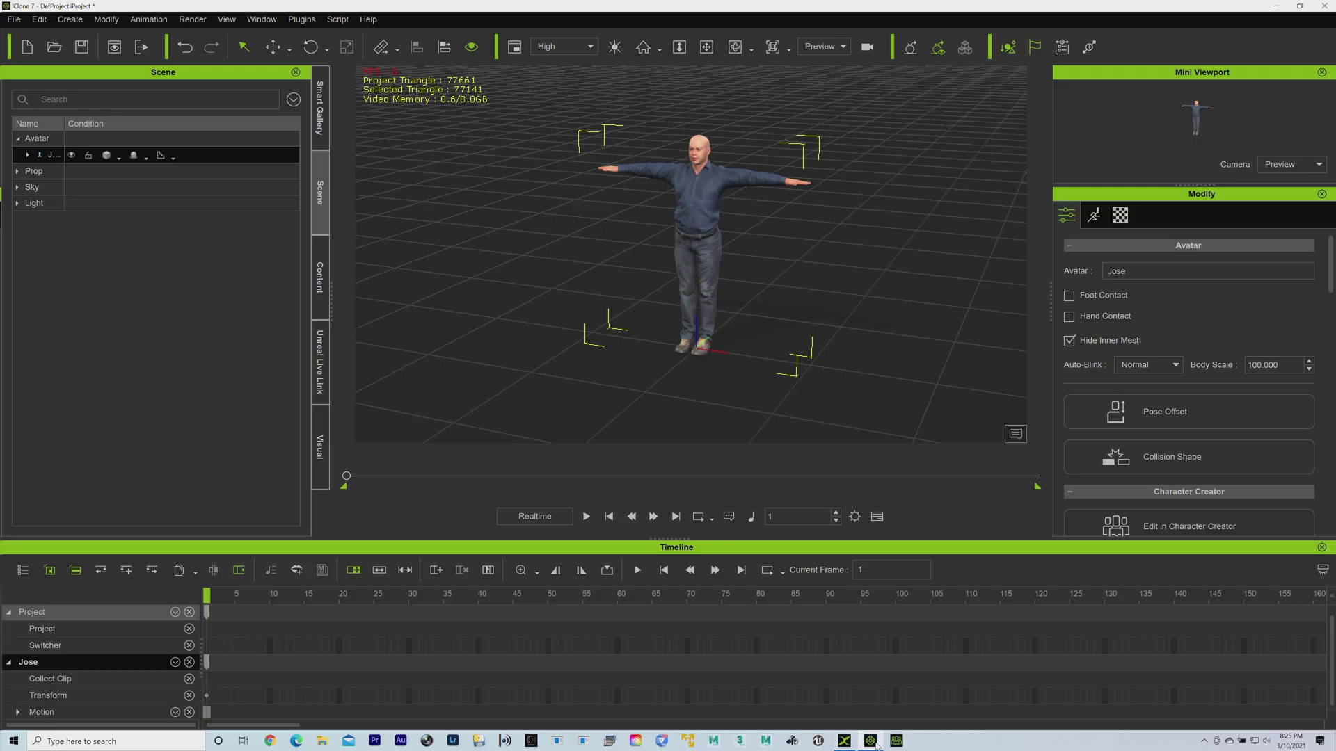
pyautogui.click(853, 521)
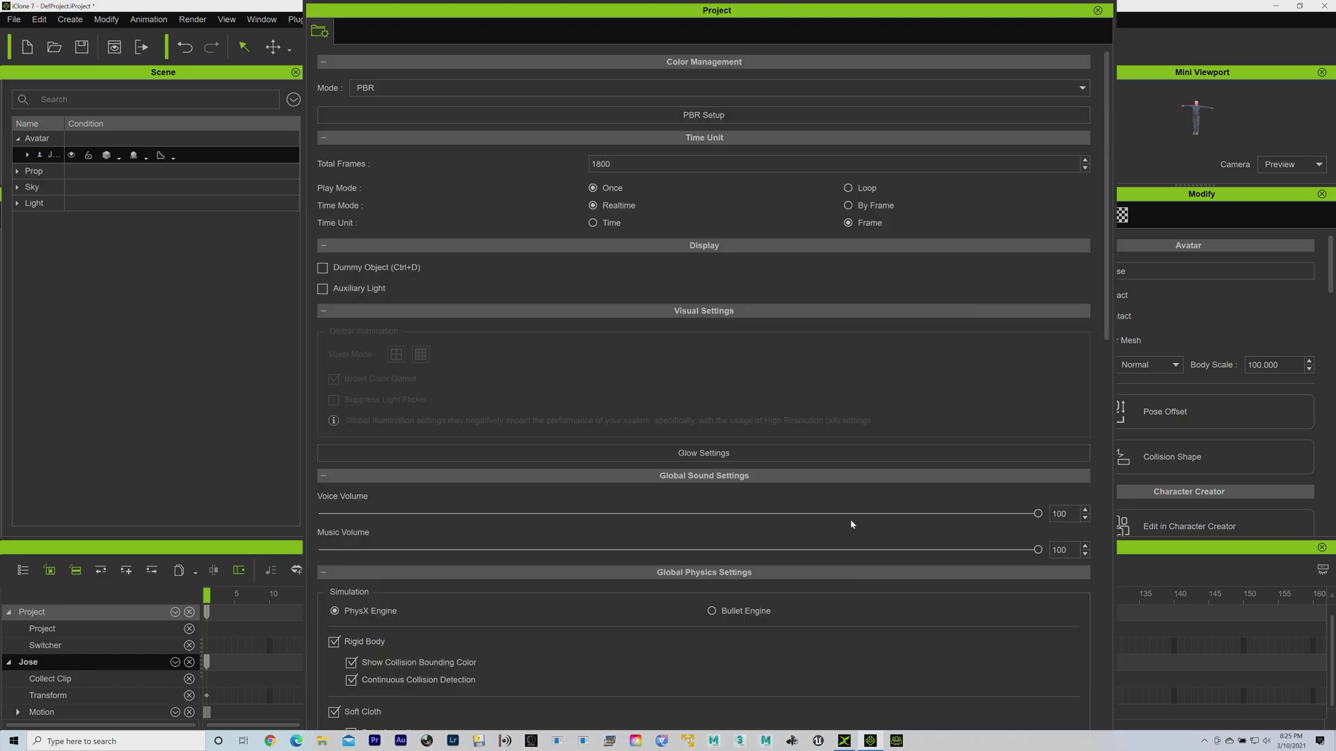
pyautogui.doubleClick(622, 171)
pyautogui.write('9999')
pyautogui.press('Return')
pyautogui.click(1097, 10)
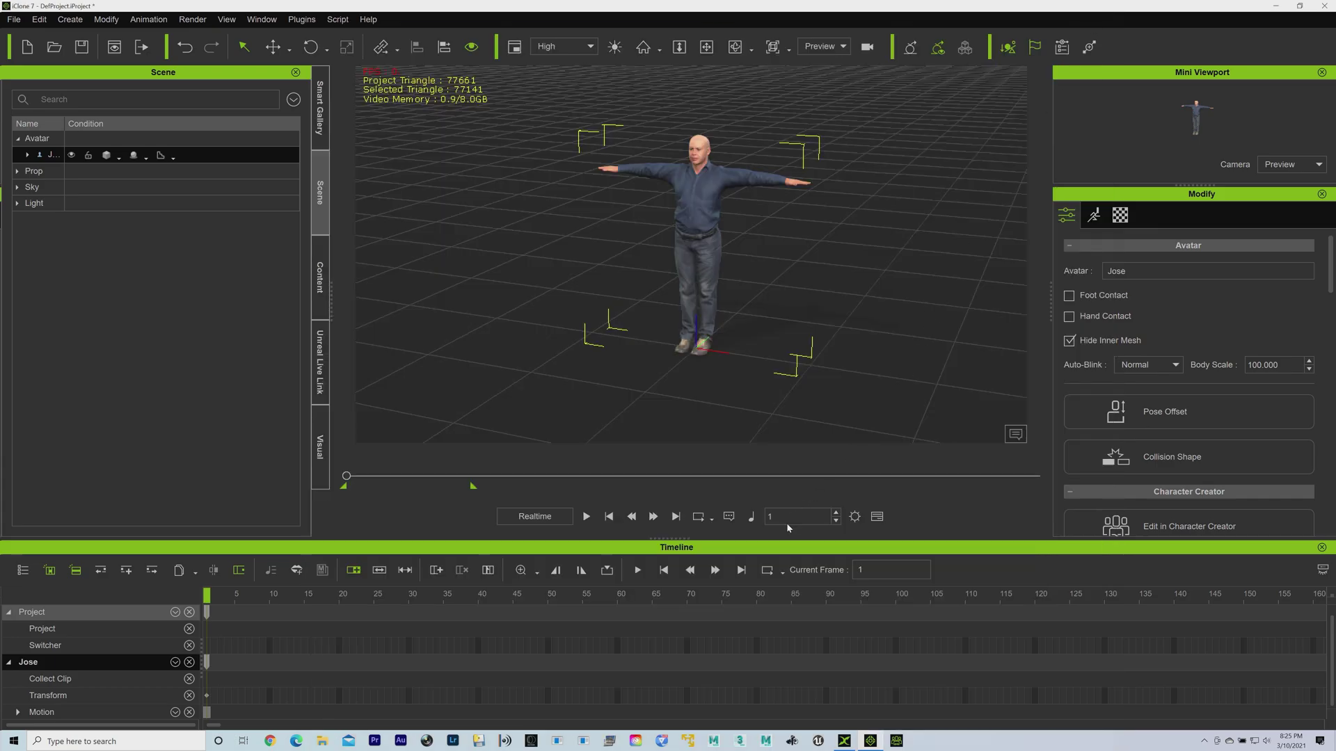
# Set the playback range's end marker at frame 9999, check both ends of the range, and return to the first frame
pyautogui.click(865, 571)
pyautogui.write('9999')
pyautogui.press('Return')
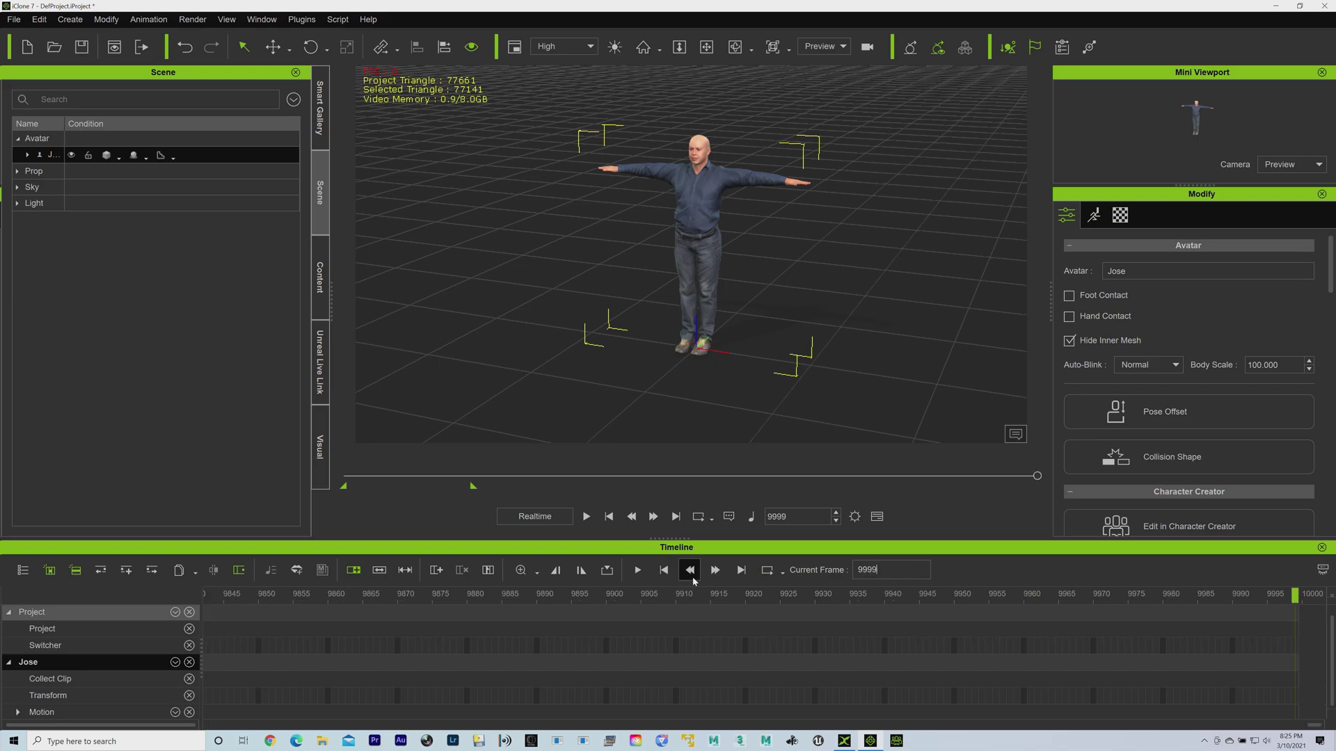
pyautogui.click(580, 571)
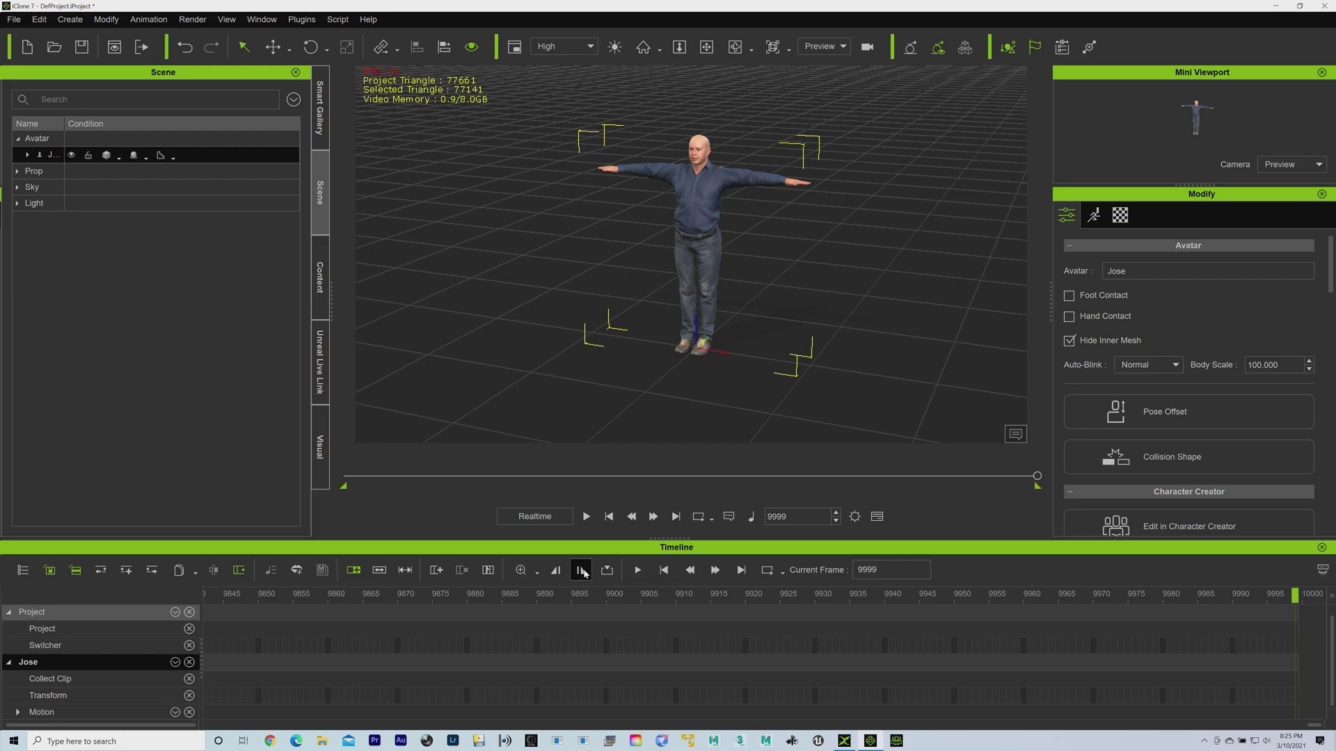
pyautogui.click(663, 574)
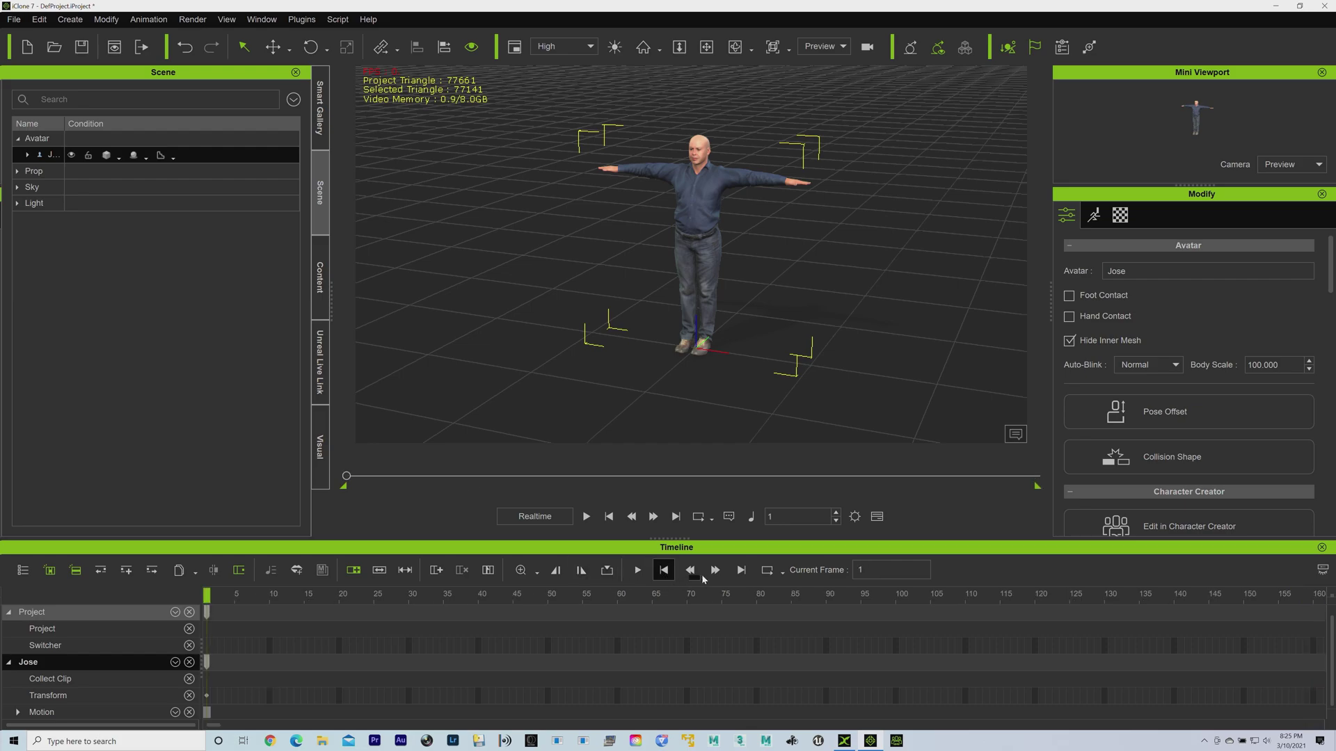
pyautogui.click(741, 571)
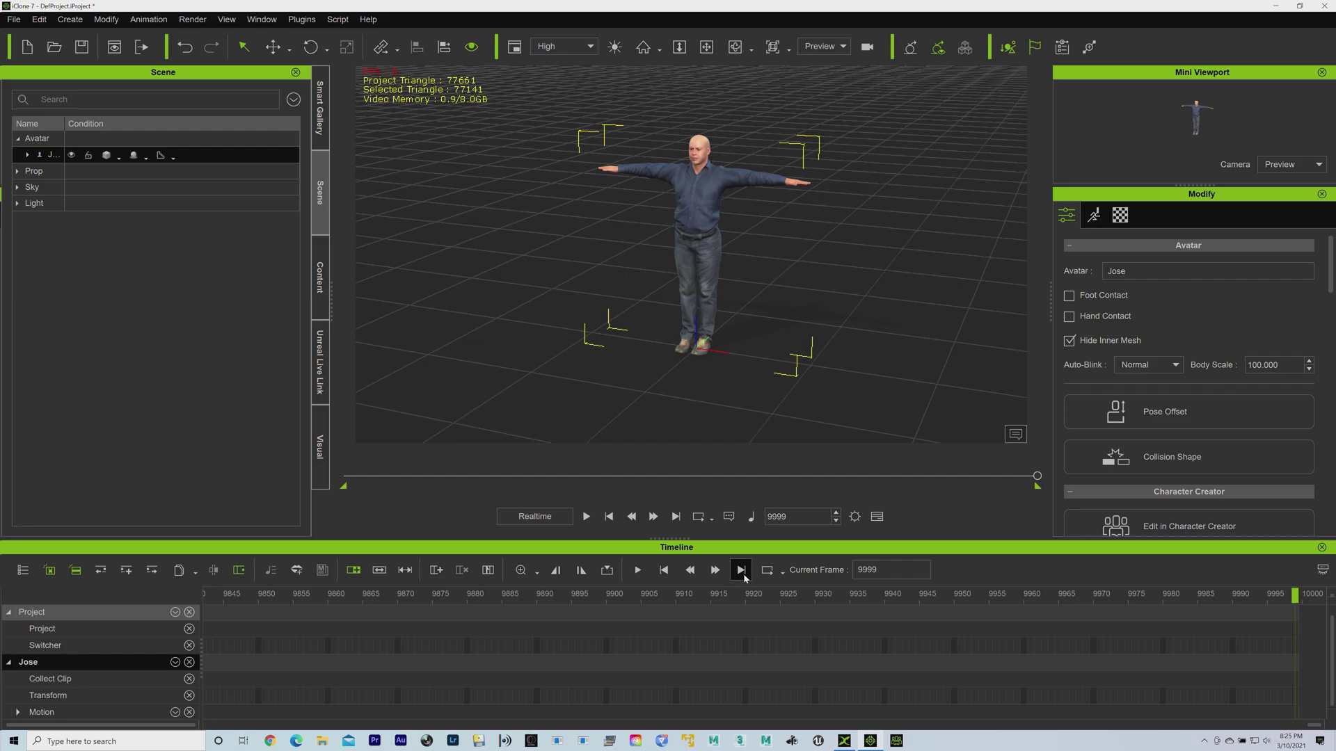
pyautogui.click(665, 572)
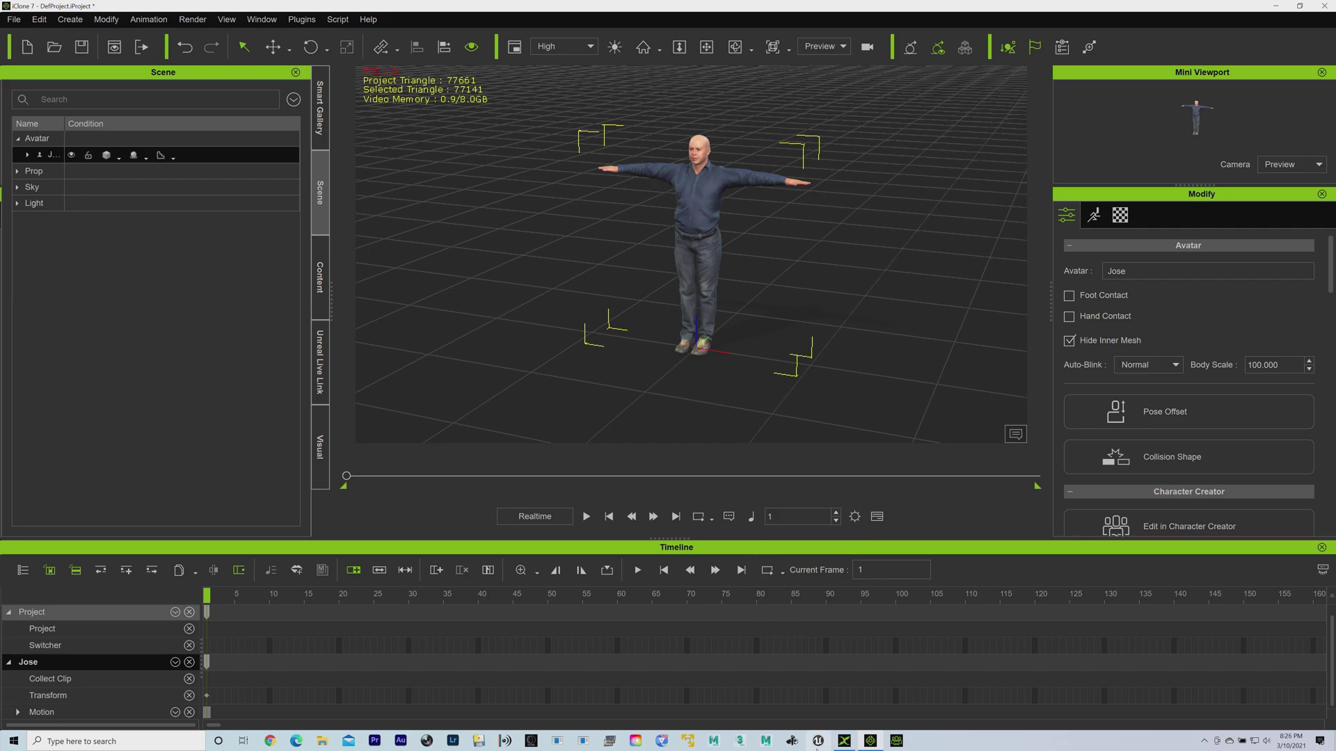
# Apply the selected Take02_George take motion from 3DXchange to the Jose avatar in iClone, and play it there
pyautogui.click(844, 741)
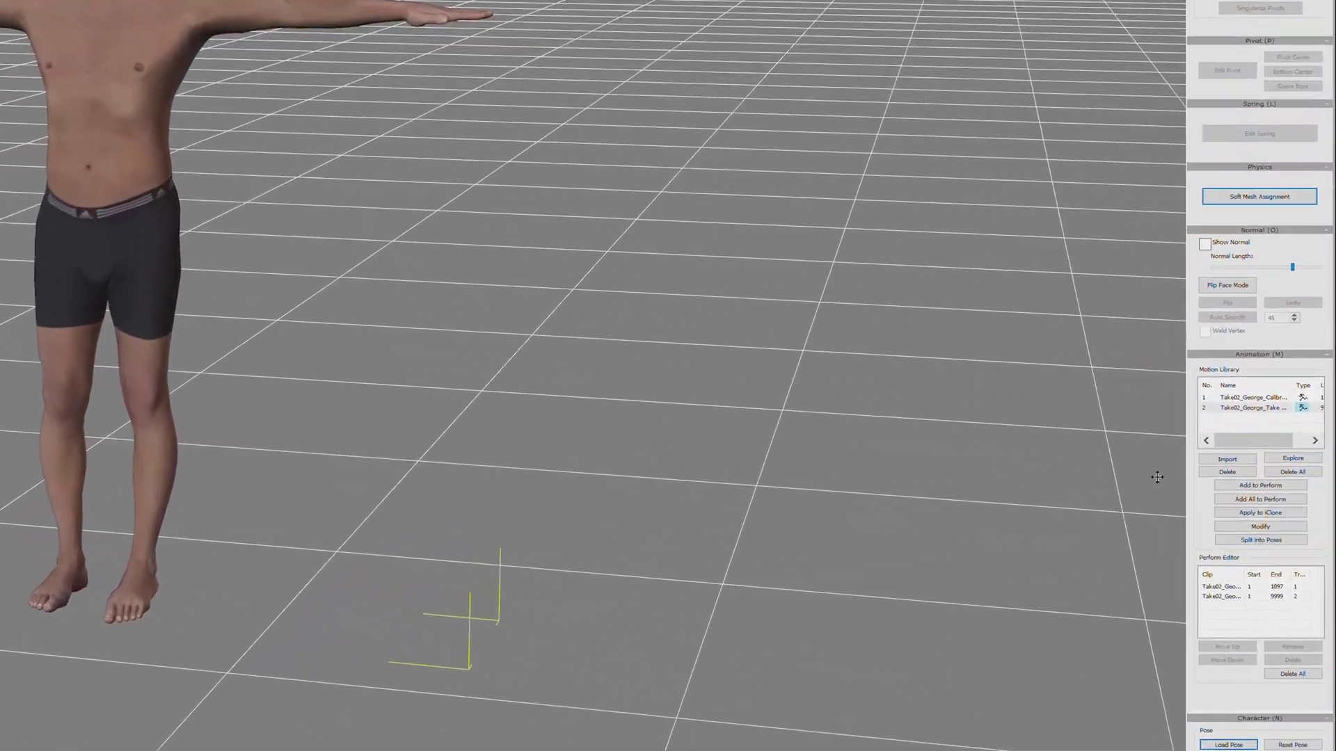
pyautogui.doubleClick(1278, 419)
pyautogui.press('Return')
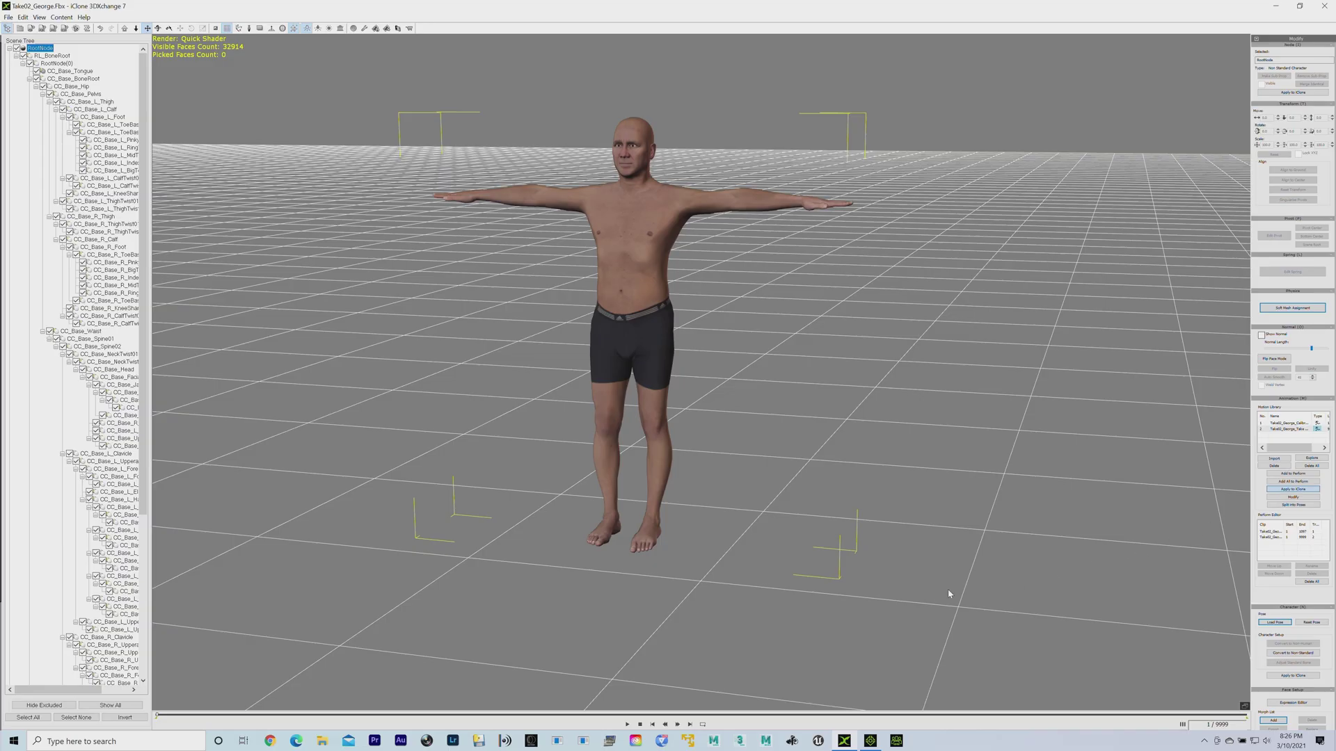
pyautogui.click(870, 741)
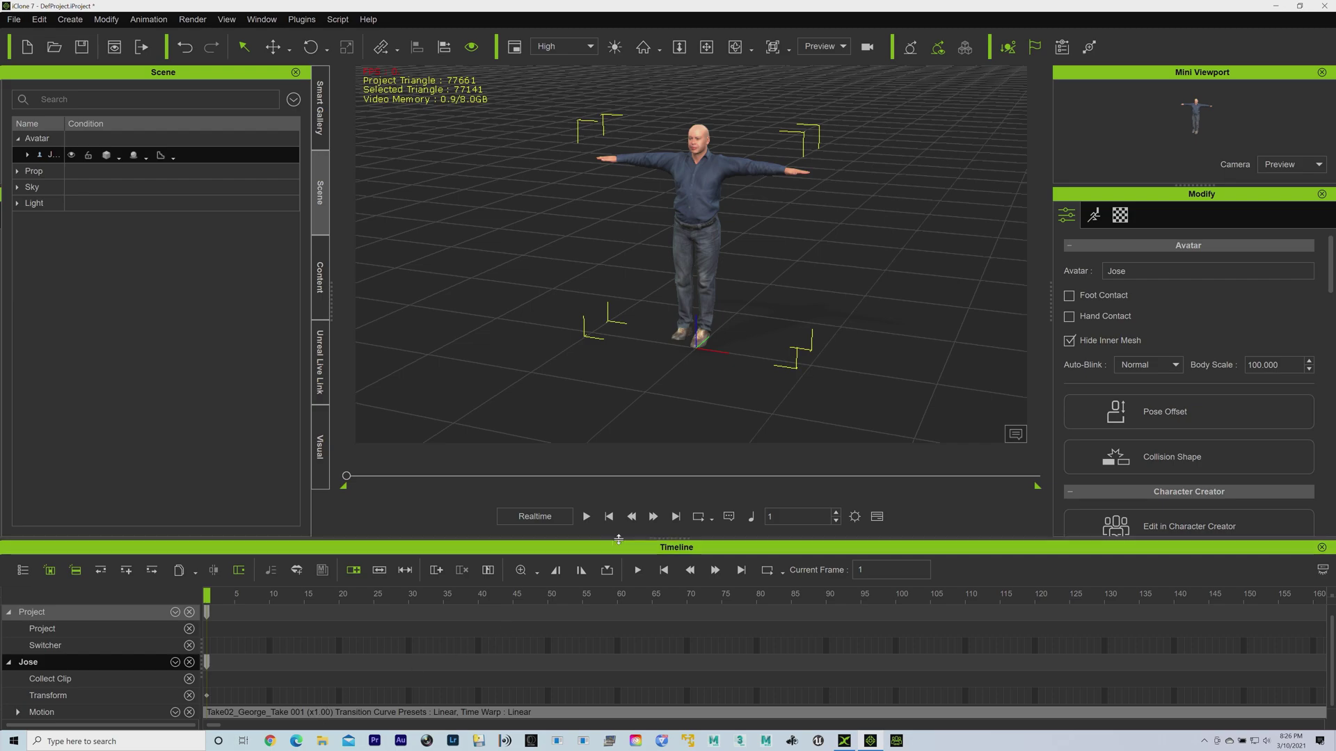
pyautogui.click(586, 516)
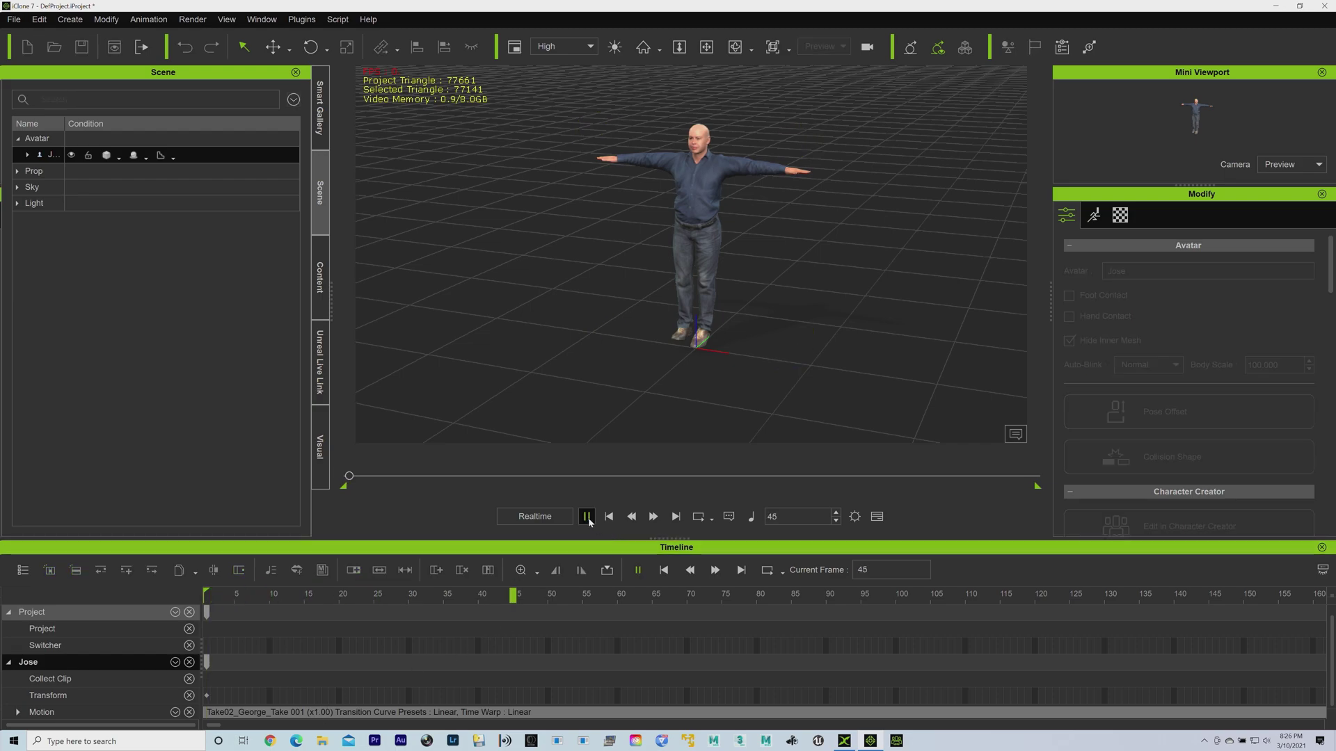